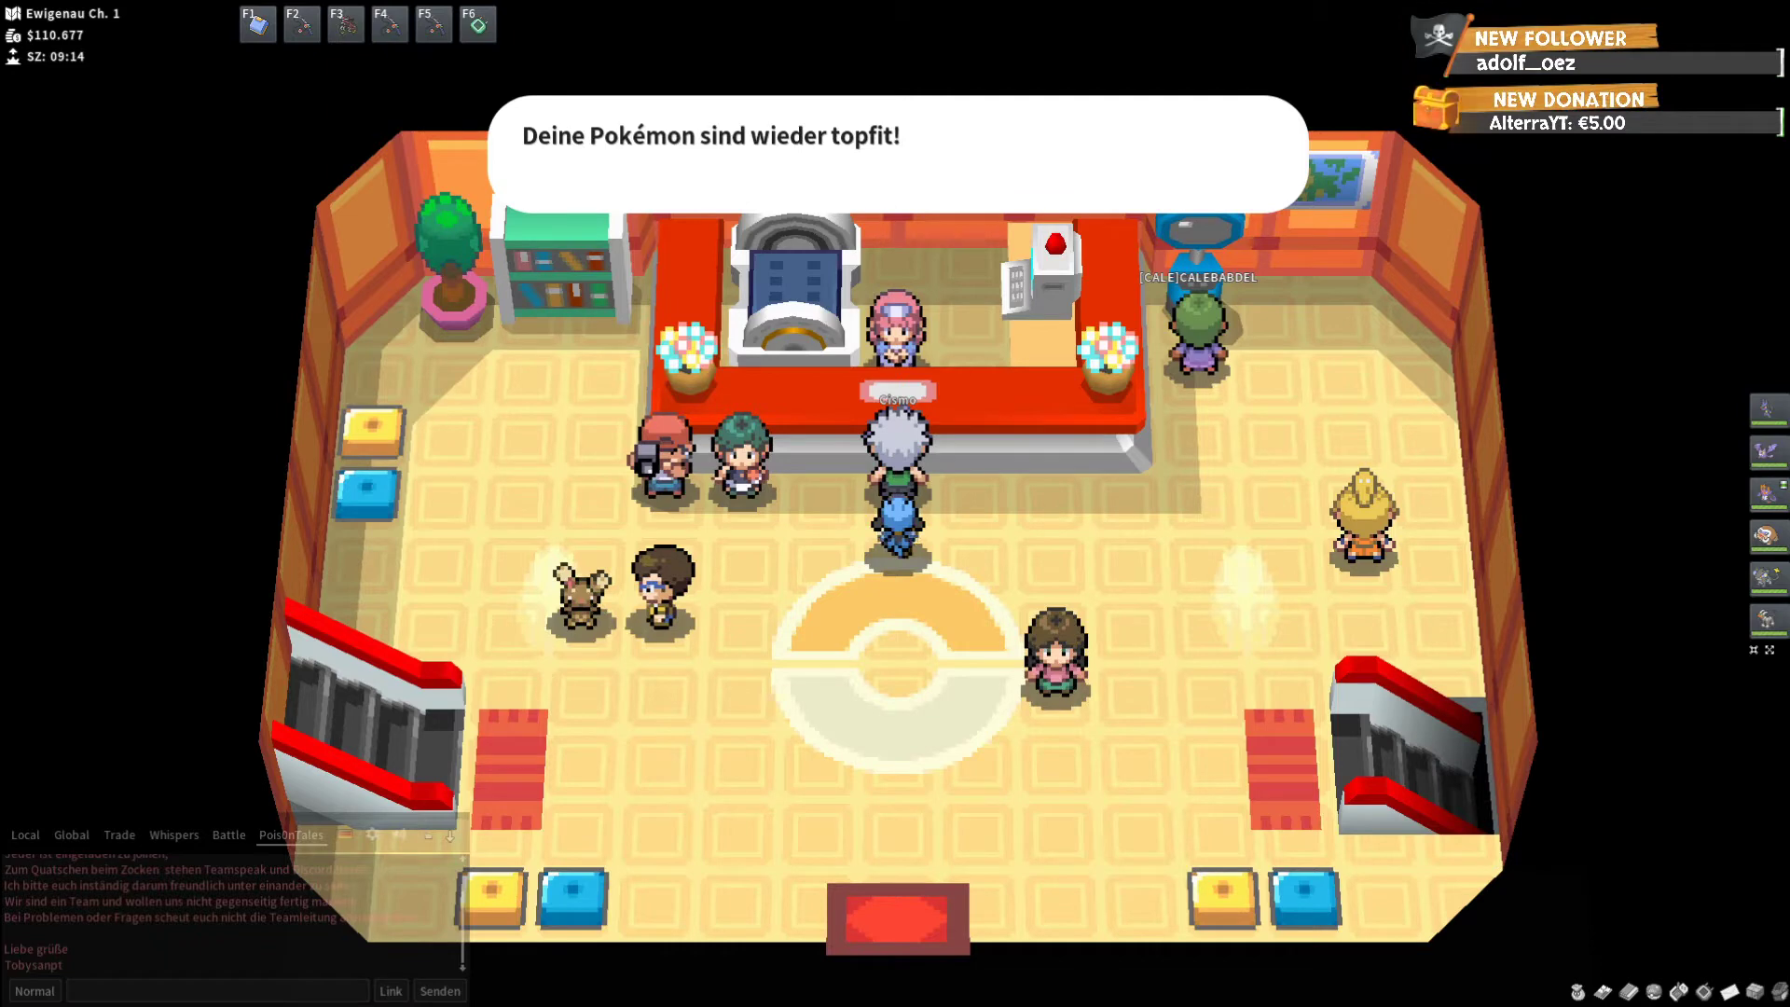
# - Close the nurse's dialogue about the healed Pokémon
pyautogui.press('z')
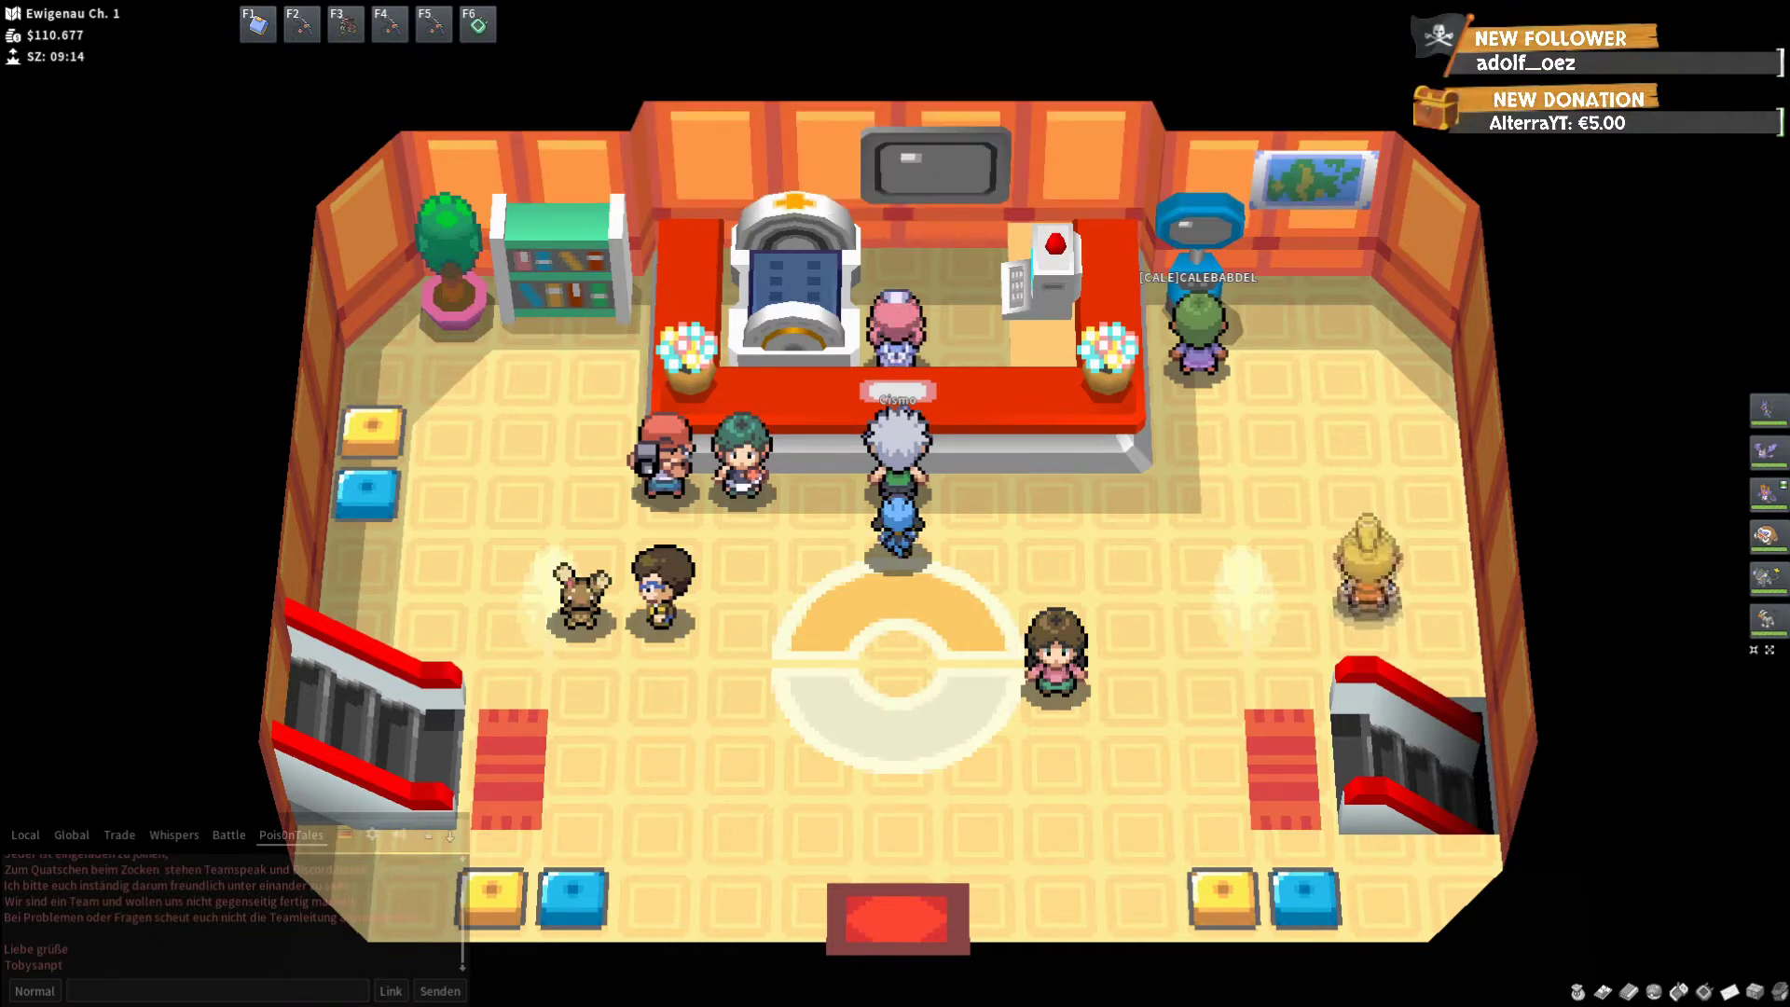
pyautogui.press('Down')
pyautogui.press('Down')
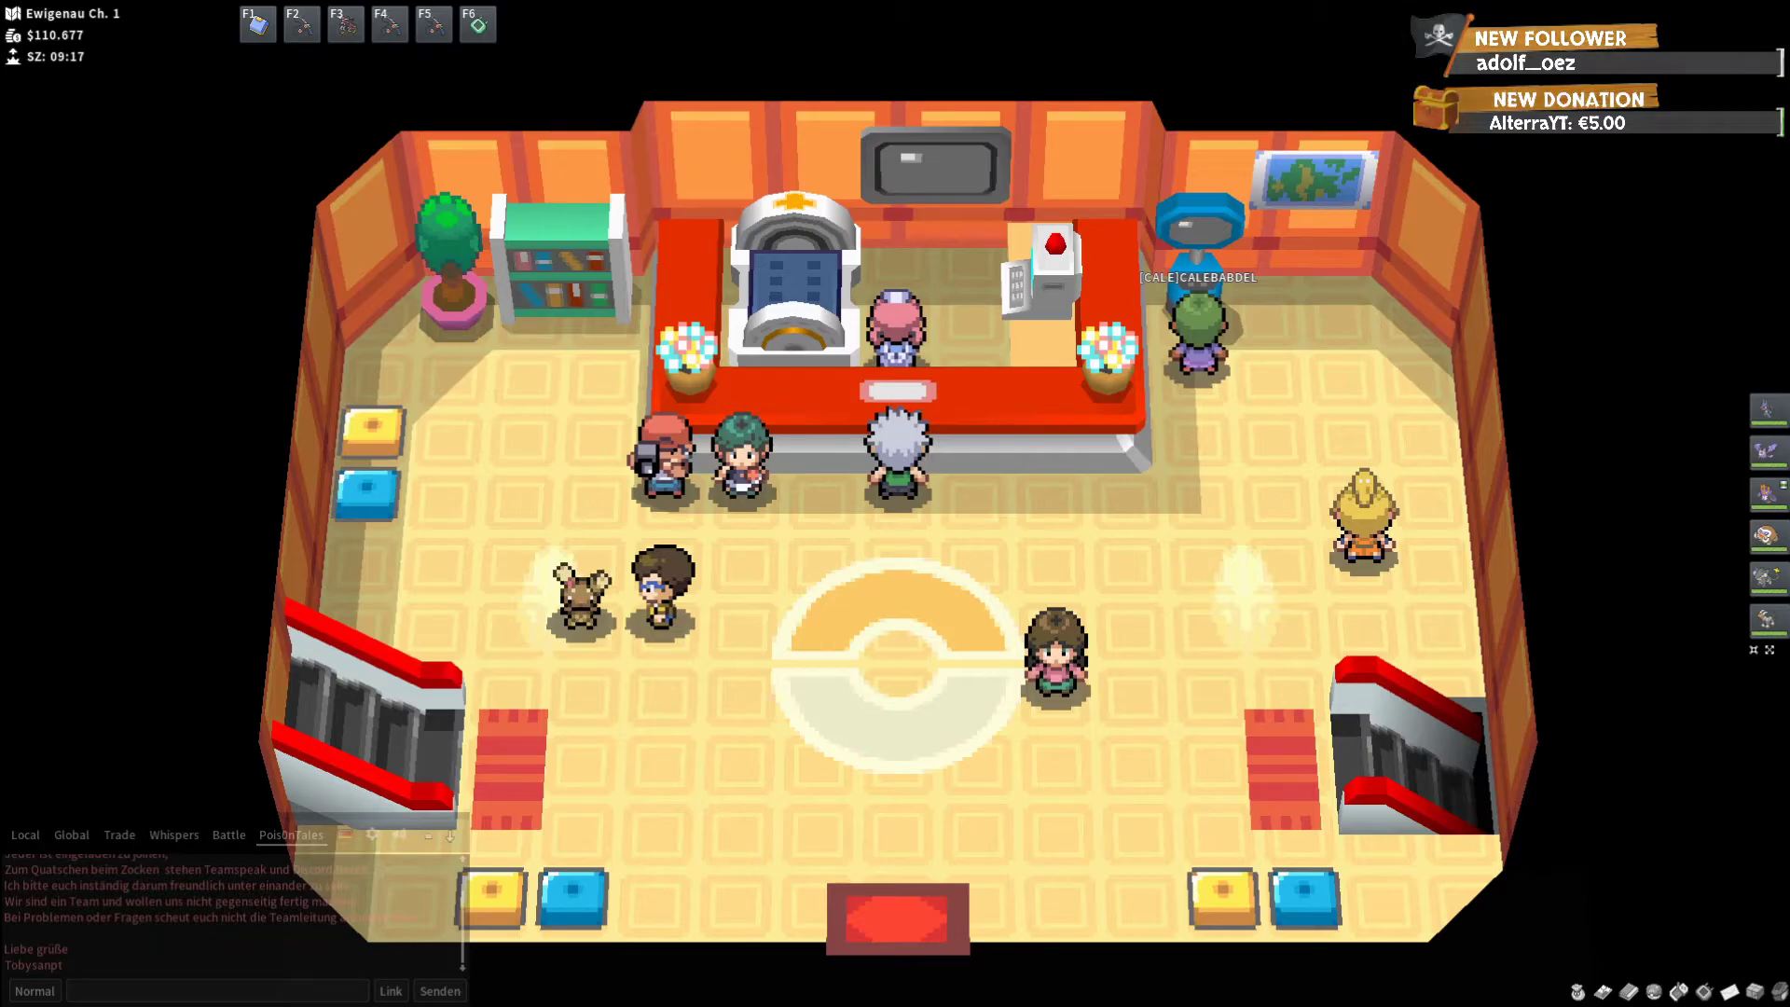
# - Switch to the "Teamliste PokéMMO" spreadsheet in the browser and examine the Hoenn and Platin team lists, suggestions and type-weakness tables
pyautogui.hotkey('alt', 'Tab')
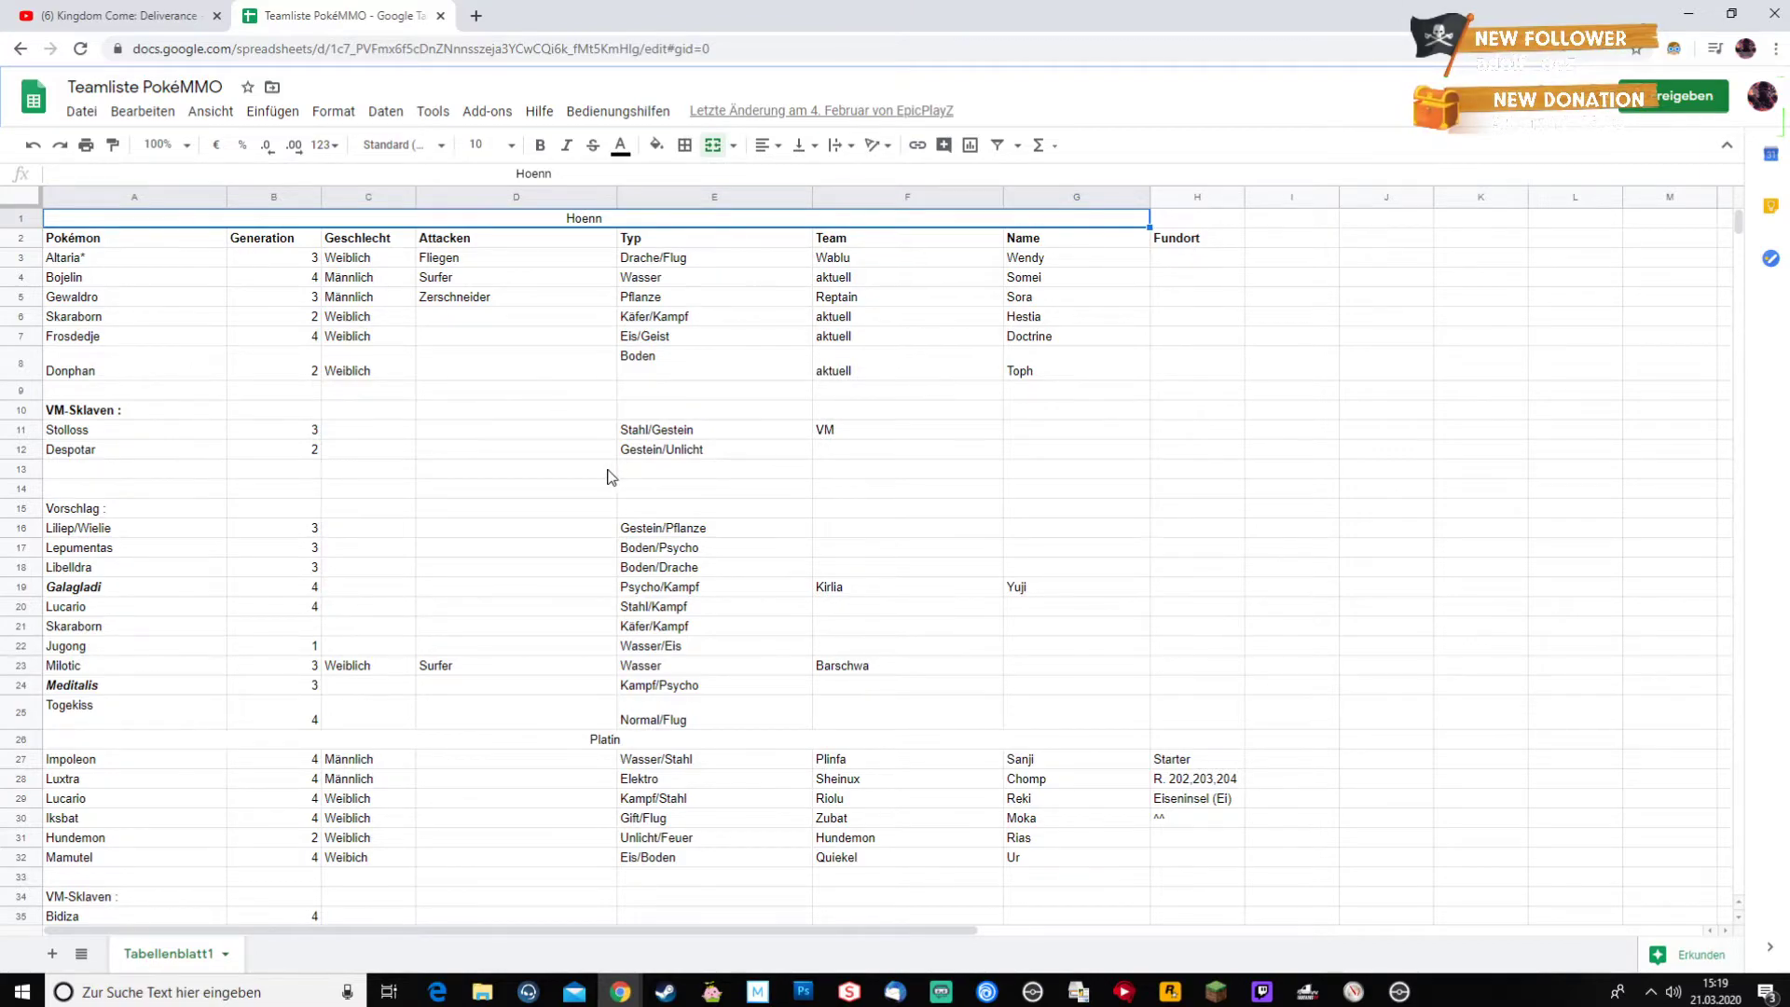
pyautogui.scroll(-2, 610, 476)
pyautogui.scroll(1, 607, 477)
pyautogui.scroll(-6, 607, 477)
pyautogui.scroll(-3, 607, 477)
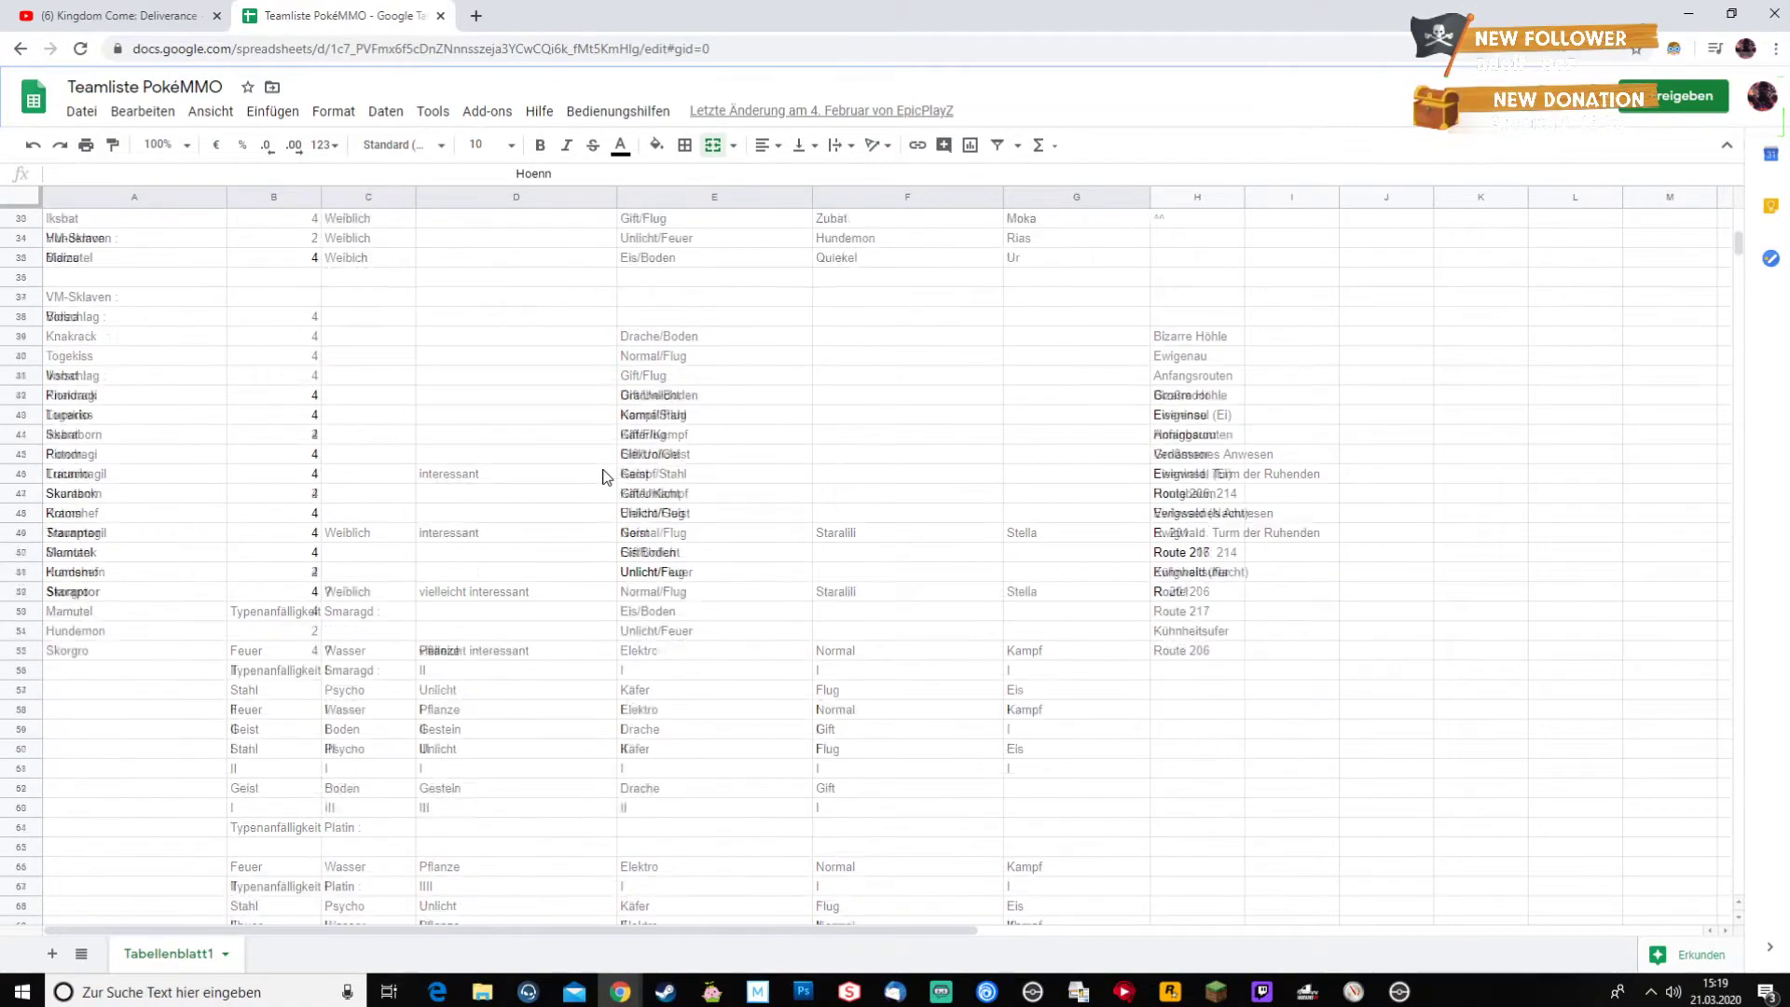
pyautogui.scroll(-3, 593, 448)
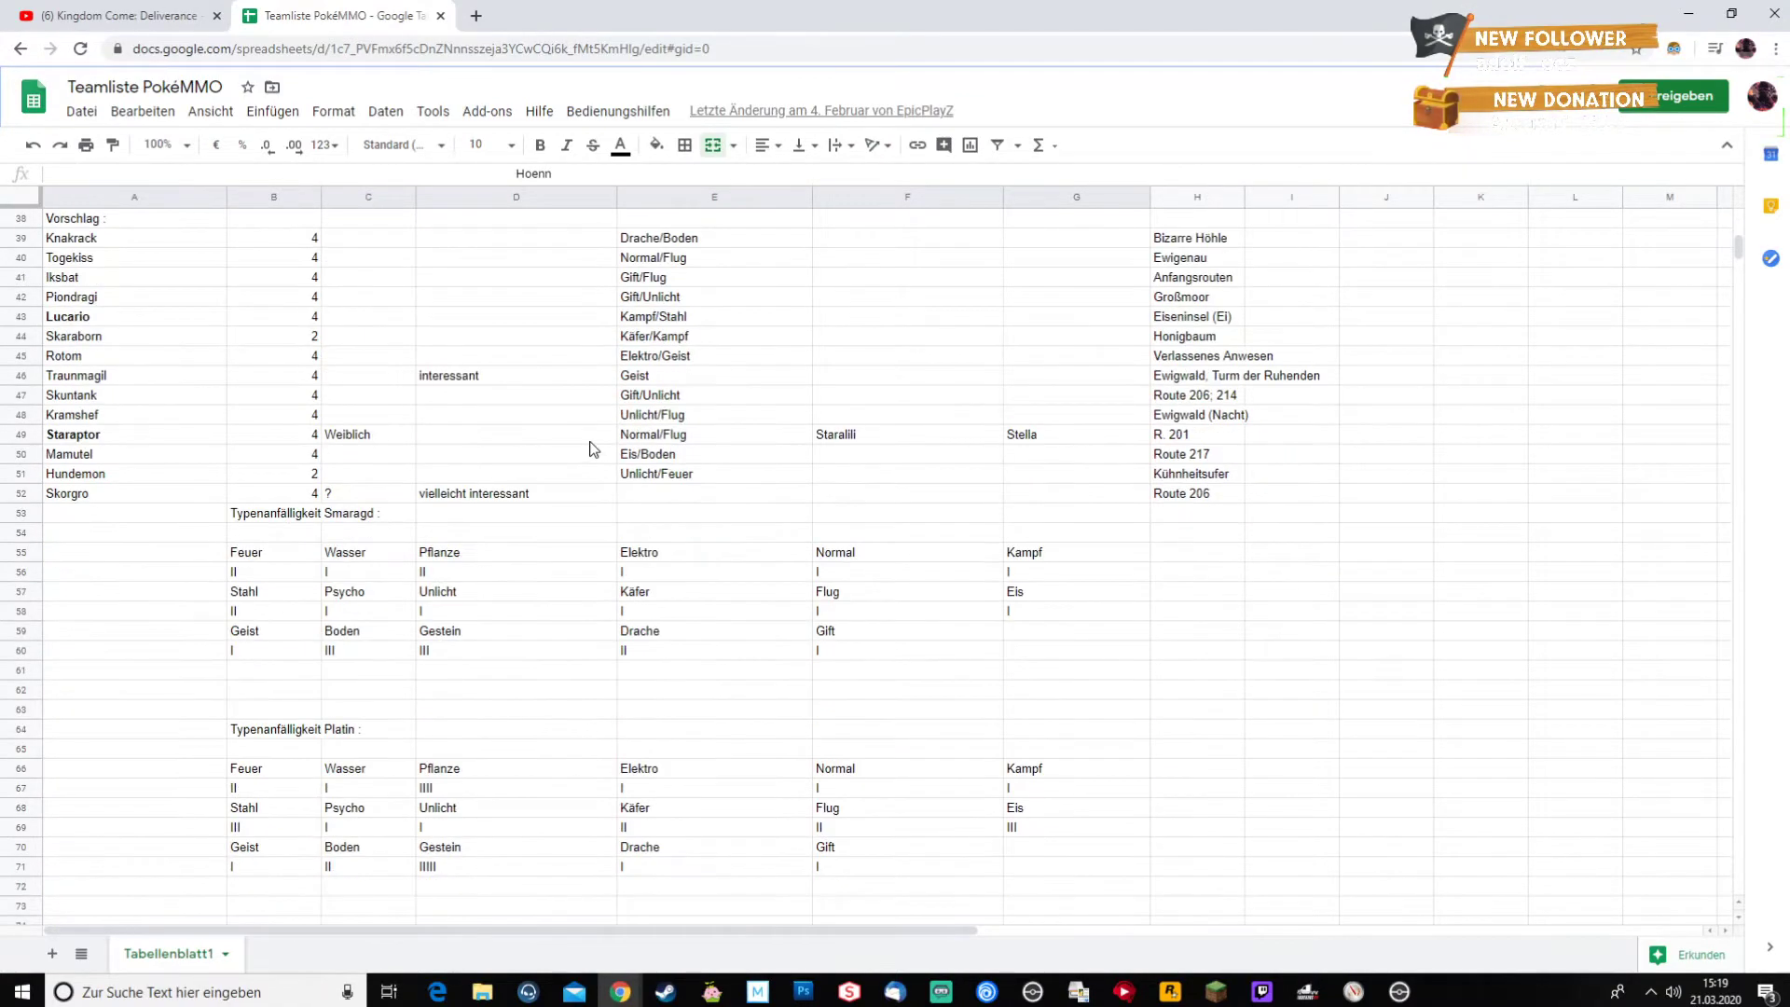
pyautogui.scroll(2, 590, 446)
pyautogui.scroll(2, 590, 446)
pyautogui.scroll(-2, 588, 446)
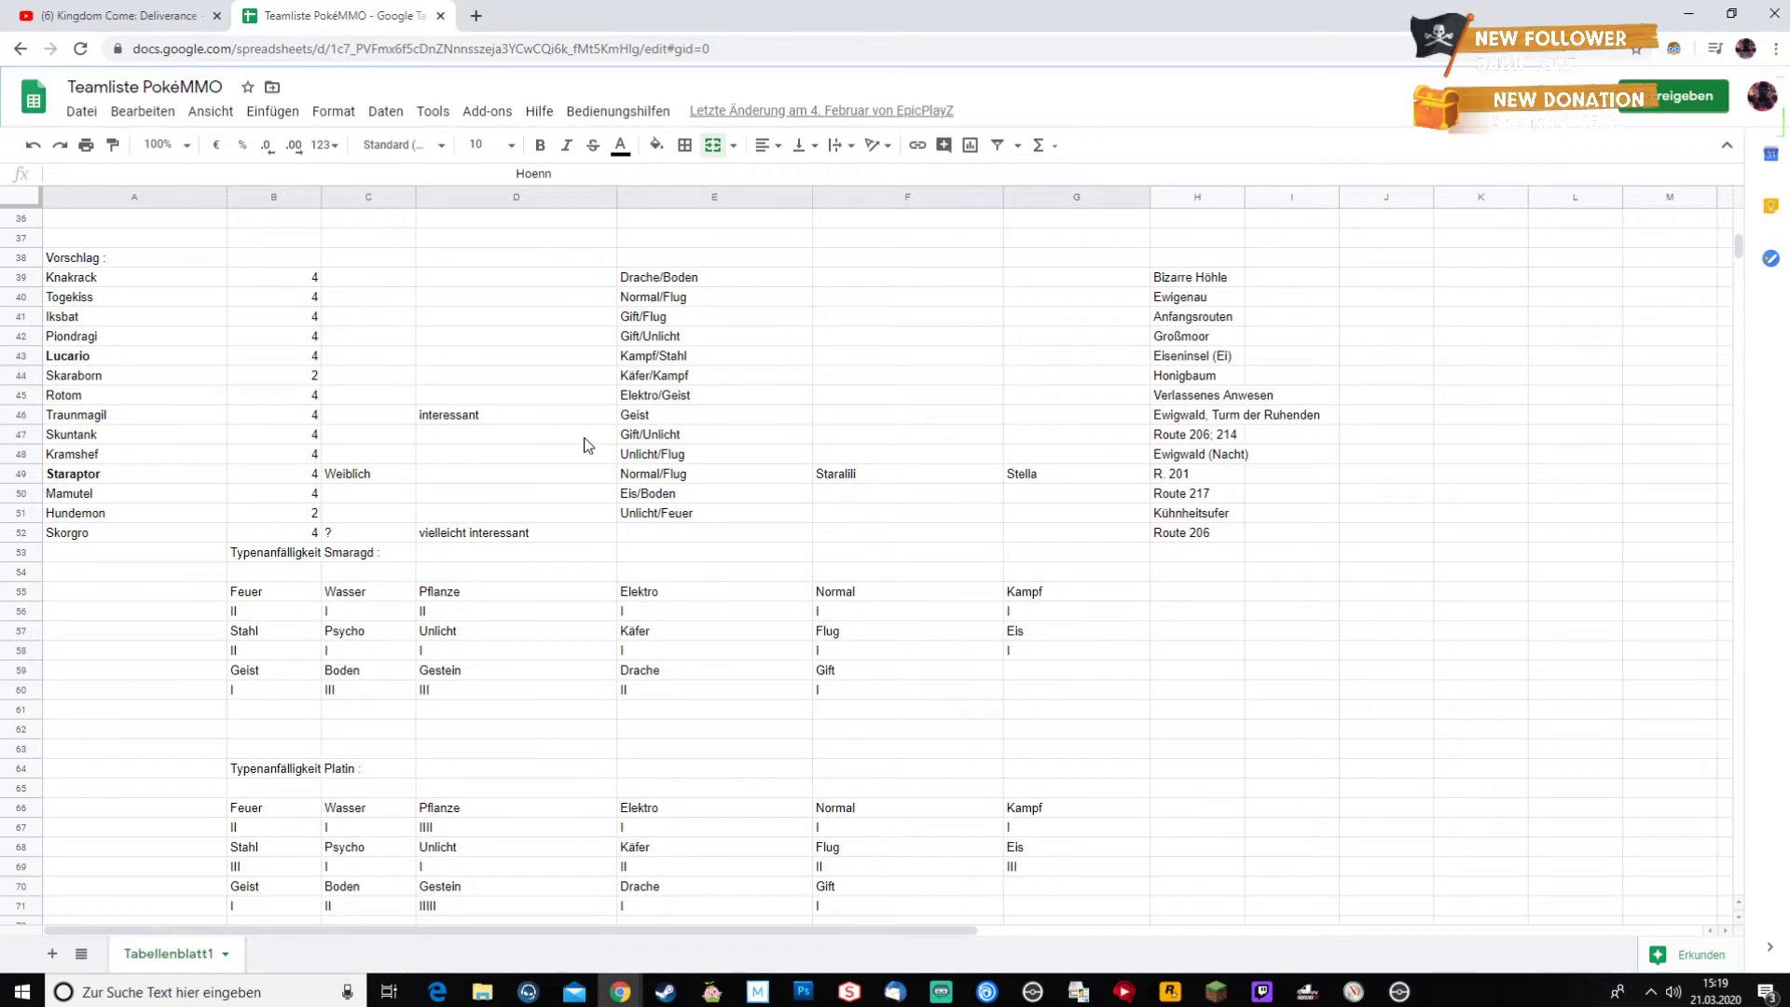
pyautogui.scroll(-1, 587, 446)
pyautogui.scroll(-2, 588, 446)
pyautogui.scroll(3, 587, 446)
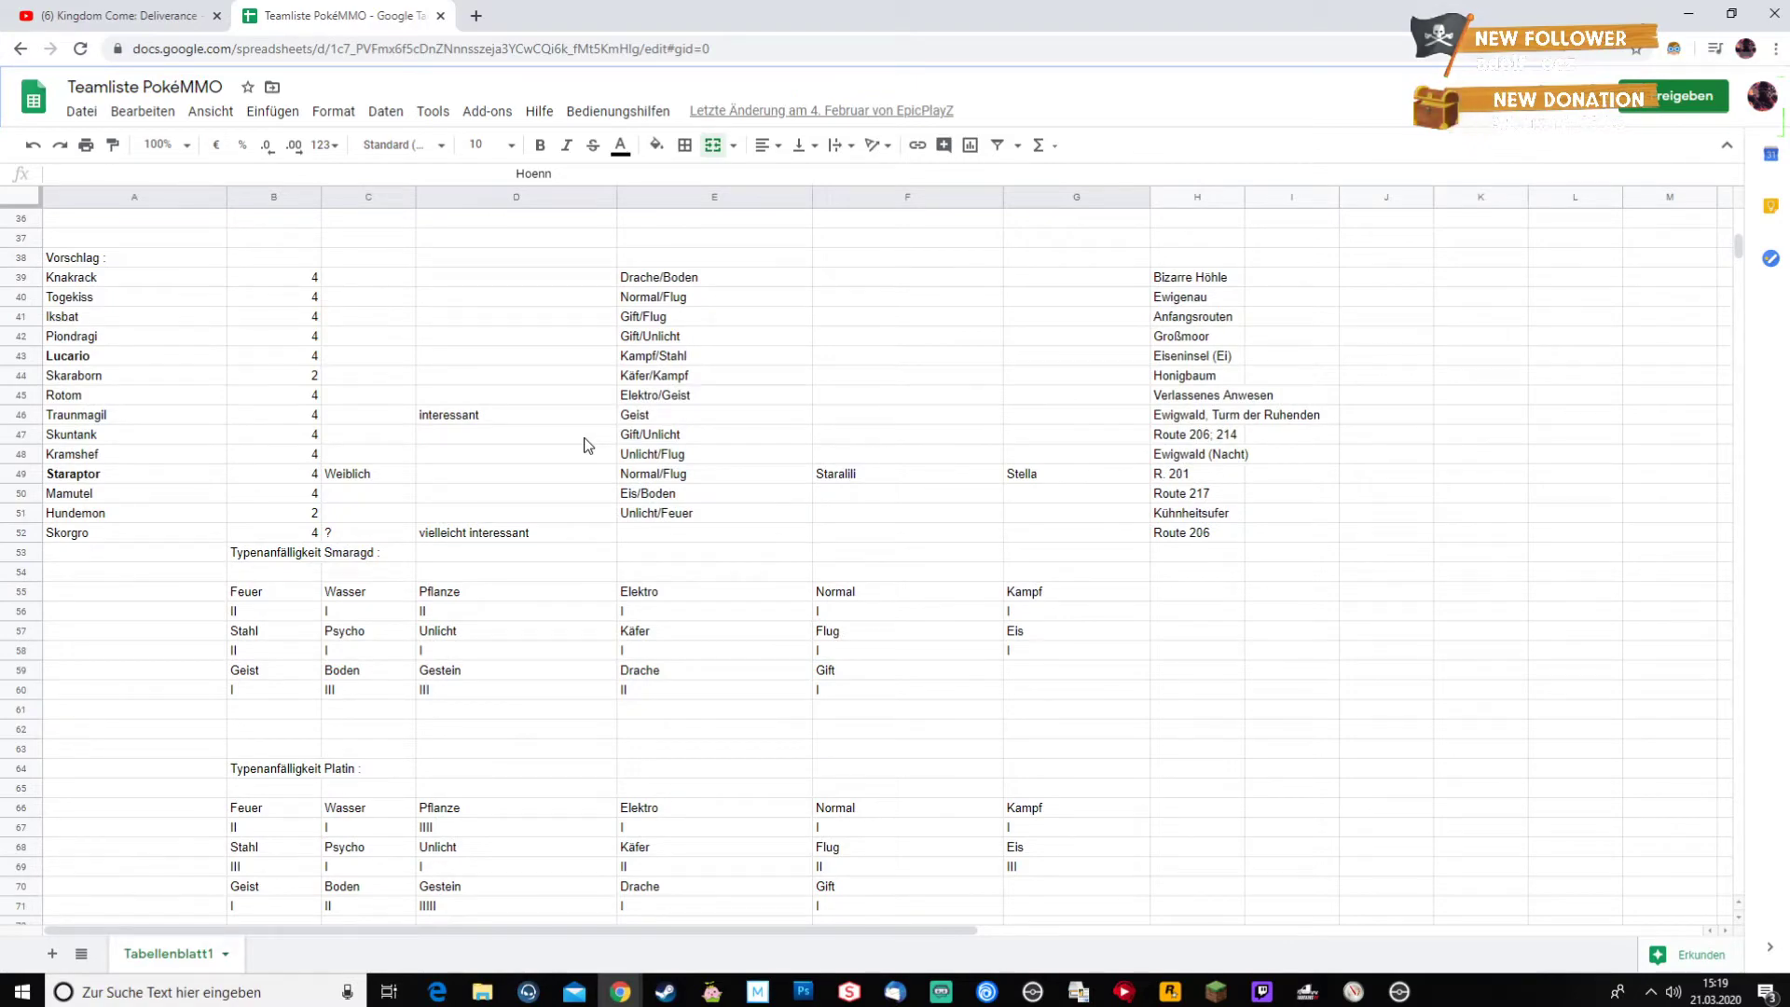
pyautogui.scroll(8, 588, 446)
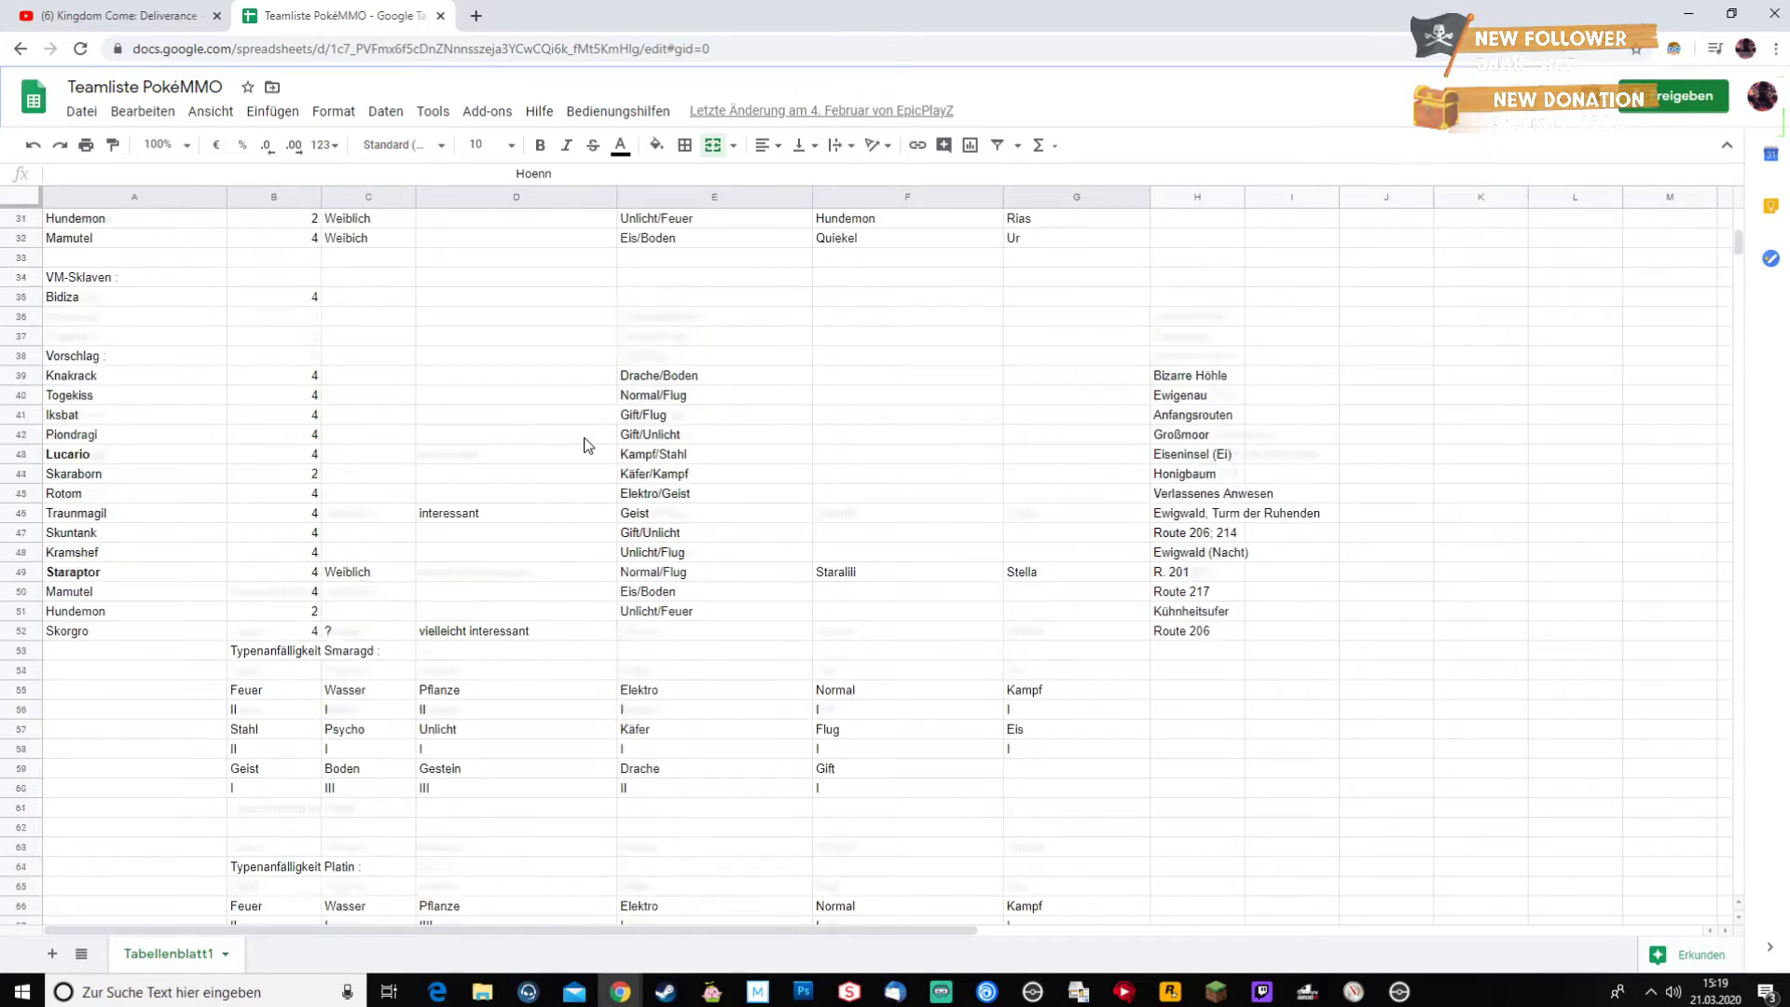
pyautogui.scroll(3, 587, 446)
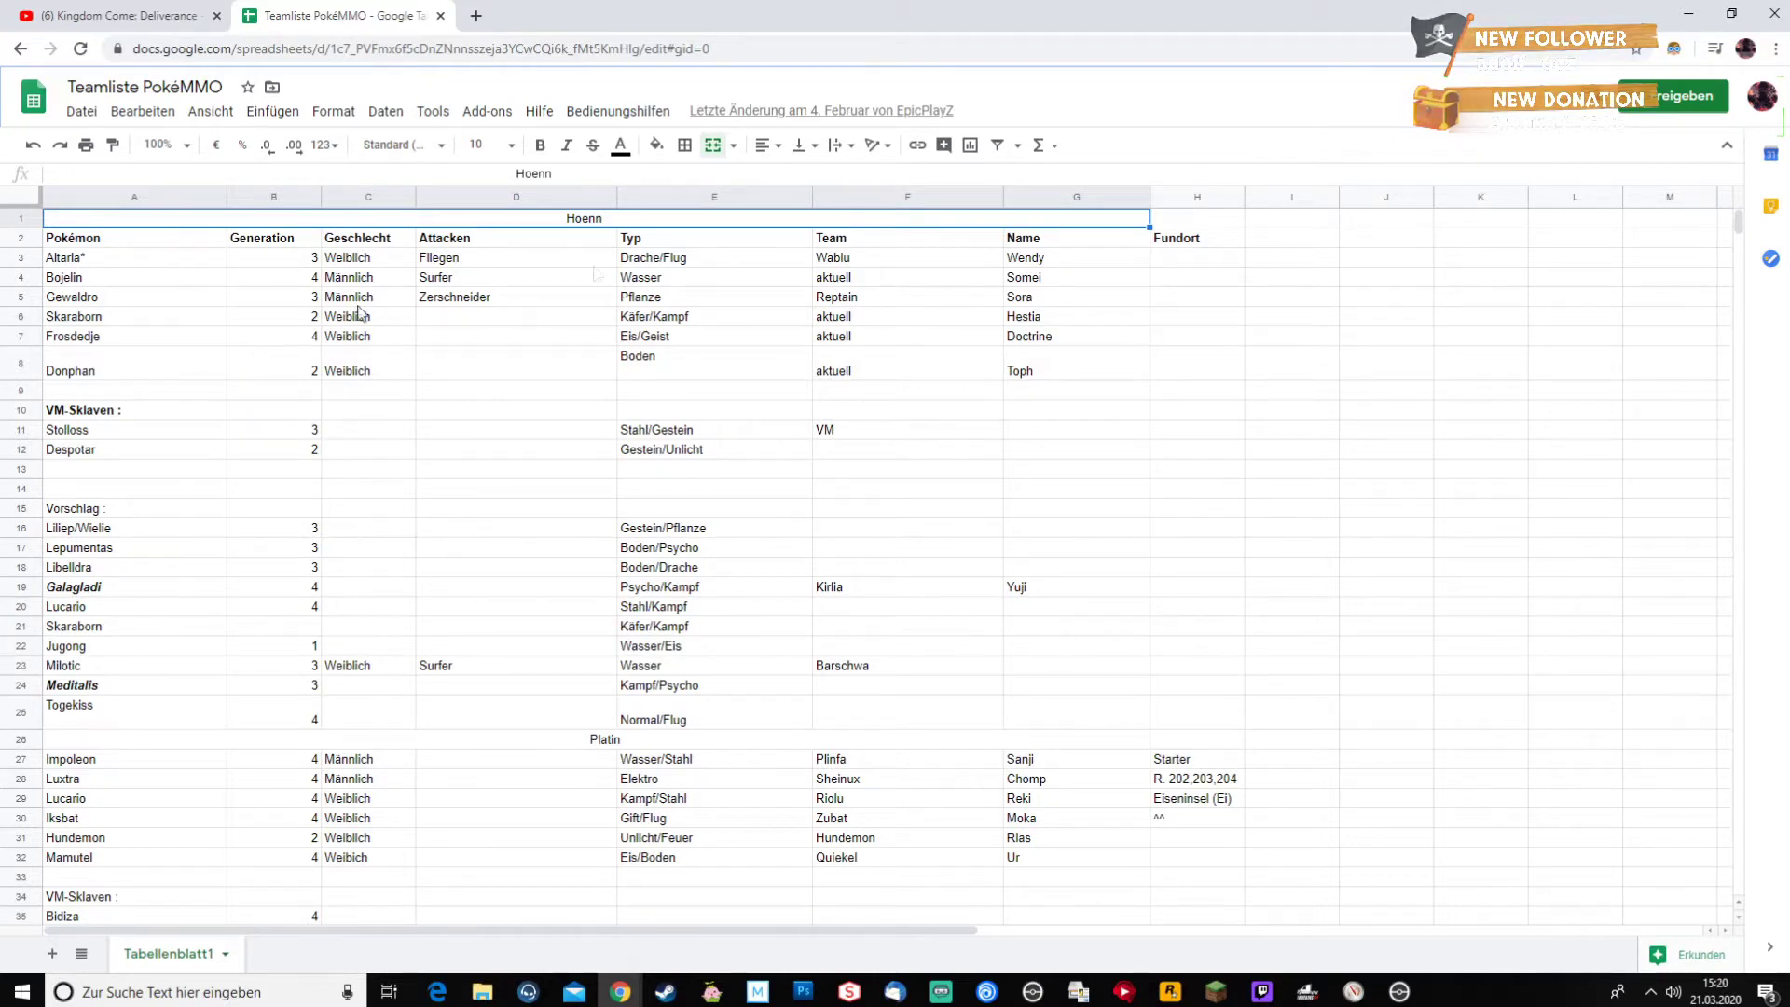
# - Enter the heading "Ersatz Team" in cell D34 beside the Platin VM-Sklaven heading, and clear it again
pyautogui.scroll(-1, 610, 532)
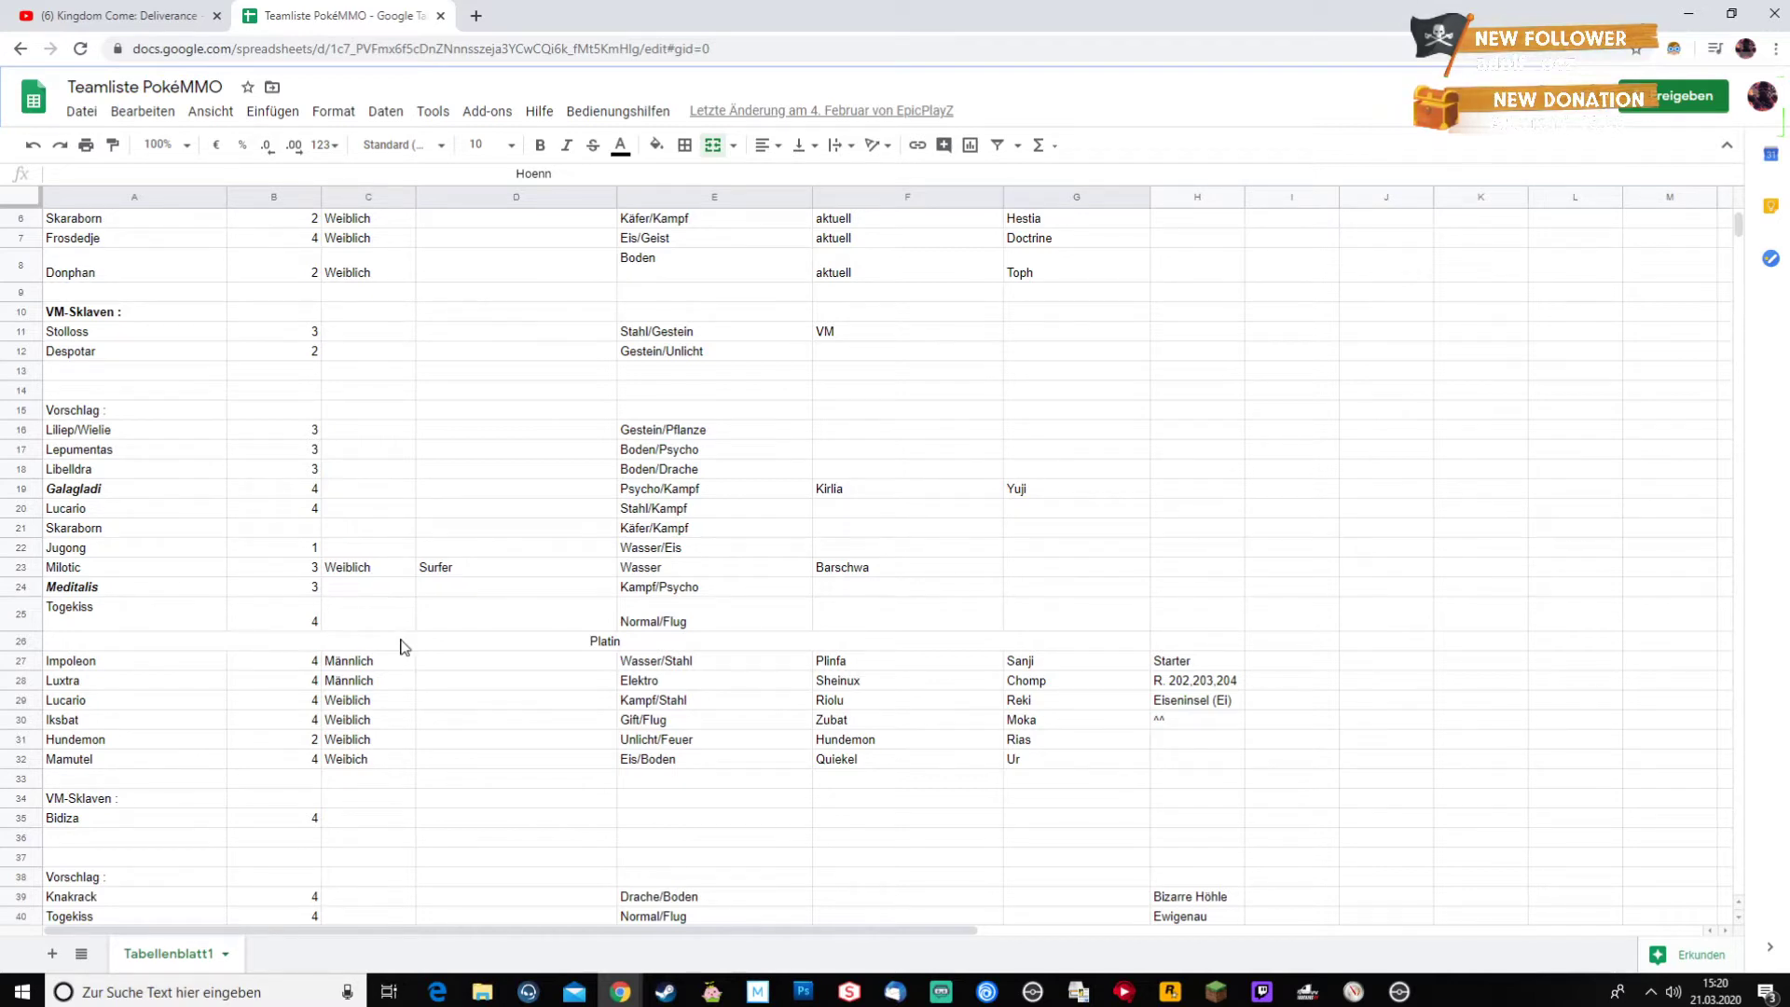
pyautogui.scroll(-1, 436, 647)
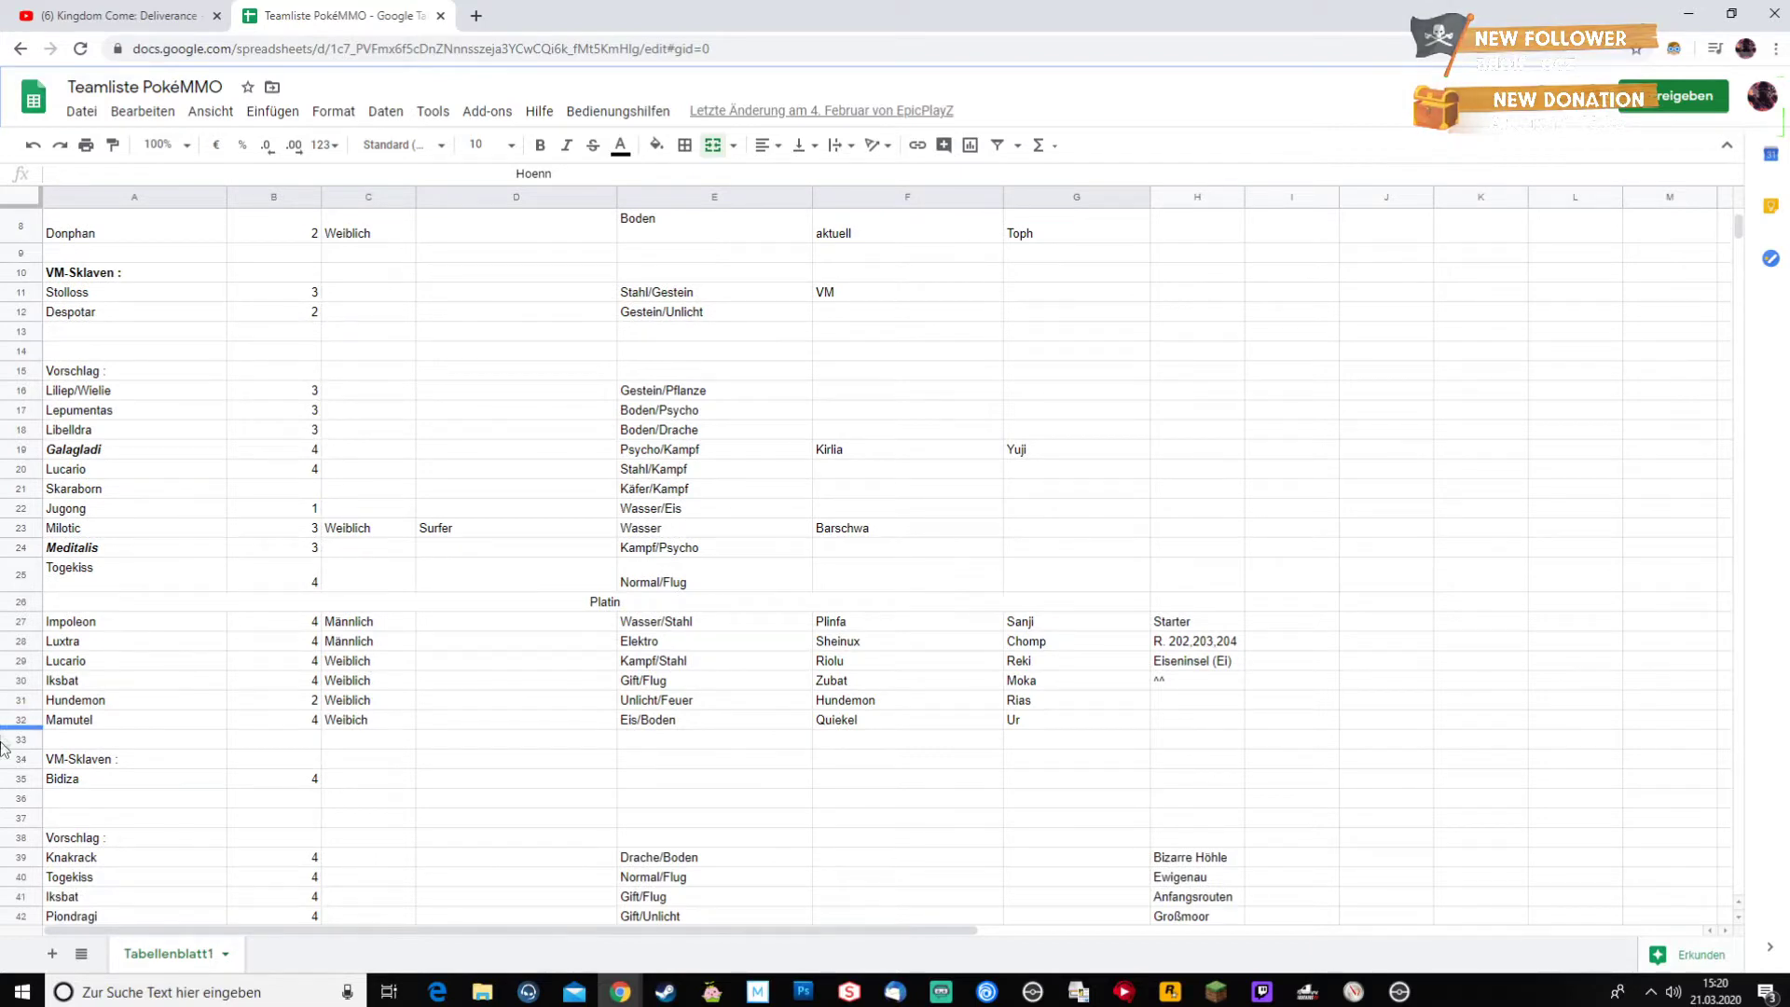
pyautogui.click(152, 765)
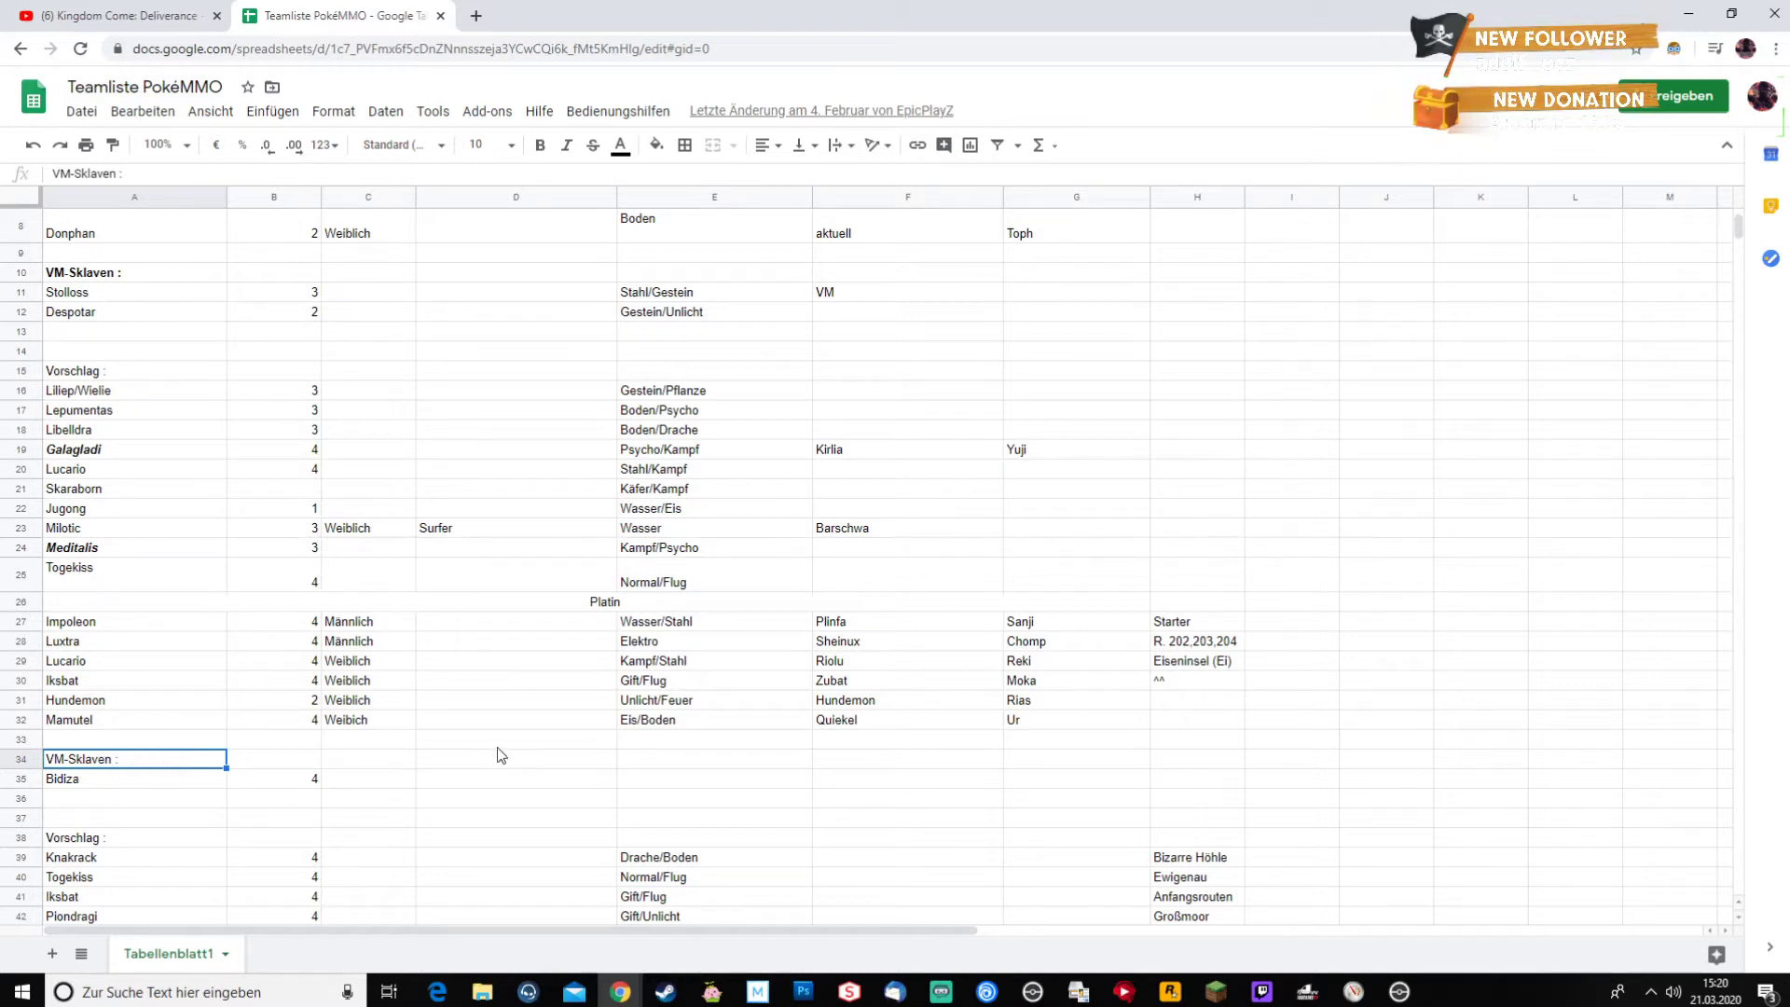
pyautogui.click(554, 764)
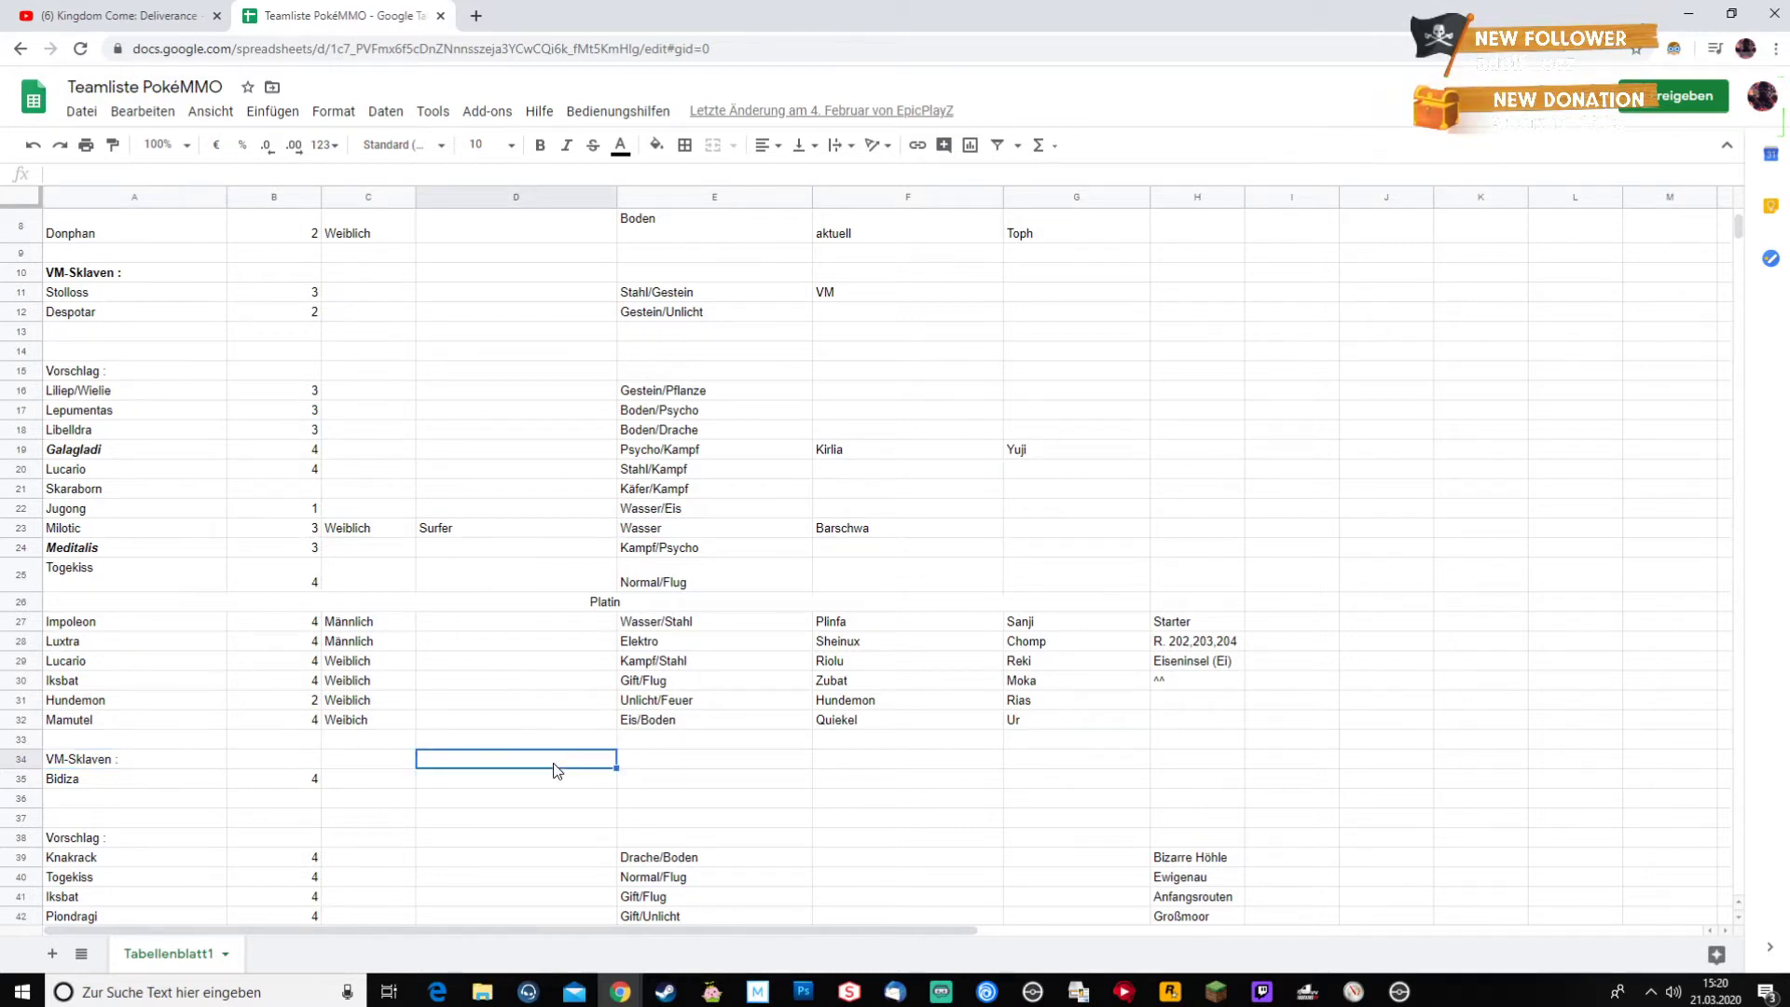
pyautogui.write('E')
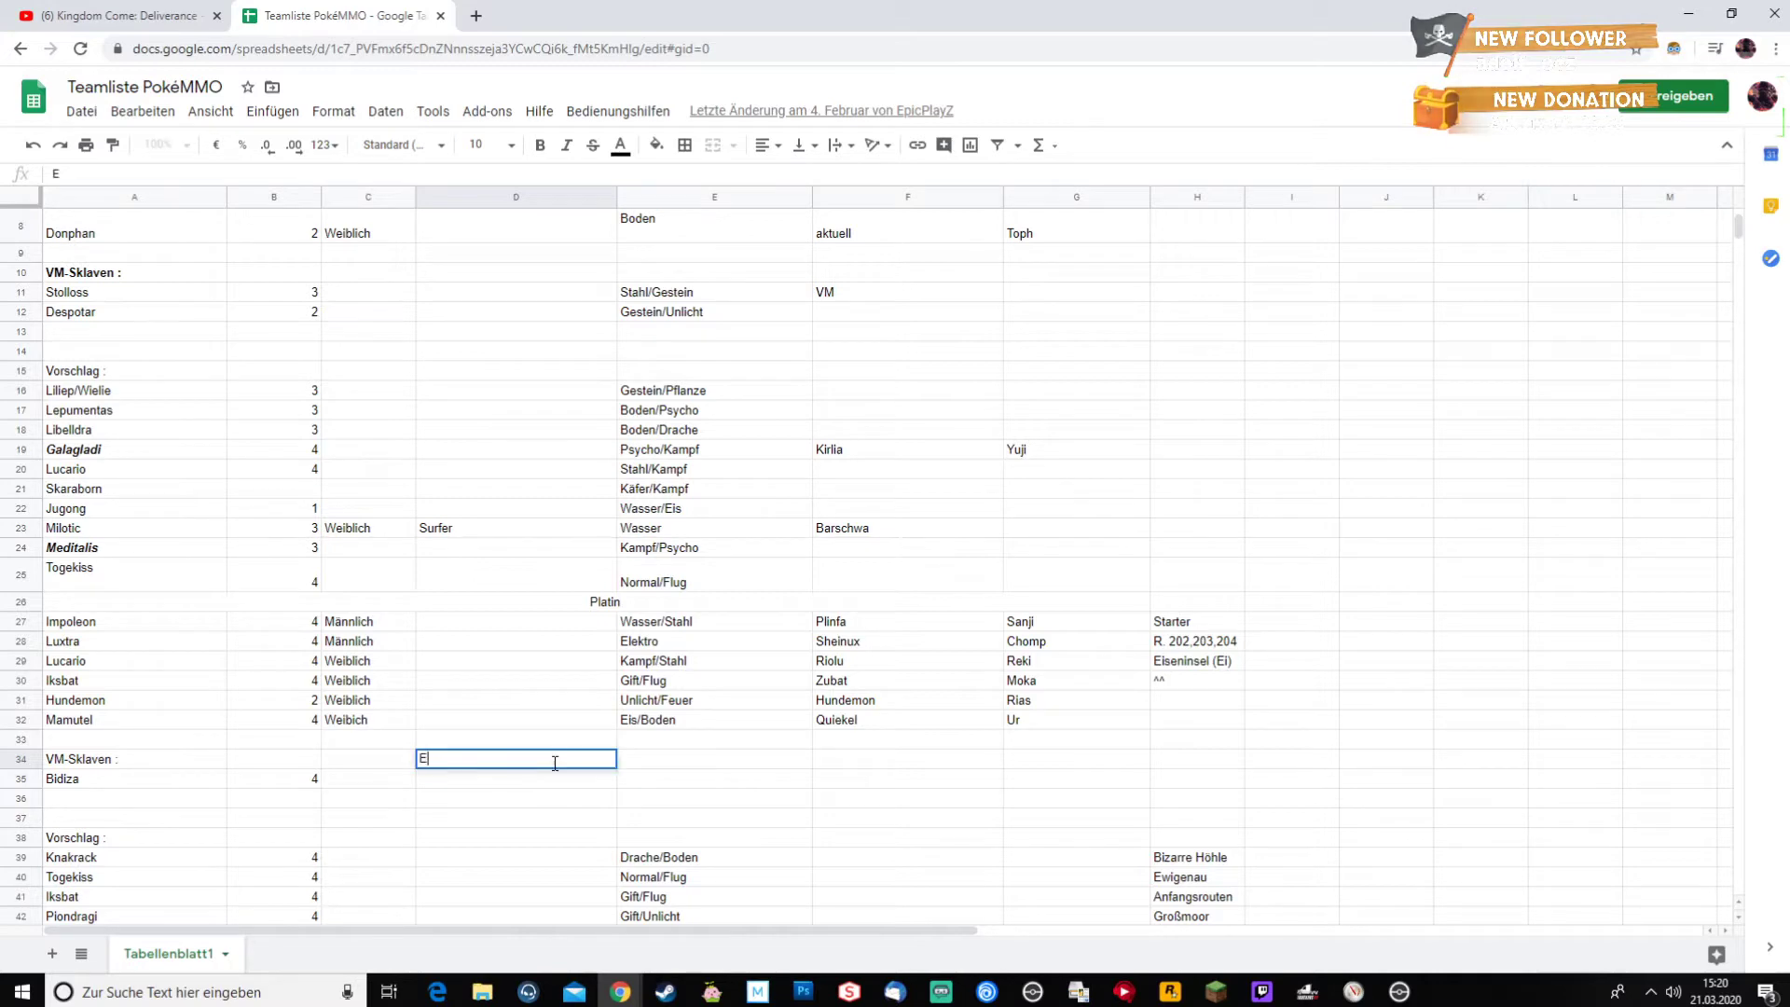
pyautogui.write('rsatz')
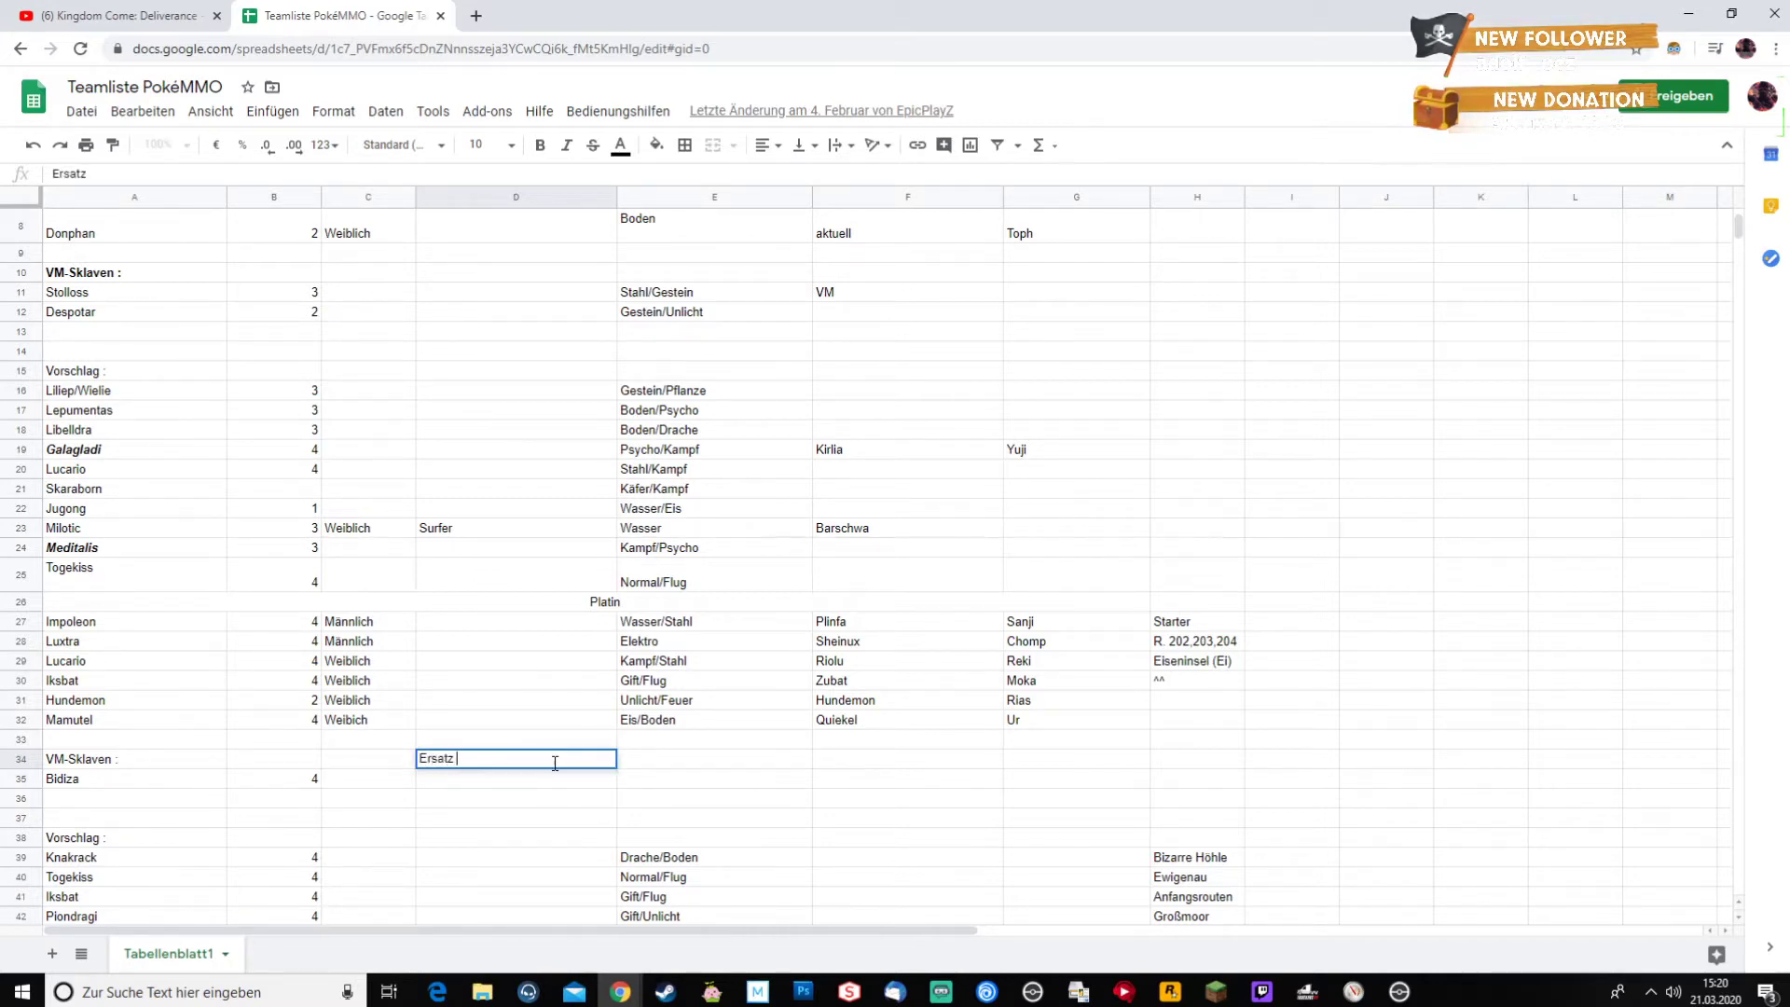
pyautogui.write(' Team')
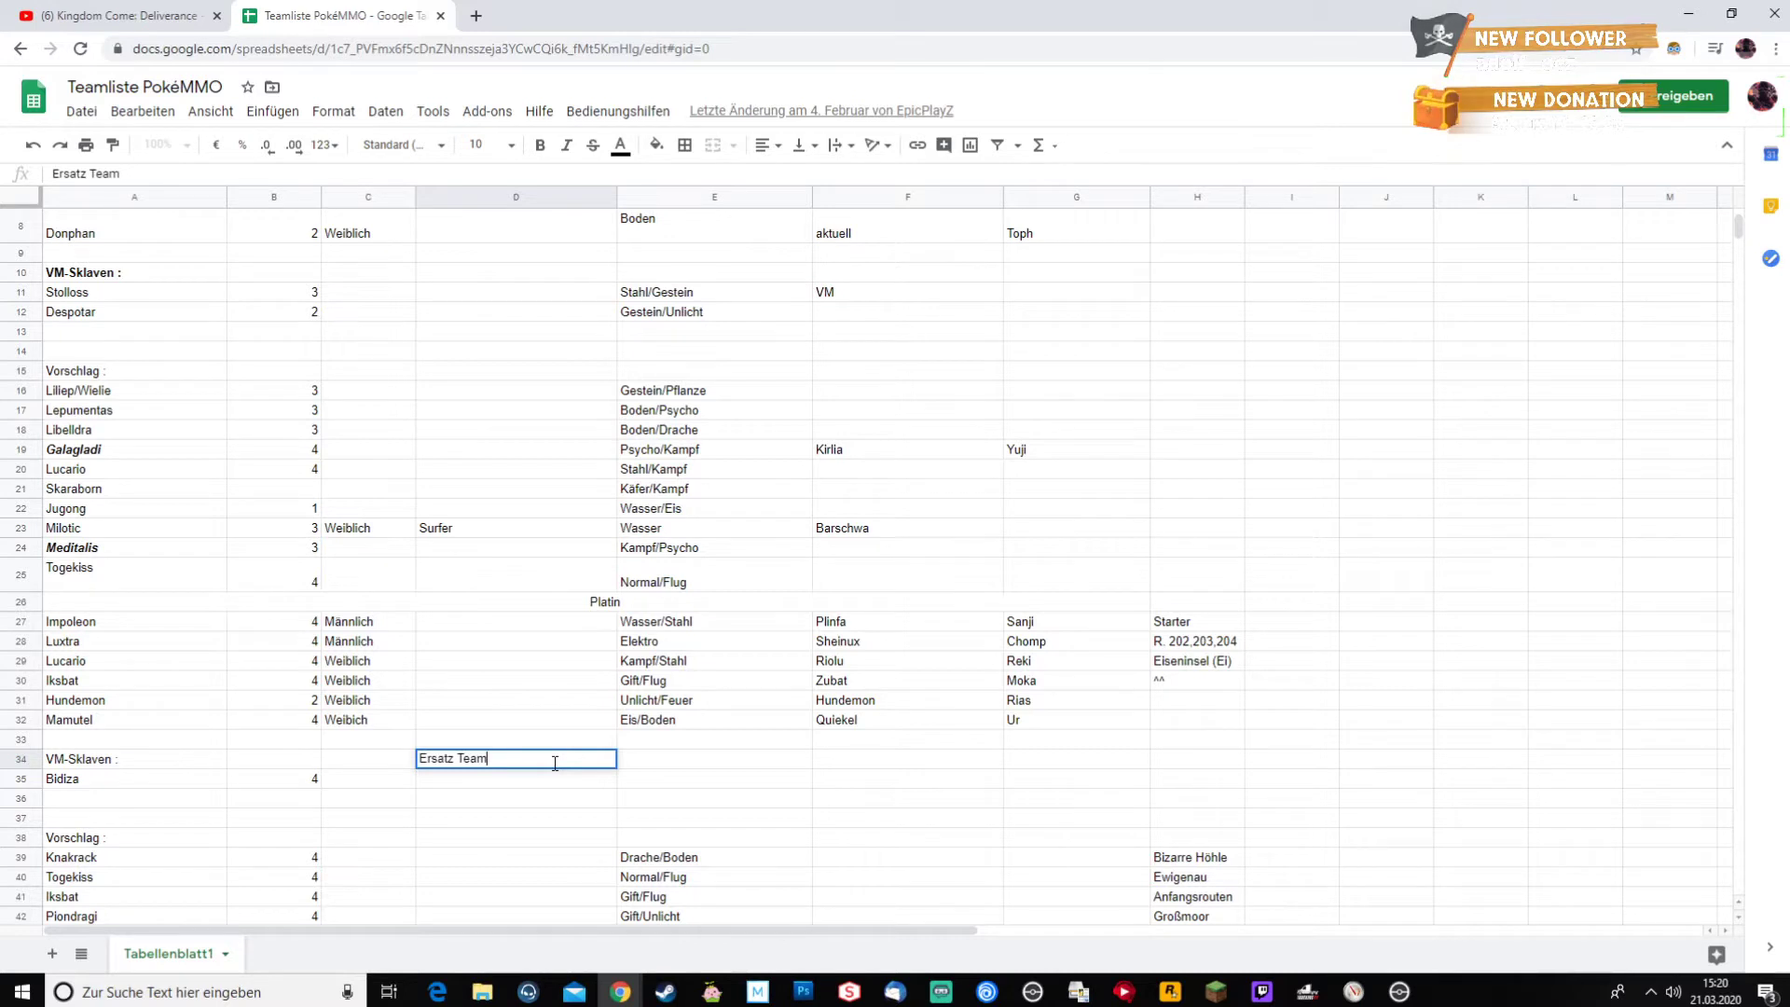
pyautogui.press('Return')
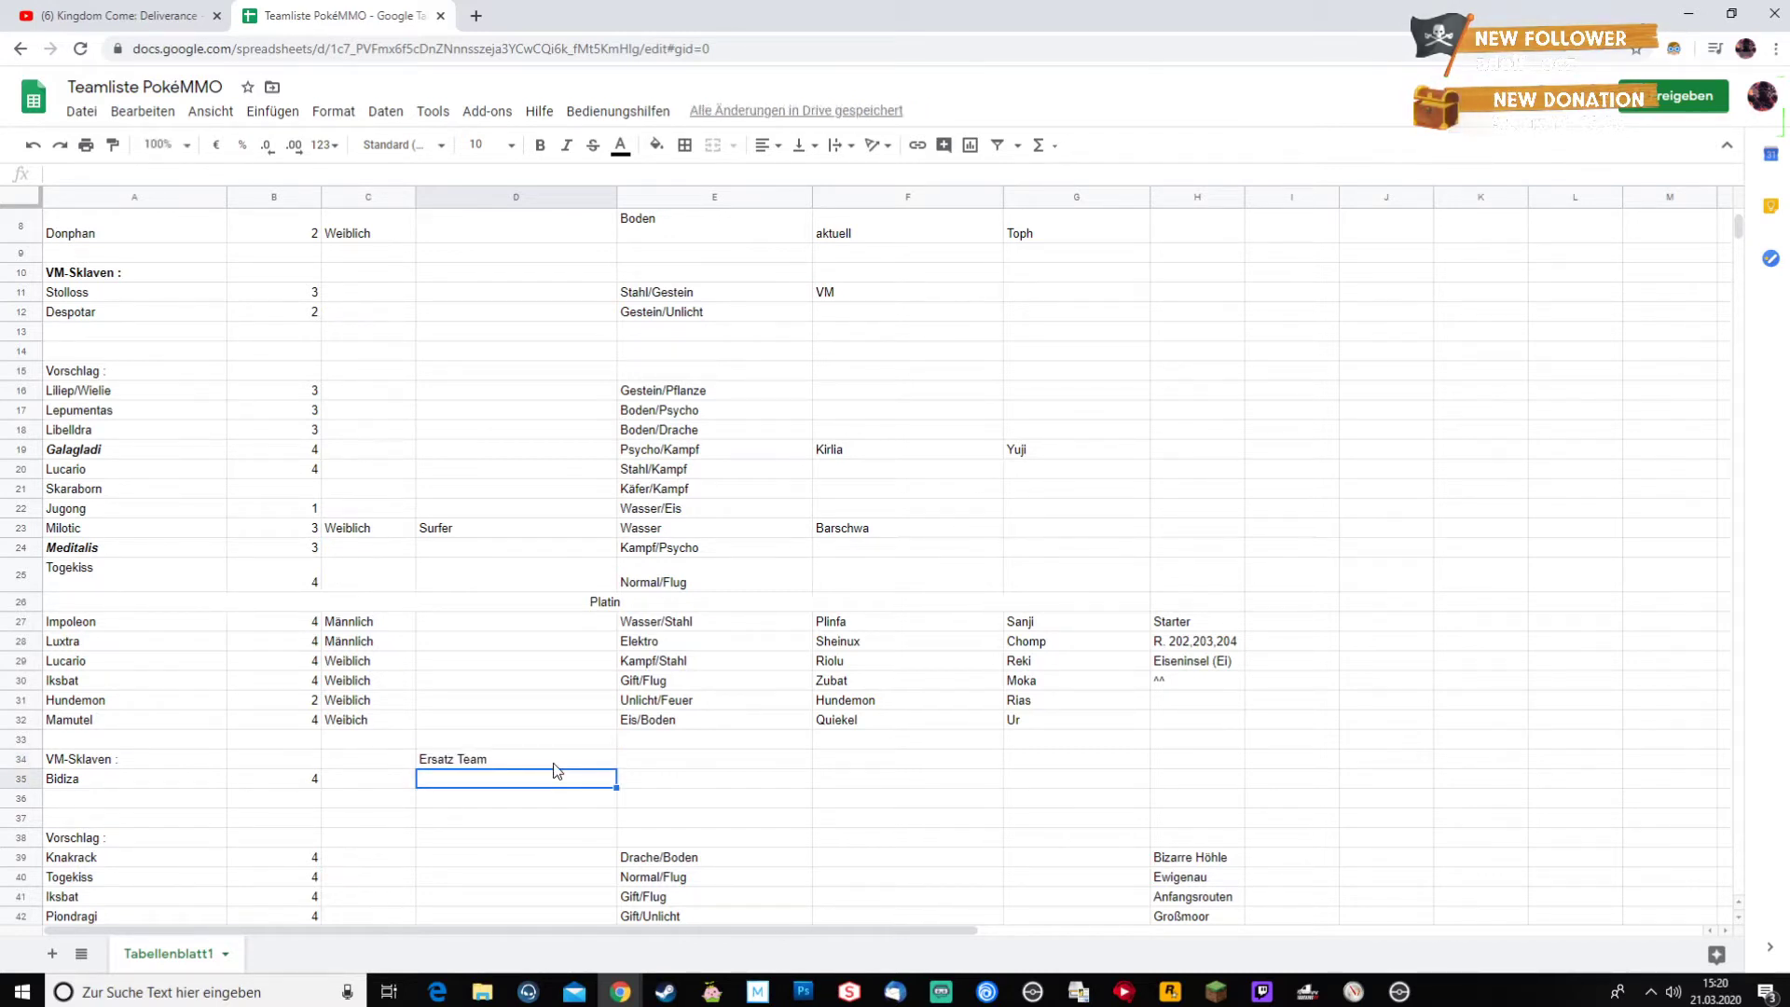
pyautogui.press('Up')
pyautogui.press('Delete')
# - Clear the Bidiza entry with its generation in row 35 and the "VM-Sklaven :" heading in cell A34
pyautogui.press('Left')
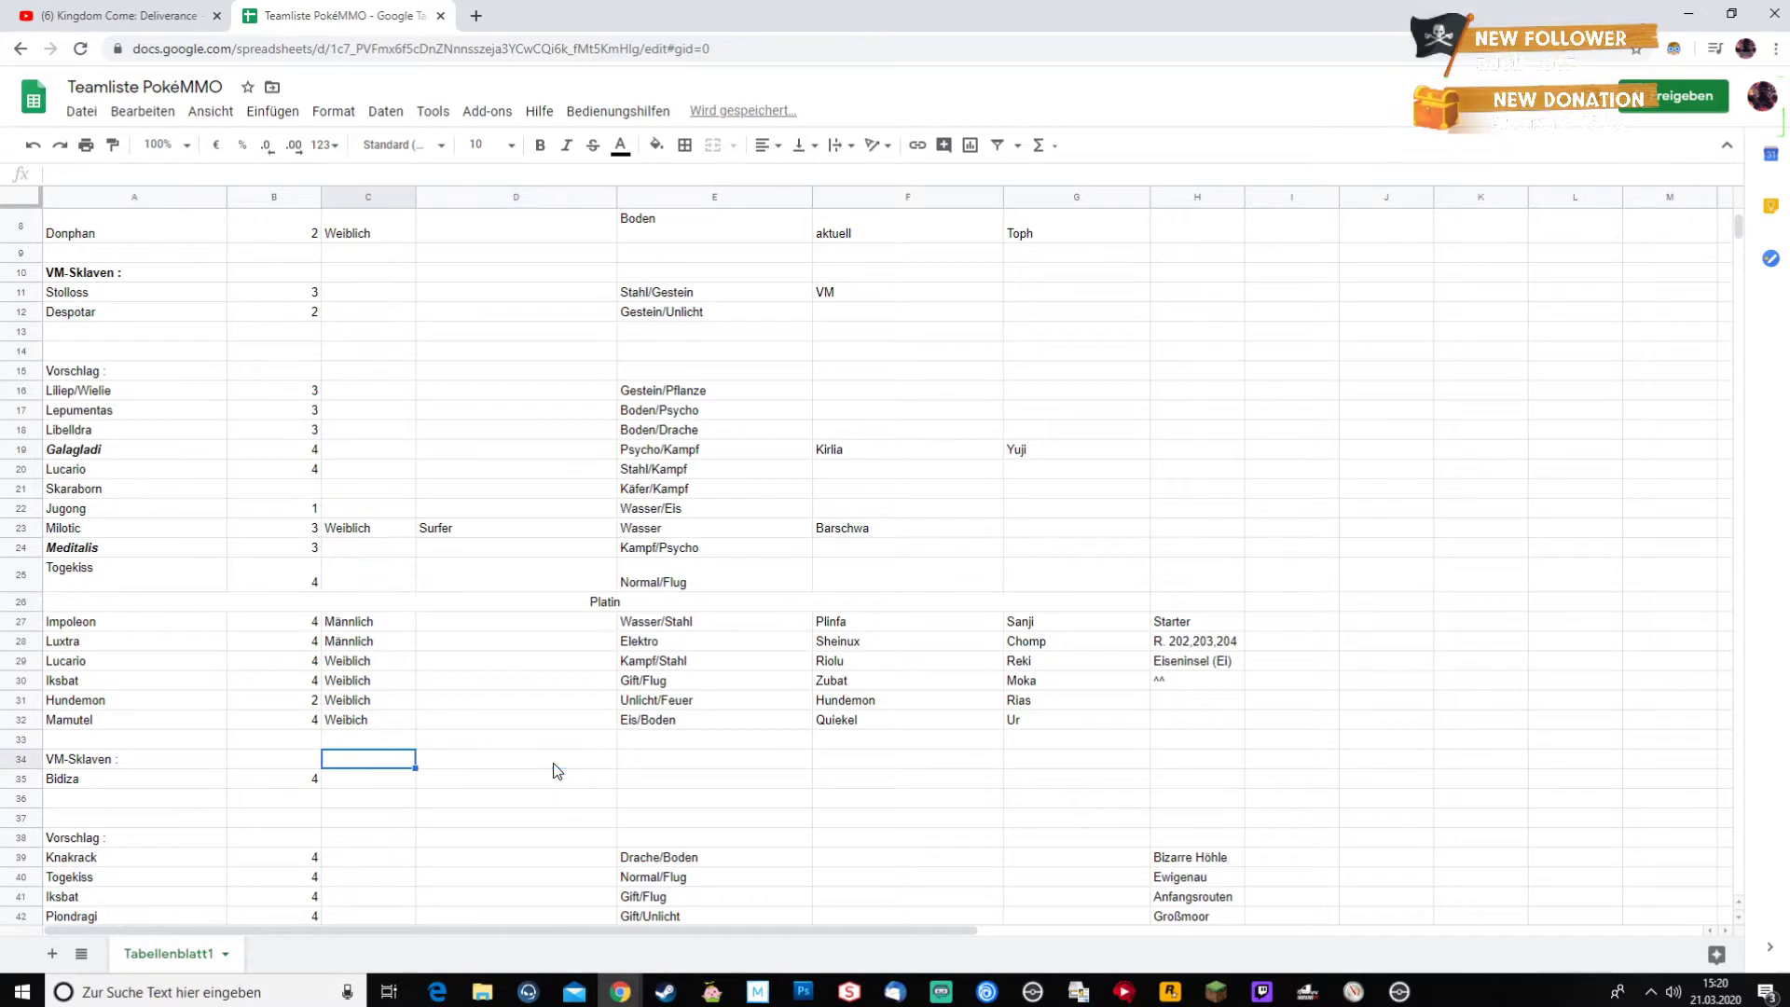
pyautogui.press('Down')
pyautogui.press('Left')
pyautogui.press('Left')
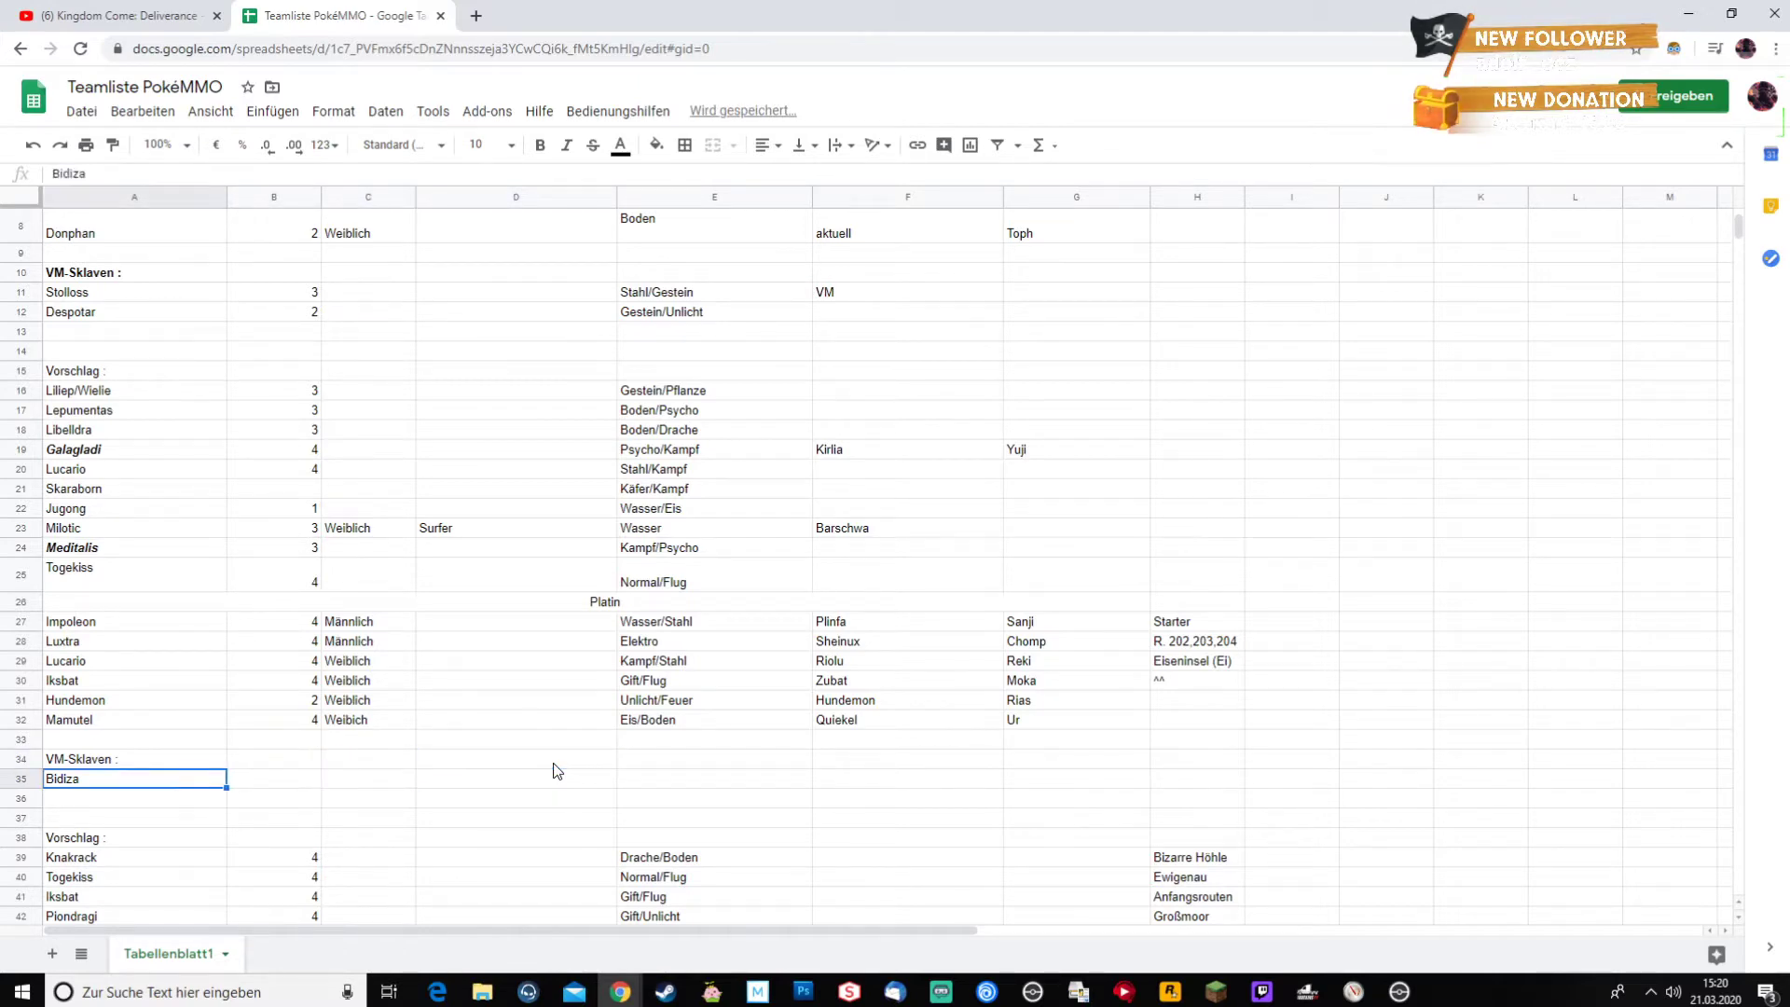
pyautogui.press('Delete')
pyautogui.press('Up')
pyautogui.press('Delete')
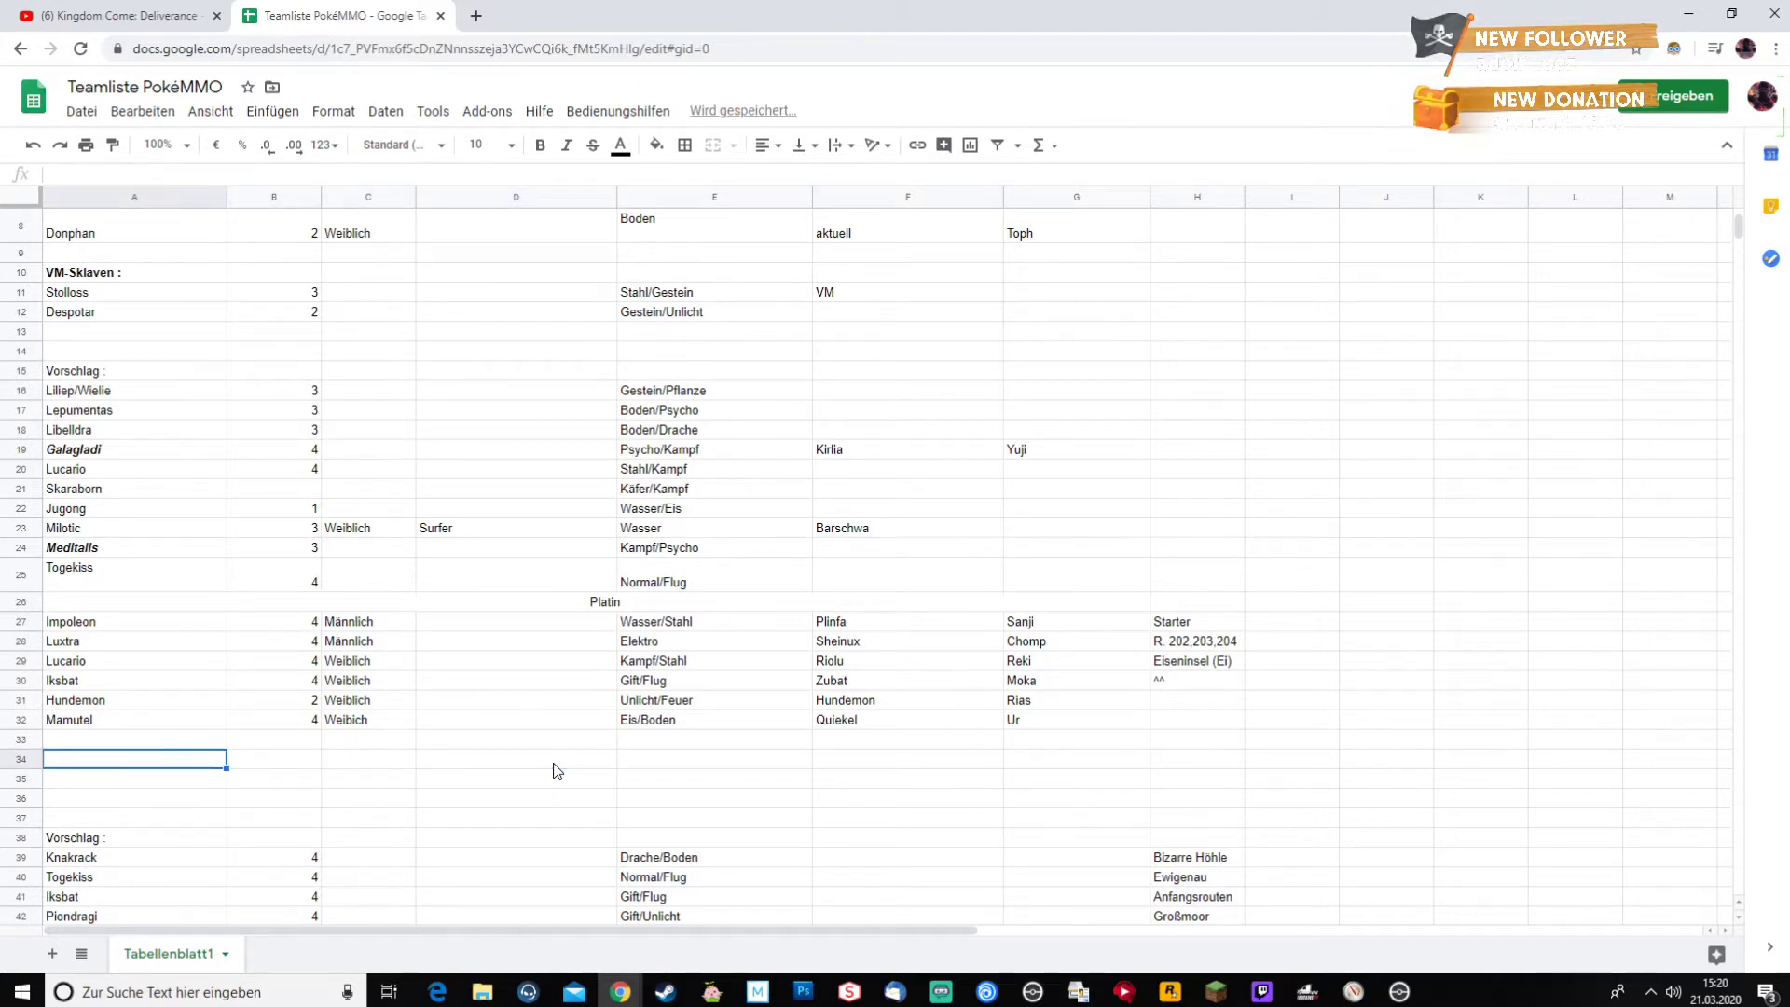
# - Enter "Ersatz" as the heading in cell A34 below the Platin team
pyautogui.write('Ersatz')
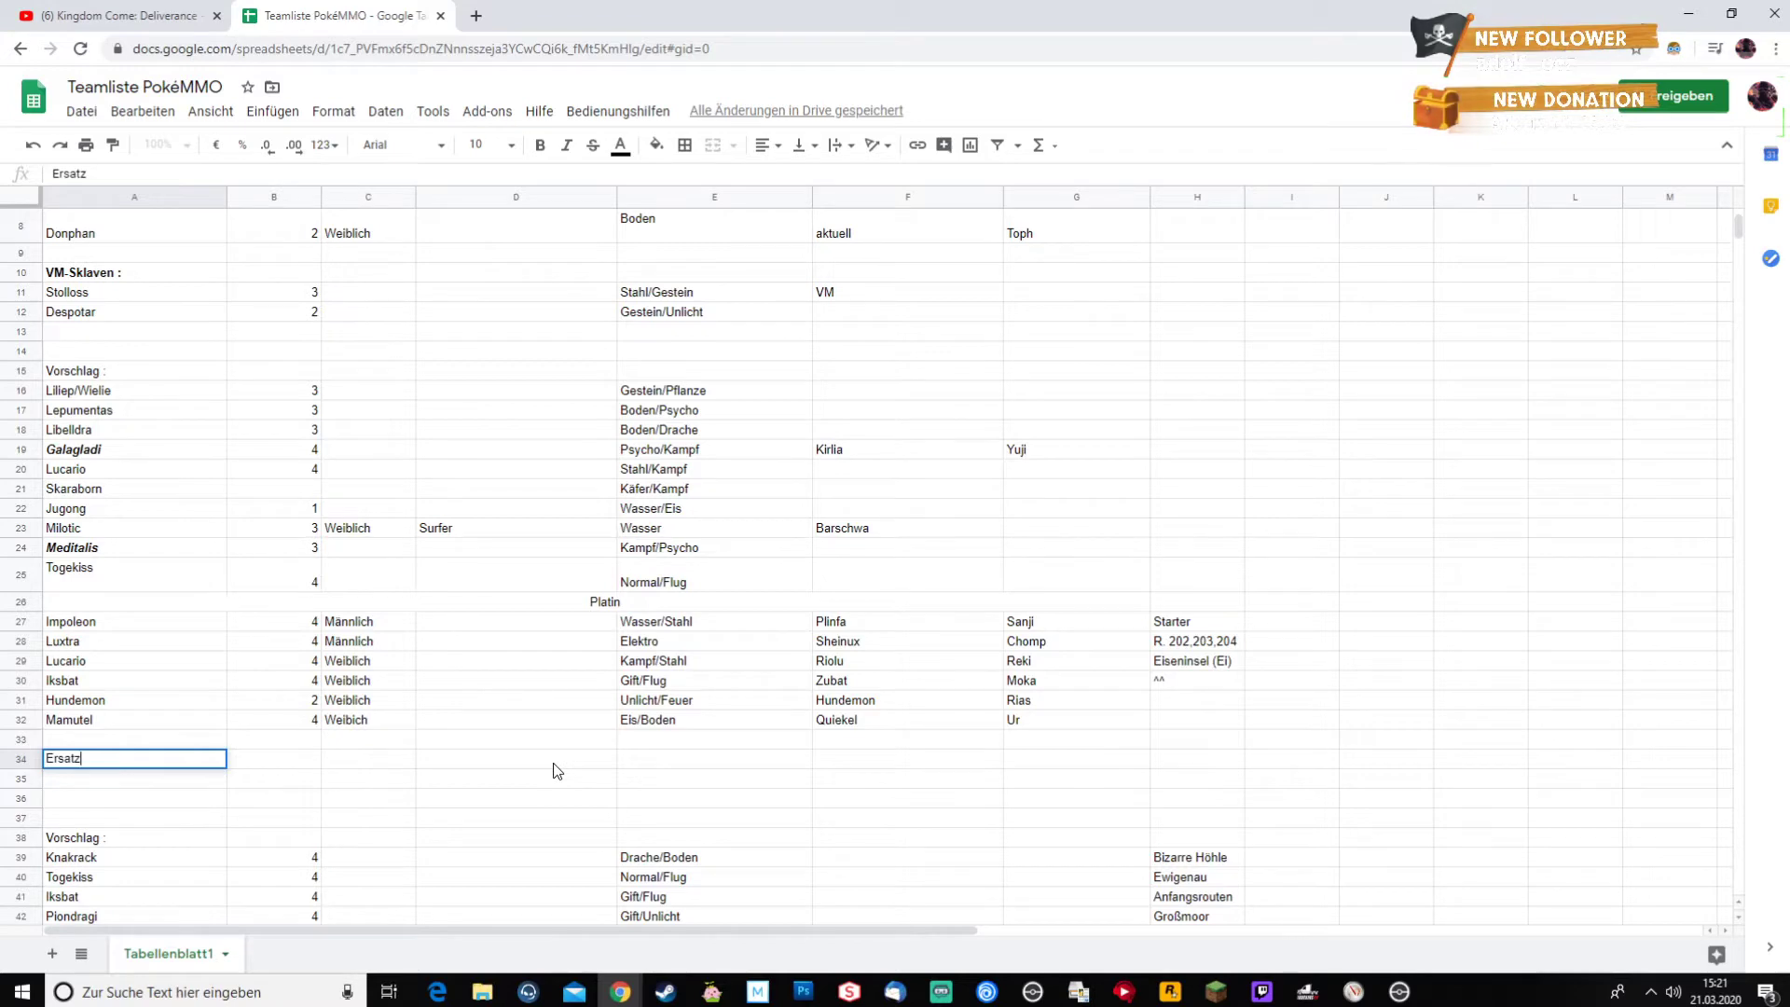
pyautogui.hotkey('ctrl', 'Return')
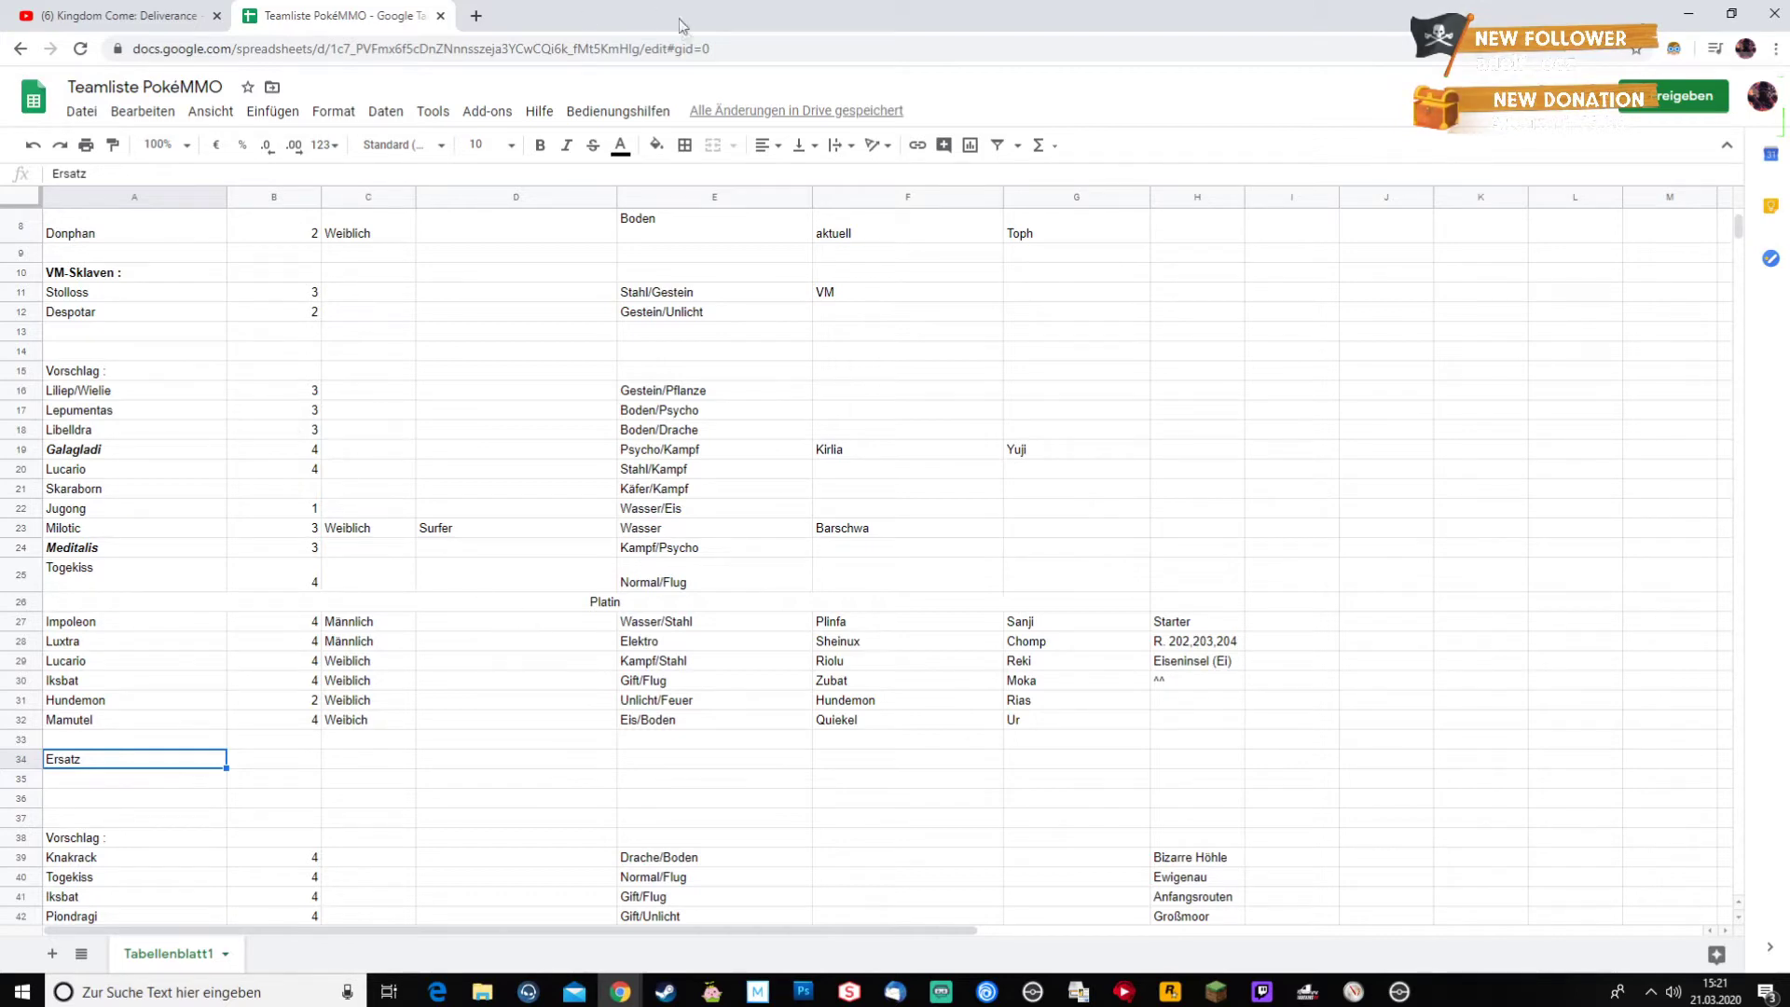
pyautogui.click(618, 112)
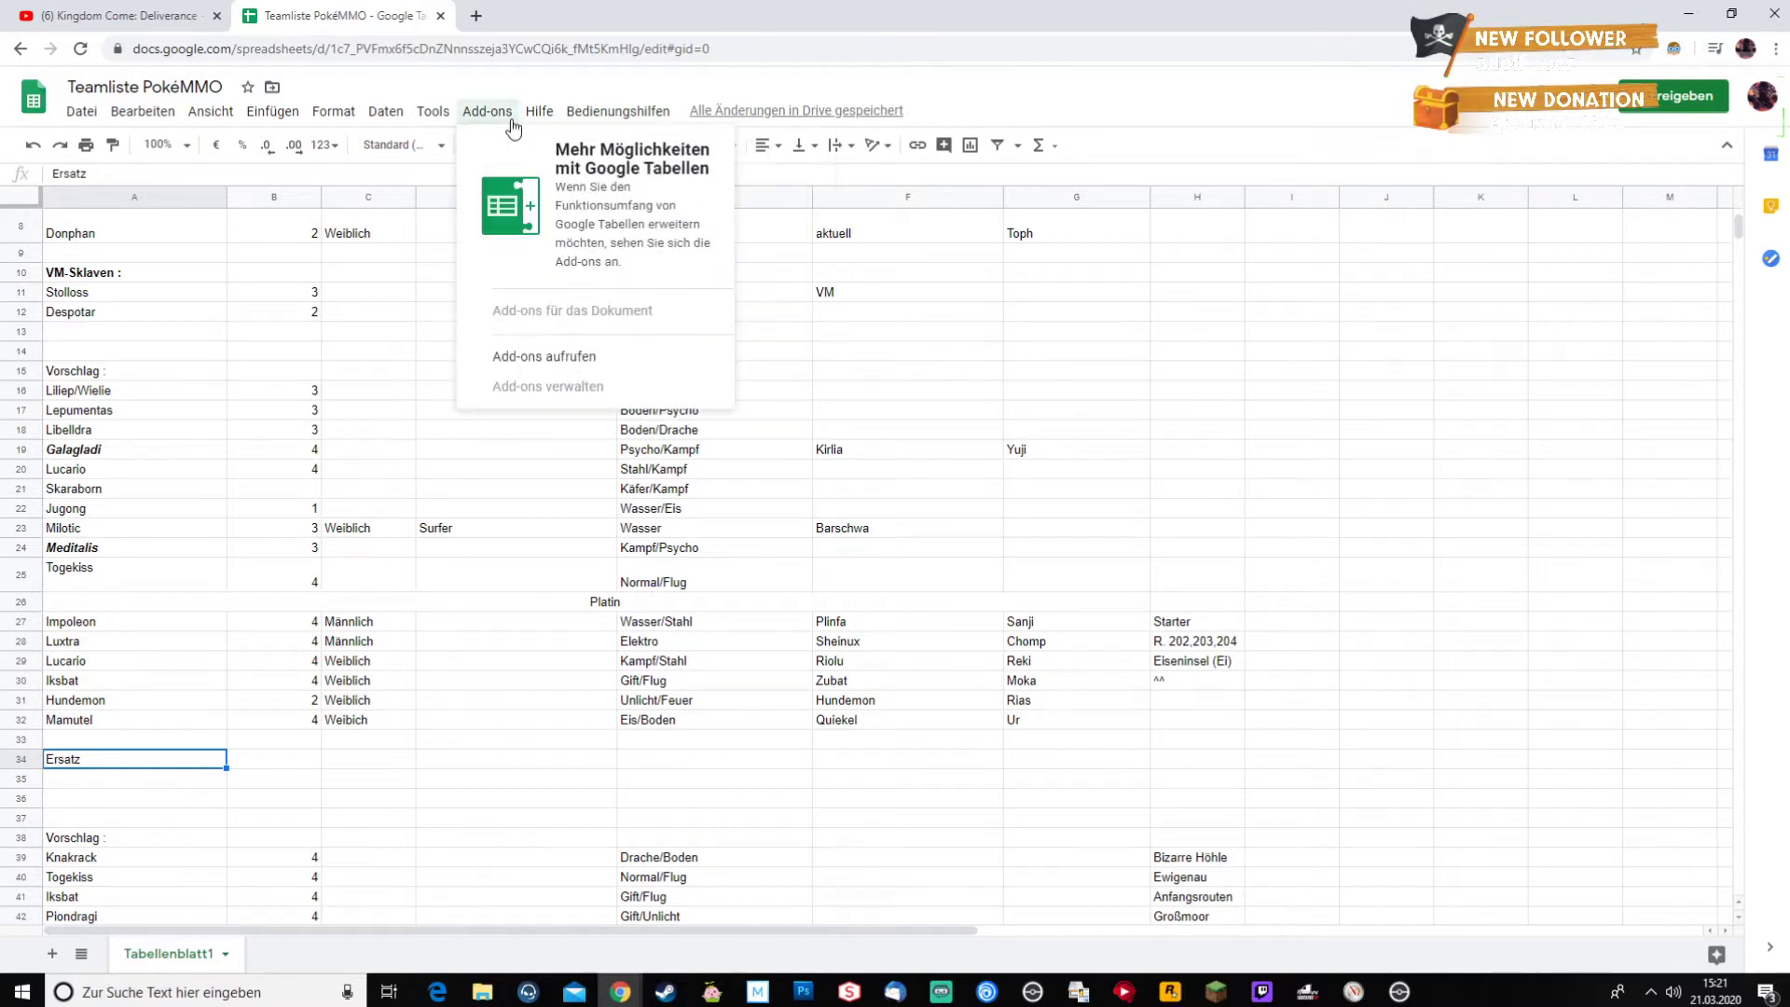
pyautogui.moveTo(432, 116)
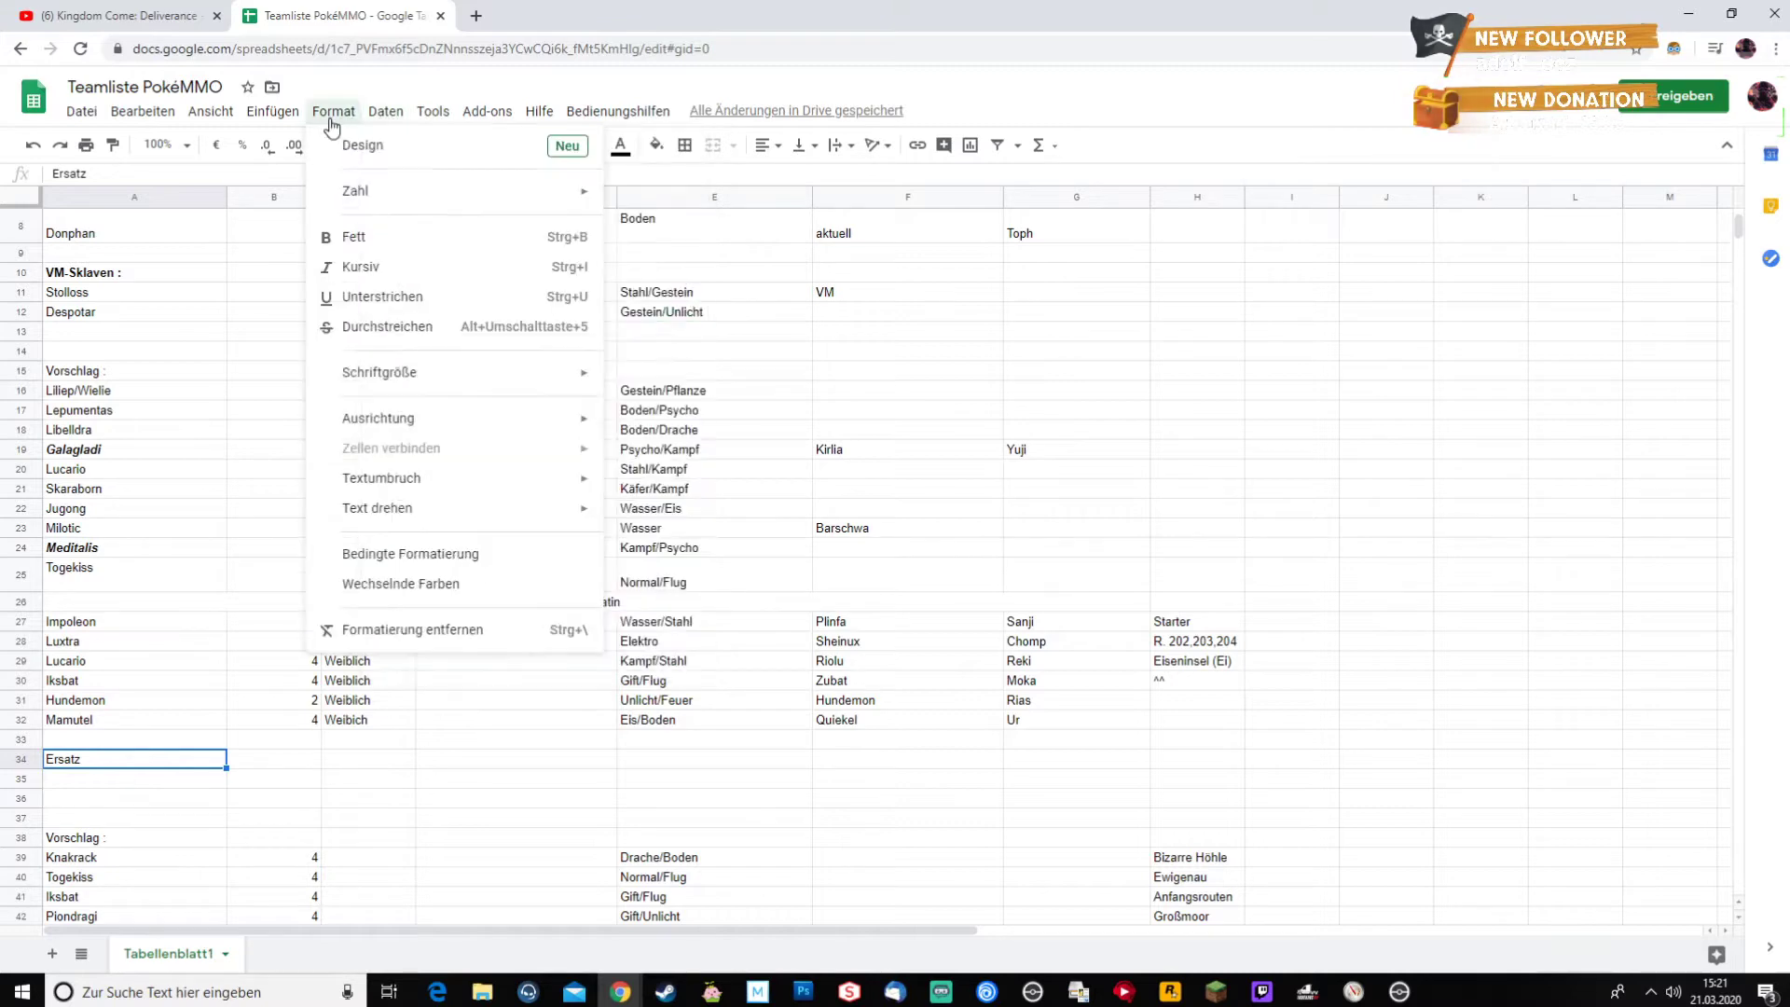
pyautogui.moveTo(148, 122)
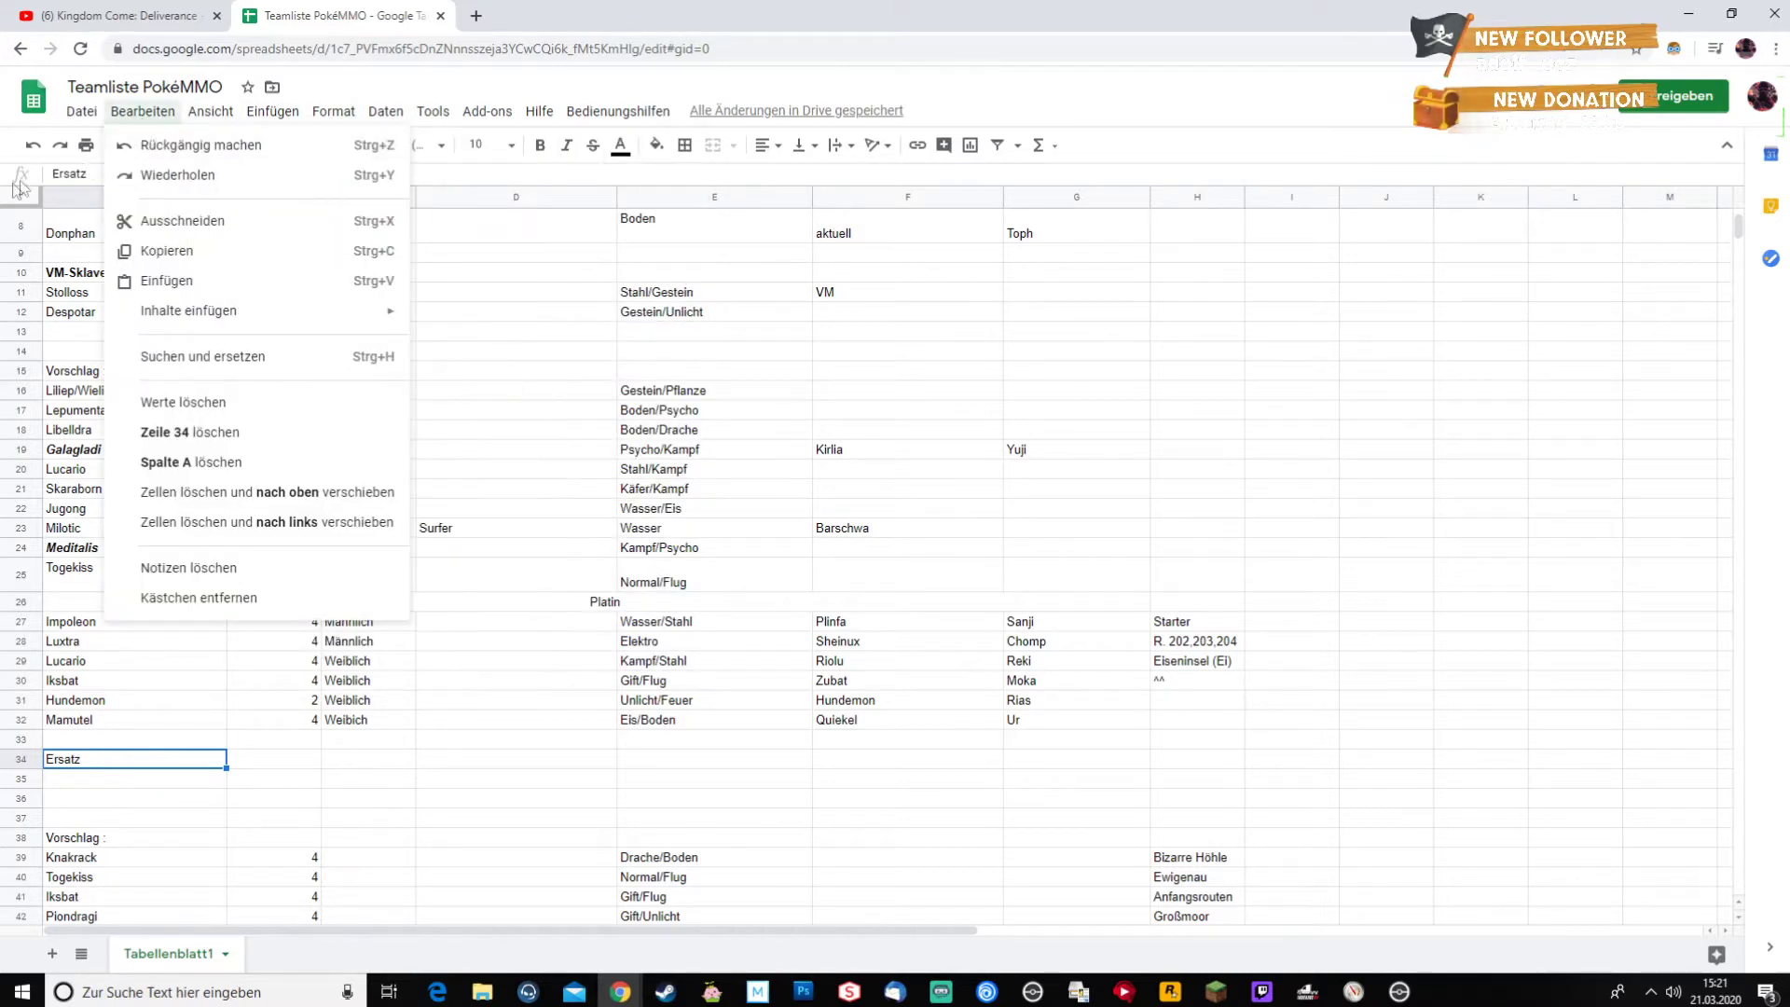
pyautogui.click(1190, 127)
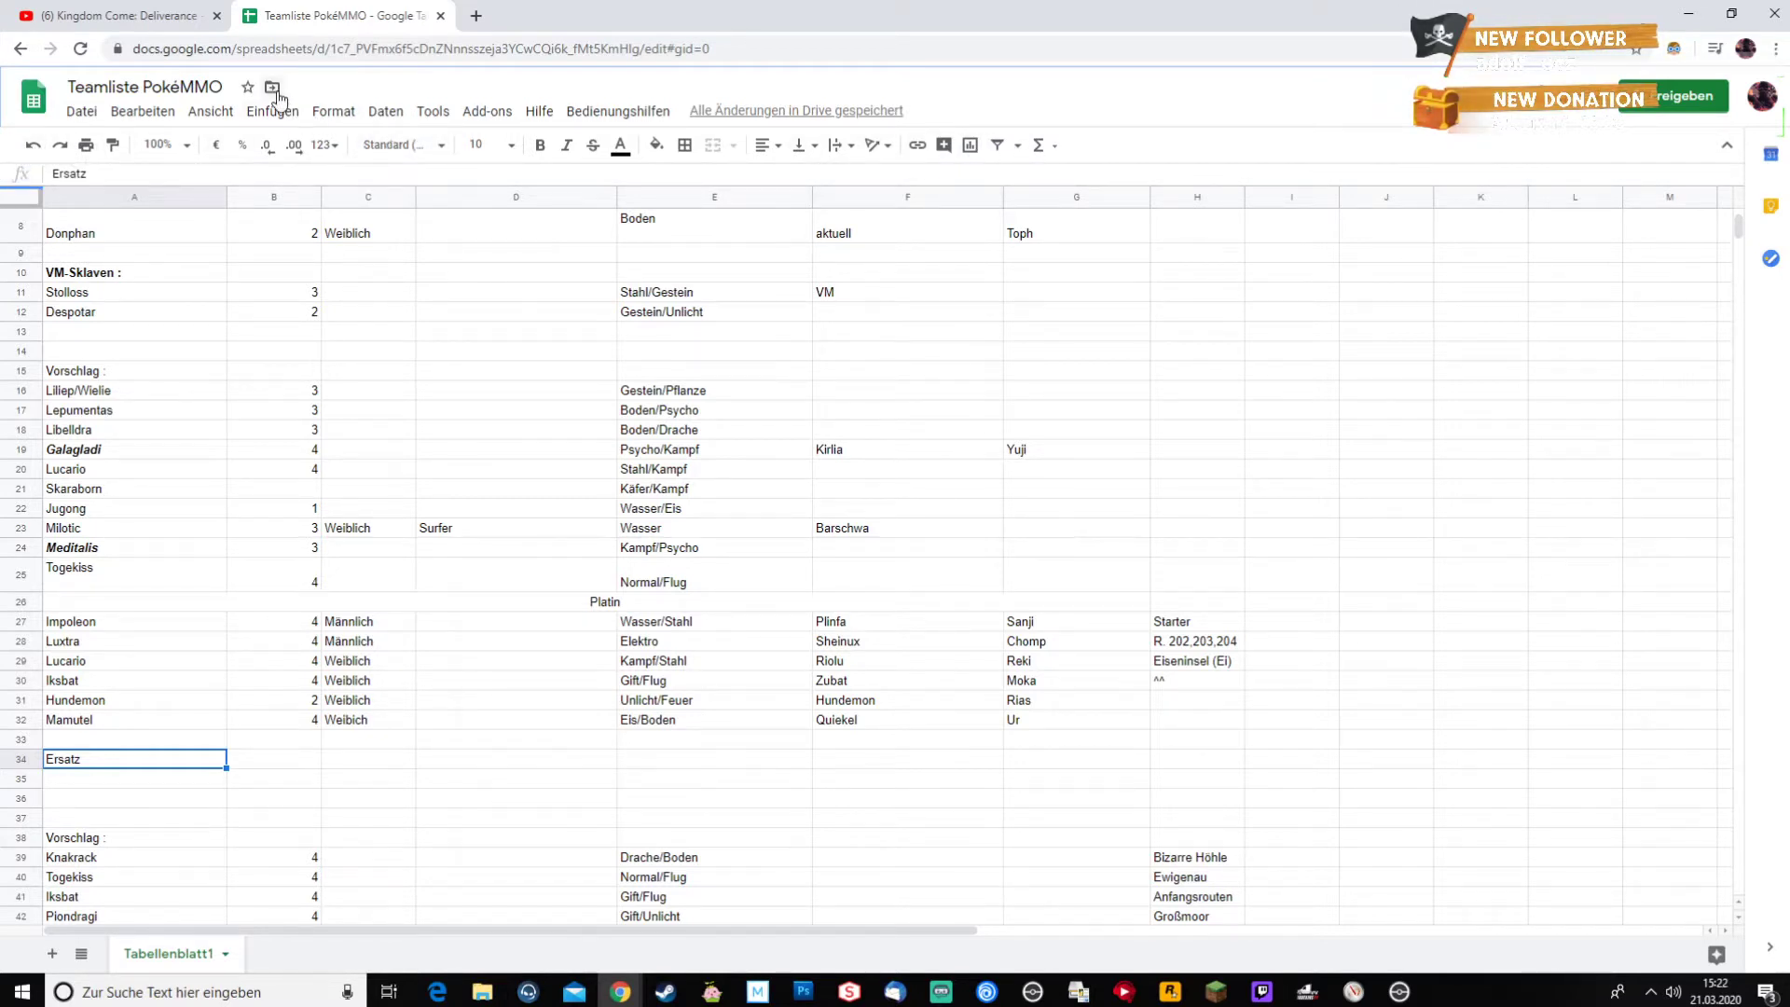
pyautogui.click(531, 119)
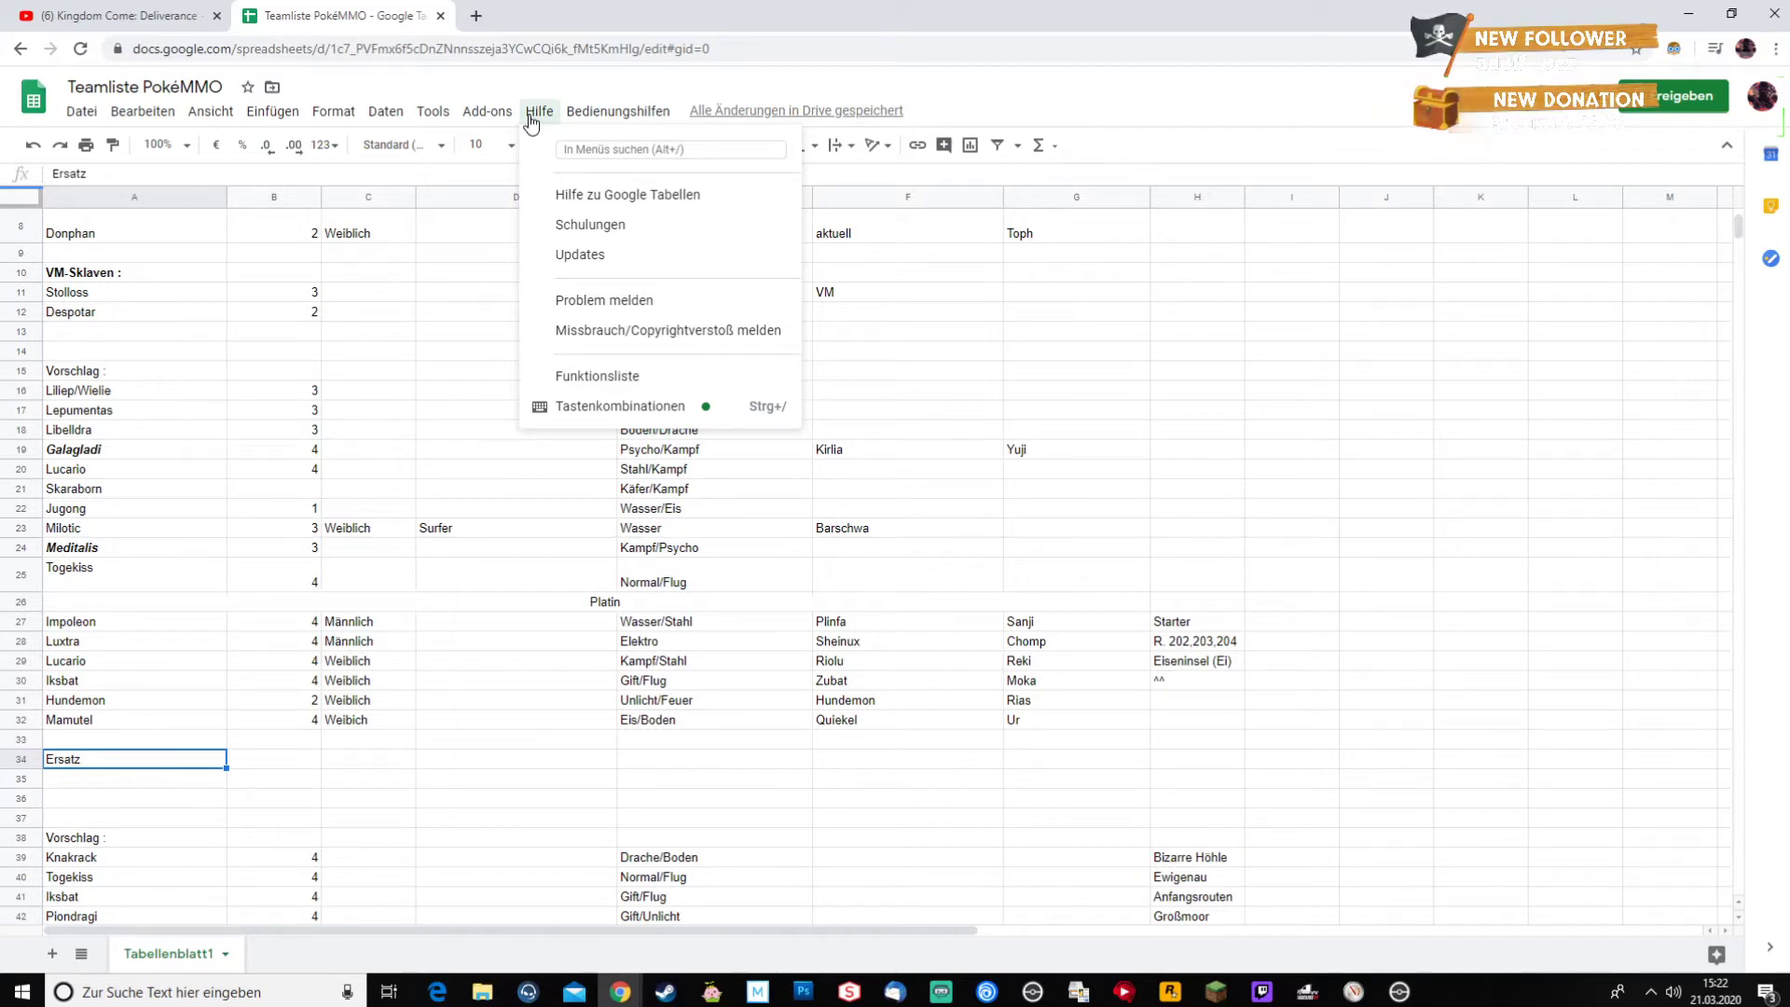
pyautogui.click(531, 119)
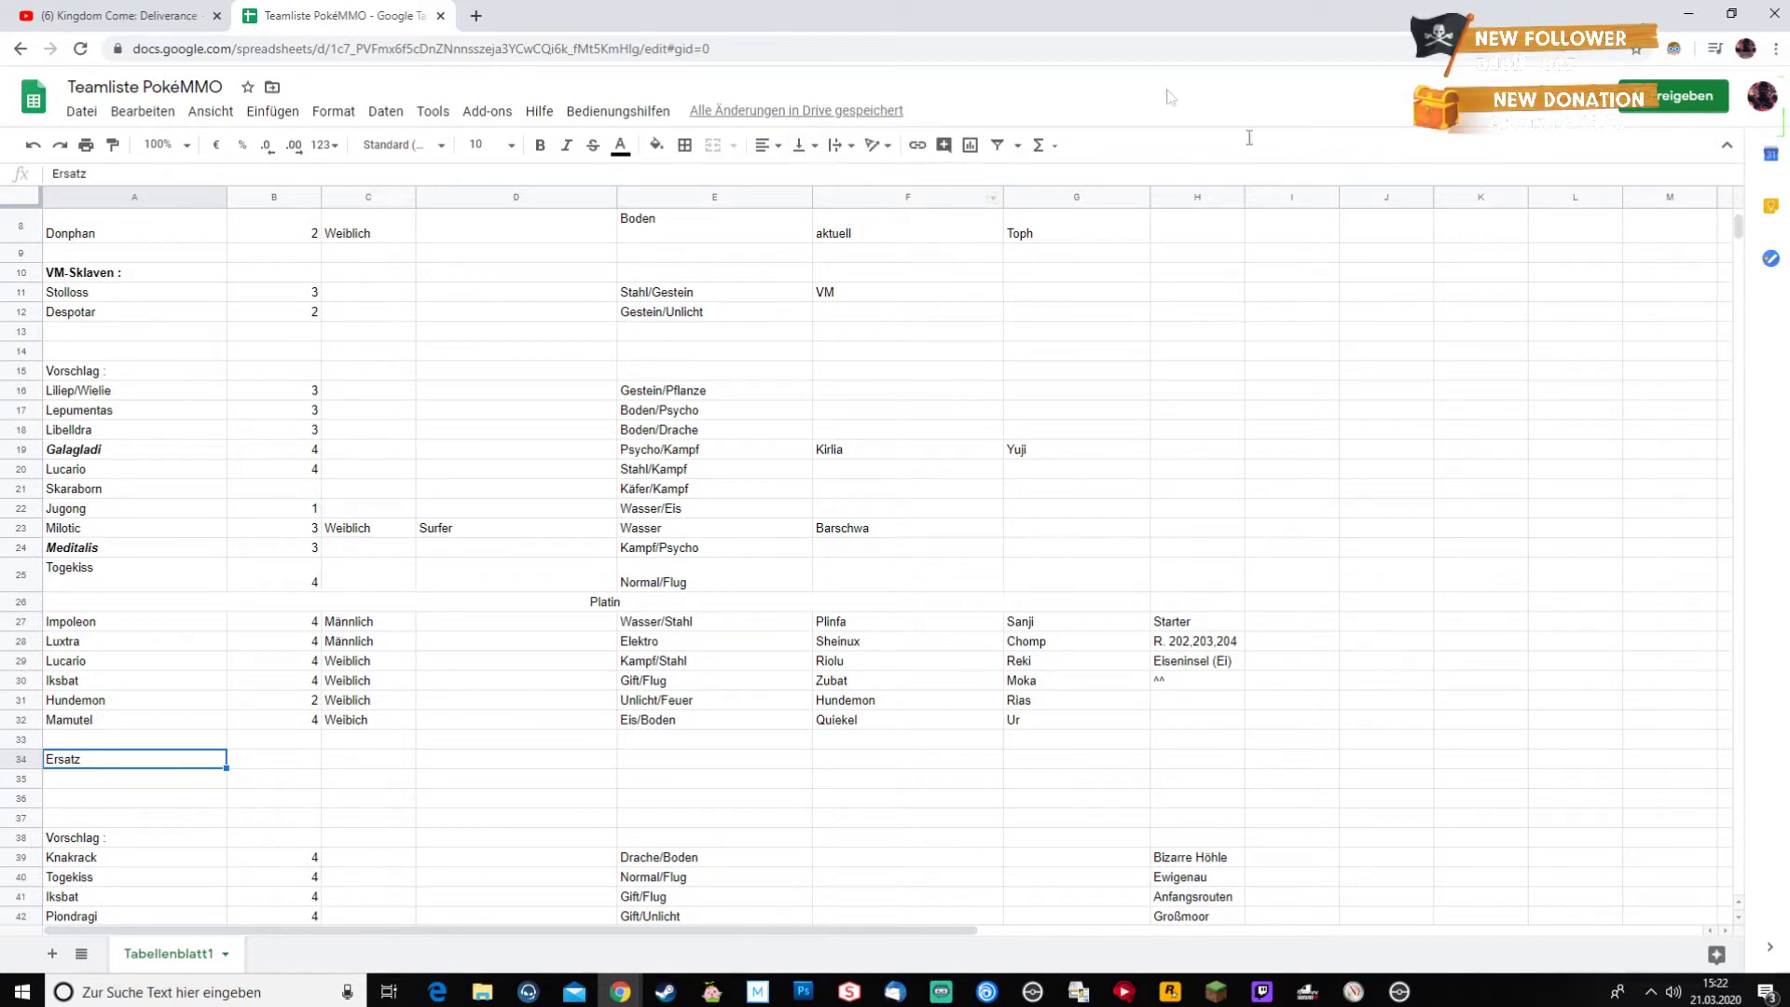
# - Replace the heading in cell A34 below the Platin team with "B Team"
pyautogui.scroll(-3, 651, 723)
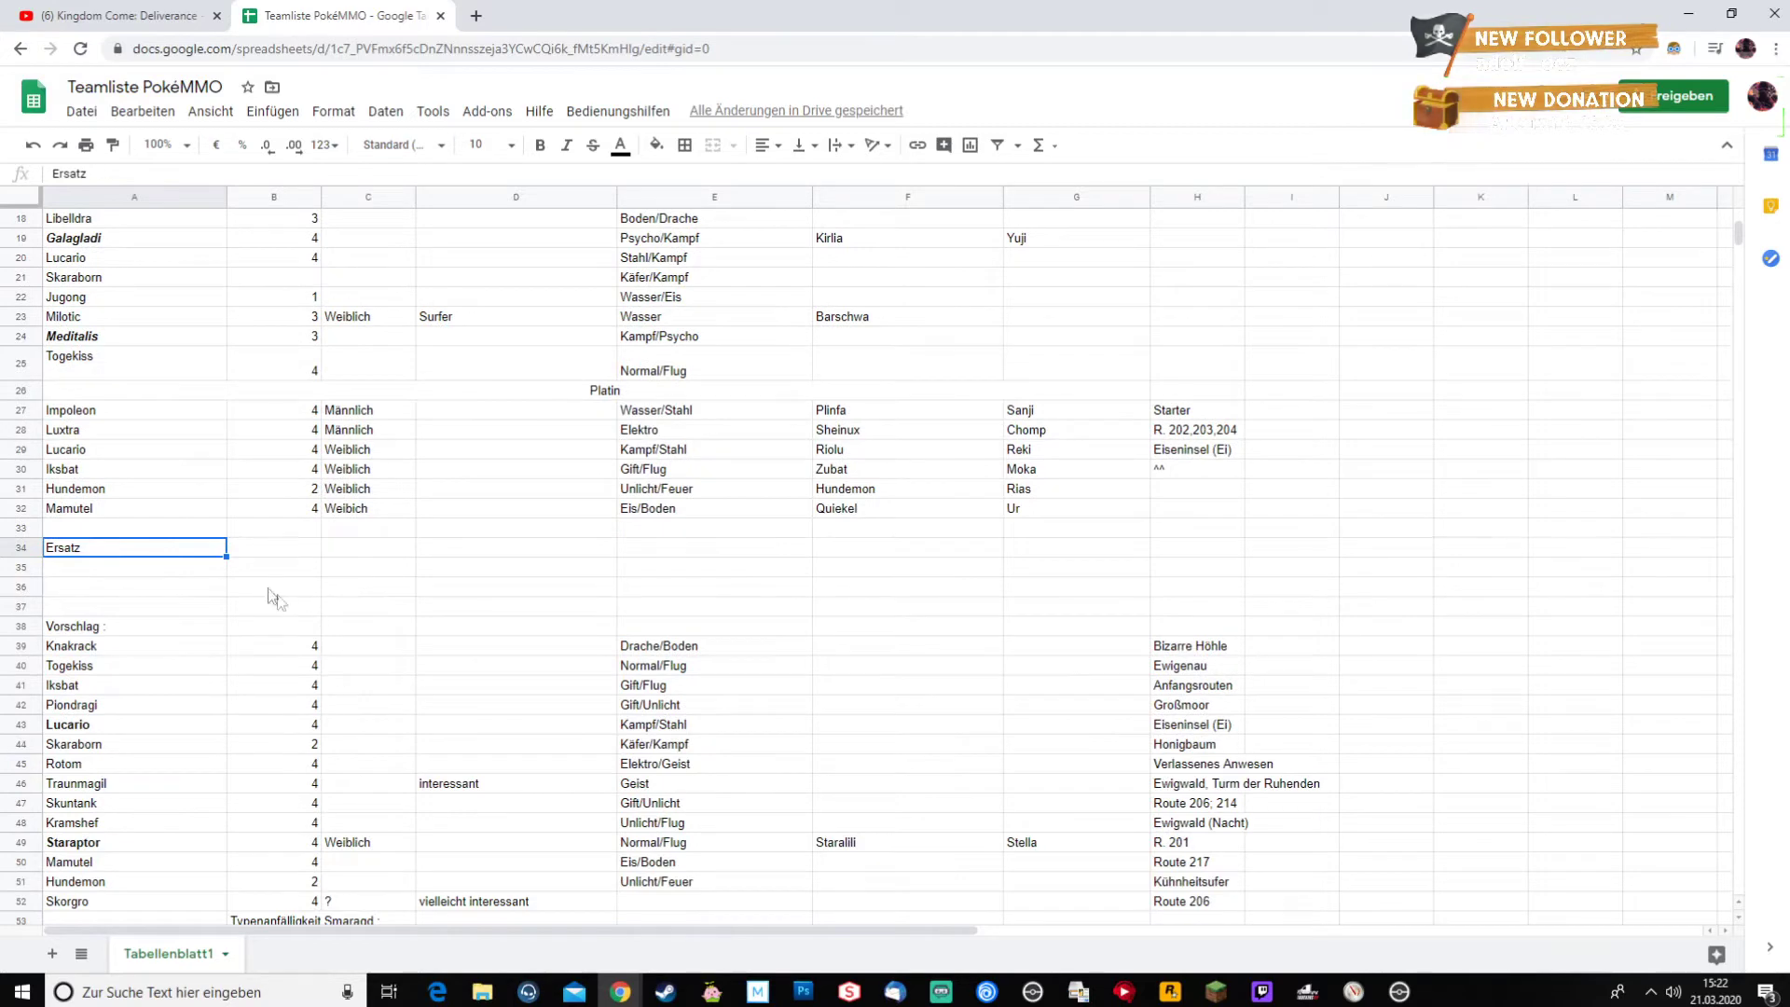
pyautogui.click(177, 573)
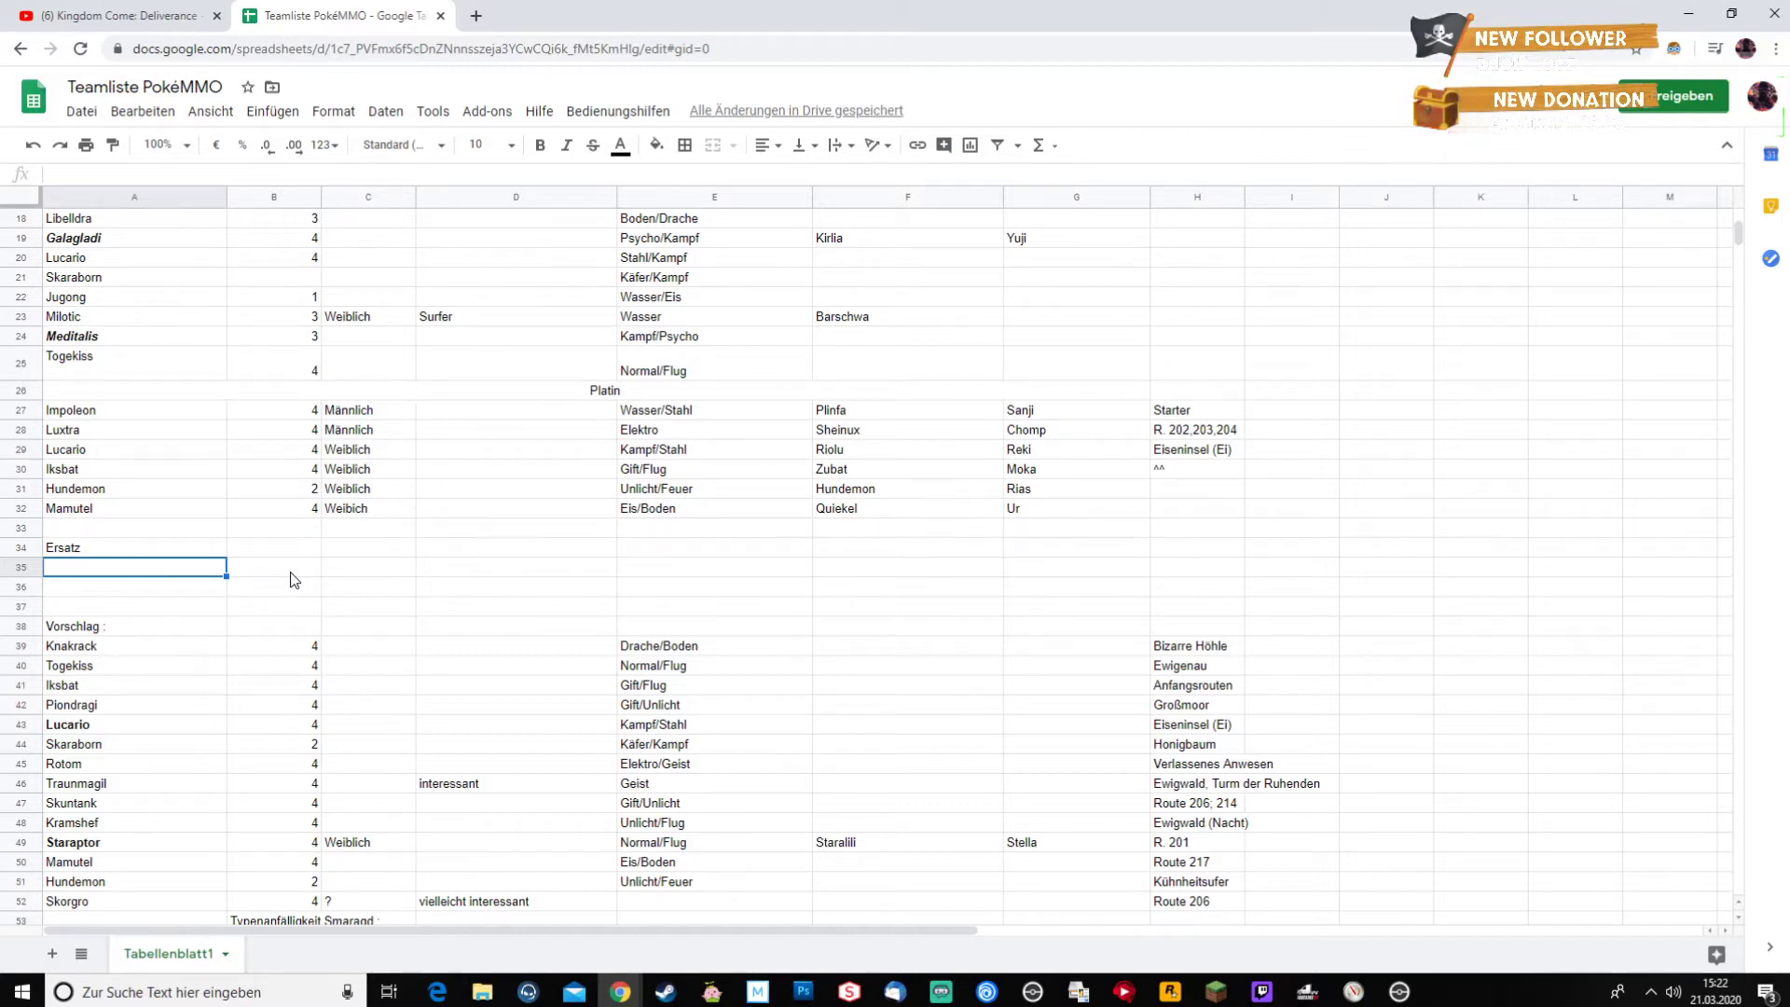
pyautogui.press('Up')
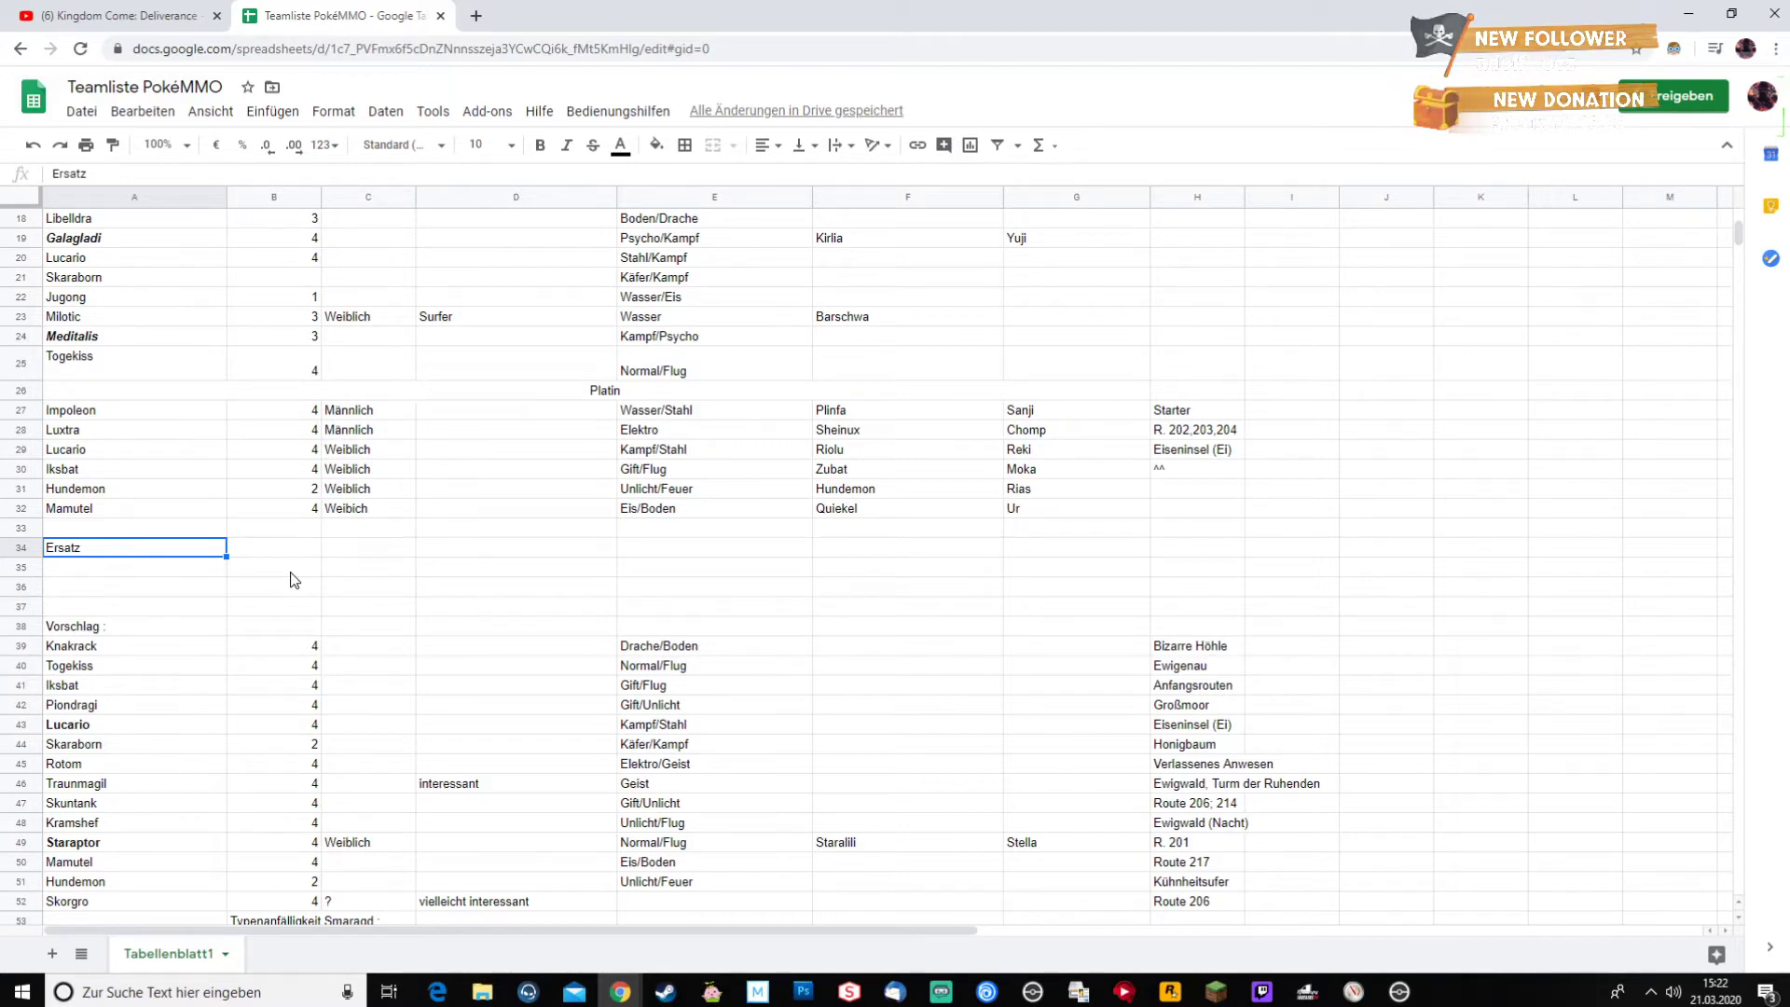
pyautogui.press('Delete')
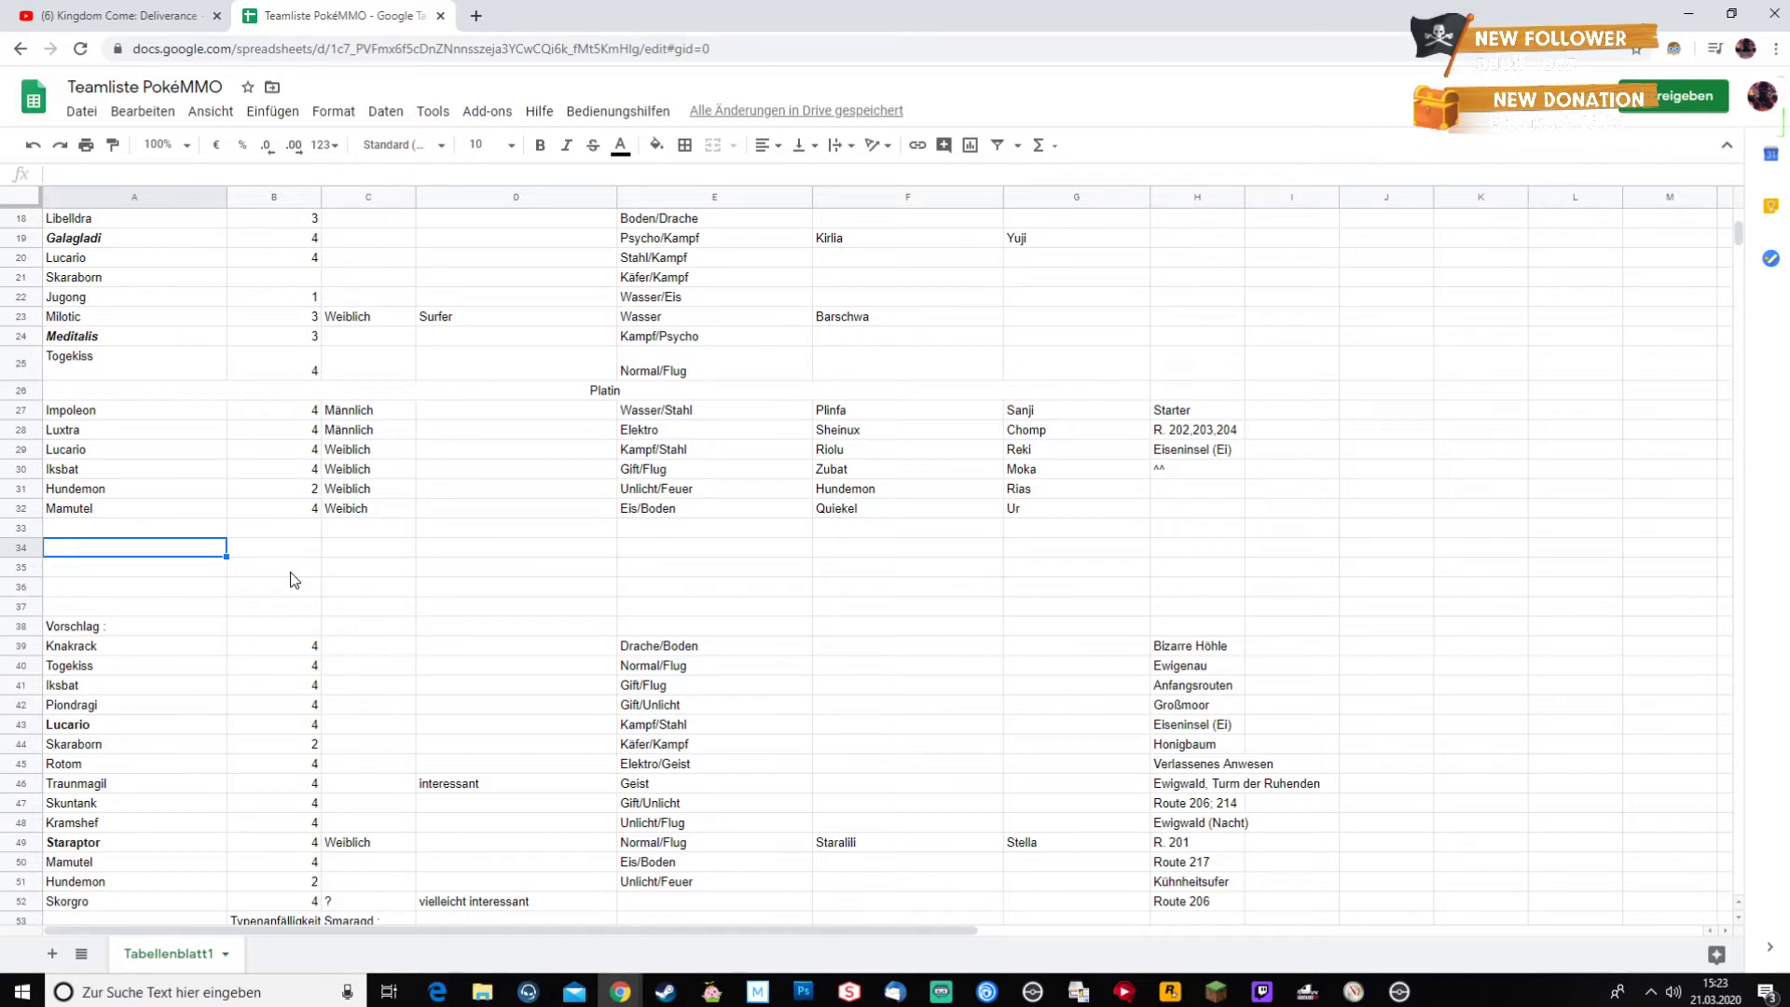
pyautogui.write('B')
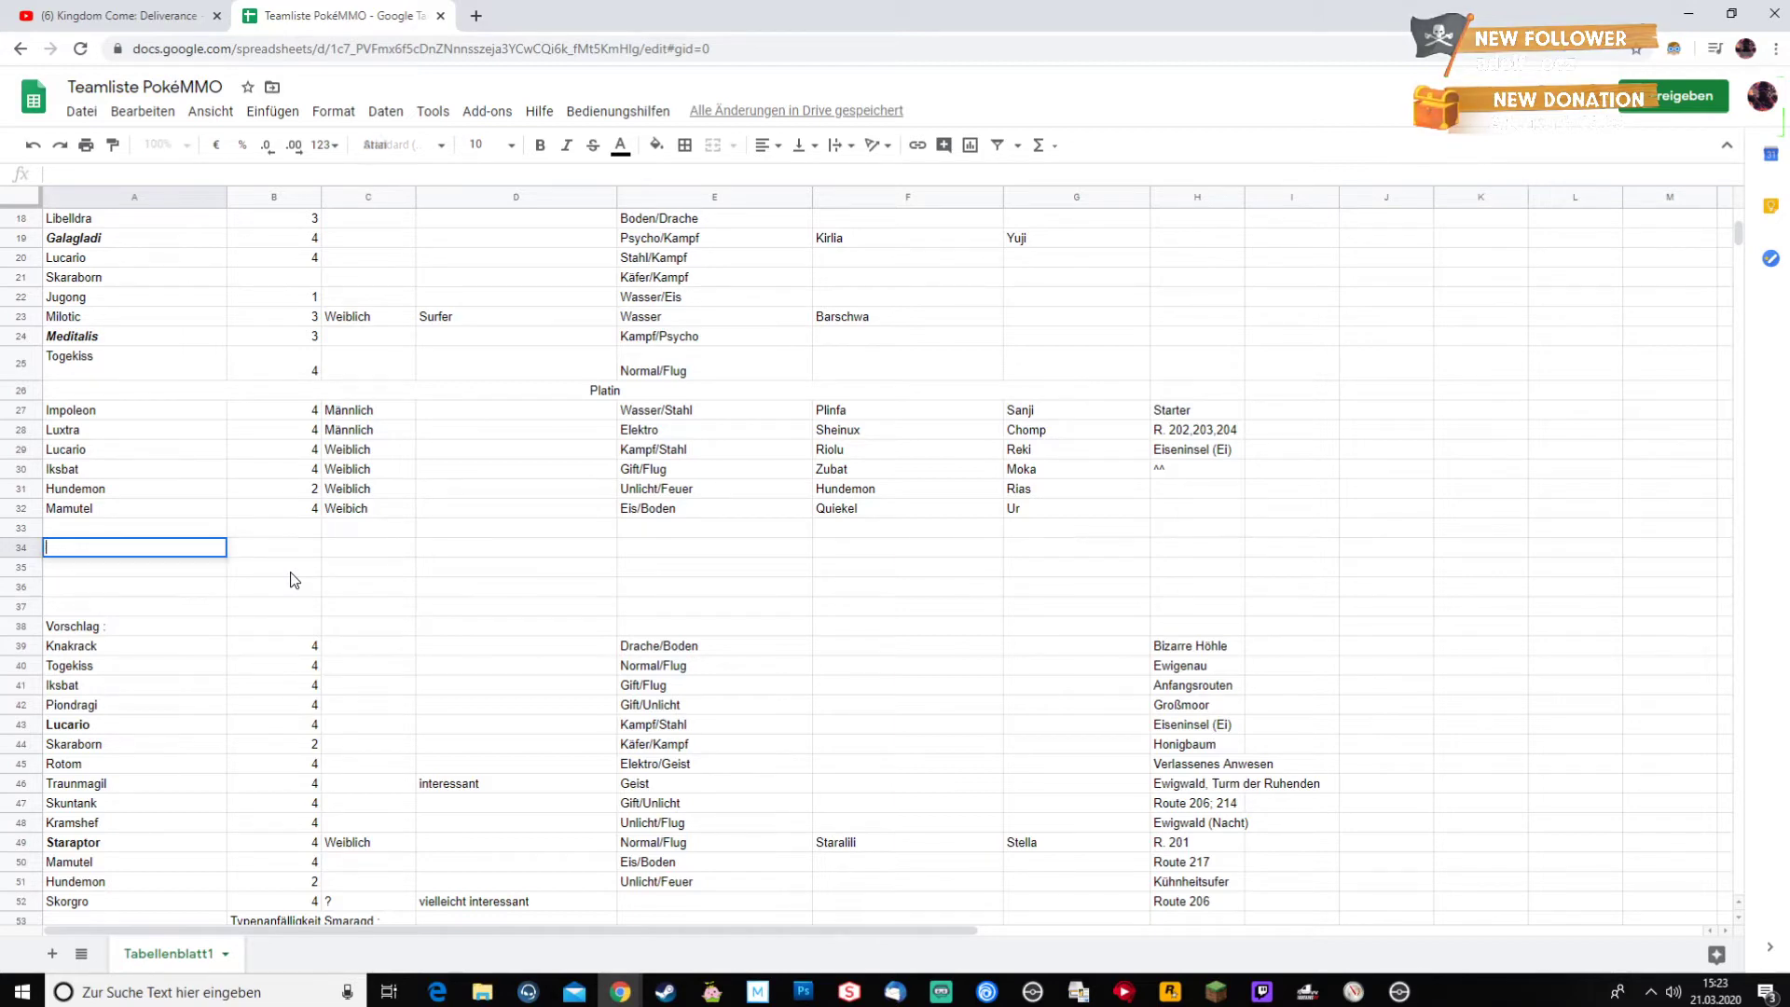
pyautogui.write(' Team')
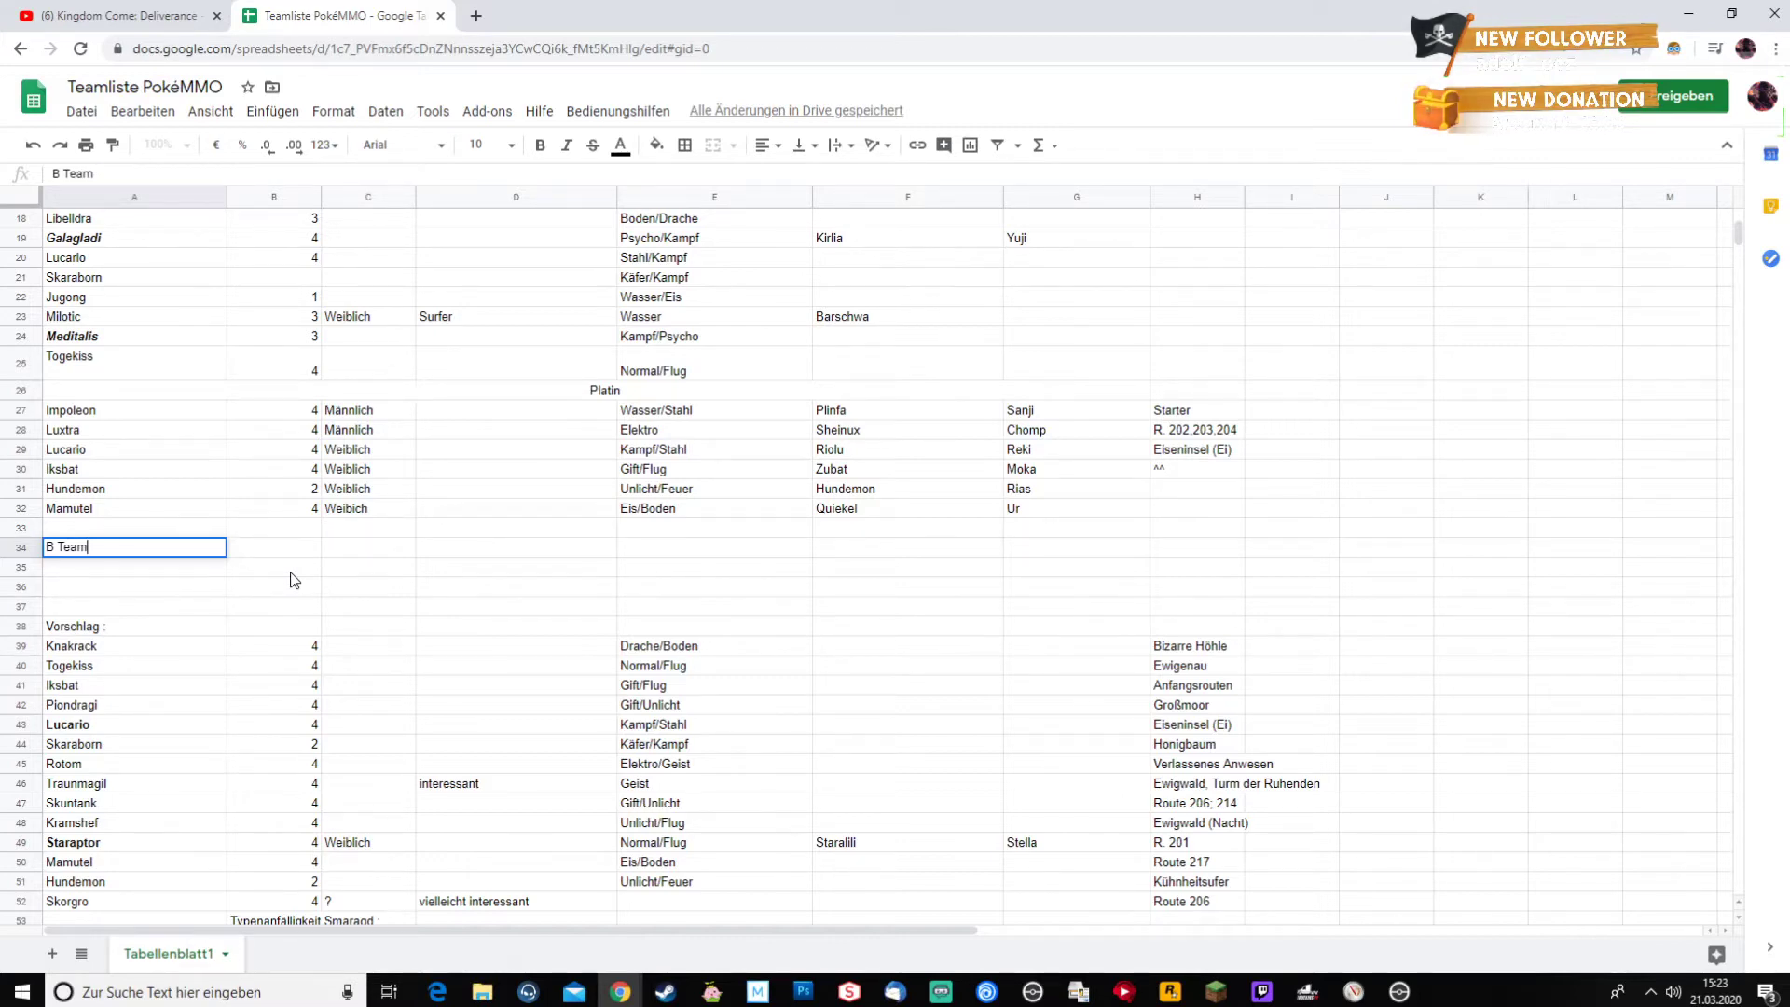
pyautogui.press('Return')
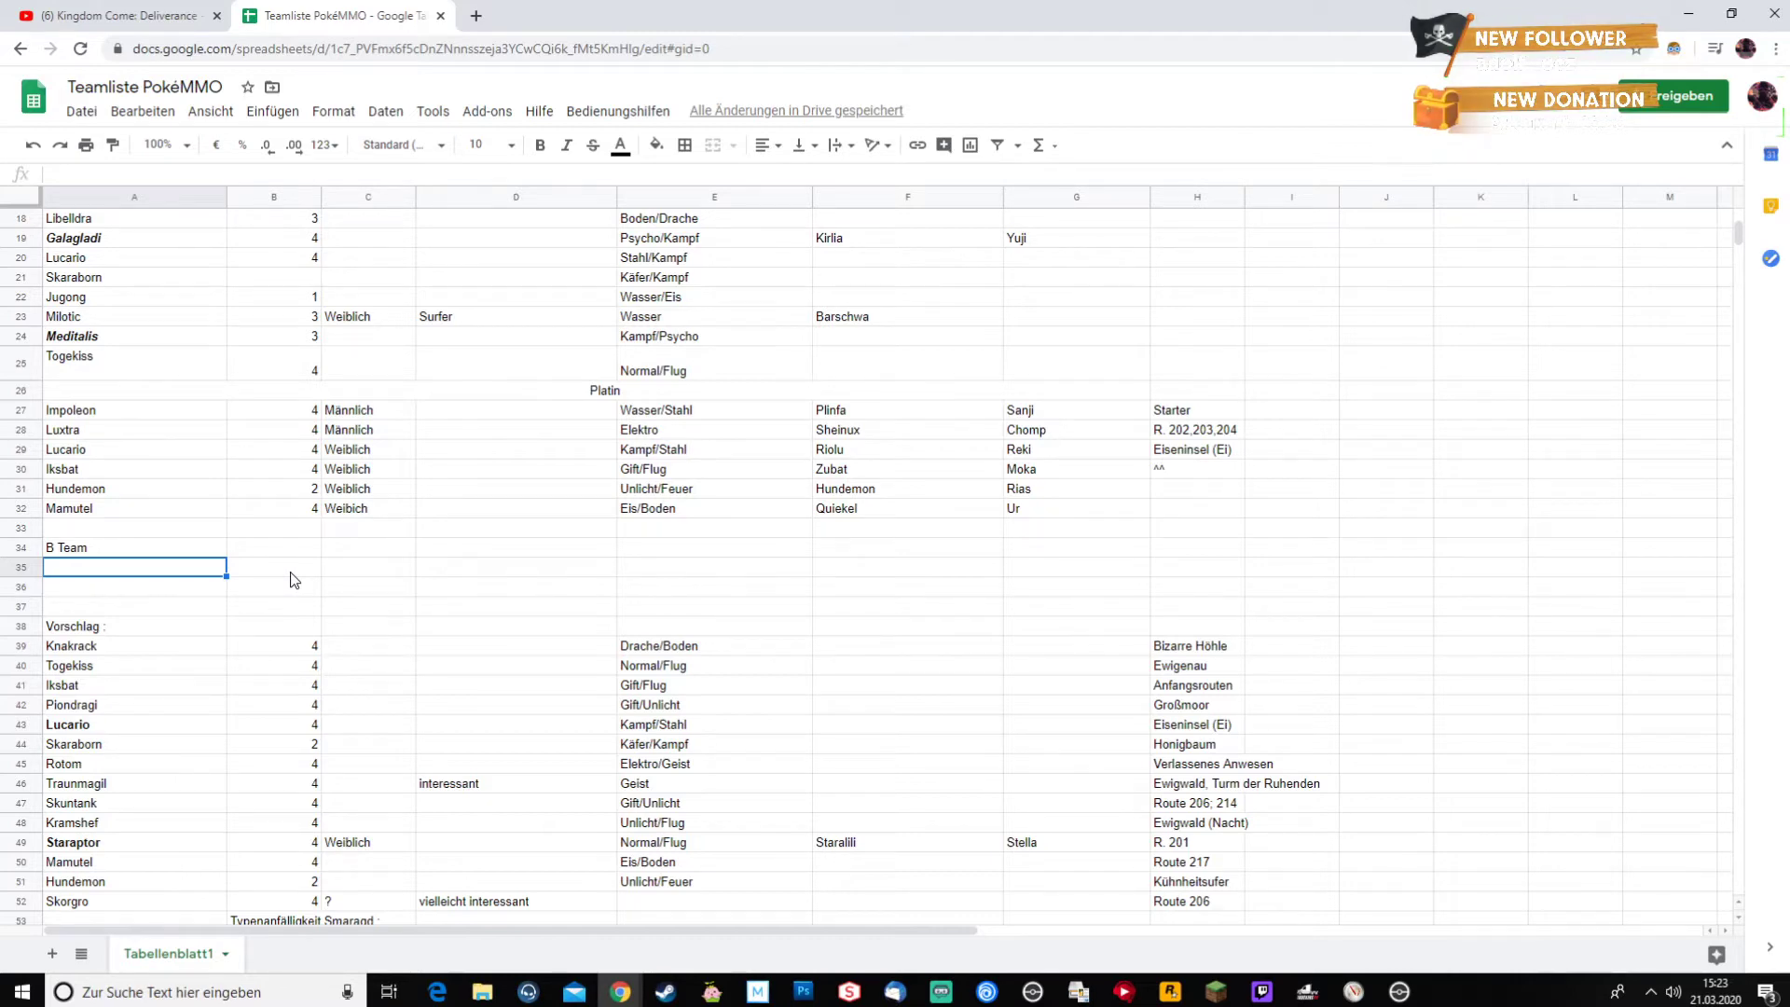
pyautogui.press('Down')
pyautogui.press('Up')
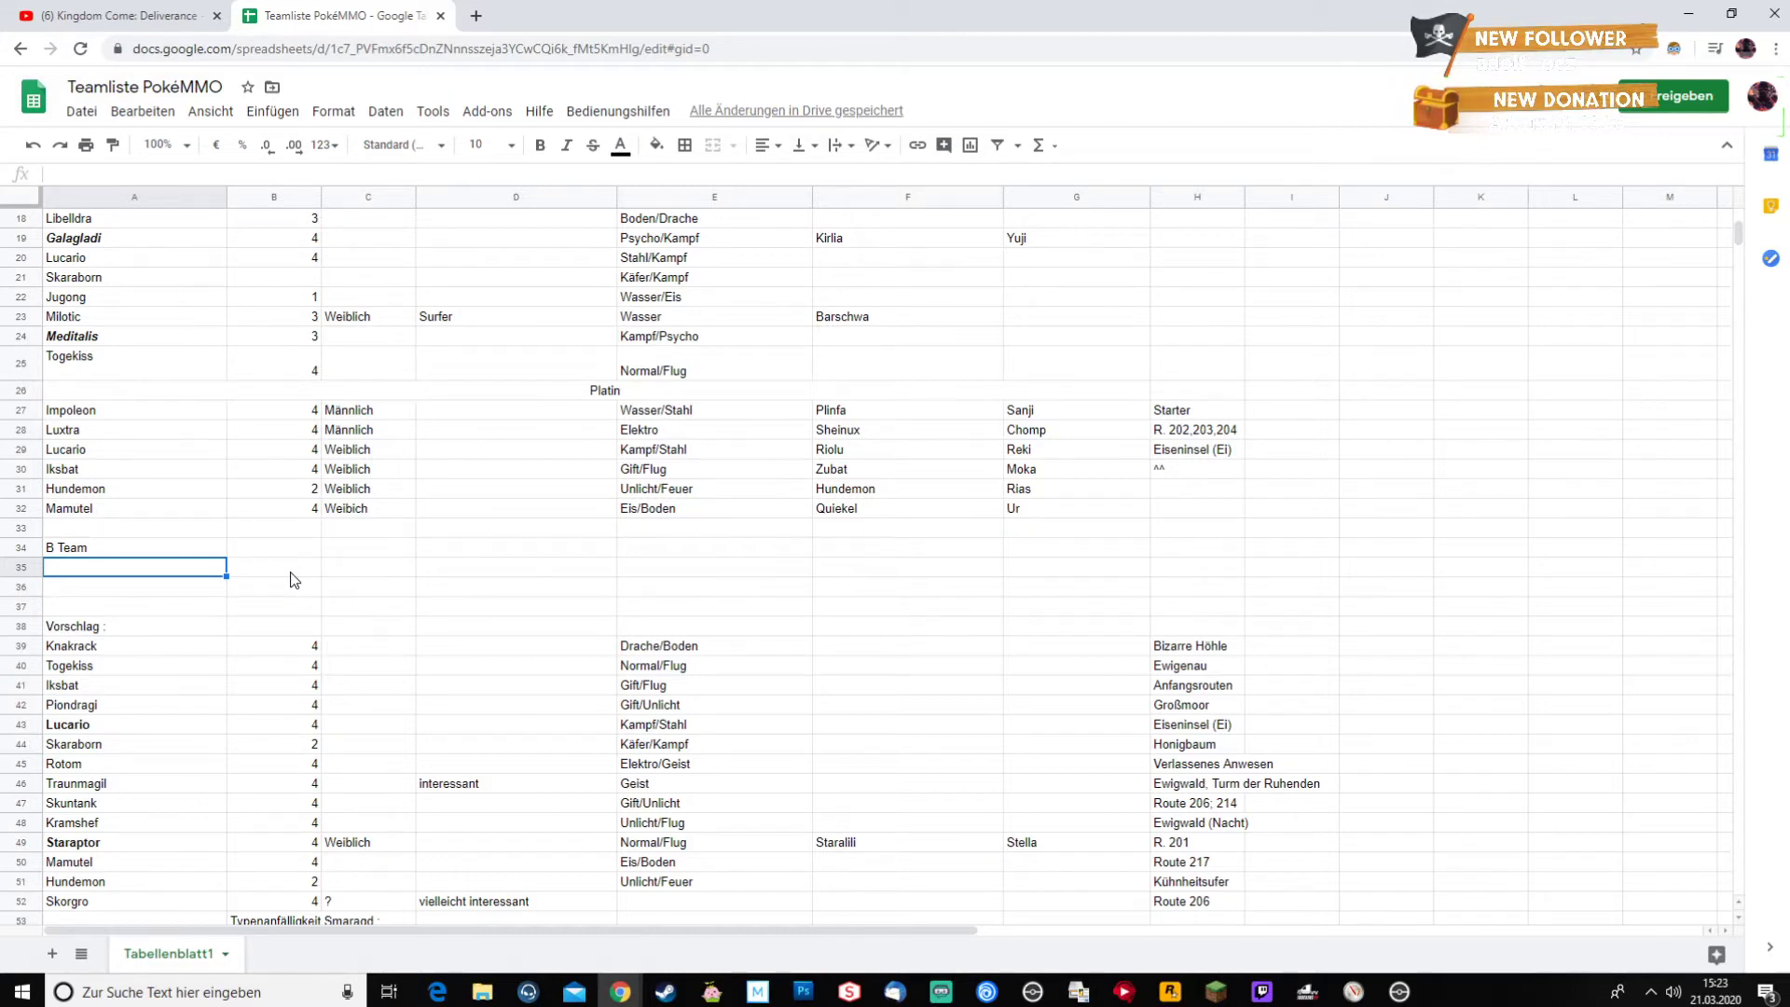
pyautogui.scroll(-1, 200, 559)
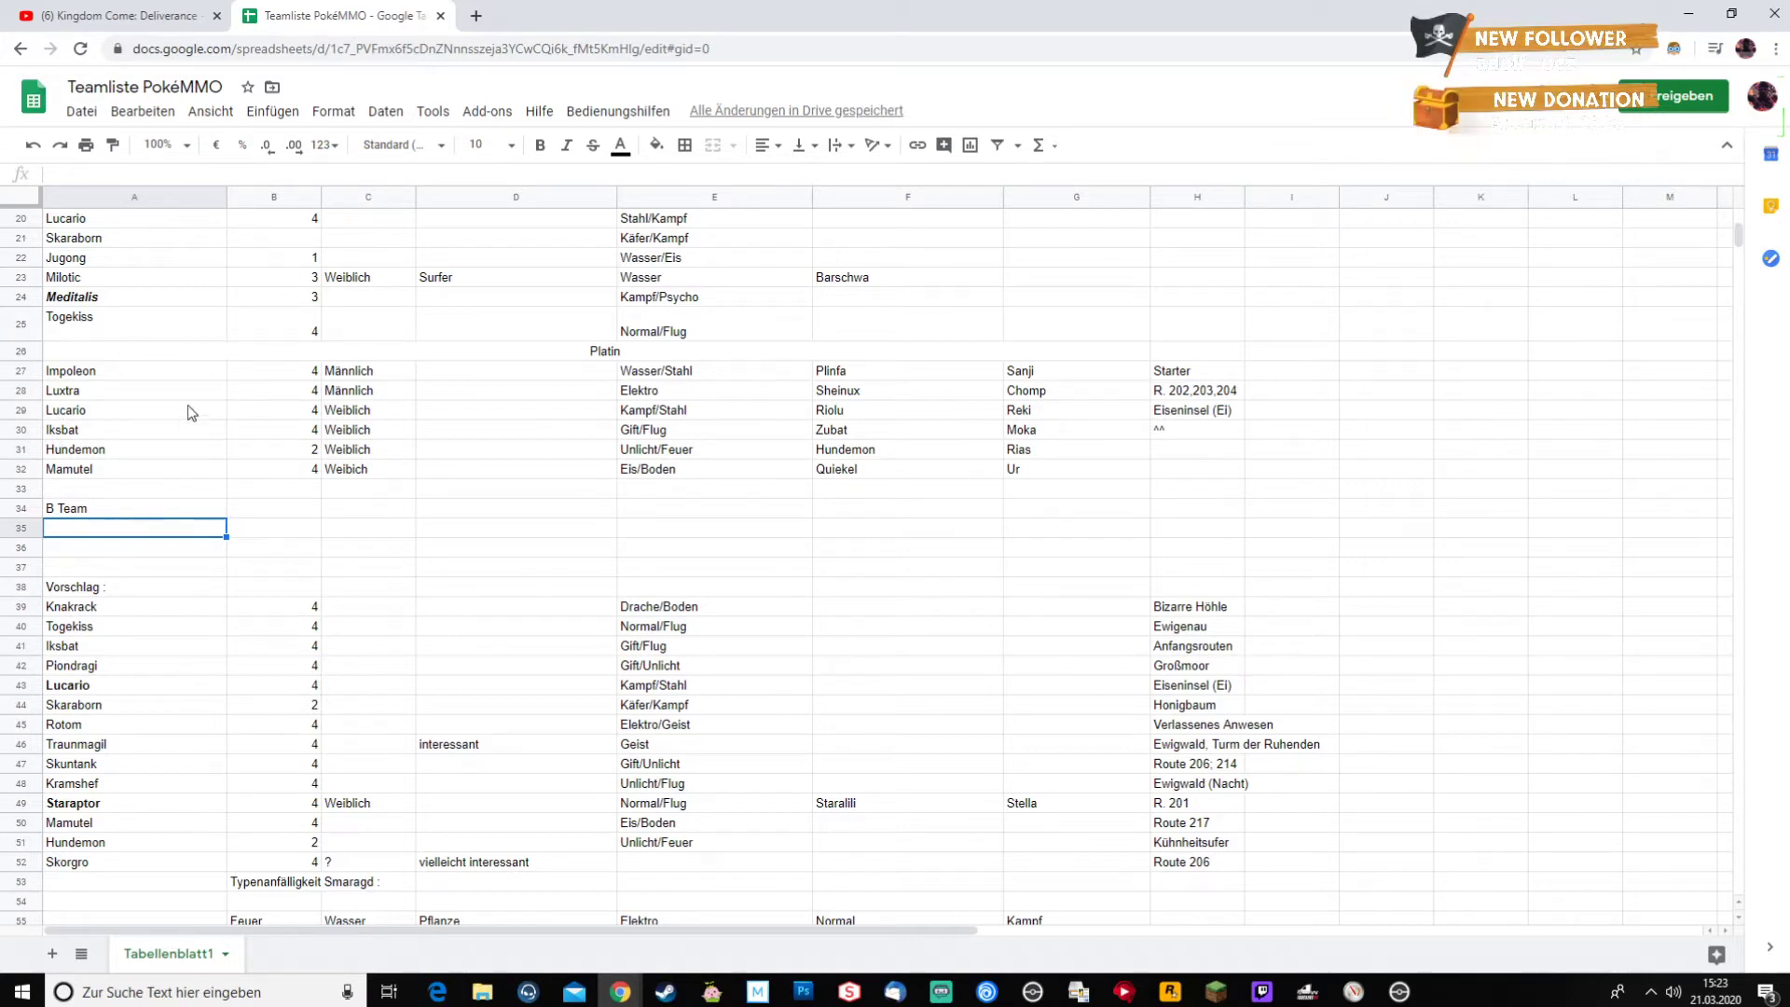
pyautogui.click(1176, 439)
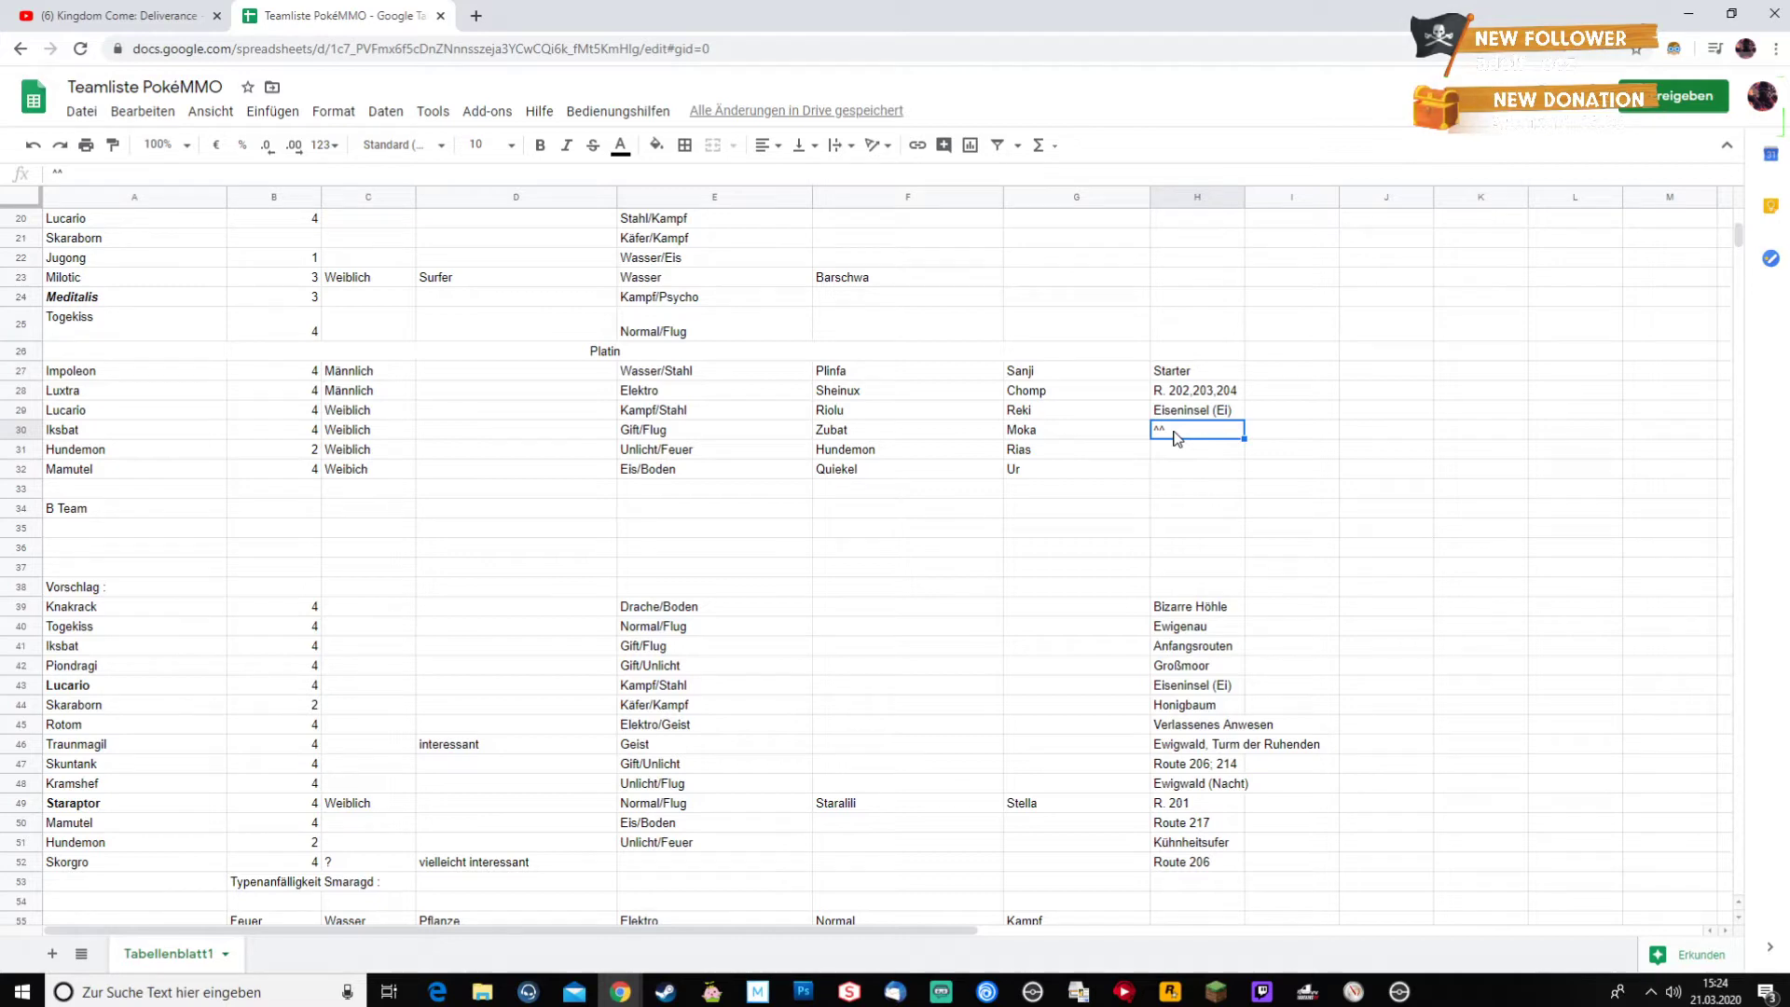
pyautogui.click(104, 533)
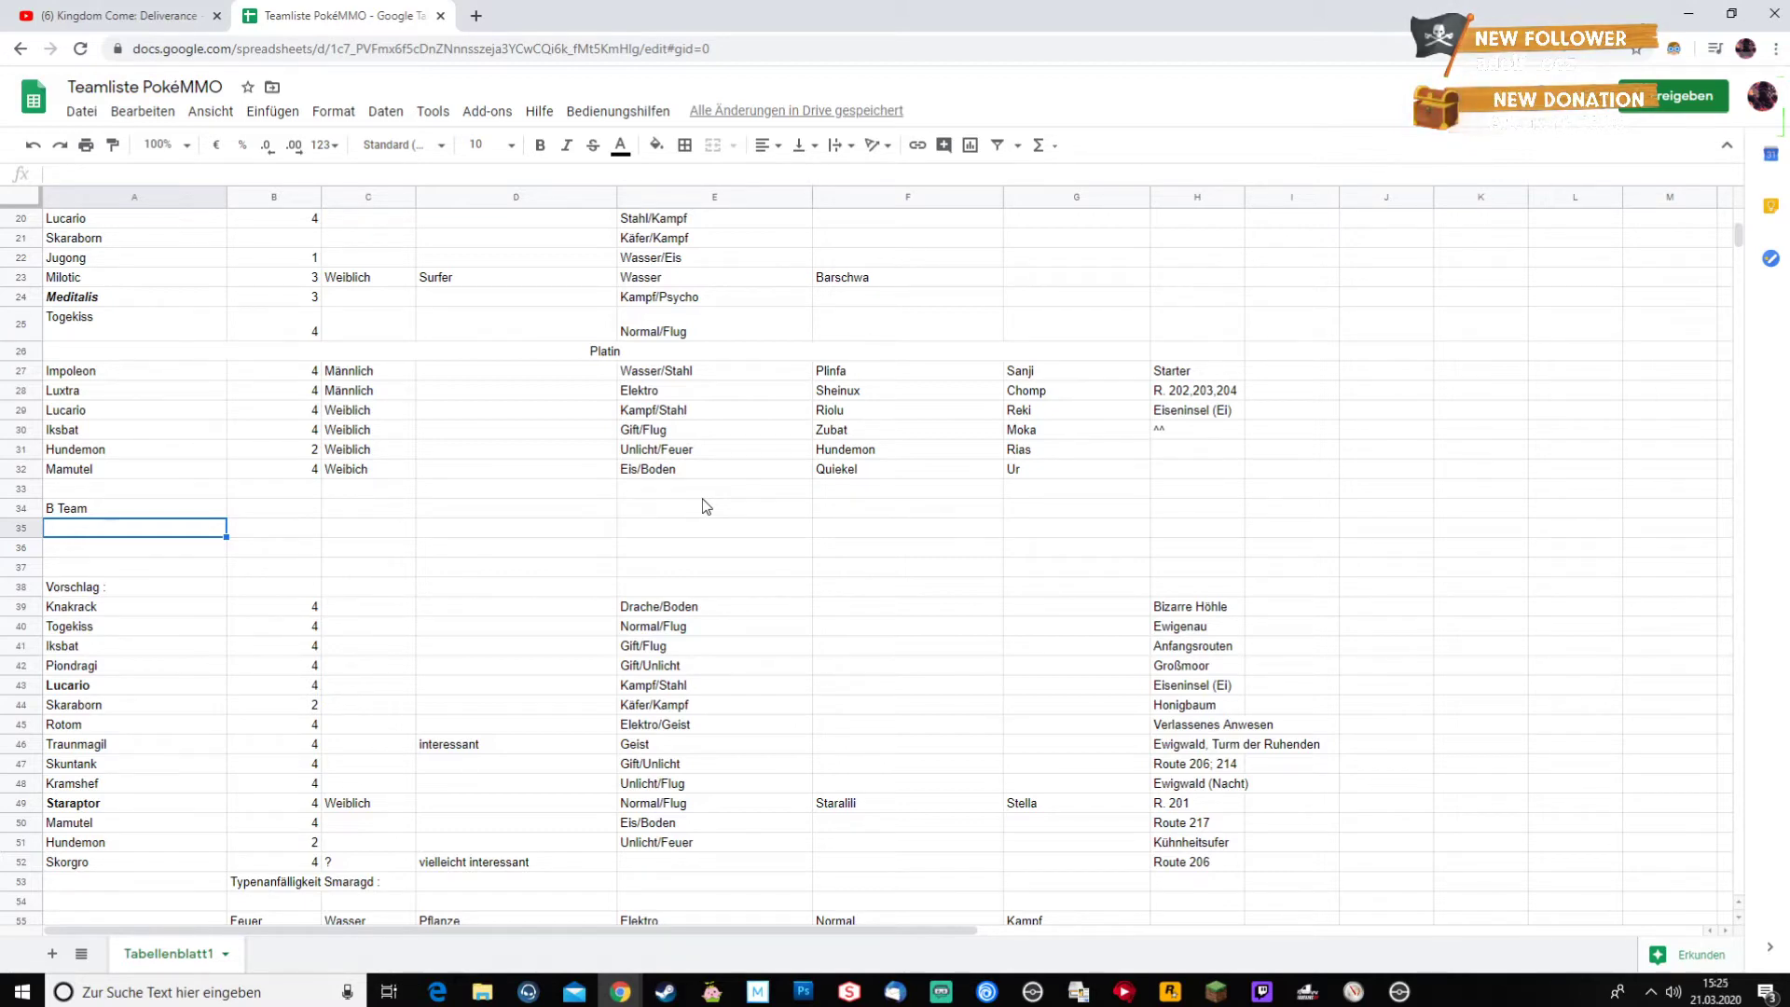
# - Go through the Pokémon names in the Vorschlag list in column A to find candidates for the B Team
pyautogui.press('Down')
pyautogui.press('Down')
pyautogui.press('Down')
pyautogui.press('Down')
pyautogui.press('Down')
pyautogui.press('Down')
pyautogui.press('Down')
pyautogui.press('Down')
pyautogui.press('Down')
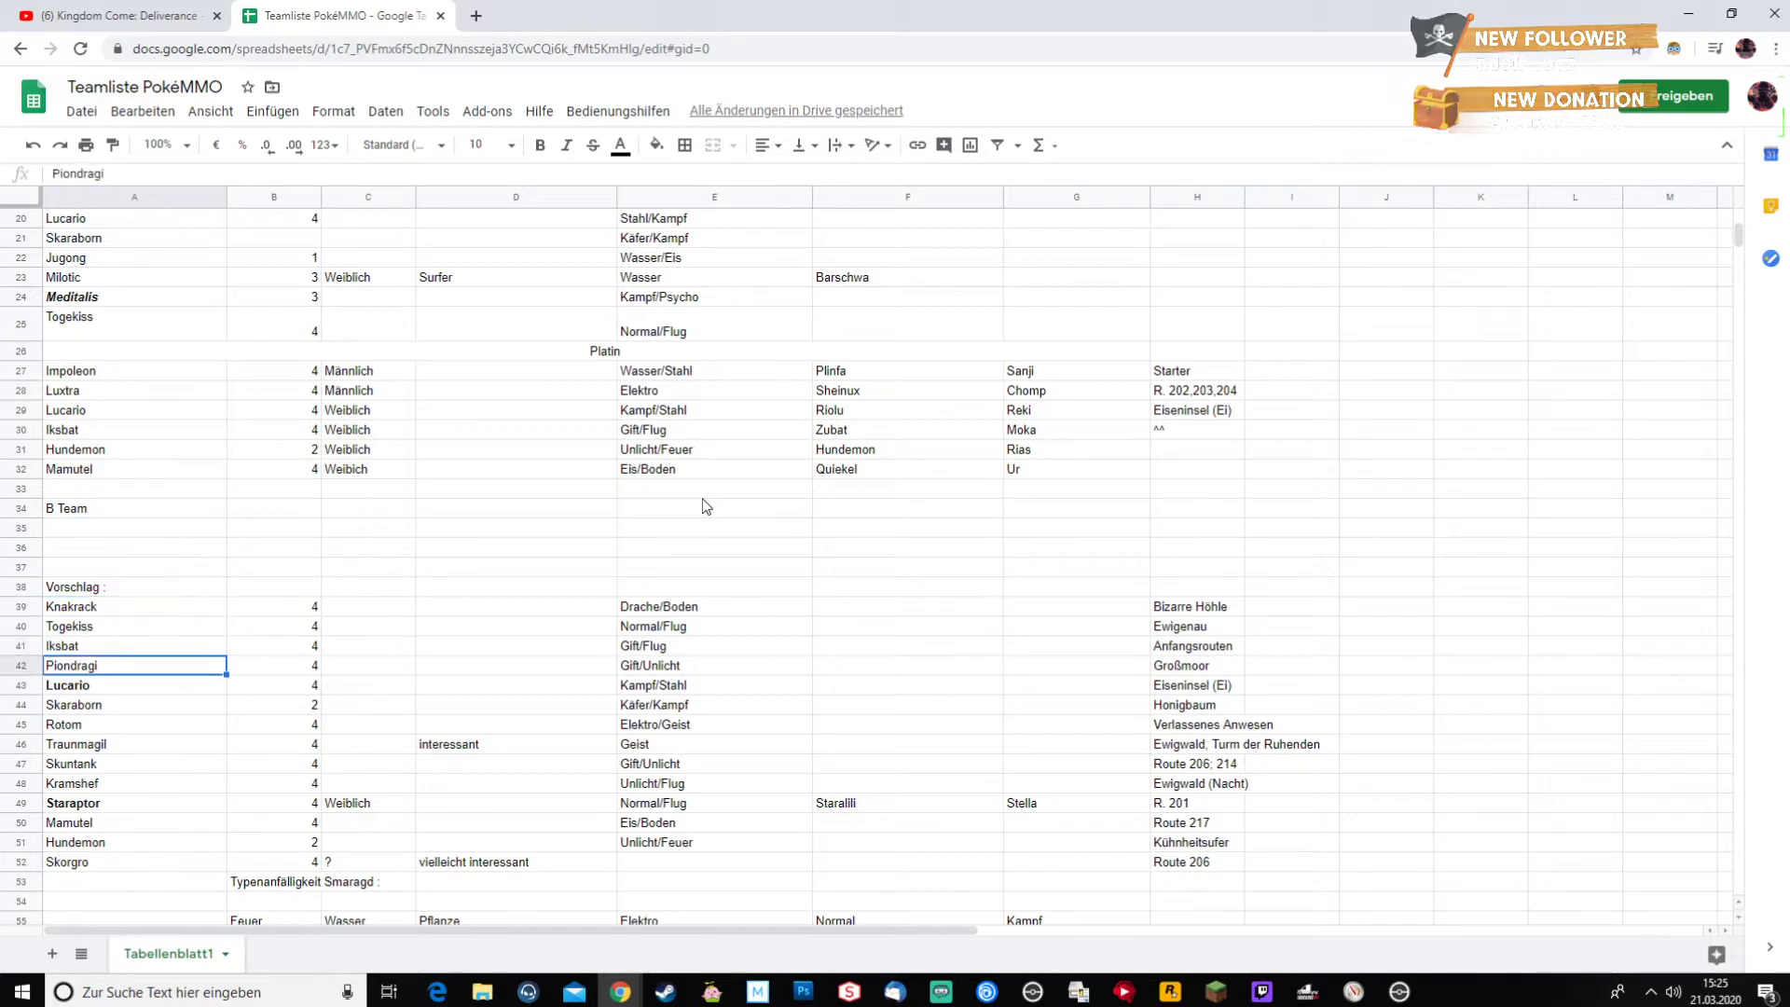
pyautogui.press('Down')
pyautogui.press('Down')
pyautogui.press('Down')
pyautogui.press('Down')
pyautogui.press('Down')
pyautogui.press('Down')
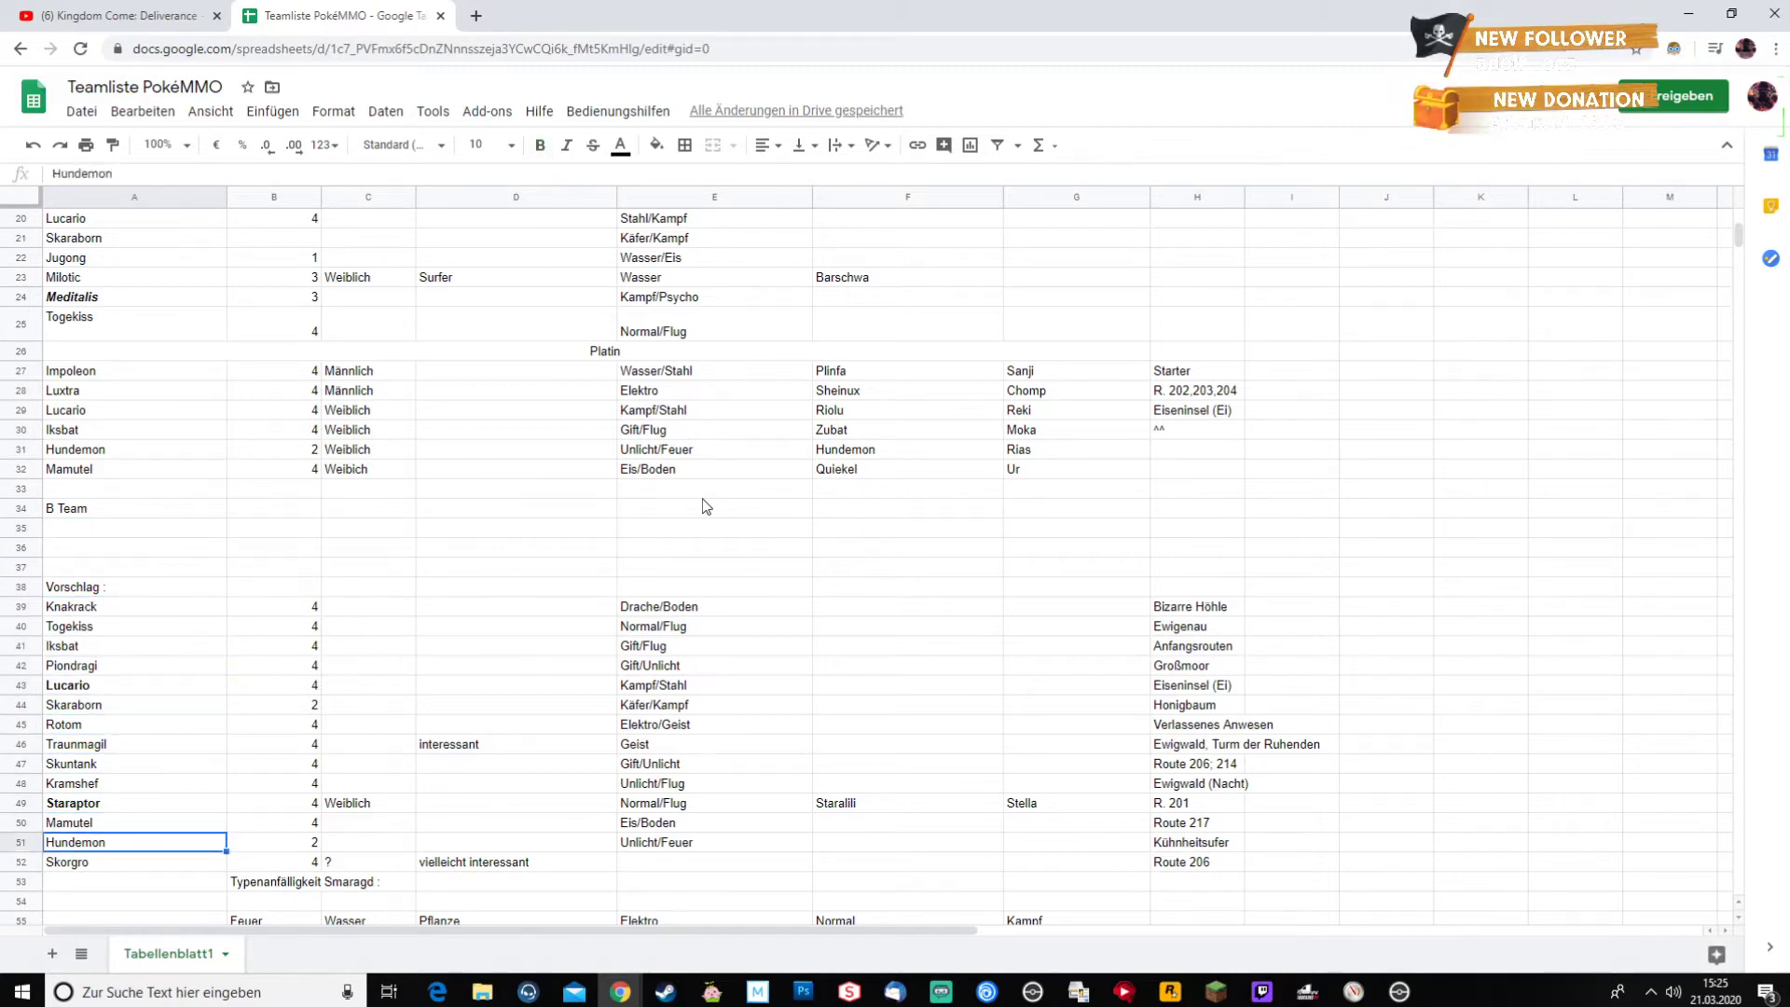
pyautogui.press('Up')
pyautogui.press('Up')
pyautogui.press('Up')
pyautogui.press('Up')
pyautogui.press('Up')
pyautogui.press('Up')
pyautogui.press('Up')
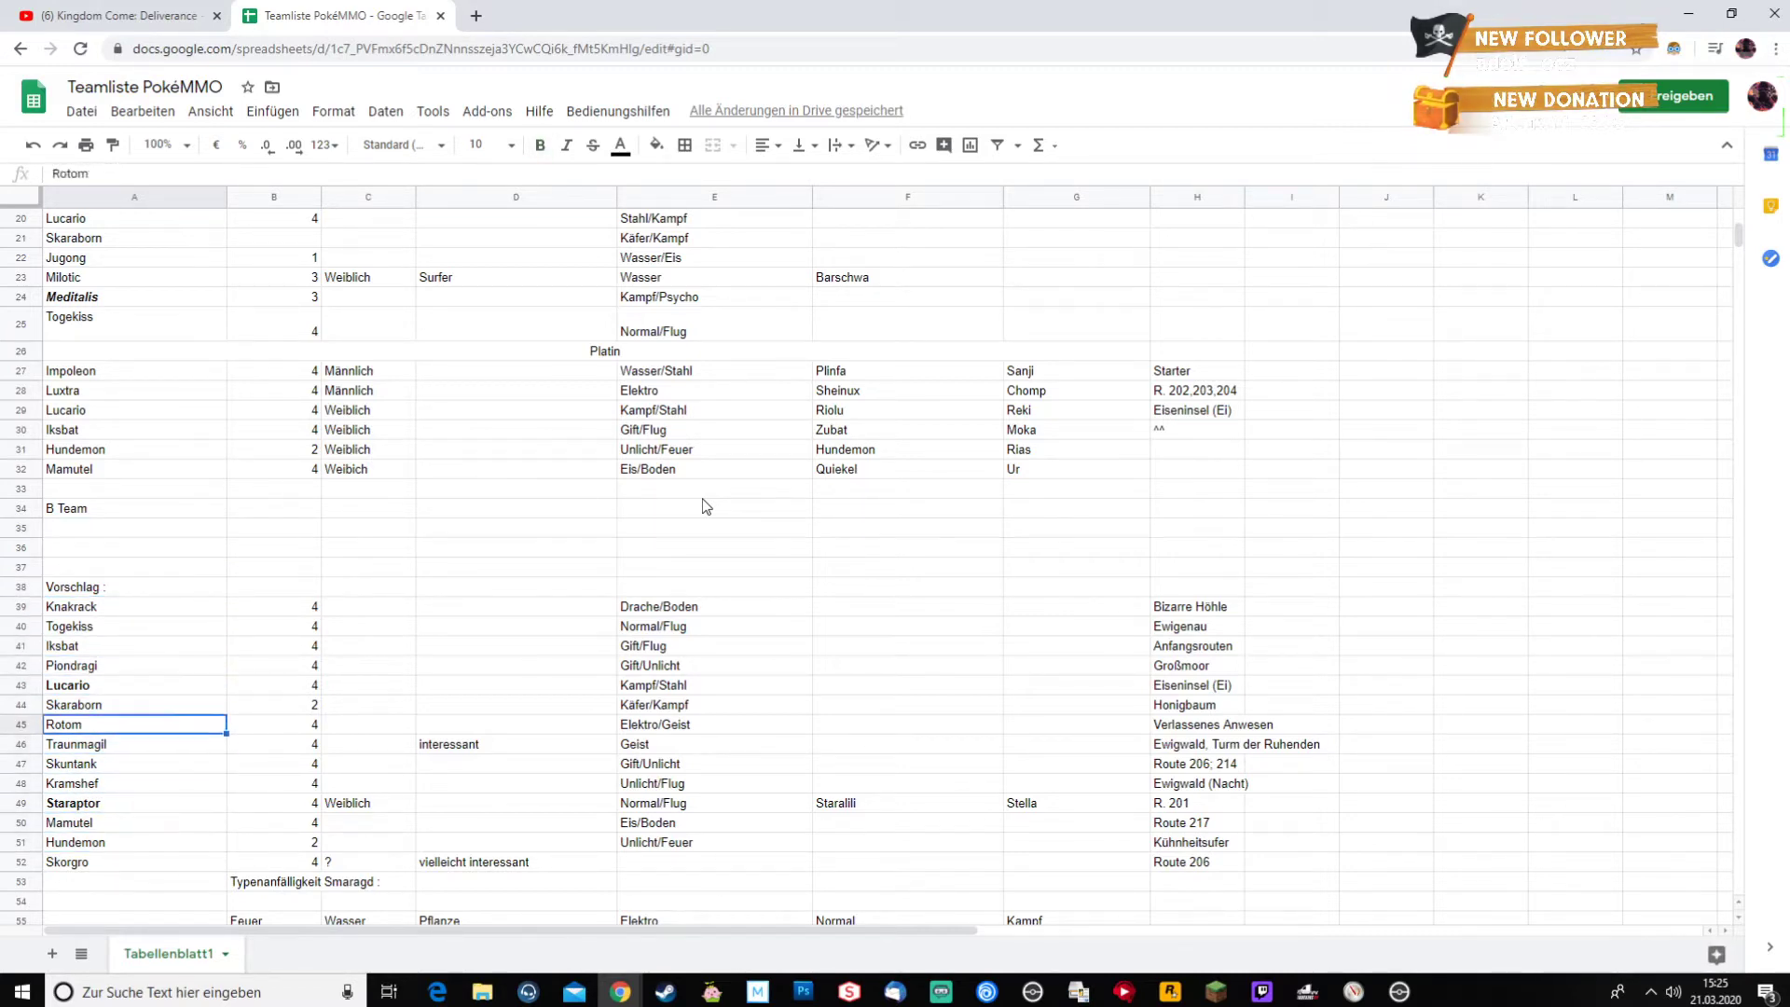
pyautogui.press('Up')
pyautogui.press('Up')
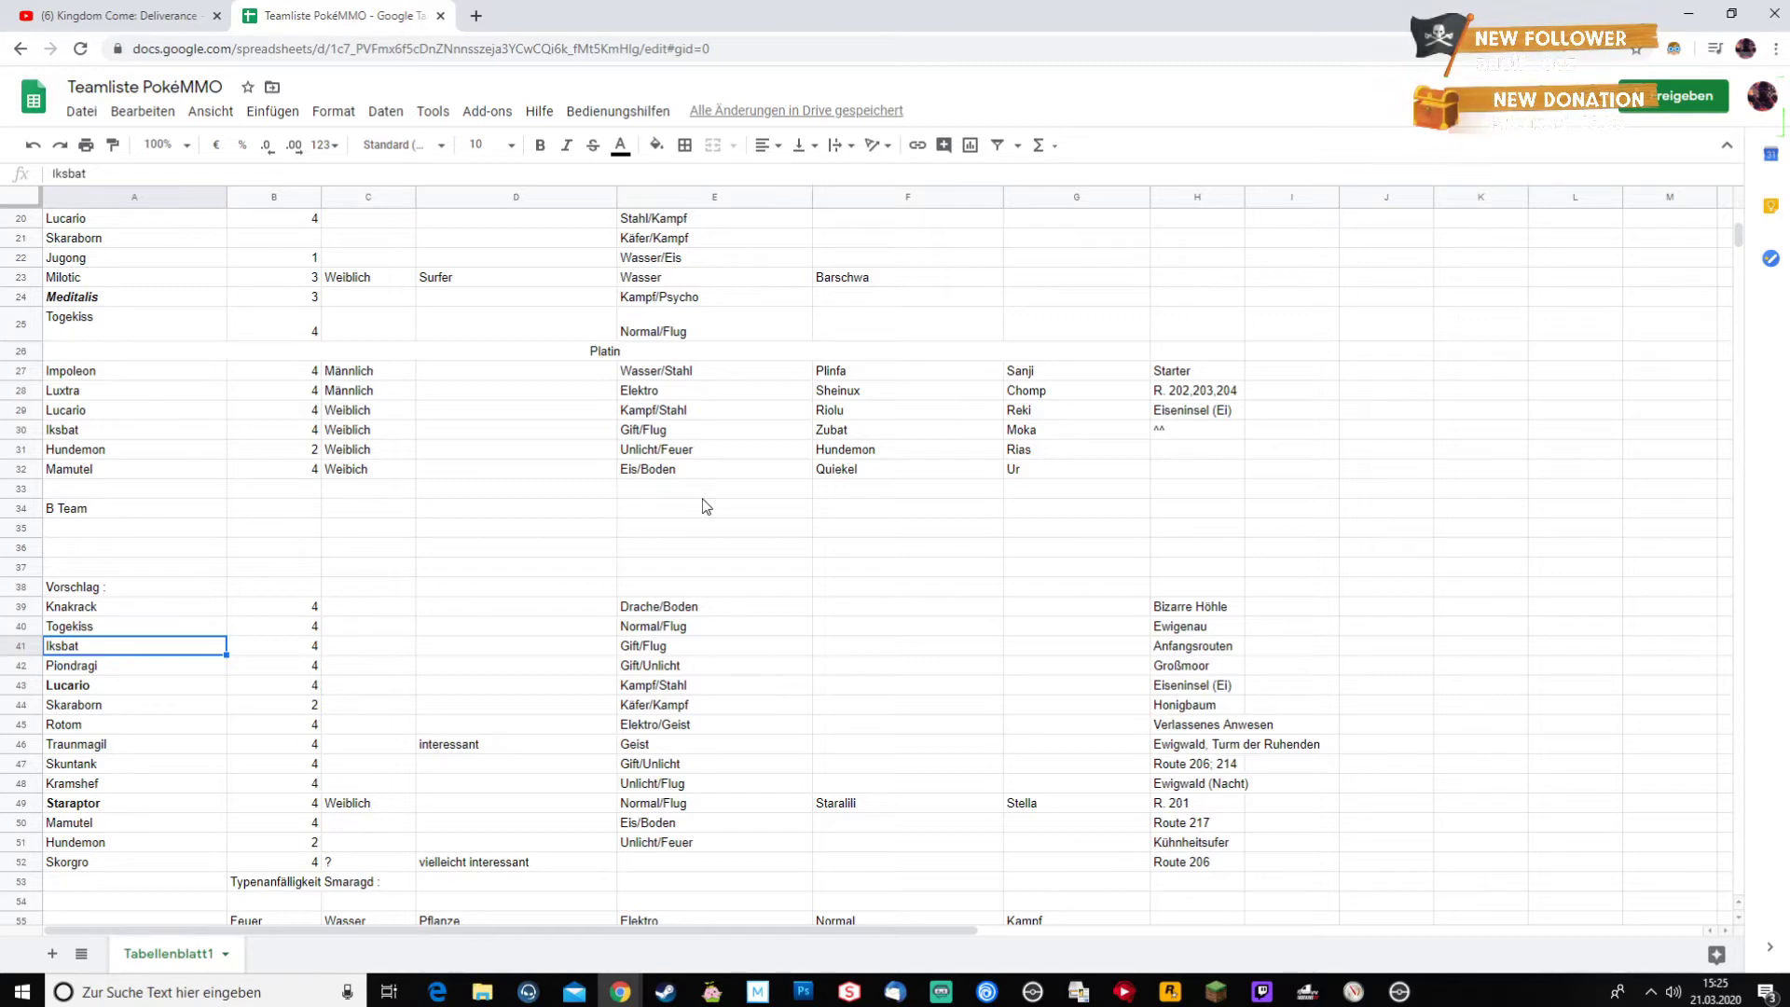
pyautogui.press('Down')
pyautogui.press('Up')
pyautogui.press('Up')
pyautogui.press('Up')
pyautogui.press('Up')
# - Check the locations given in column H for the Vorschlag Pokémon down to Traunmagil
pyautogui.press('Right')
pyautogui.press('Right')
pyautogui.press('Right')
pyautogui.press('Right')
pyautogui.press('Right')
pyautogui.press('Right')
pyautogui.press('Right')
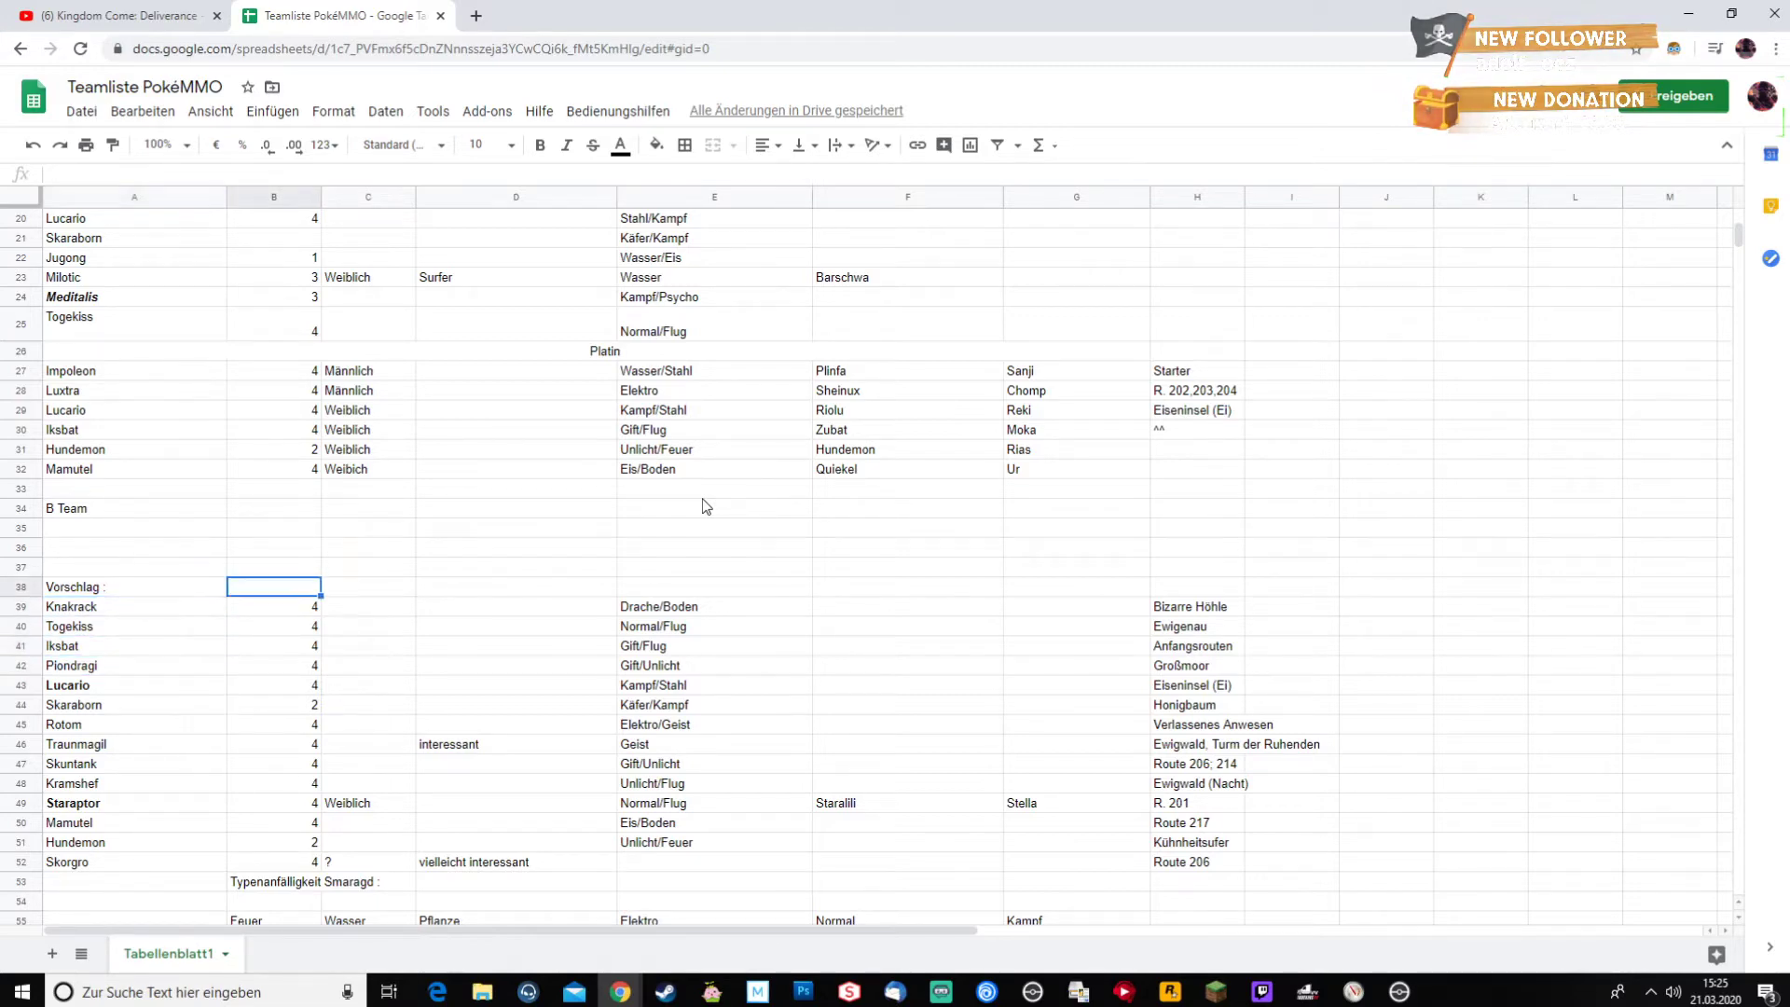
pyautogui.press('Down')
pyautogui.press('Down')
pyautogui.press('Down')
pyautogui.press('Down')
pyautogui.press('Down')
pyautogui.press('Down')
pyautogui.press('Down')
pyautogui.press('Down')
pyautogui.press('Up')
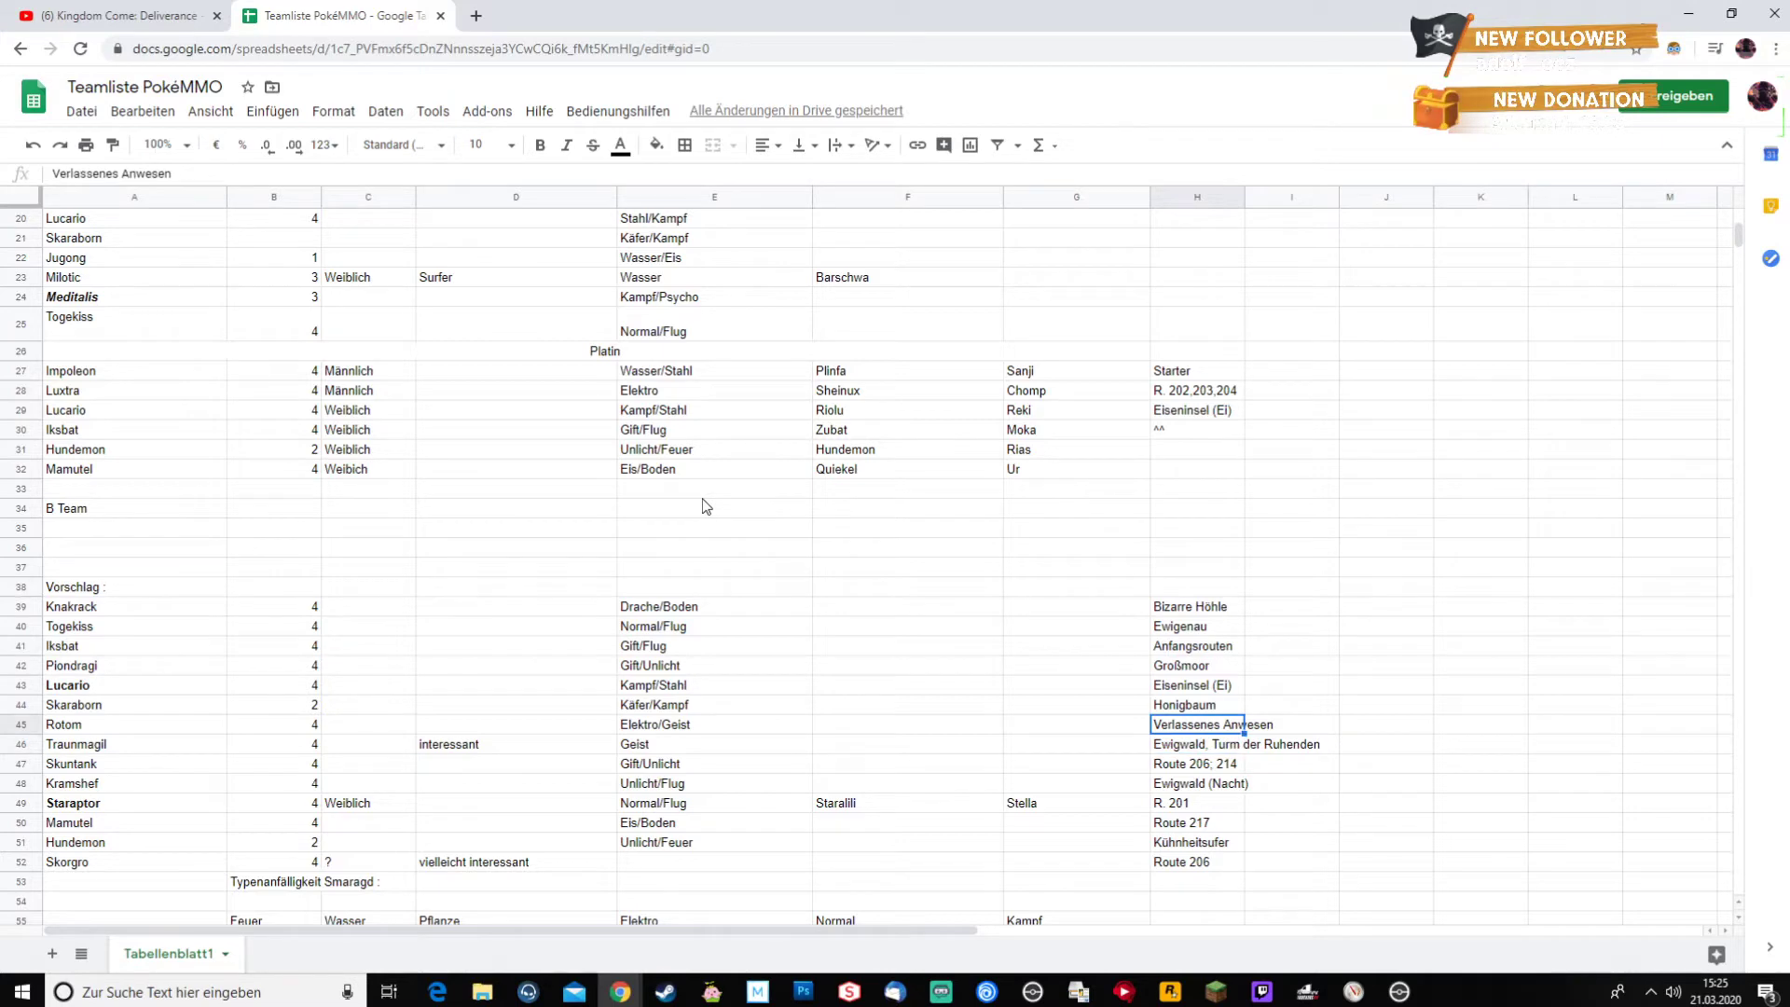
pyautogui.press('Down')
pyautogui.press('Right')
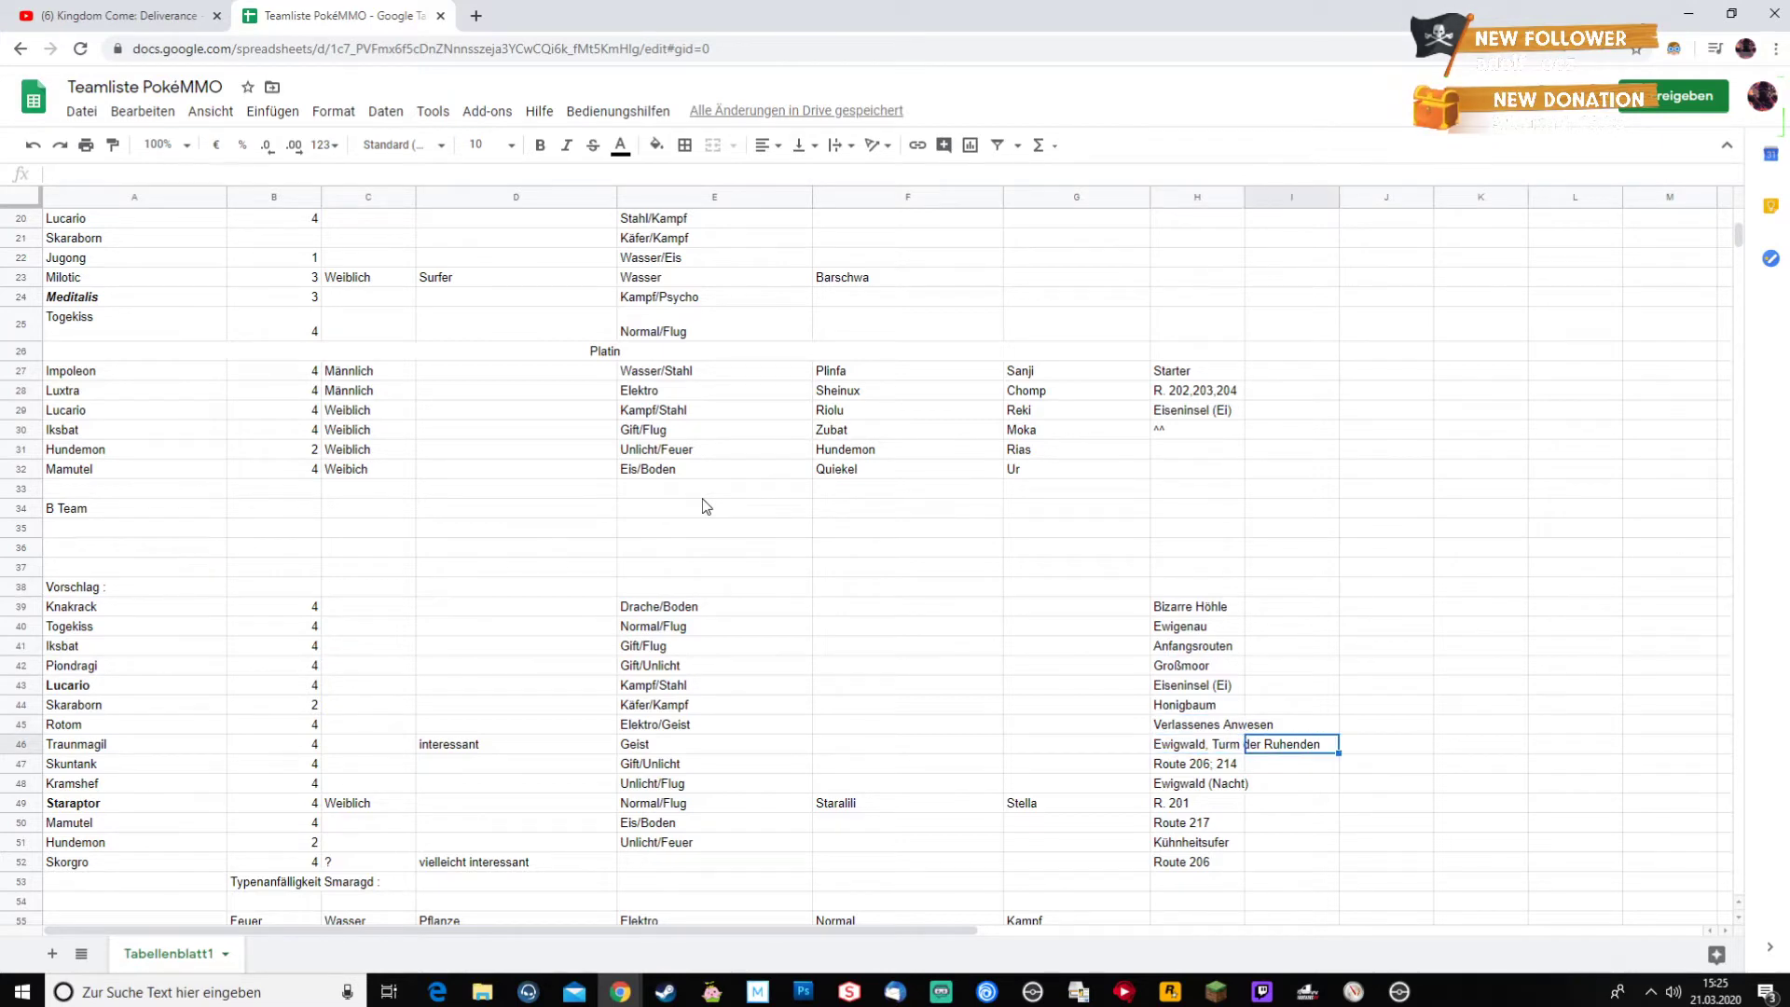
# - Review the generation, type and location details of the Vorschlag Pokémon from Traunmagil to Skorgro
pyautogui.press('Left')
pyautogui.press('Left')
pyautogui.press('Left')
pyautogui.press('Left')
pyautogui.press('Left')
pyautogui.press('Left')
pyautogui.press('Left')
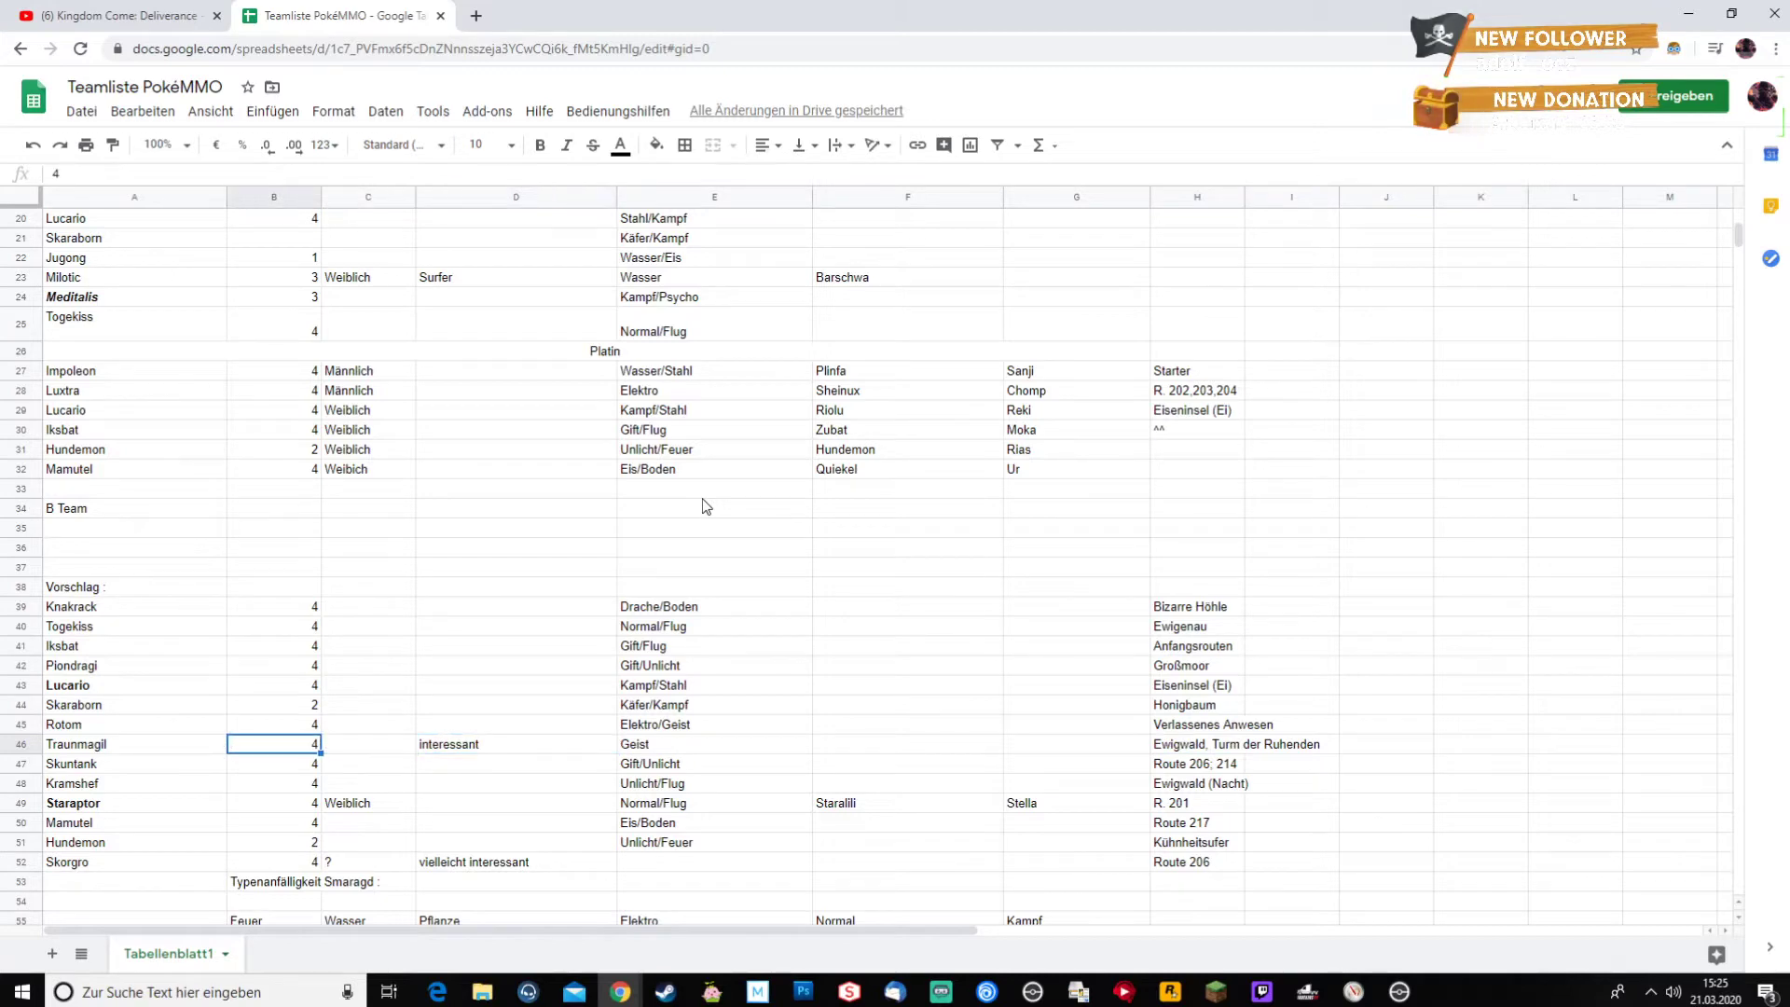
pyautogui.press('Left')
pyautogui.press('Down')
pyautogui.press('Right')
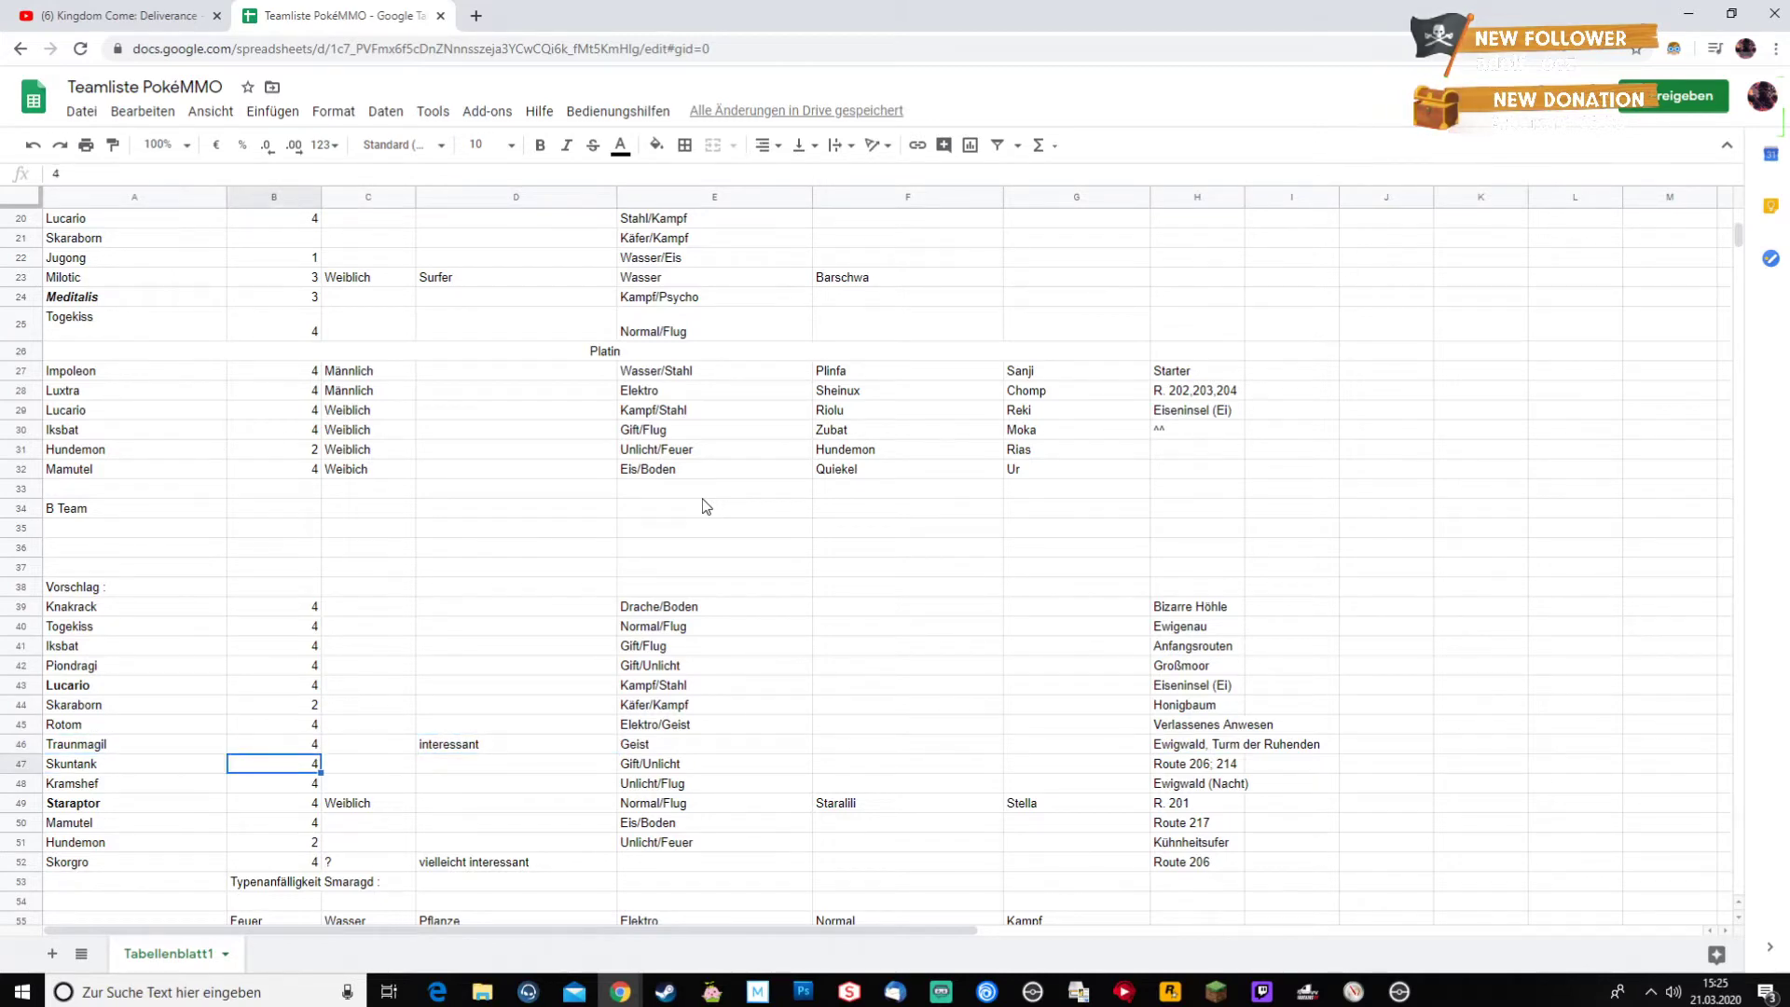
pyautogui.press('Right')
pyautogui.press('Right')
pyautogui.press('Right')
pyautogui.press('Right')
pyautogui.press('Right')
pyautogui.press('Right')
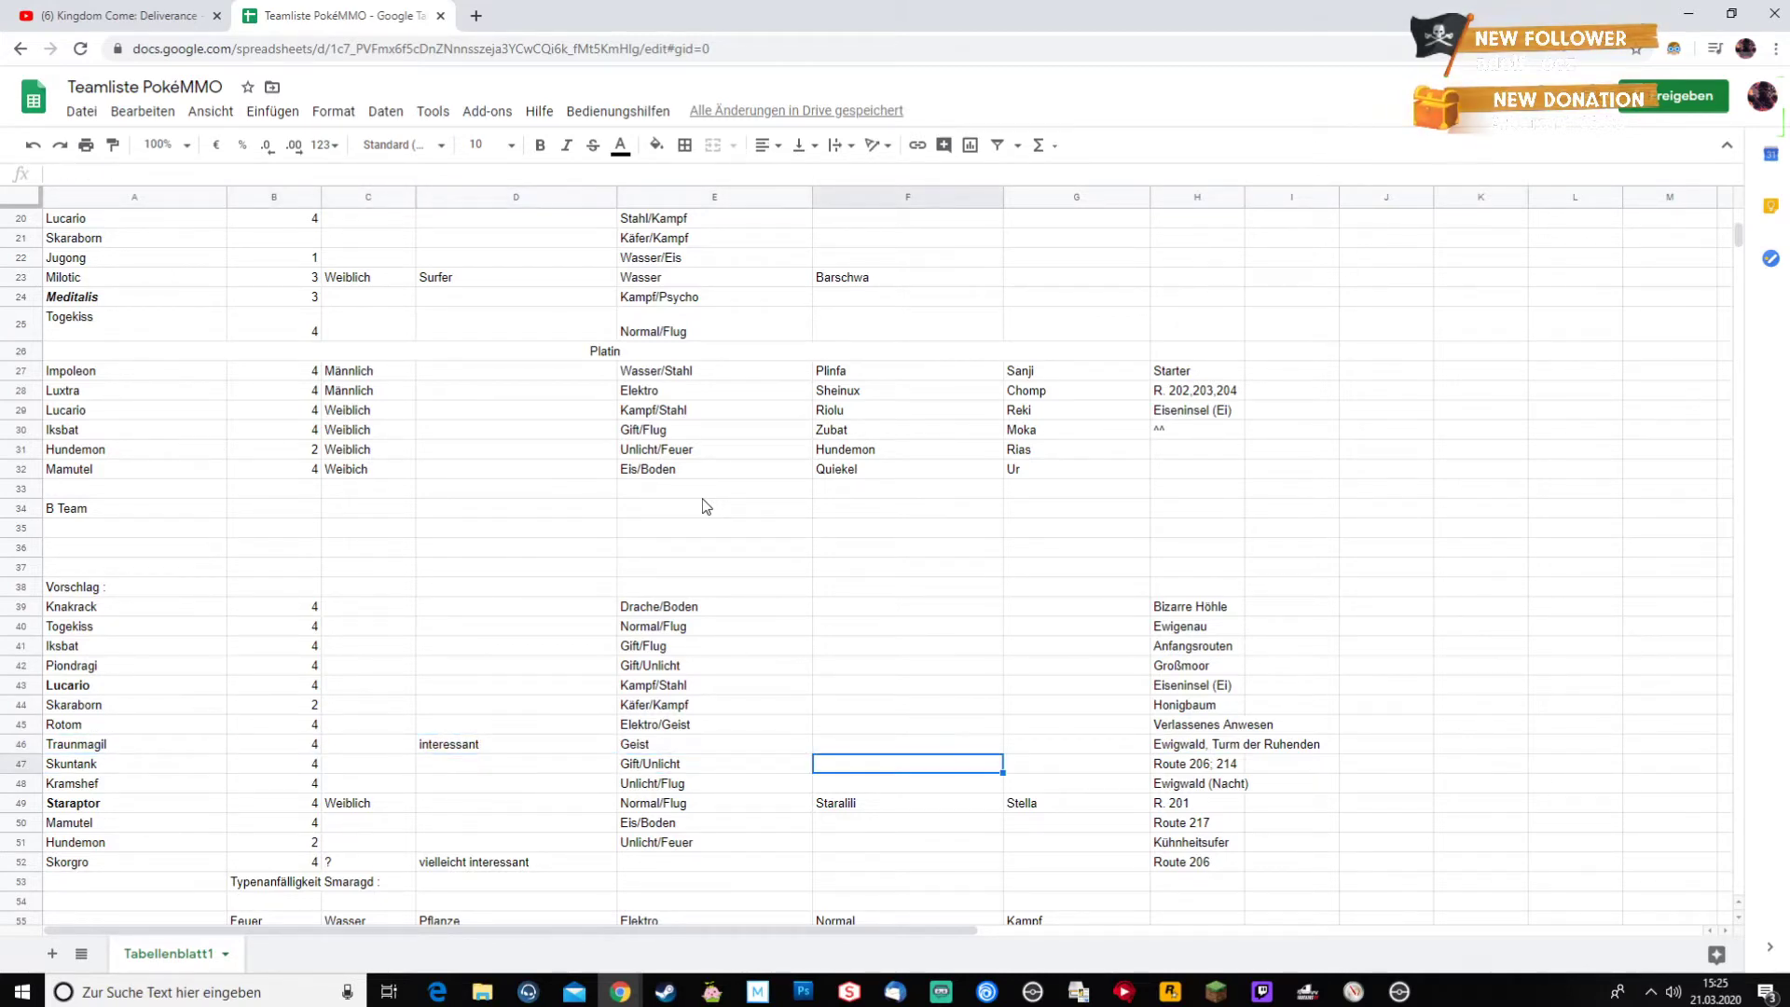
pyautogui.press('Down')
pyautogui.press('Left')
pyautogui.press('Left')
pyautogui.press('Left')
pyautogui.press('Left')
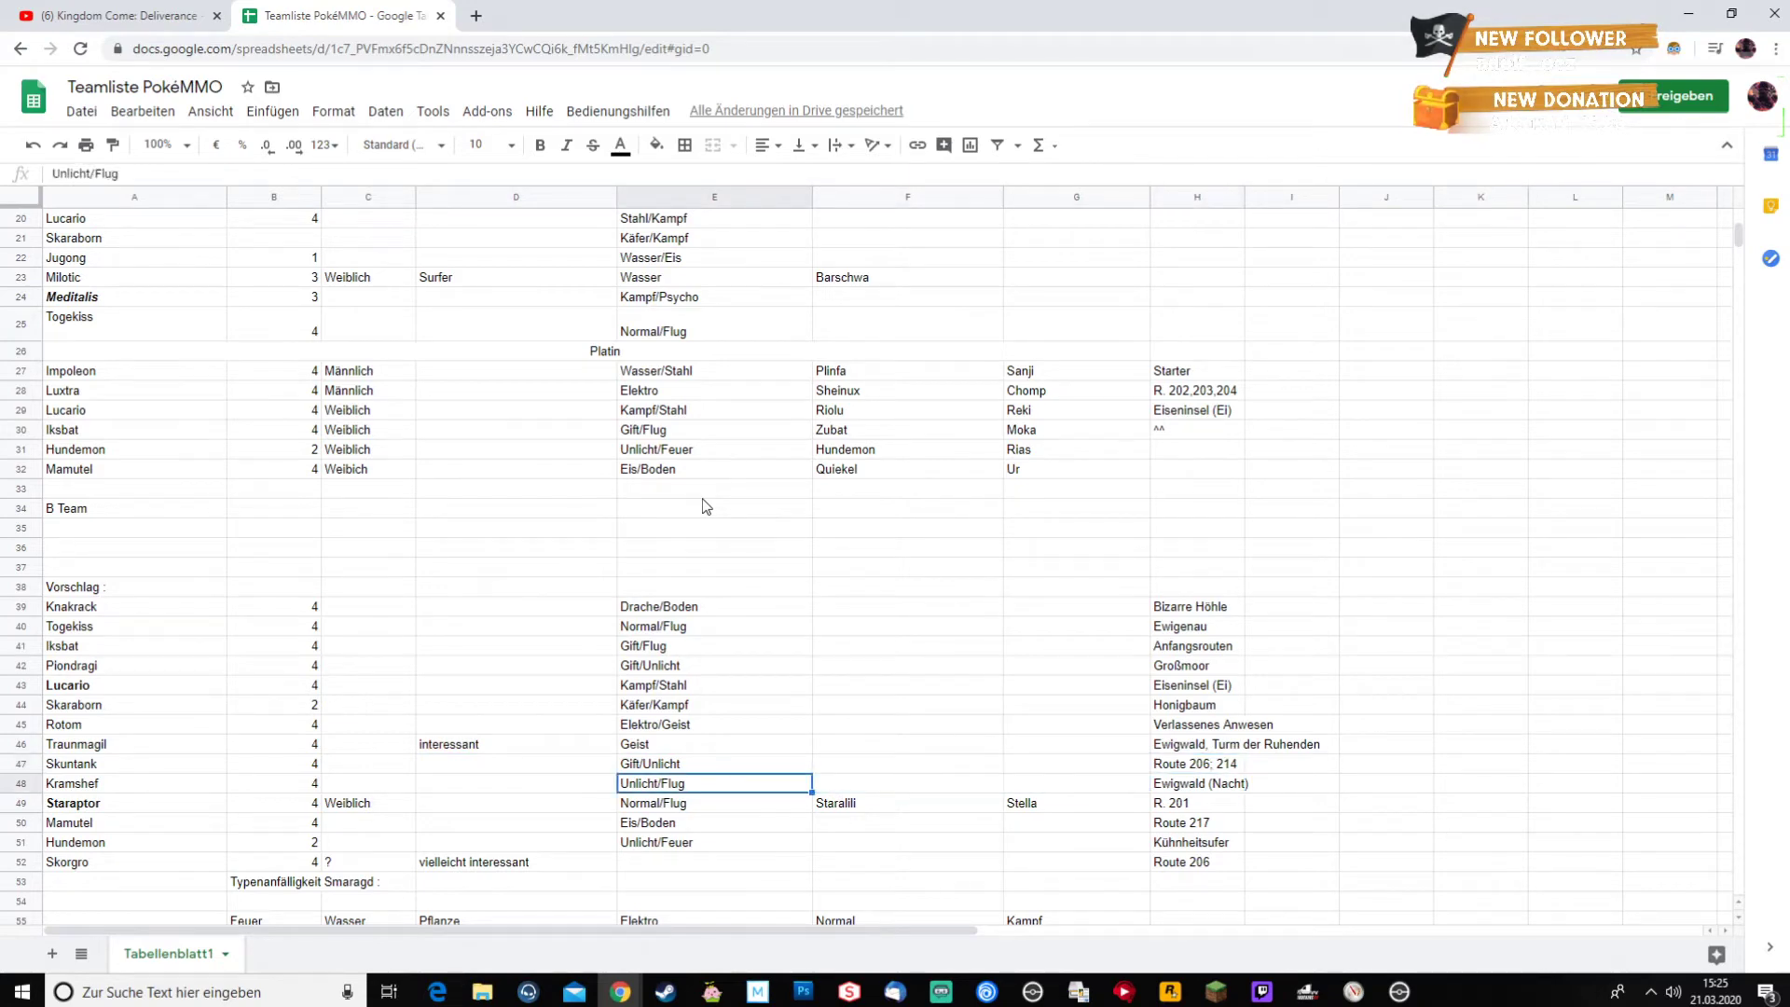
pyautogui.press('Left')
pyautogui.press('Left')
pyautogui.press('Left')
pyautogui.press('Down')
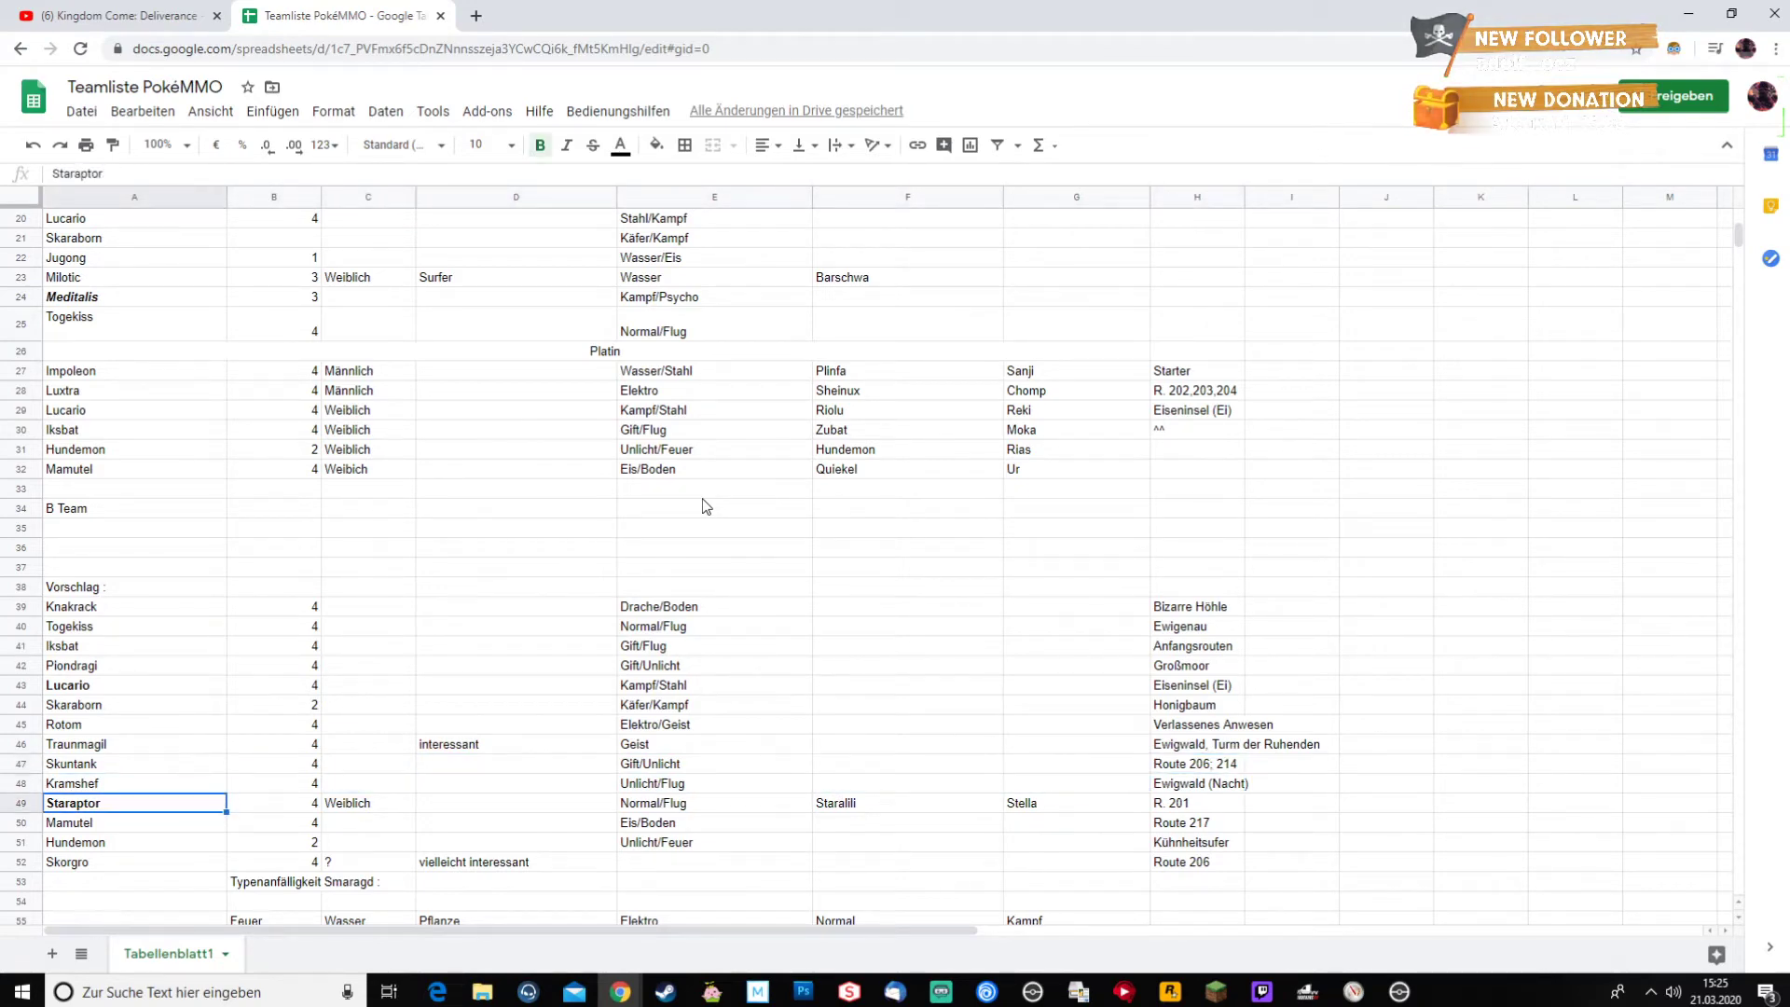
pyautogui.press('Right')
pyautogui.press('Right')
pyautogui.press('Right')
pyautogui.press('Right')
pyautogui.press('Right')
pyautogui.press('Right')
pyautogui.press('Right')
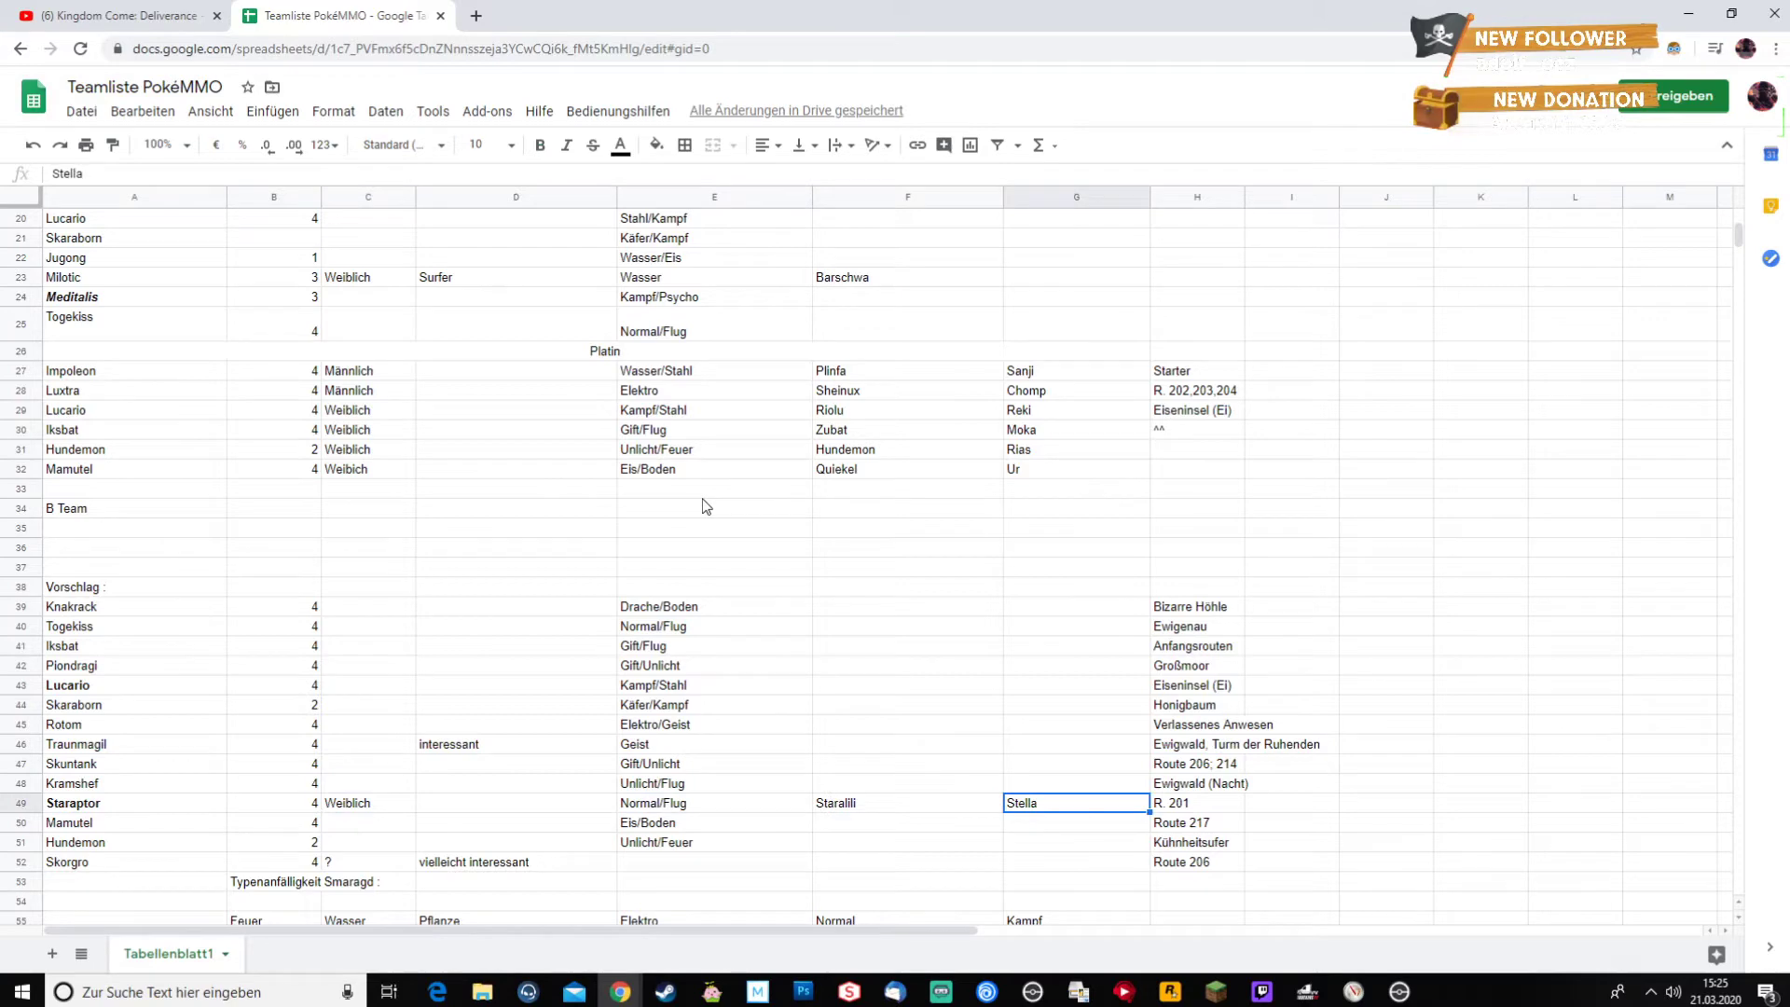
pyautogui.press('Down')
pyautogui.press('Down')
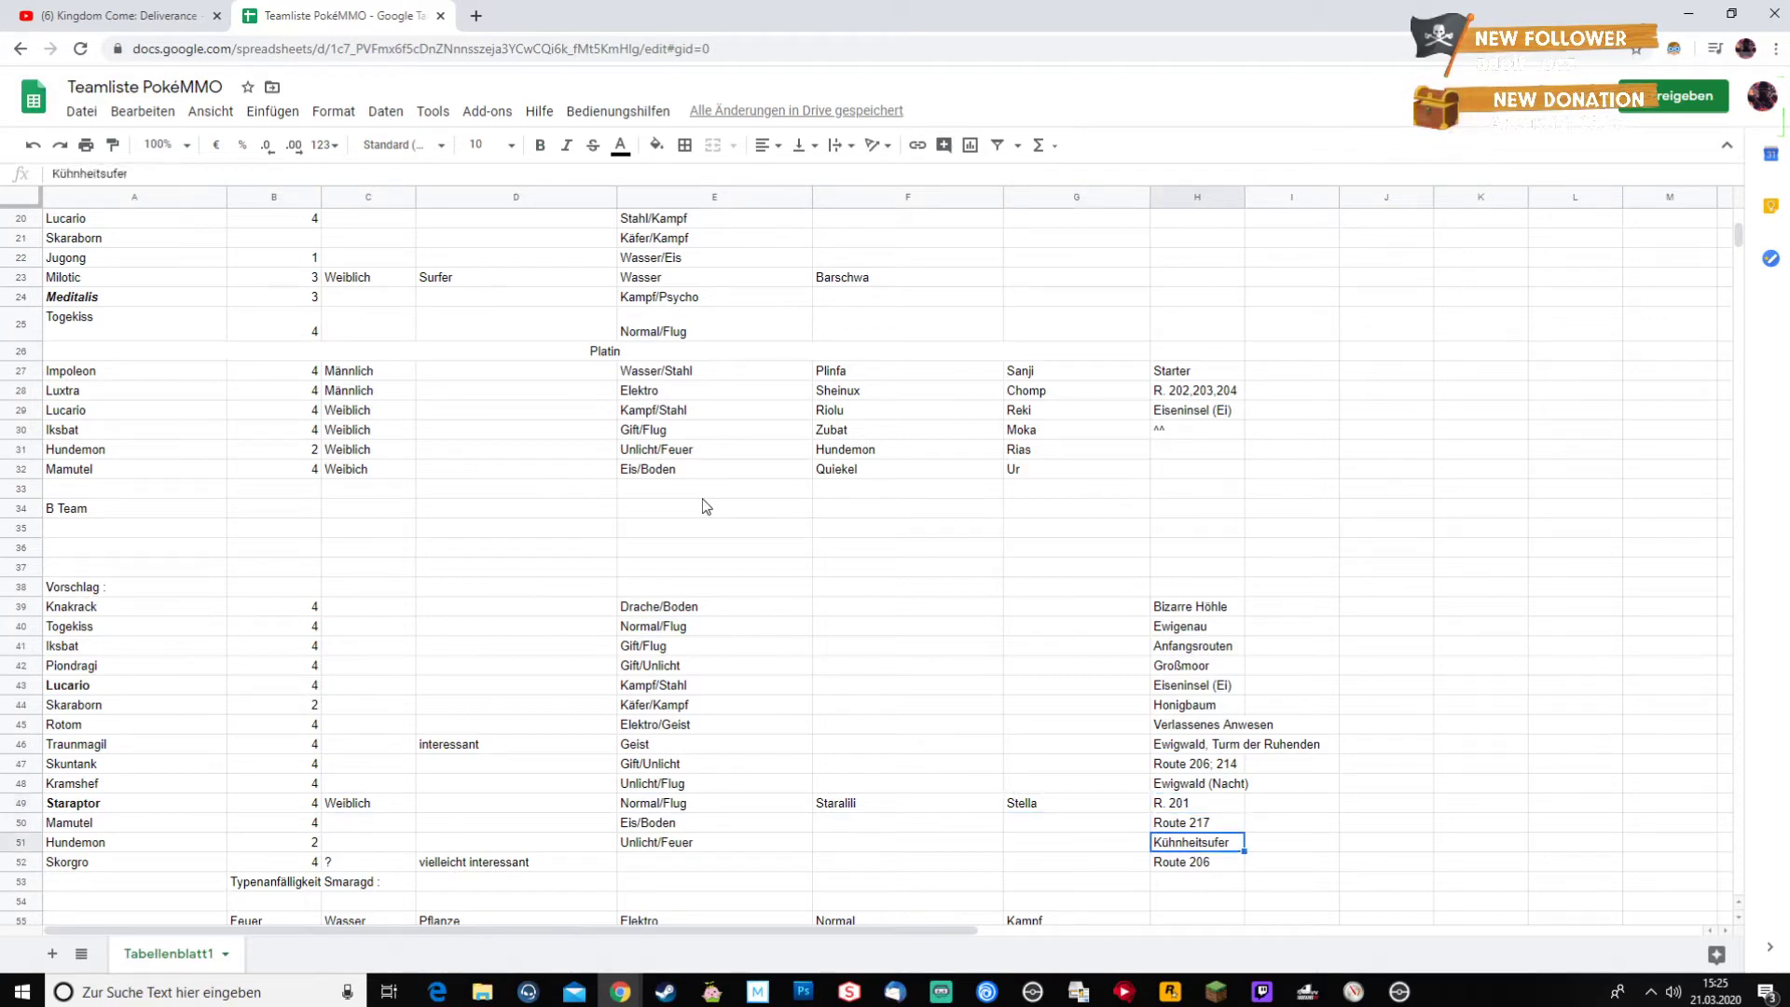
pyautogui.press('Down')
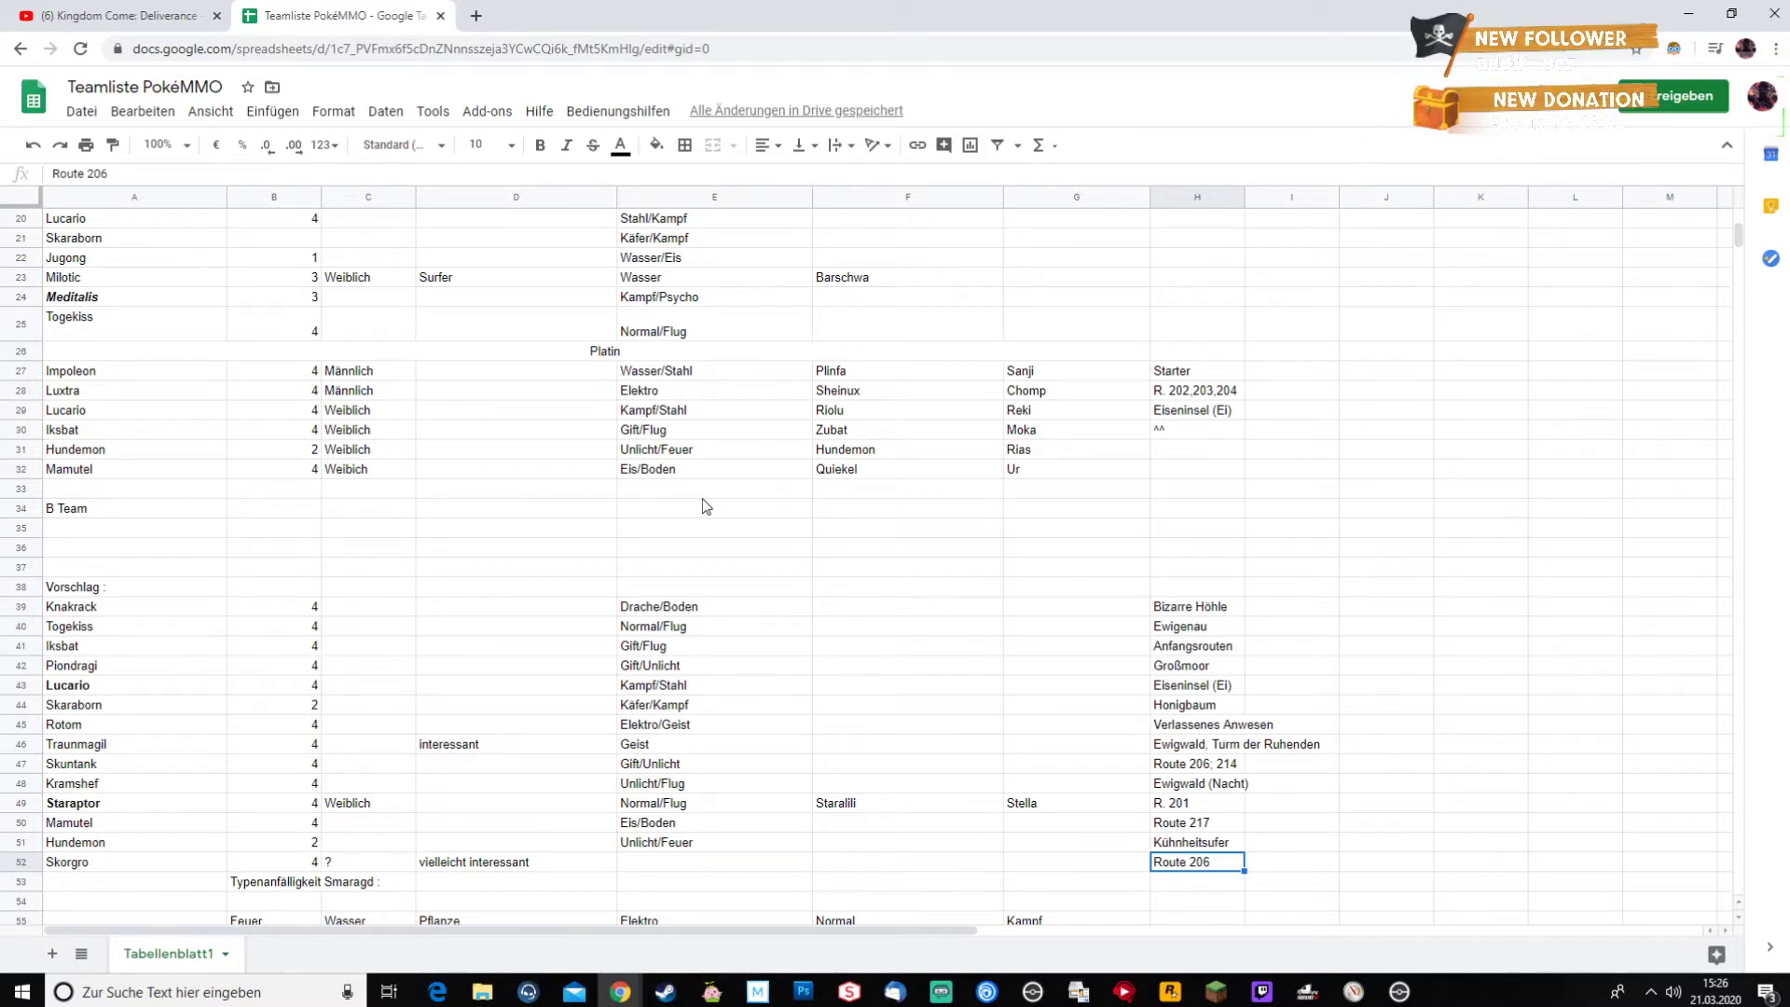
# - Enter Knakrack in cell A35 under the B Team heading, with generation 4 and "/" as its gender
pyautogui.click(127, 528)
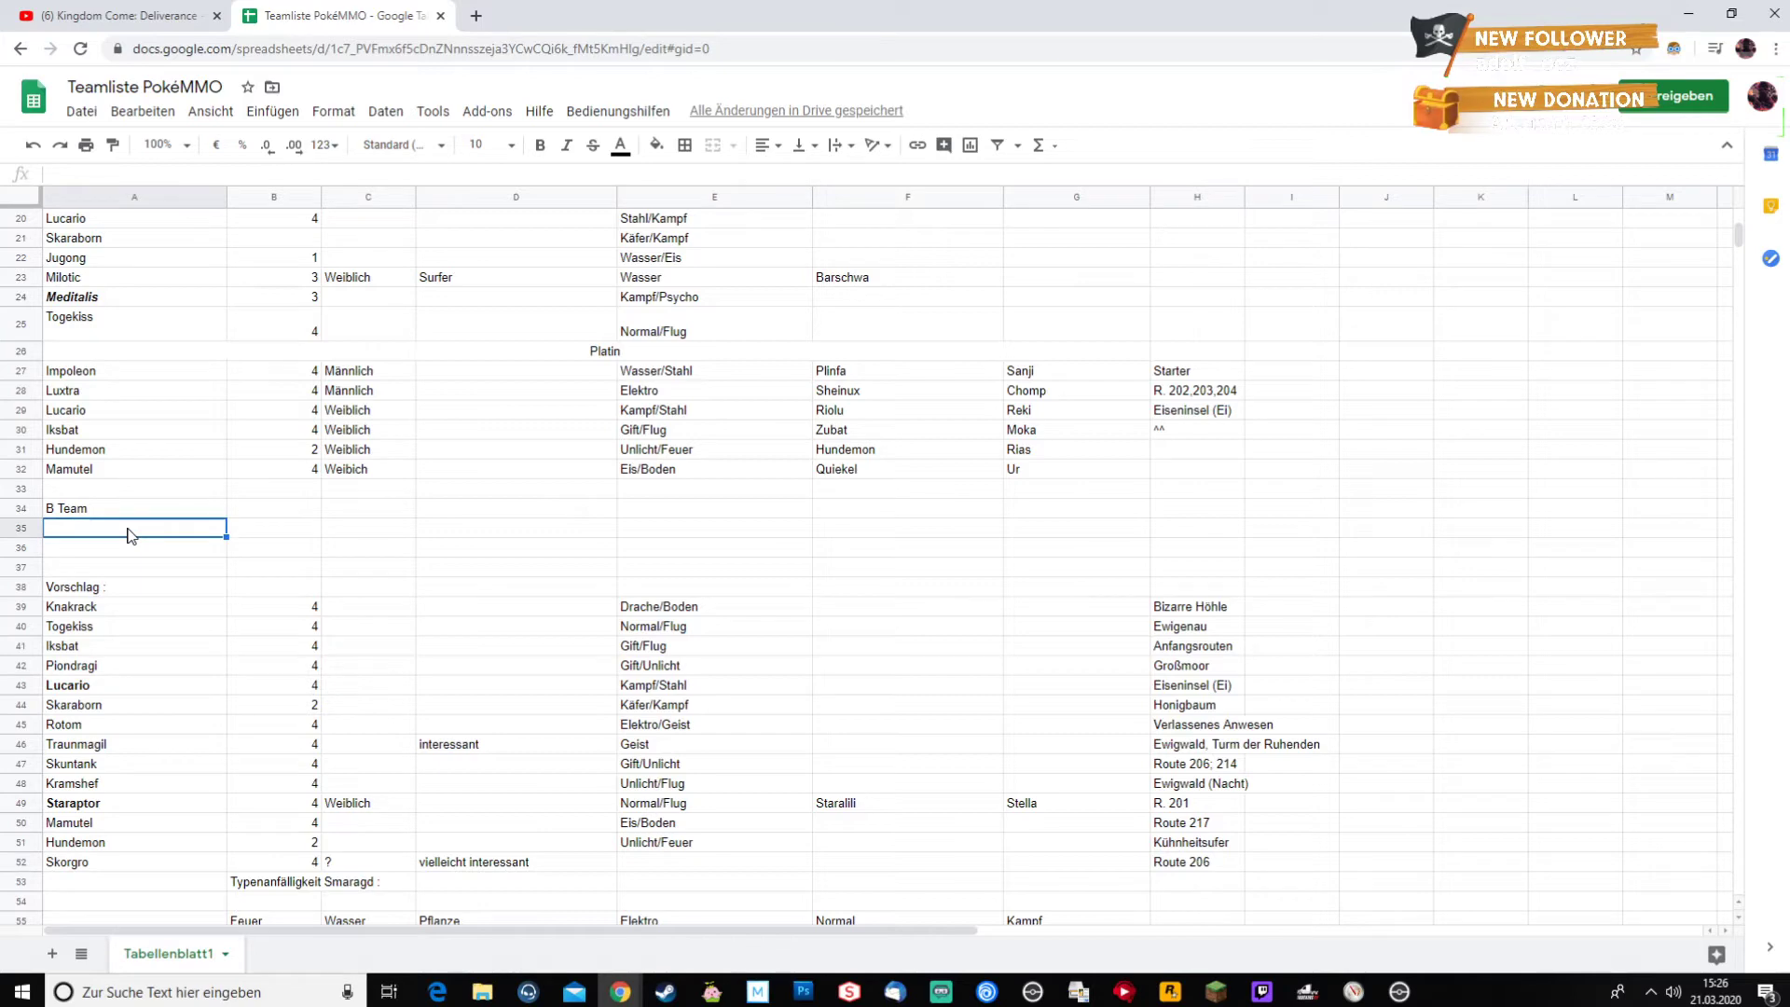
pyautogui.write('Knak')
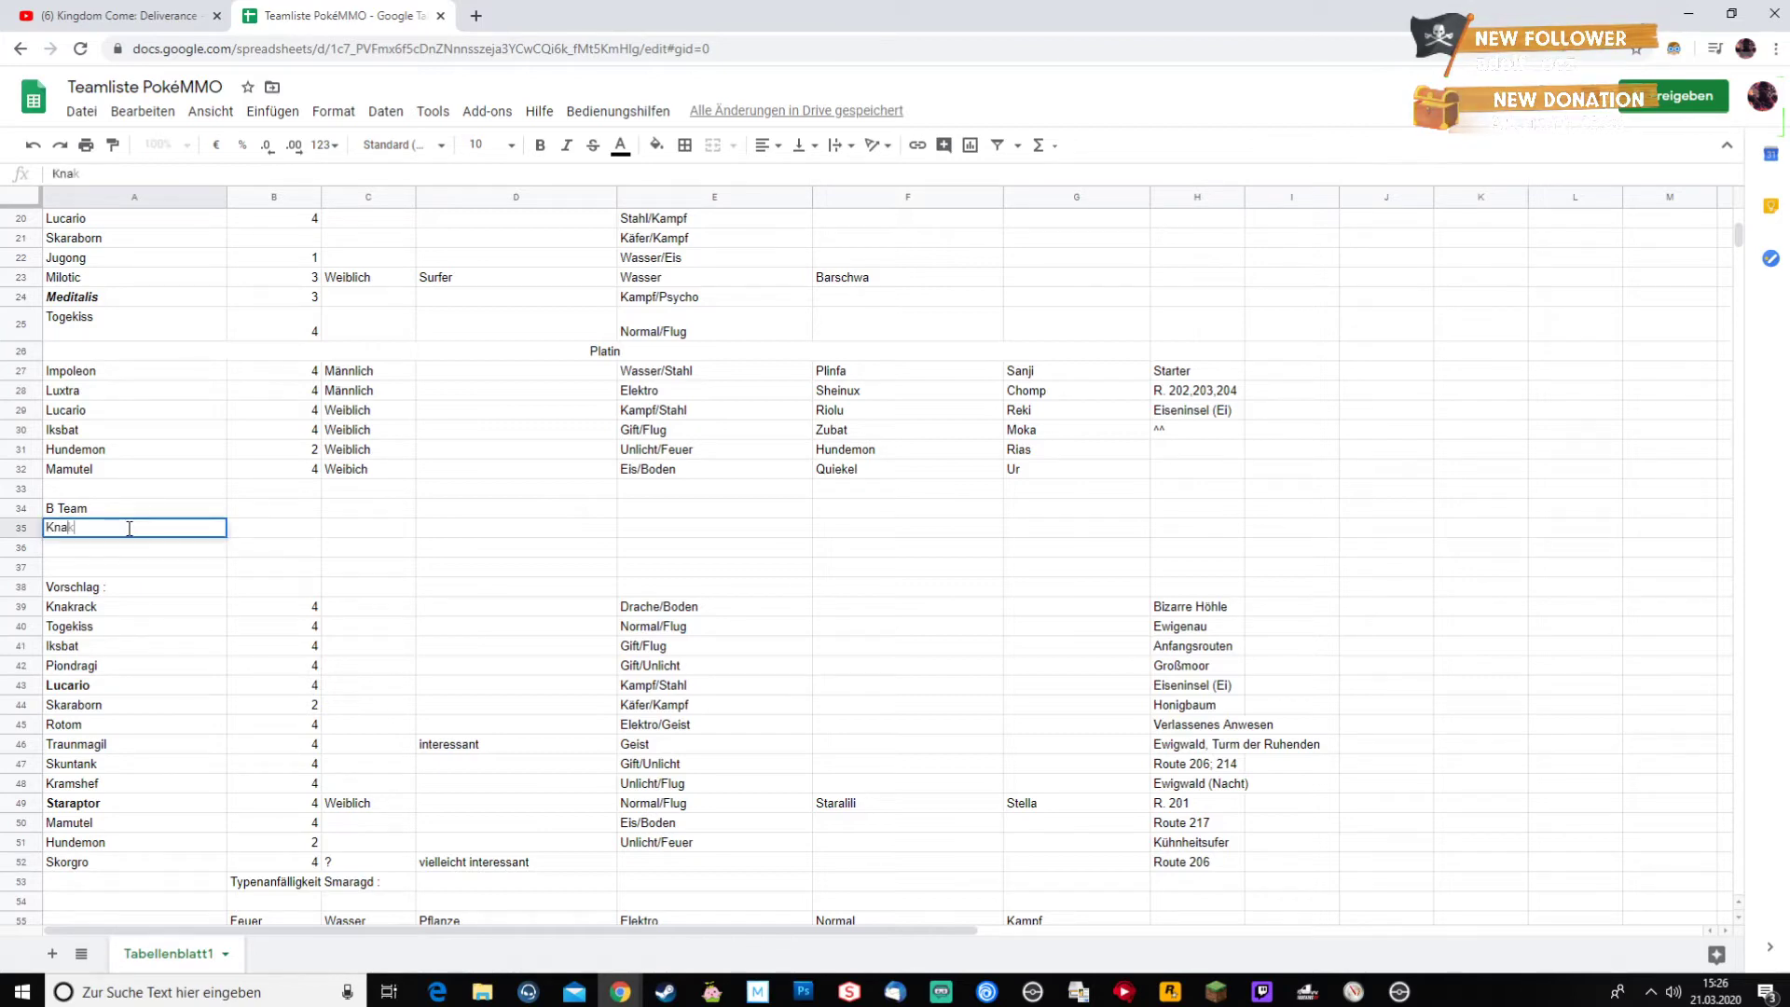
pyautogui.write('rack')
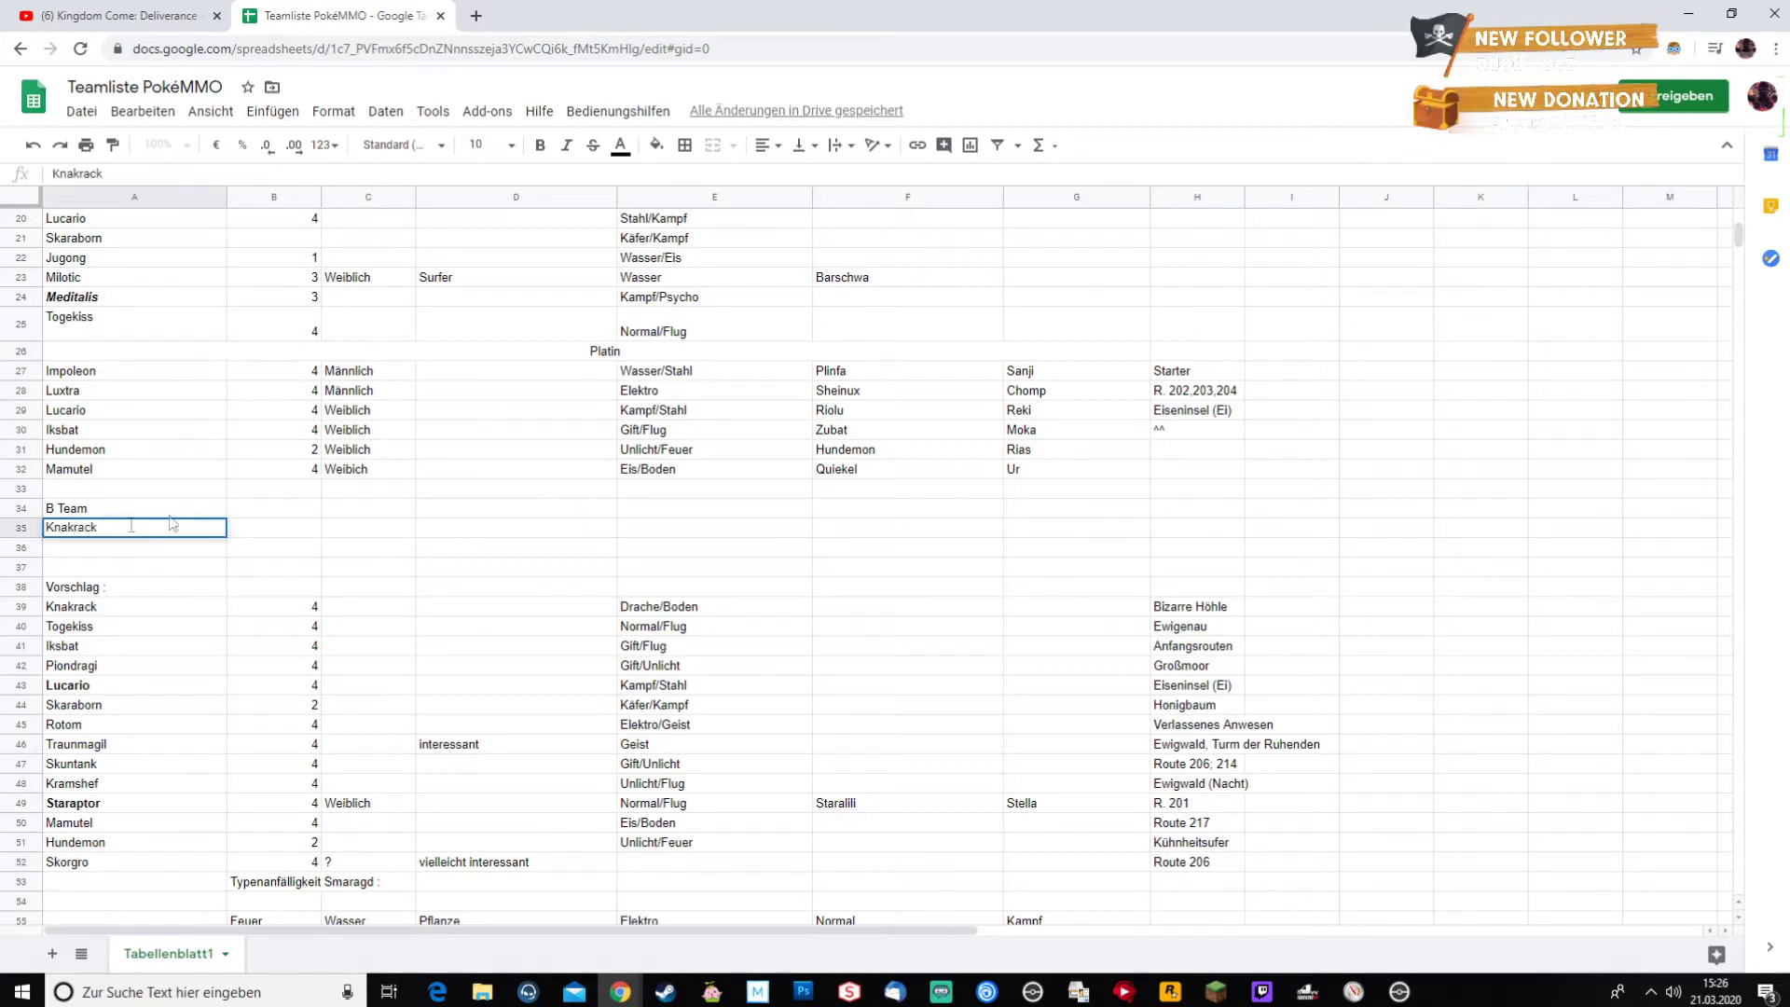
pyautogui.click(316, 528)
pyautogui.write('4')
pyautogui.click(355, 535)
pyautogui.write('7')
pyautogui.press('BackSpace')
pyautogui.write('/')
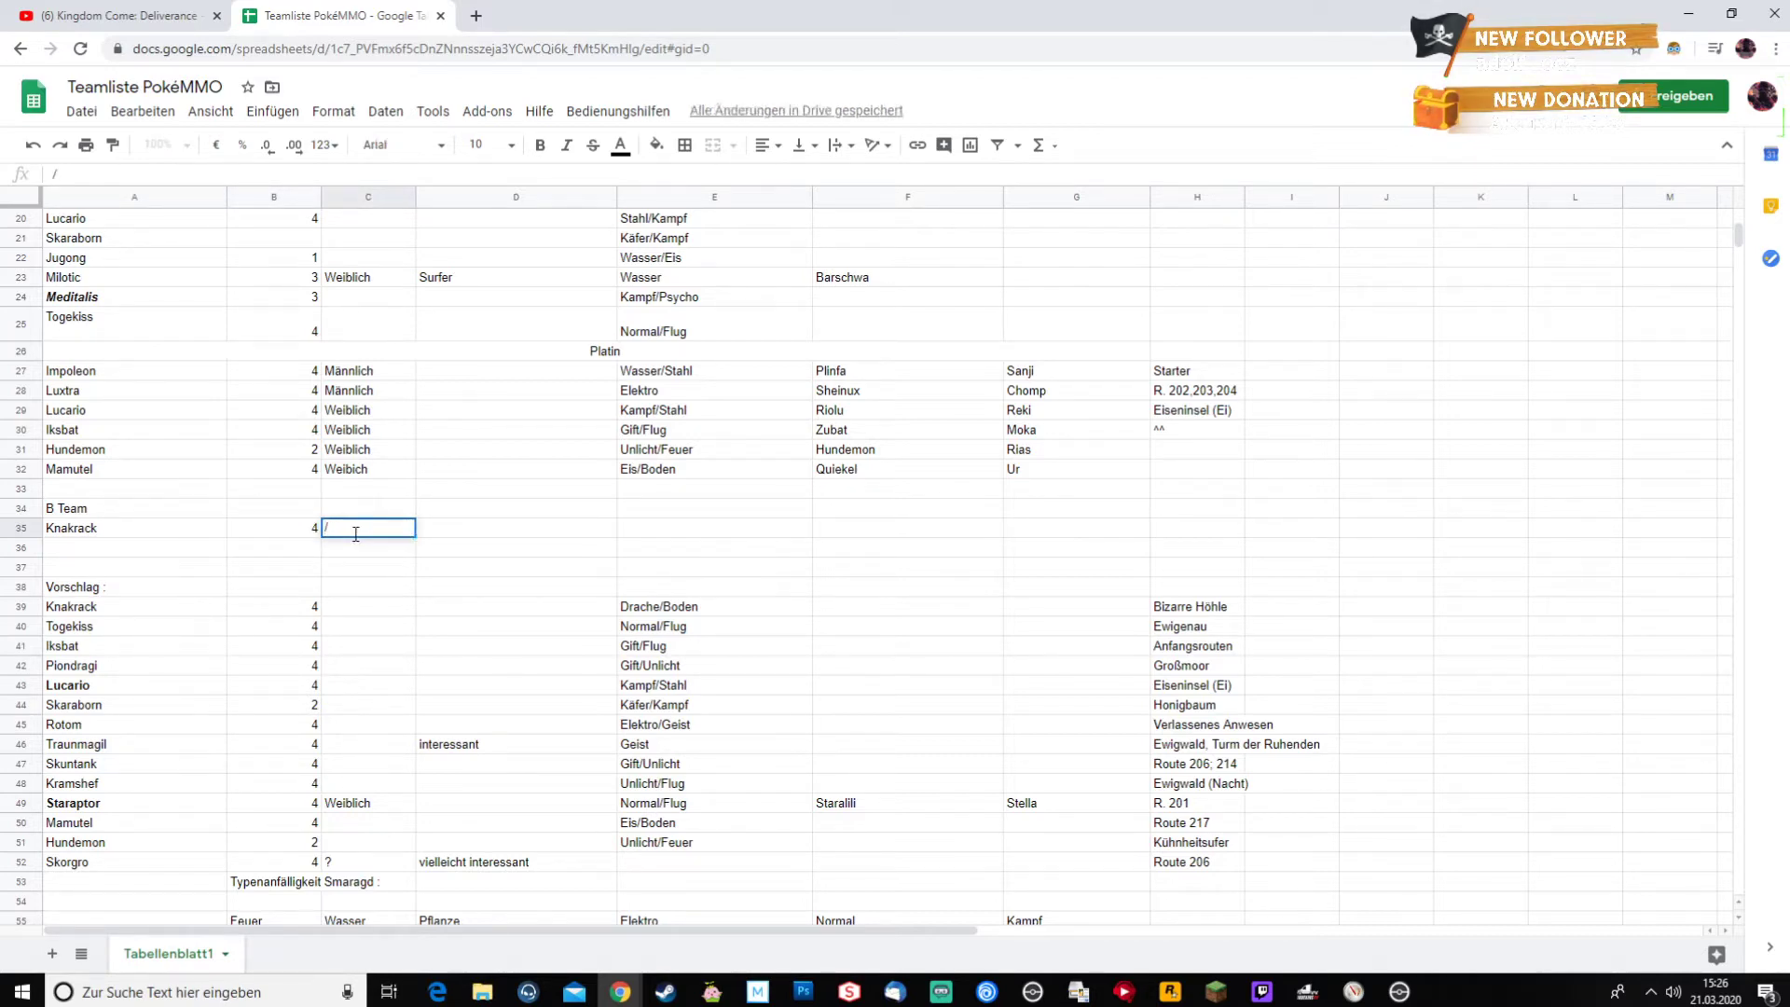
# - Enter "Drache/Boden" as Knakrack's type in cell E35
pyautogui.click(688, 530)
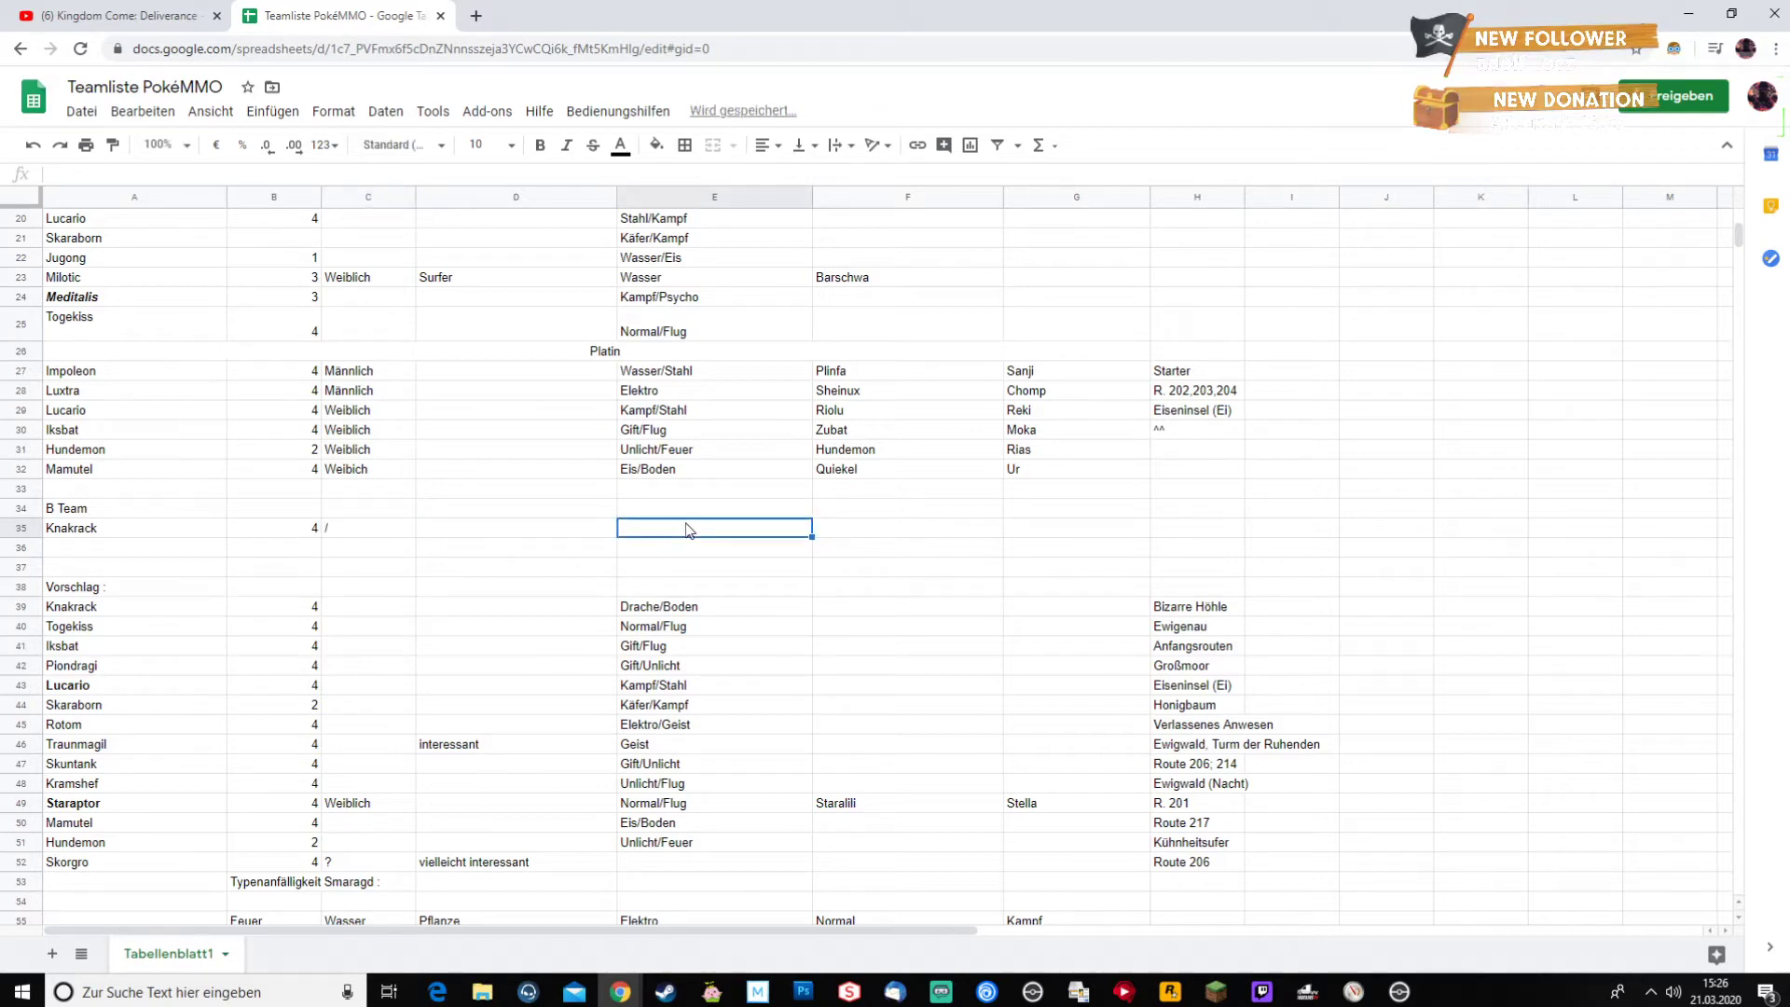
pyautogui.write('D')
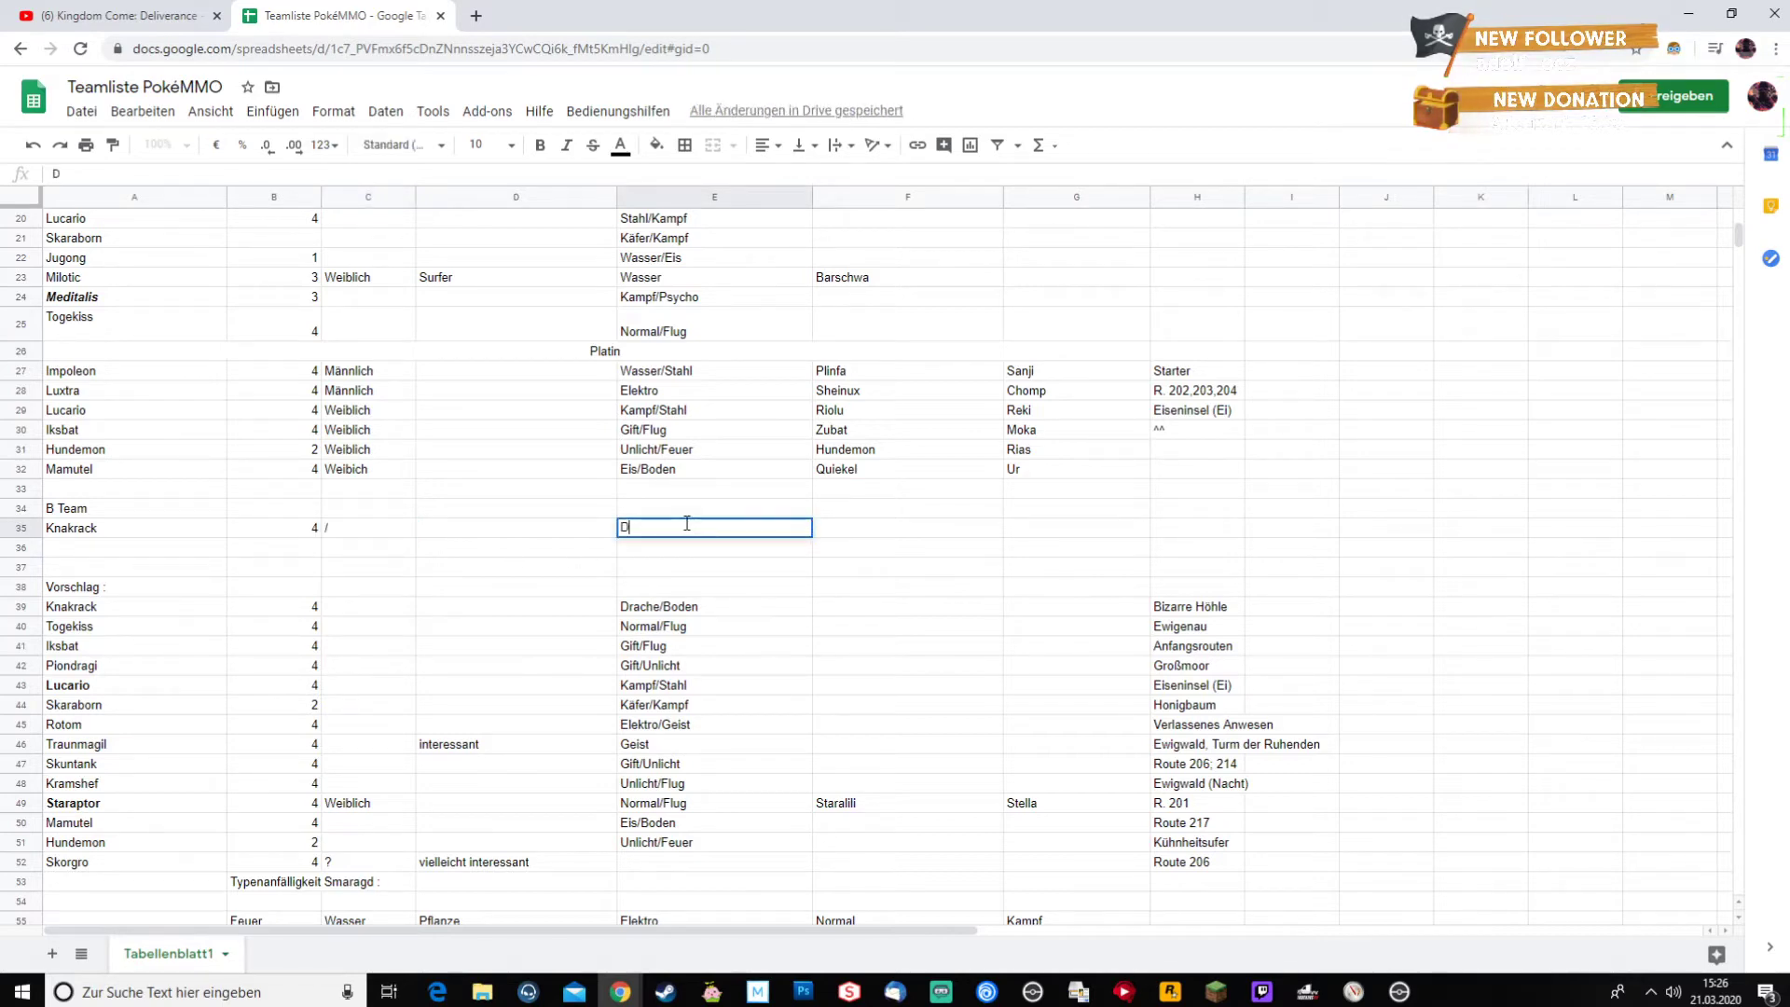
pyautogui.write('rache')
pyautogui.write('&')
pyautogui.write('/Bo')
pyautogui.write('den')
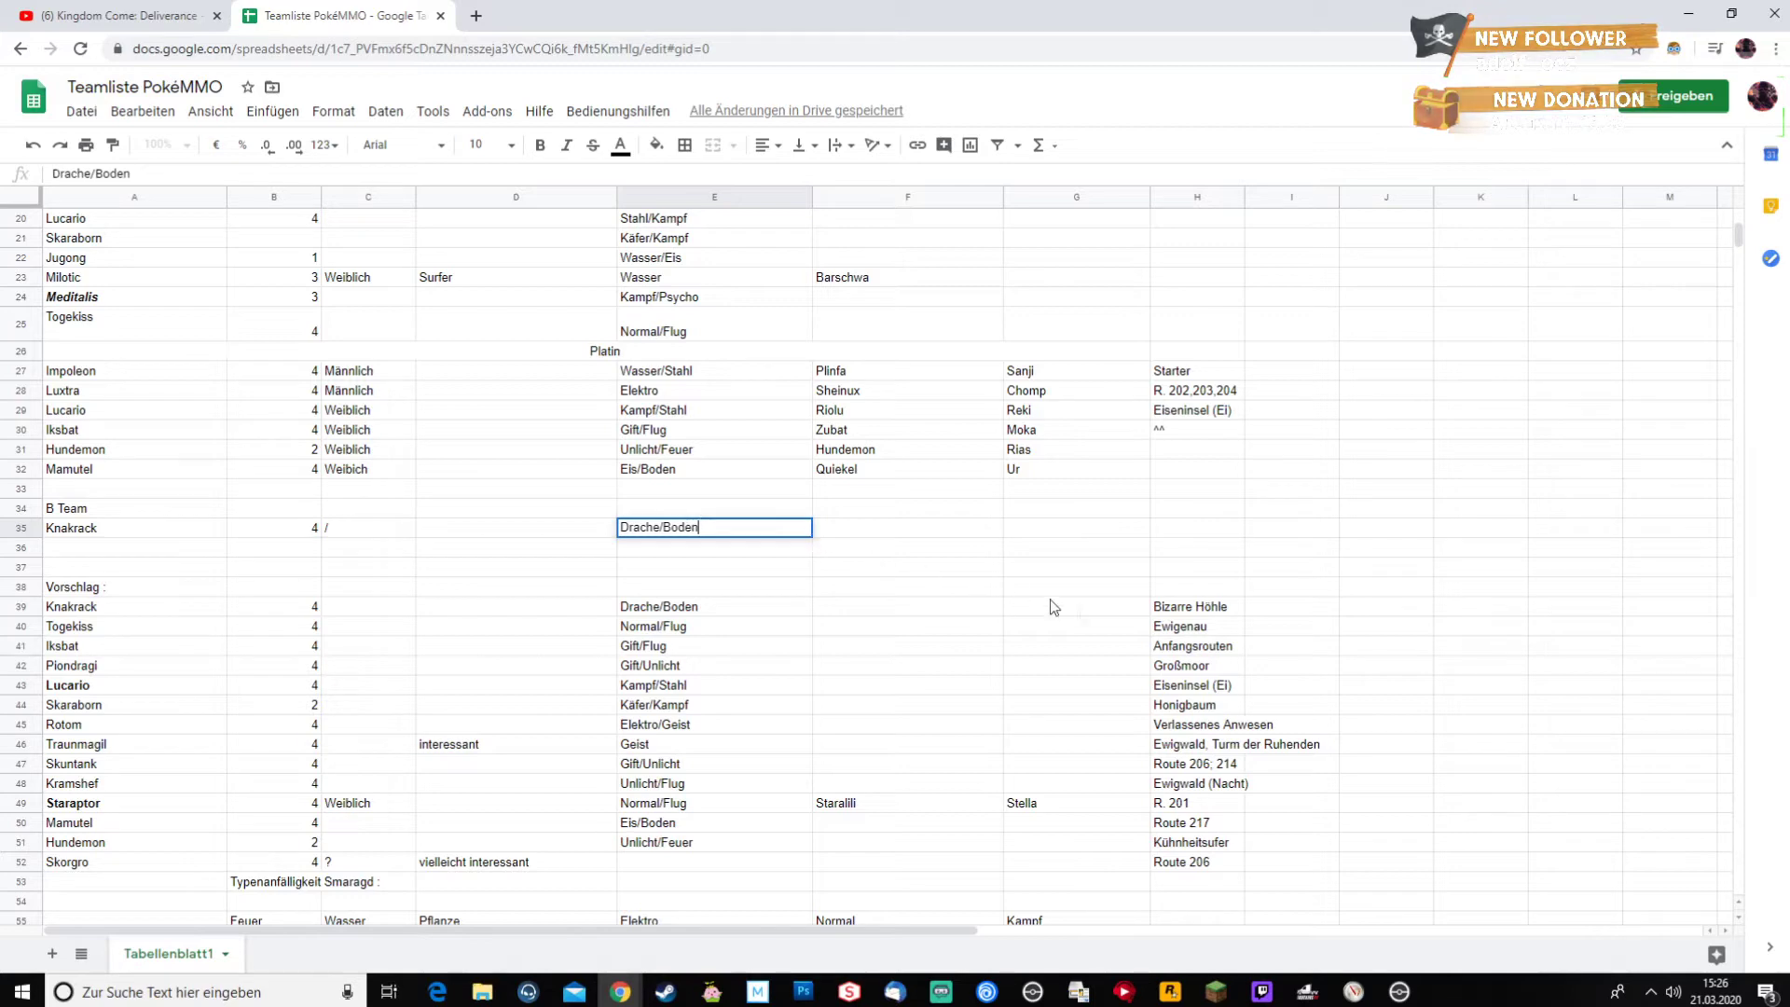
# - Enter "Bizarre Höhle" as the location of the B Team's Knakrack in cell H35
pyautogui.moveTo(1227, 604); pyautogui.dragTo(1201, 544)
pyautogui.click(1201, 541)
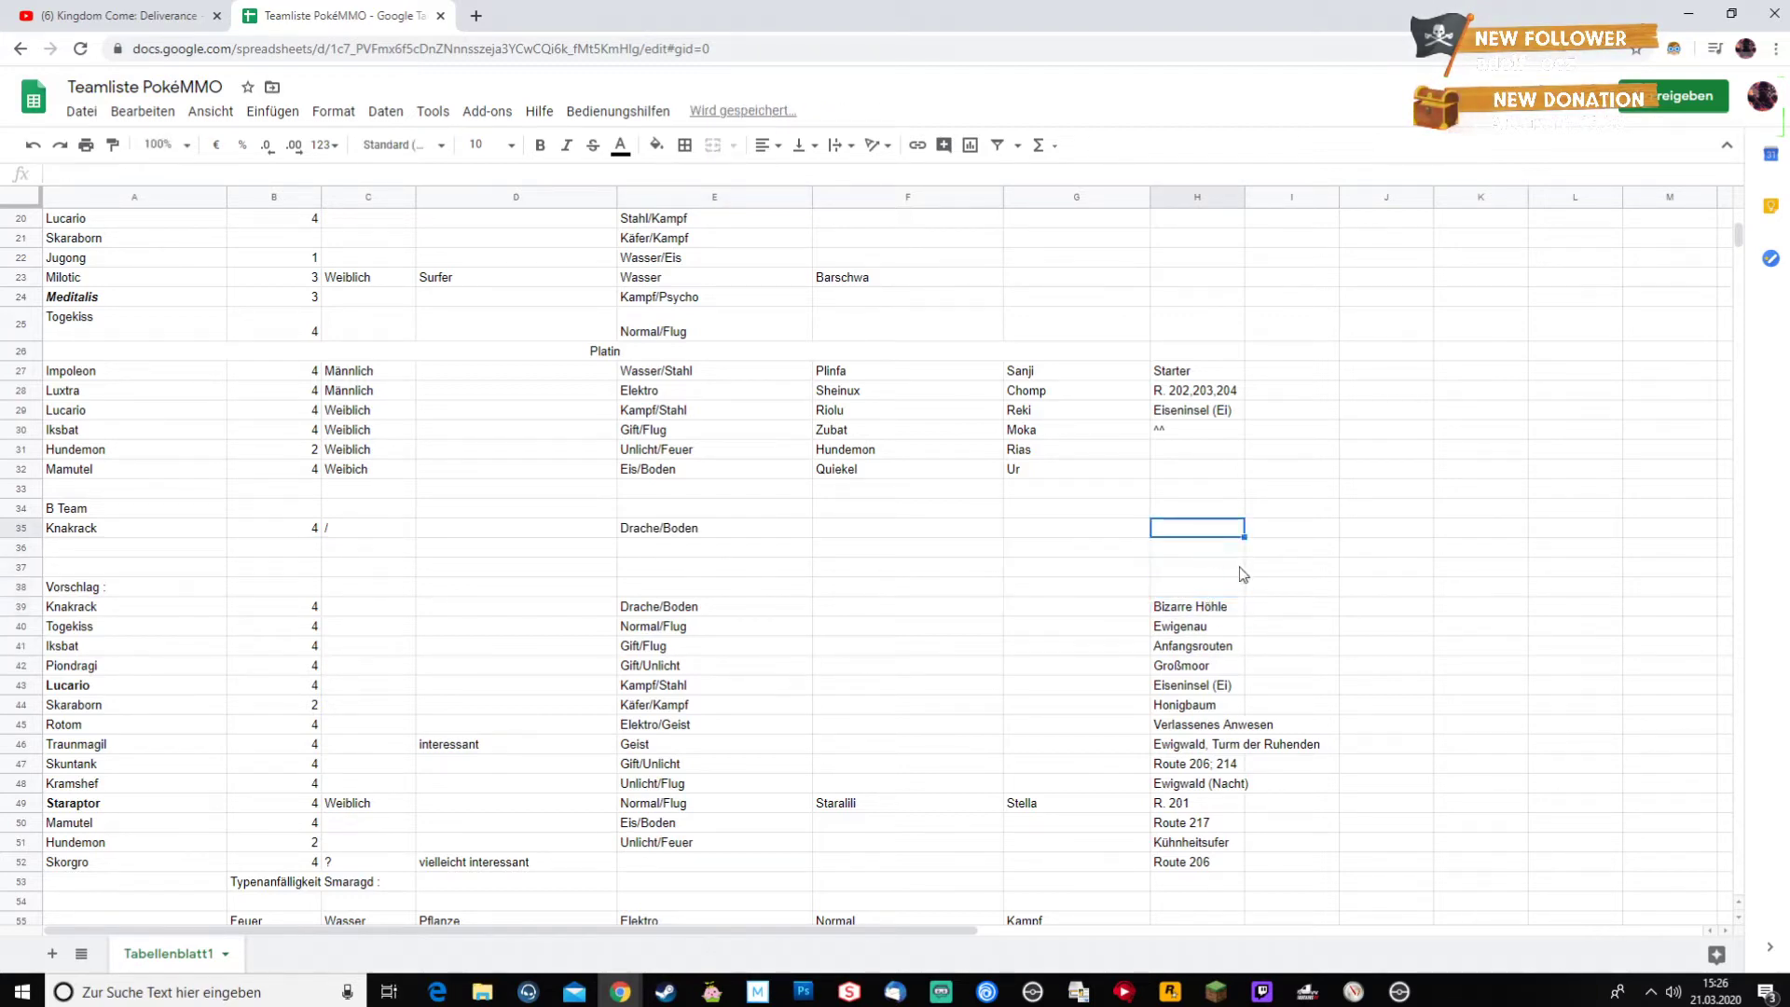
pyautogui.moveTo(1171, 613); pyautogui.dragTo(1167, 539)
pyautogui.click(1161, 532)
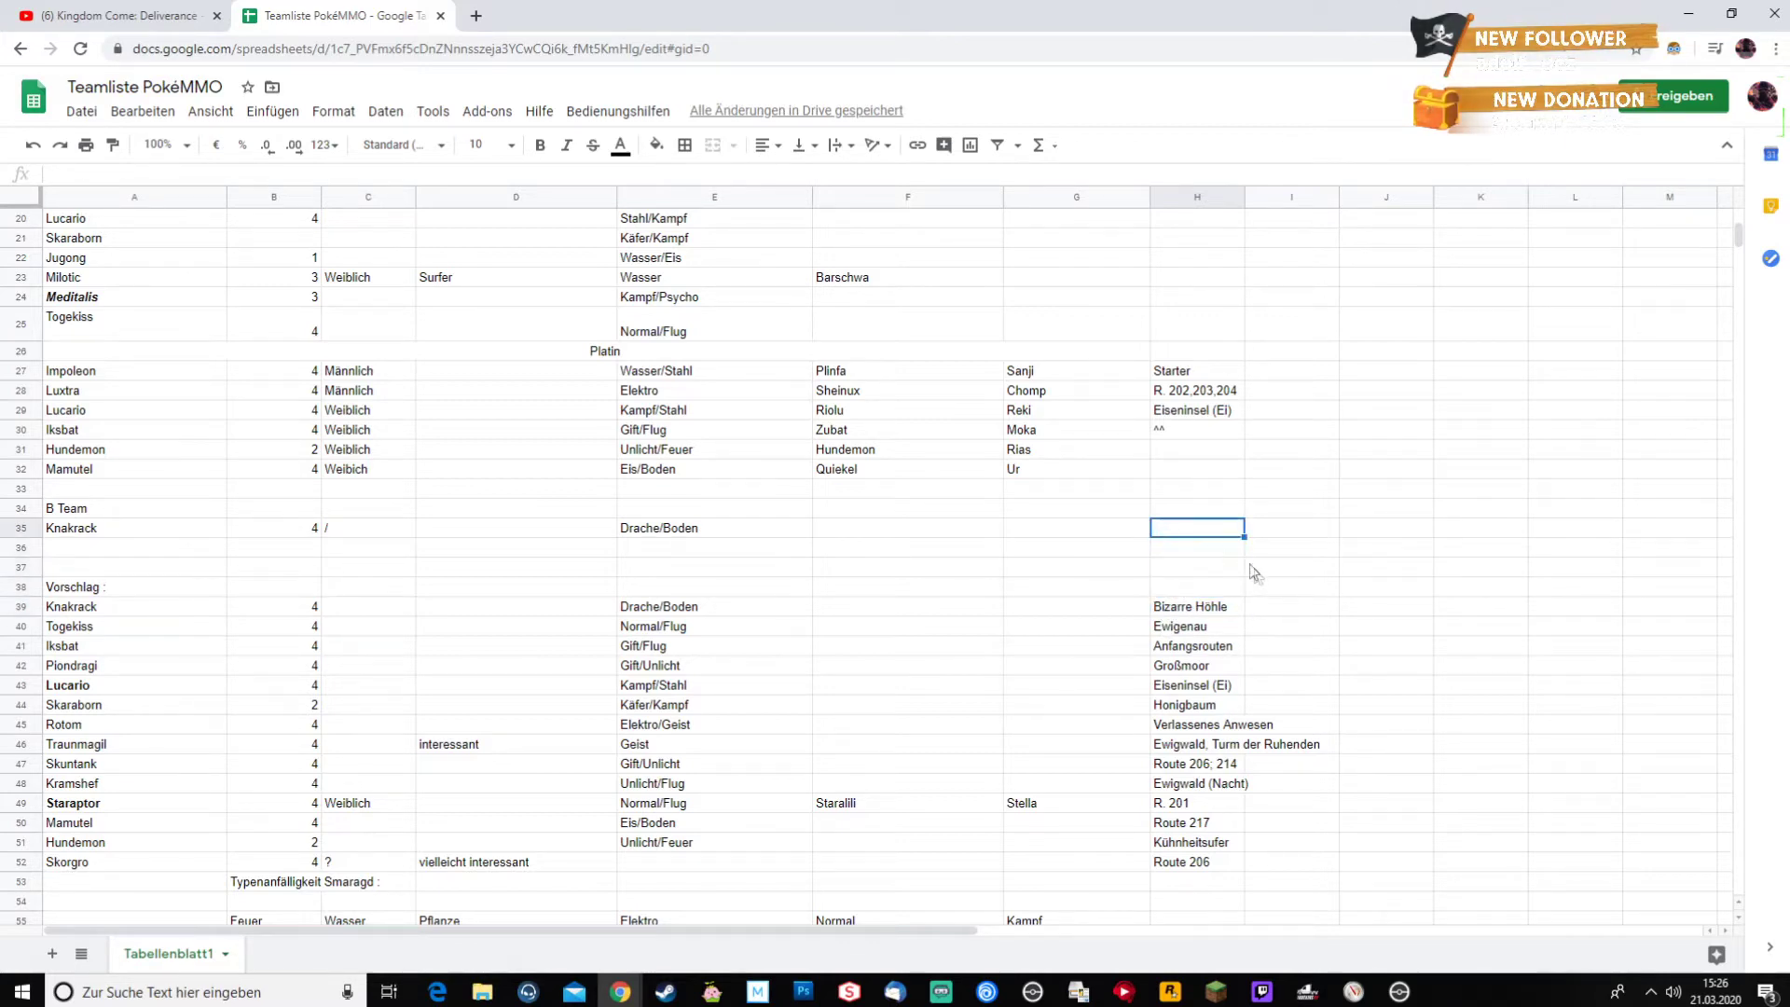
pyautogui.click(1260, 593)
pyautogui.click(1232, 620)
pyautogui.click(1175, 530)
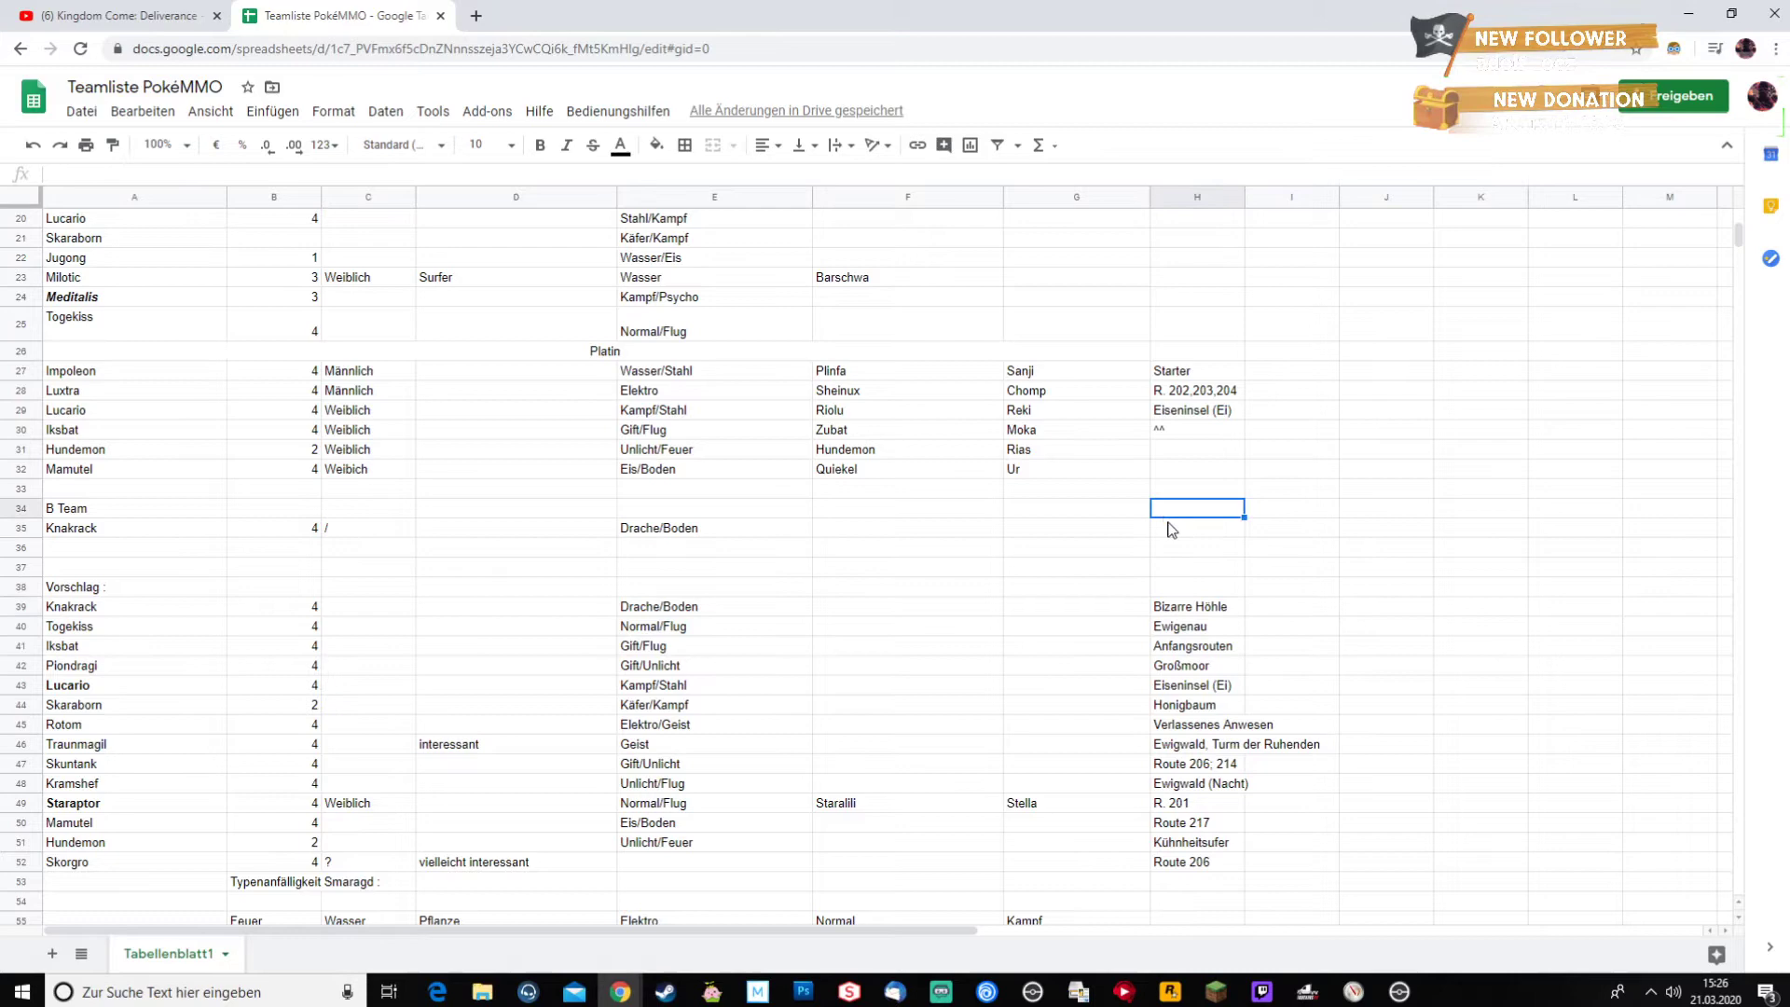
pyautogui.write('B')
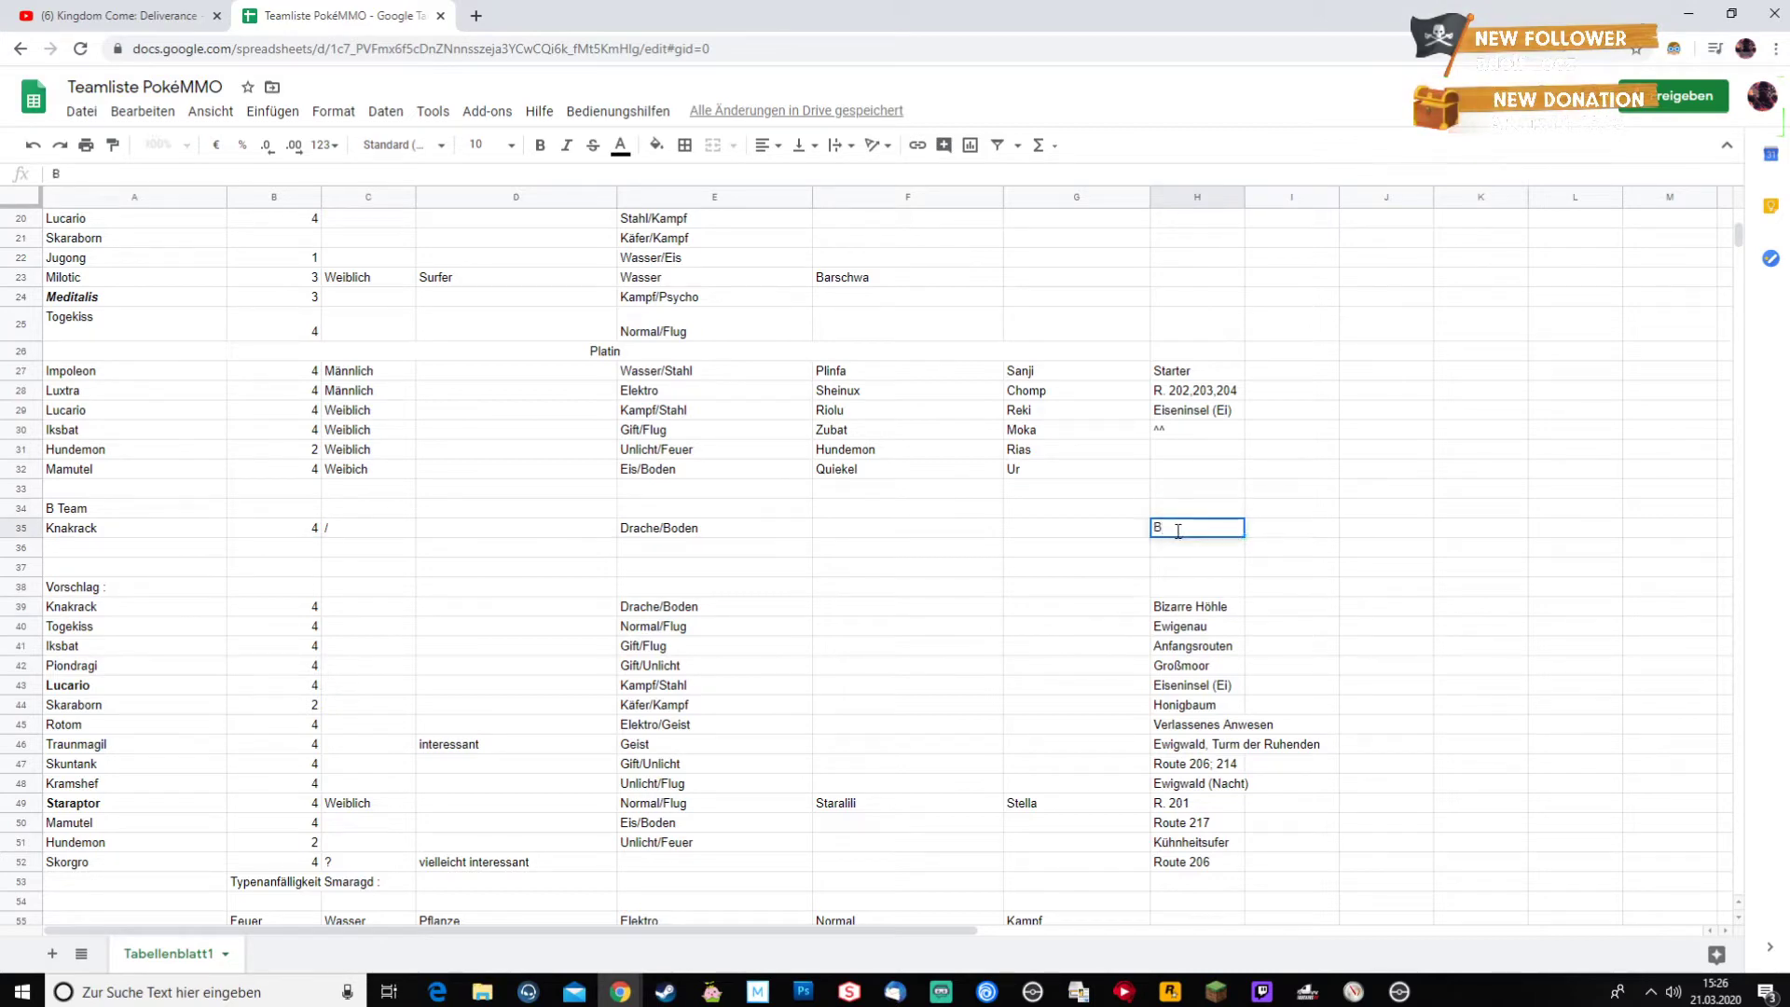
pyautogui.write('izarre Höhle')
pyautogui.press('Return')
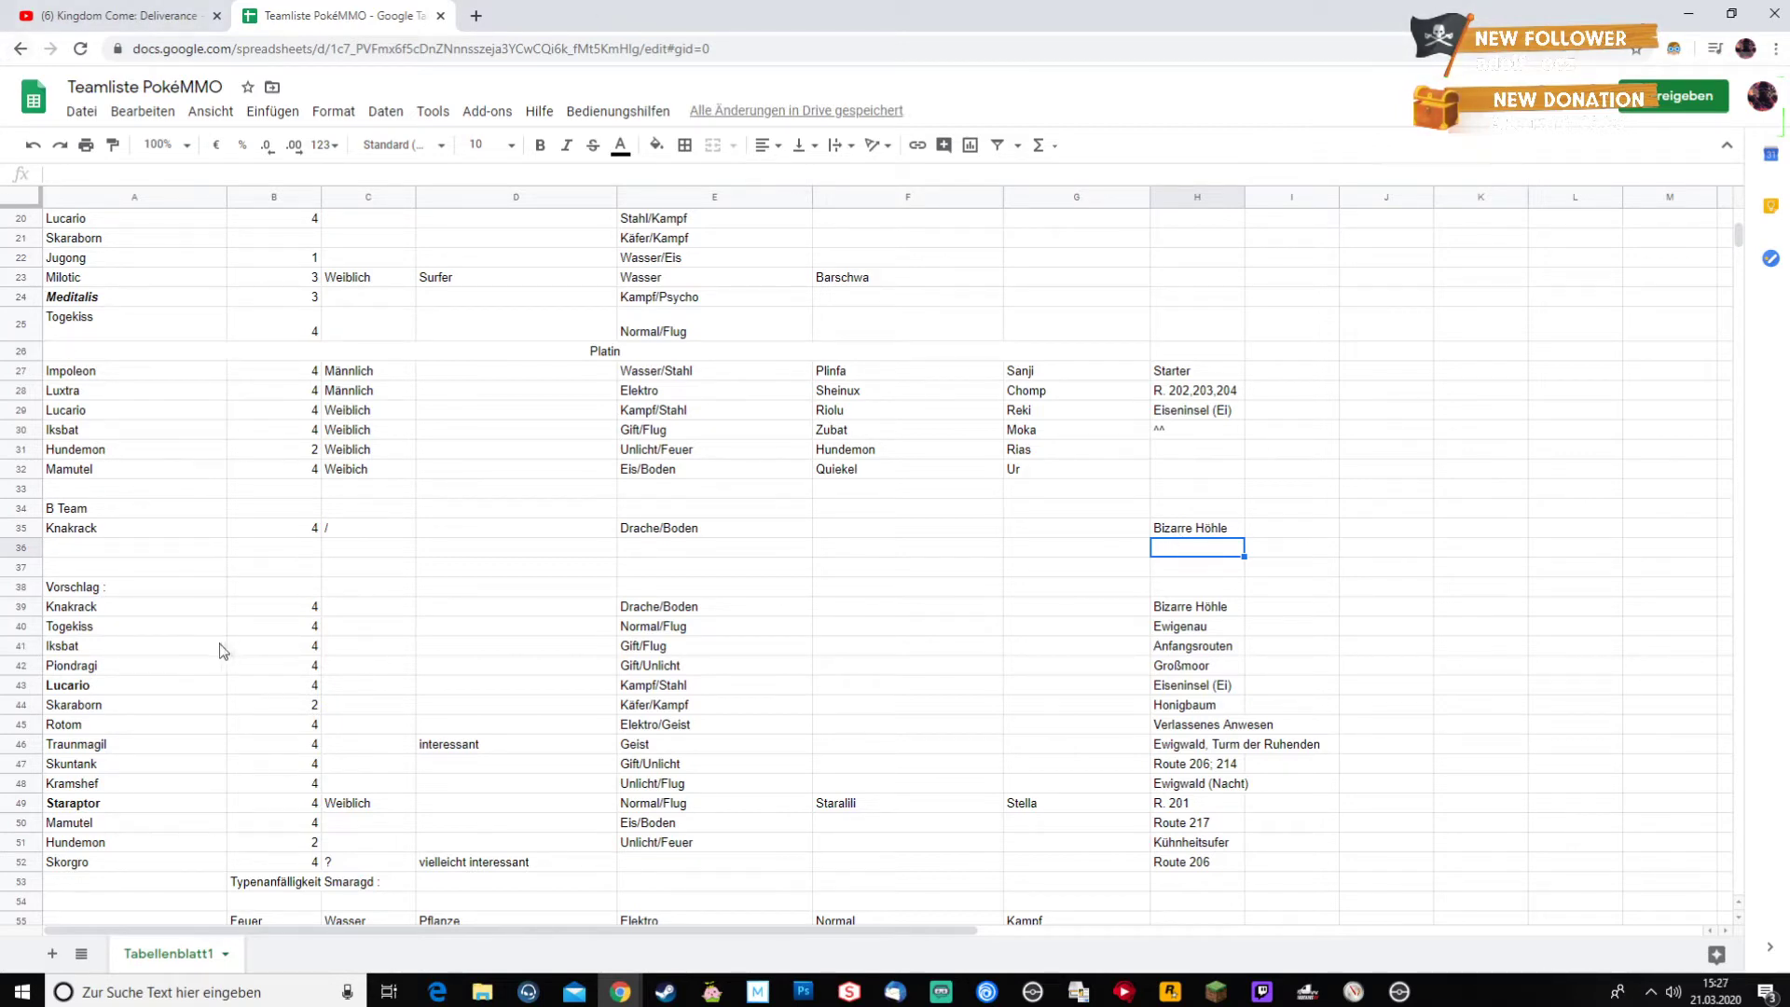
# - Clear Knakrack's name, generation, type and location from row 39 of the Vorschlag list
pyautogui.click(135, 607)
pyautogui.press('Delete')
pyautogui.press('Right')
pyautogui.press('Right')
pyautogui.press('Right')
pyautogui.press('Right')
pyautogui.press('Delete')
pyautogui.press('Right')
pyautogui.press('Right')
pyautogui.press('Right')
pyautogui.press('Delete')
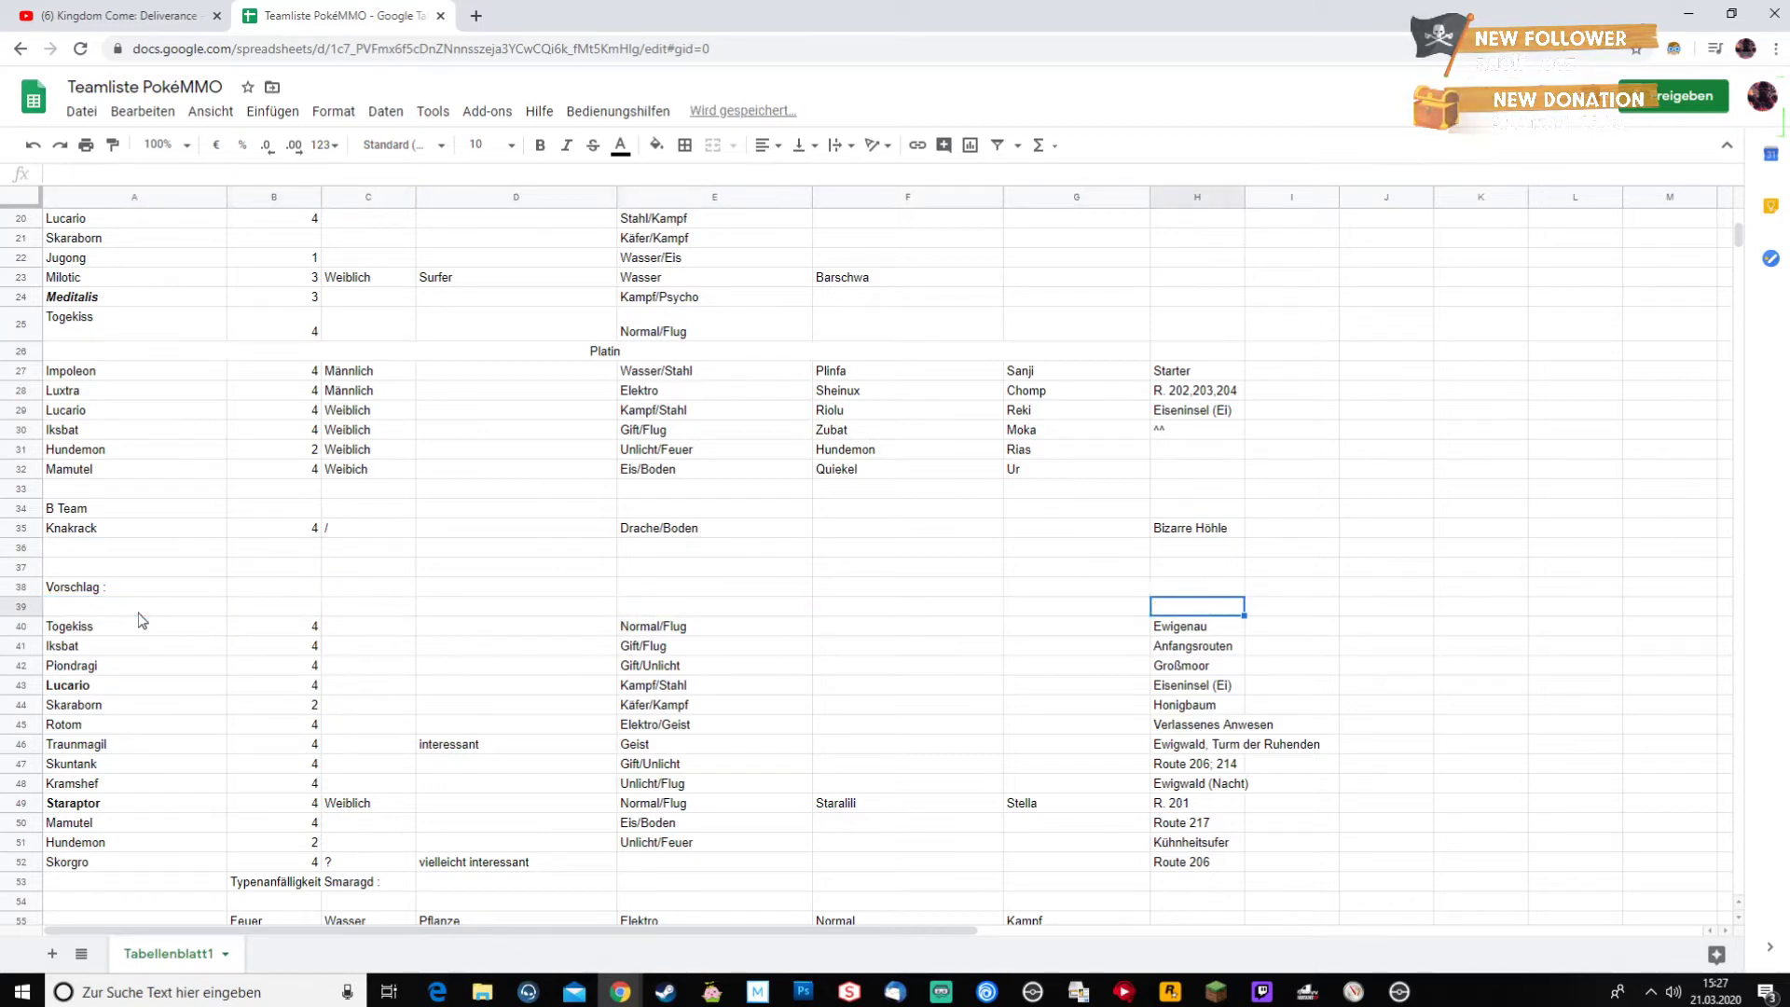
# - Clear Iksbat's name, generation, type and location from row 41 of the Vorschlag list
pyautogui.press('Down')
pyautogui.press('Left')
pyautogui.press('Left')
pyautogui.press('Left')
pyautogui.press('Left')
pyautogui.press('Left')
pyautogui.press('Left')
pyautogui.press('Left')
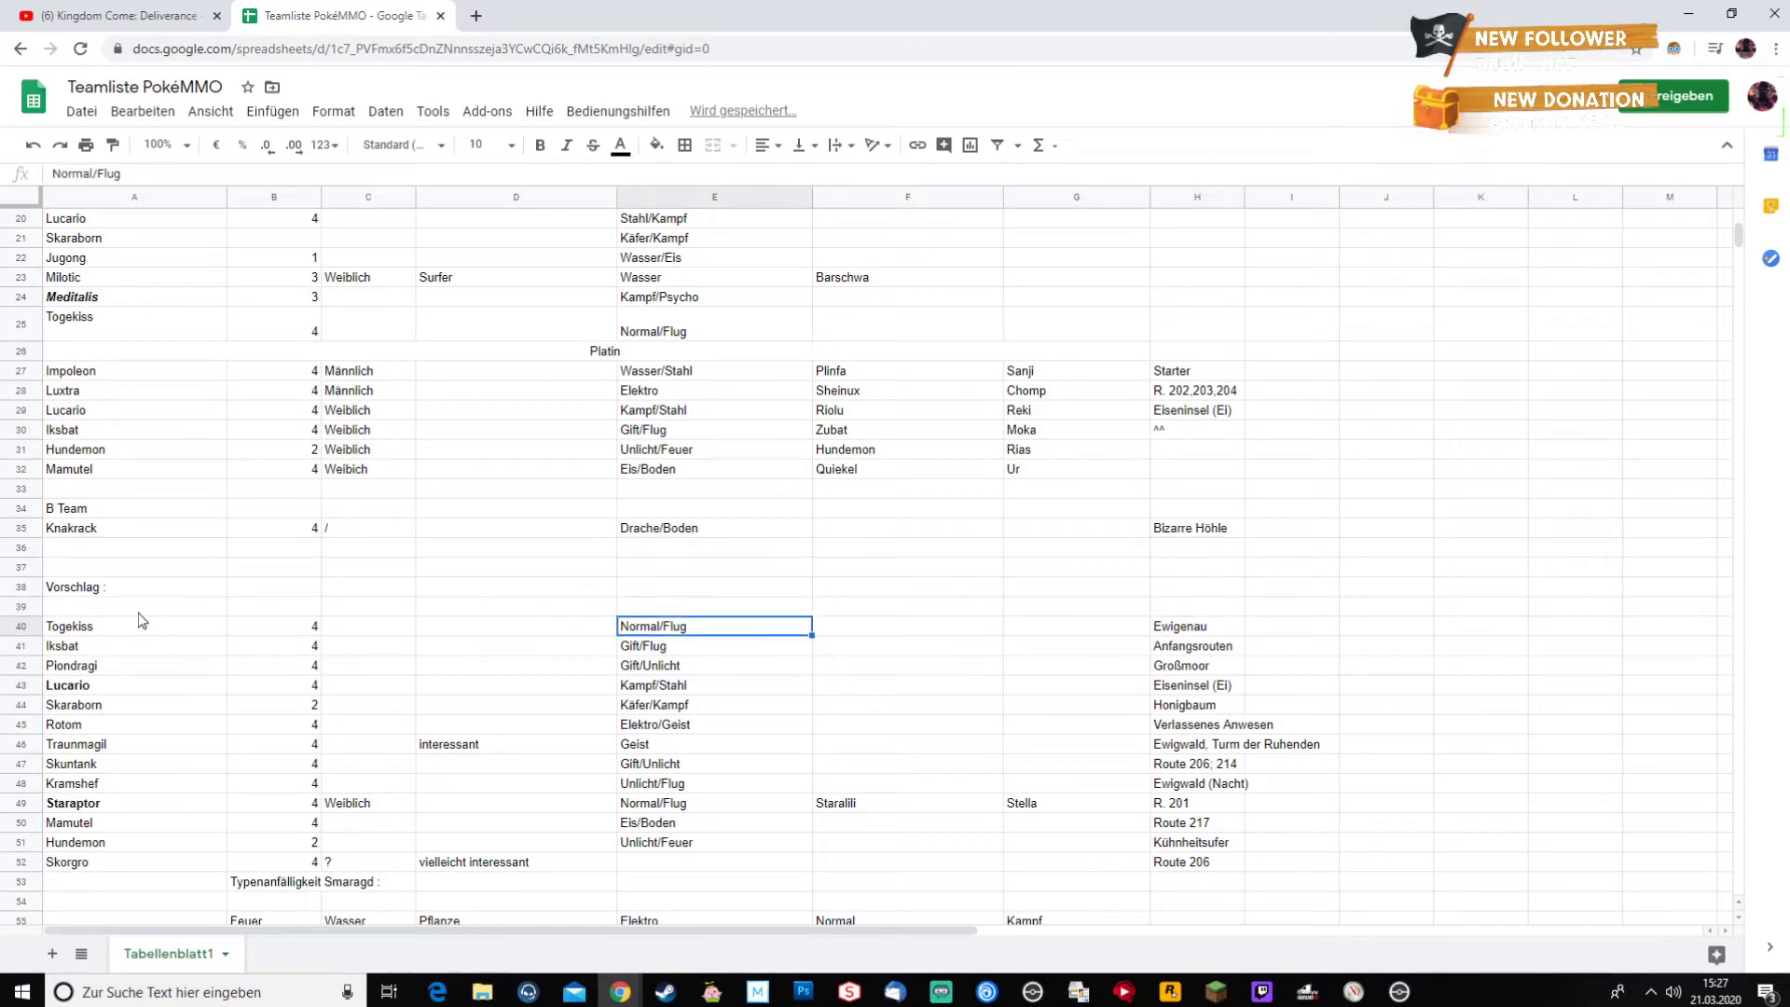
pyautogui.press('Down')
pyautogui.press('Delete')
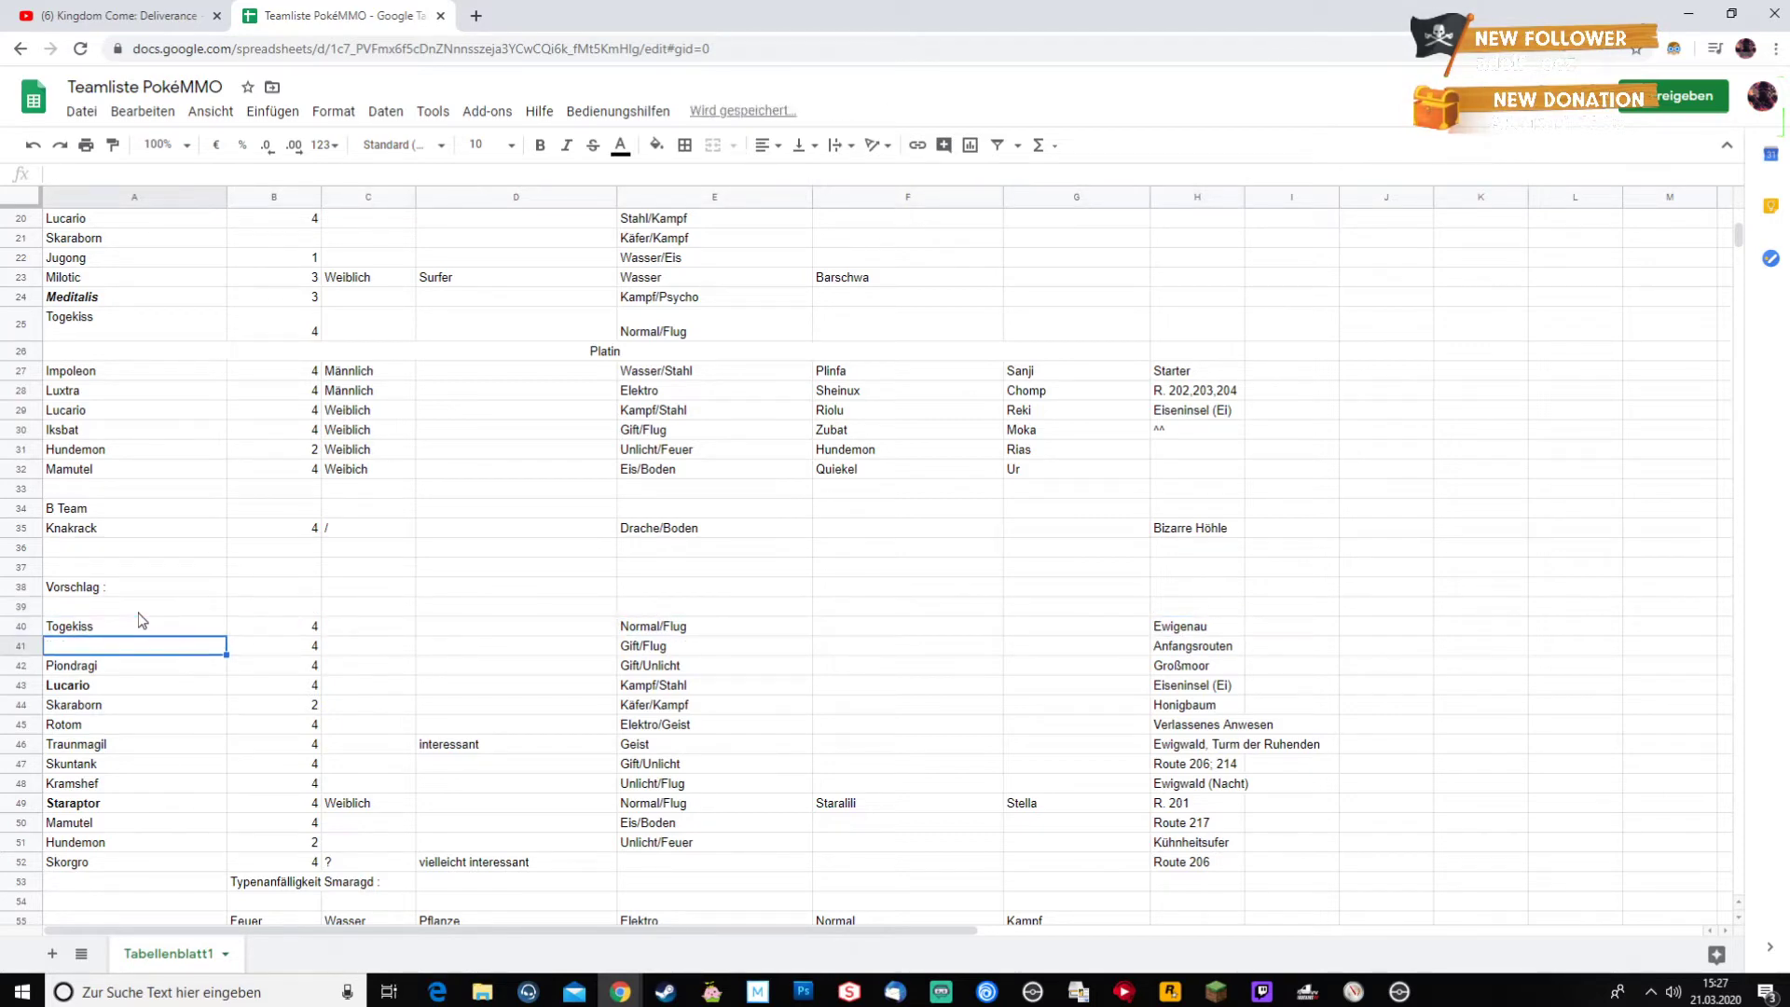
pyautogui.press('Right')
pyautogui.press('Delete')
pyautogui.press('Right')
pyautogui.press('Right')
pyautogui.press('Right')
pyautogui.press('Delete')
pyautogui.press('Right')
pyautogui.press('Right')
pyautogui.press('Right')
pyautogui.press('Delete')
# - Clear Lucario's name, generation, type and location from row 43 of the Vorschlag list
pyautogui.press('Down')
pyautogui.press('Down')
pyautogui.press('Delete')
pyautogui.press('Left')
pyautogui.press('Left')
pyautogui.press('Left')
pyautogui.press('Delete')
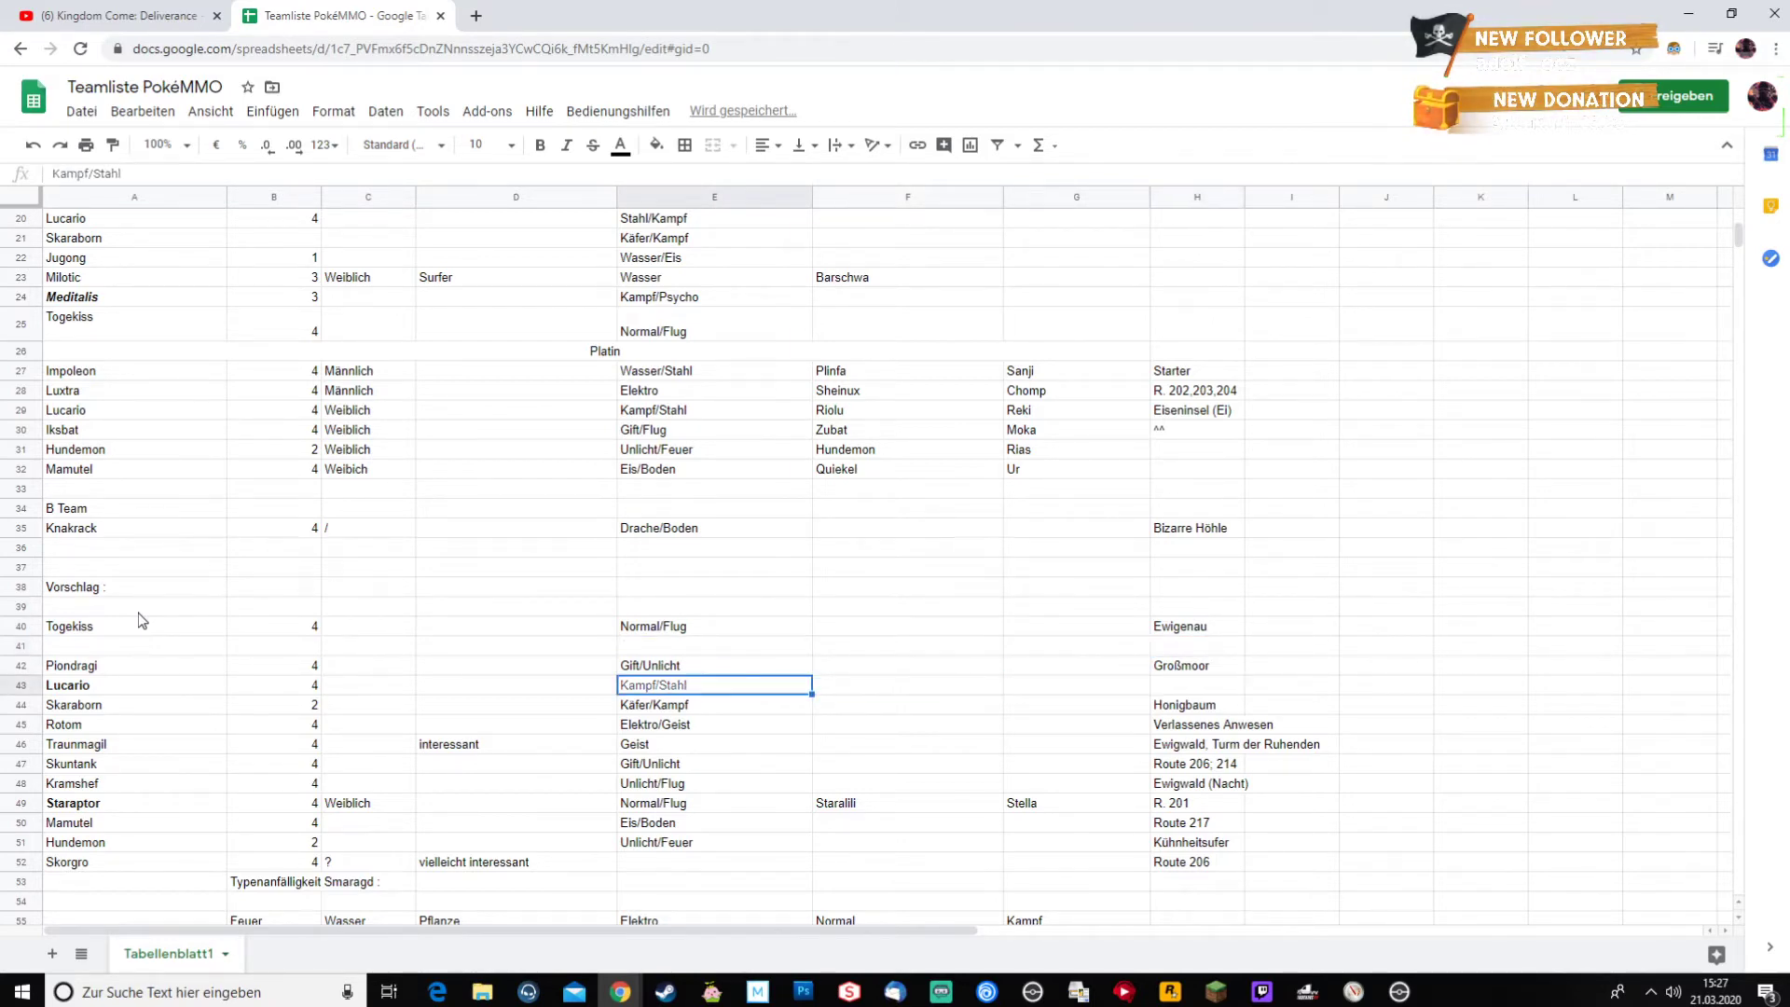
pyautogui.press('Left')
pyautogui.press('Left')
pyautogui.press('Left')
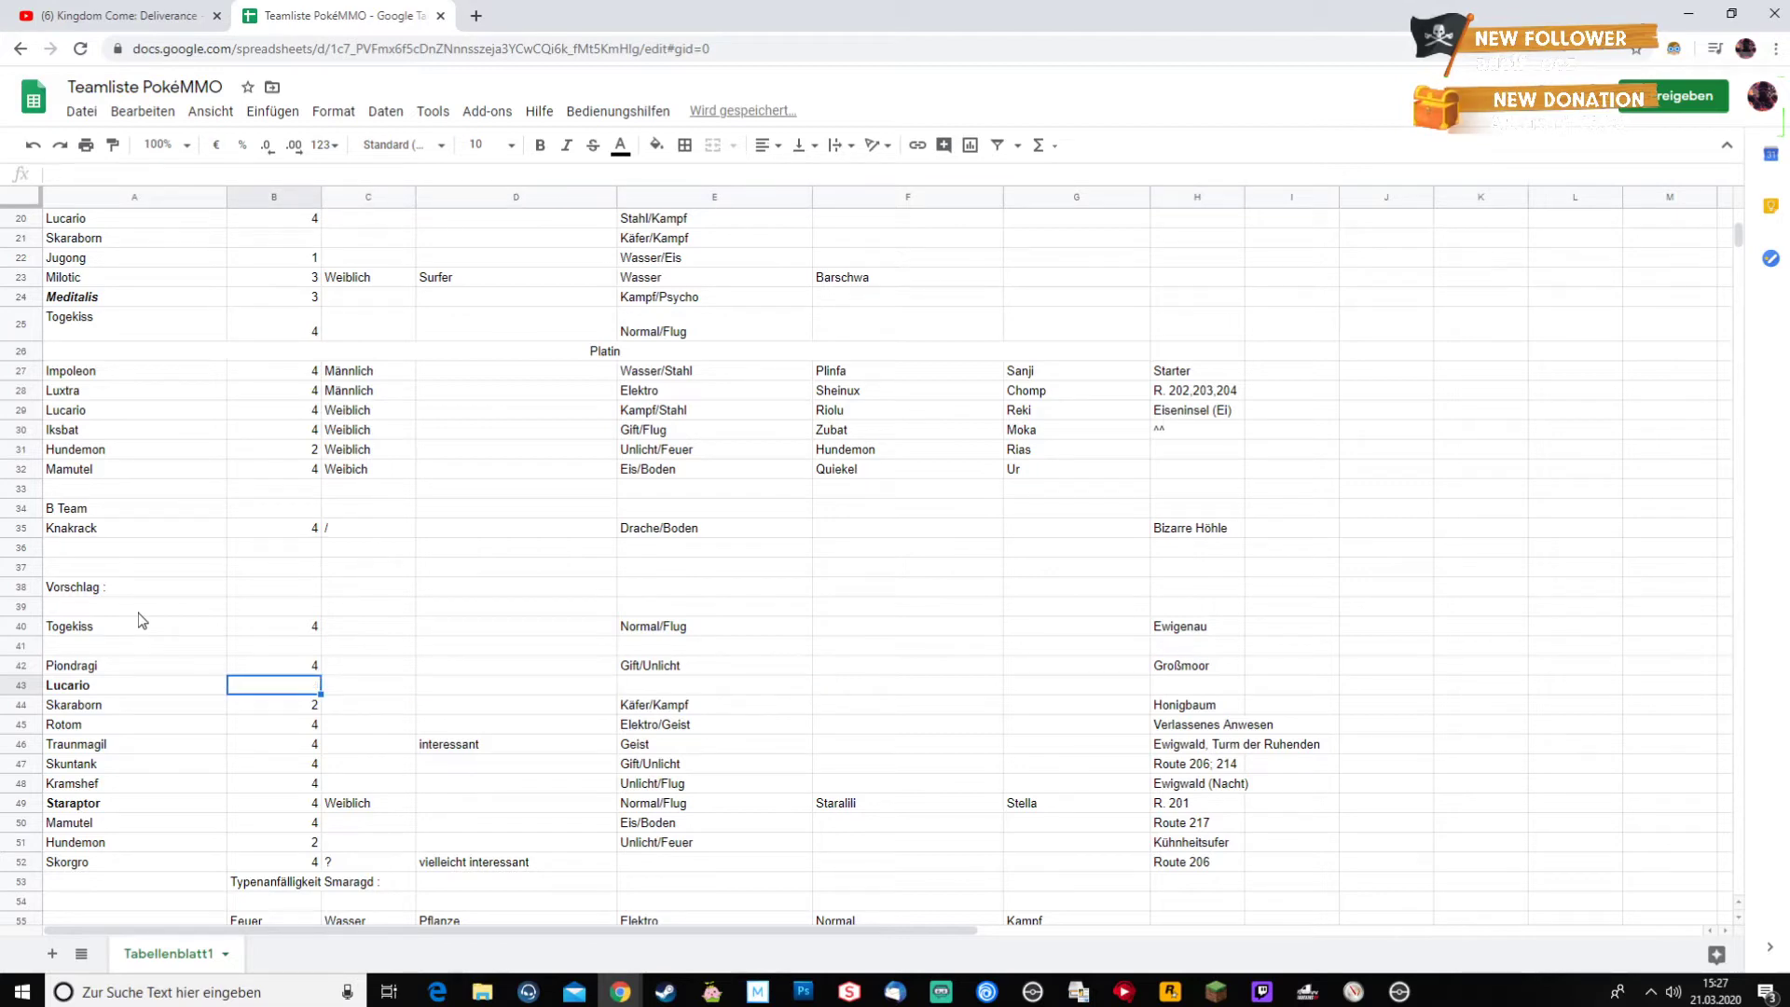
pyautogui.press('Delete')
pyautogui.press('Left')
pyautogui.press('Delete')
# - Clear Skaraborn's name, generation, type and location from row 44 of the Vorschlag list
pyautogui.press('Down')
pyautogui.press('Delete')
pyautogui.press('Right')
pyautogui.press('Right')
pyautogui.press('Right')
pyautogui.press('Right')
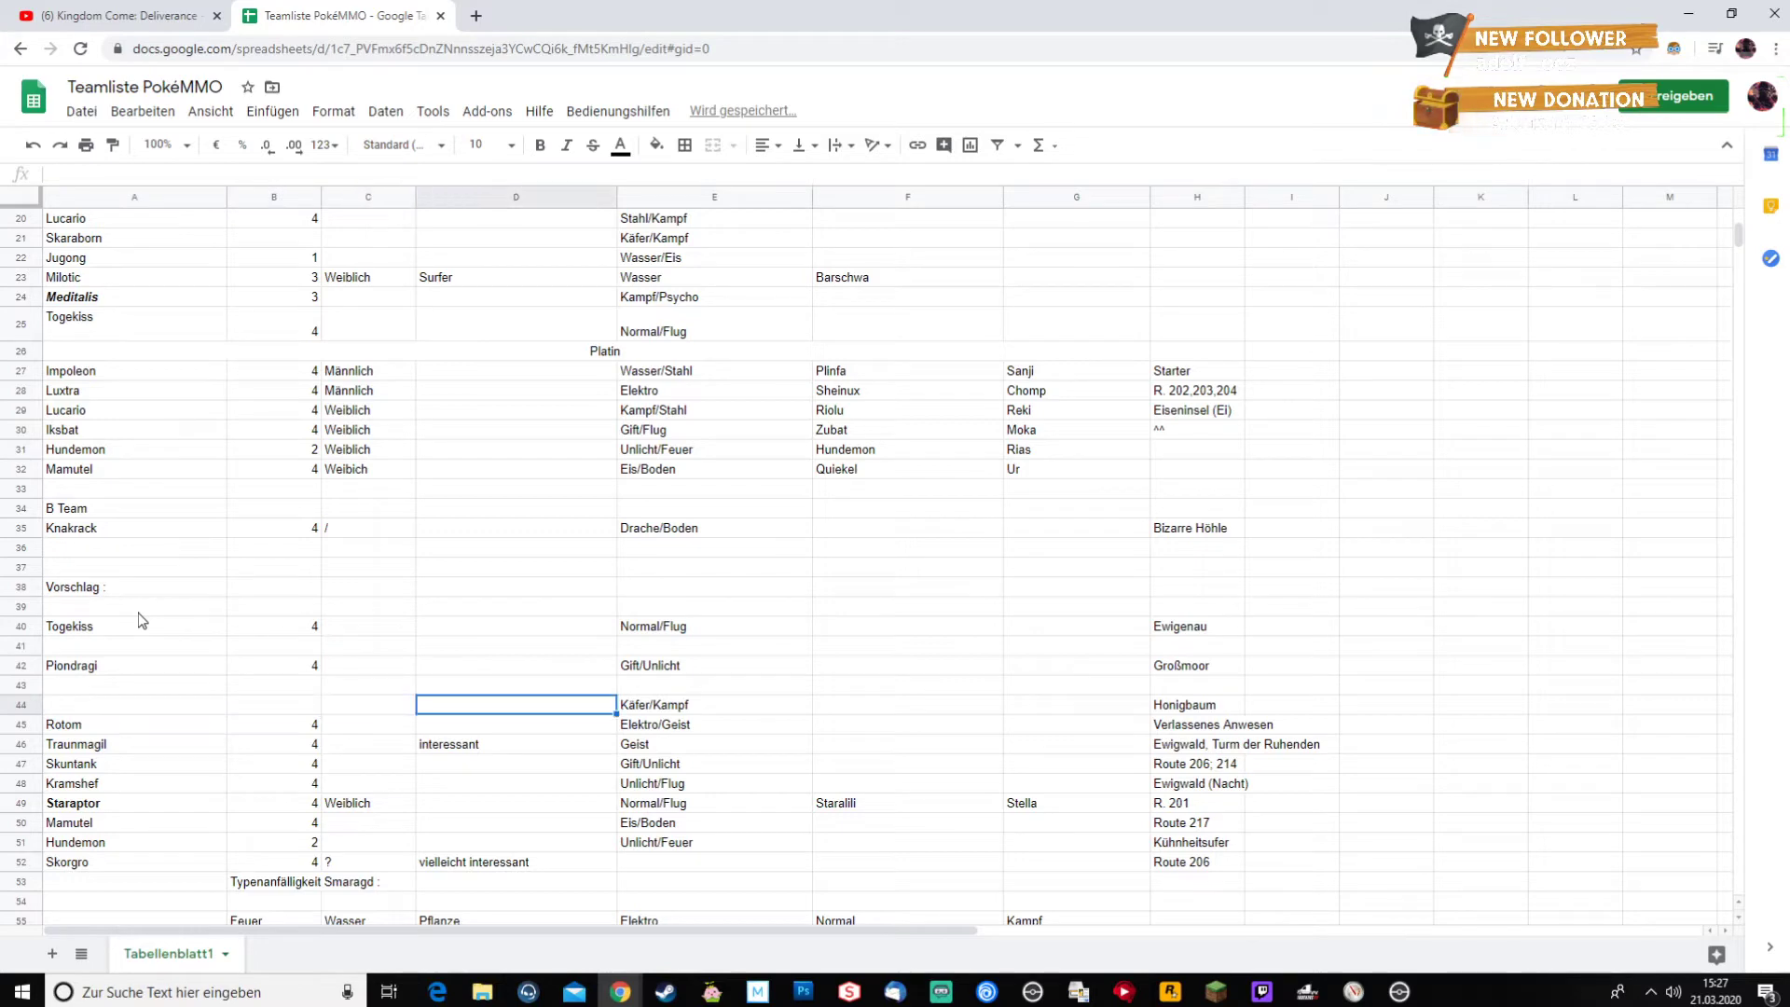
pyautogui.press('Delete')
pyautogui.press('Right')
pyautogui.press('Right')
pyautogui.press('Right')
pyautogui.press('Delete')
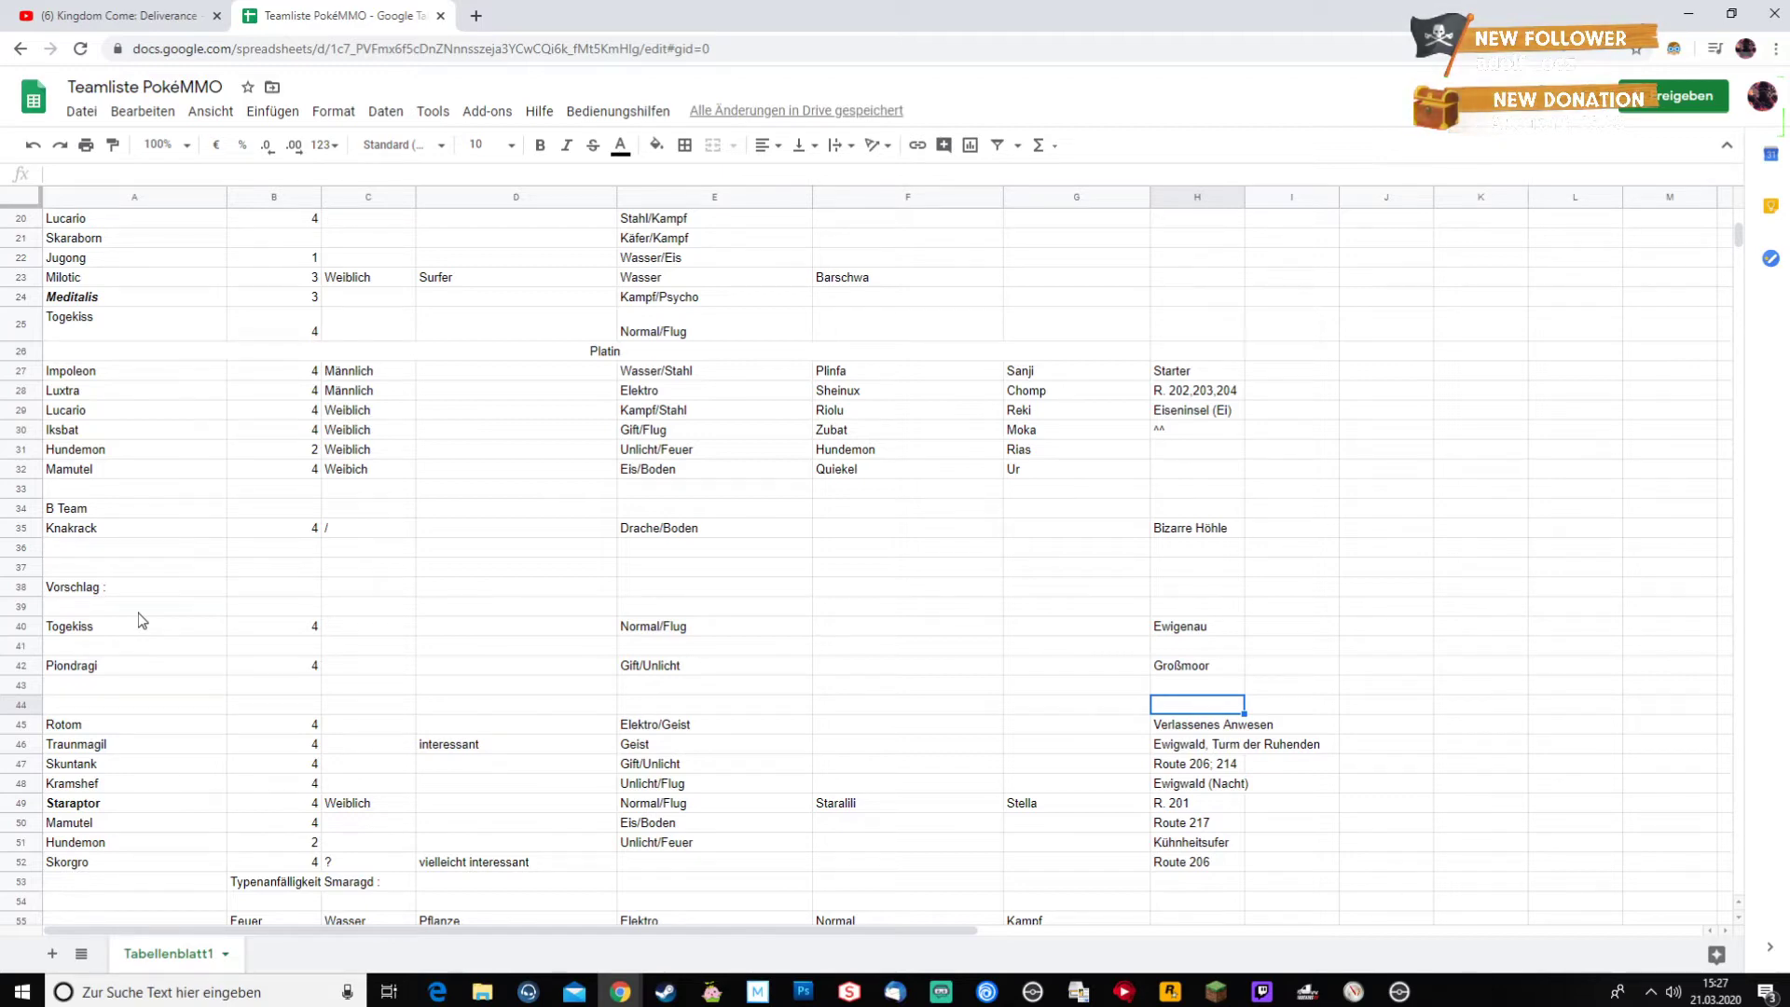
pyautogui.press('Down')
pyautogui.press('Down')
pyautogui.press('Down')
pyautogui.press('Down')
pyautogui.press('Down')
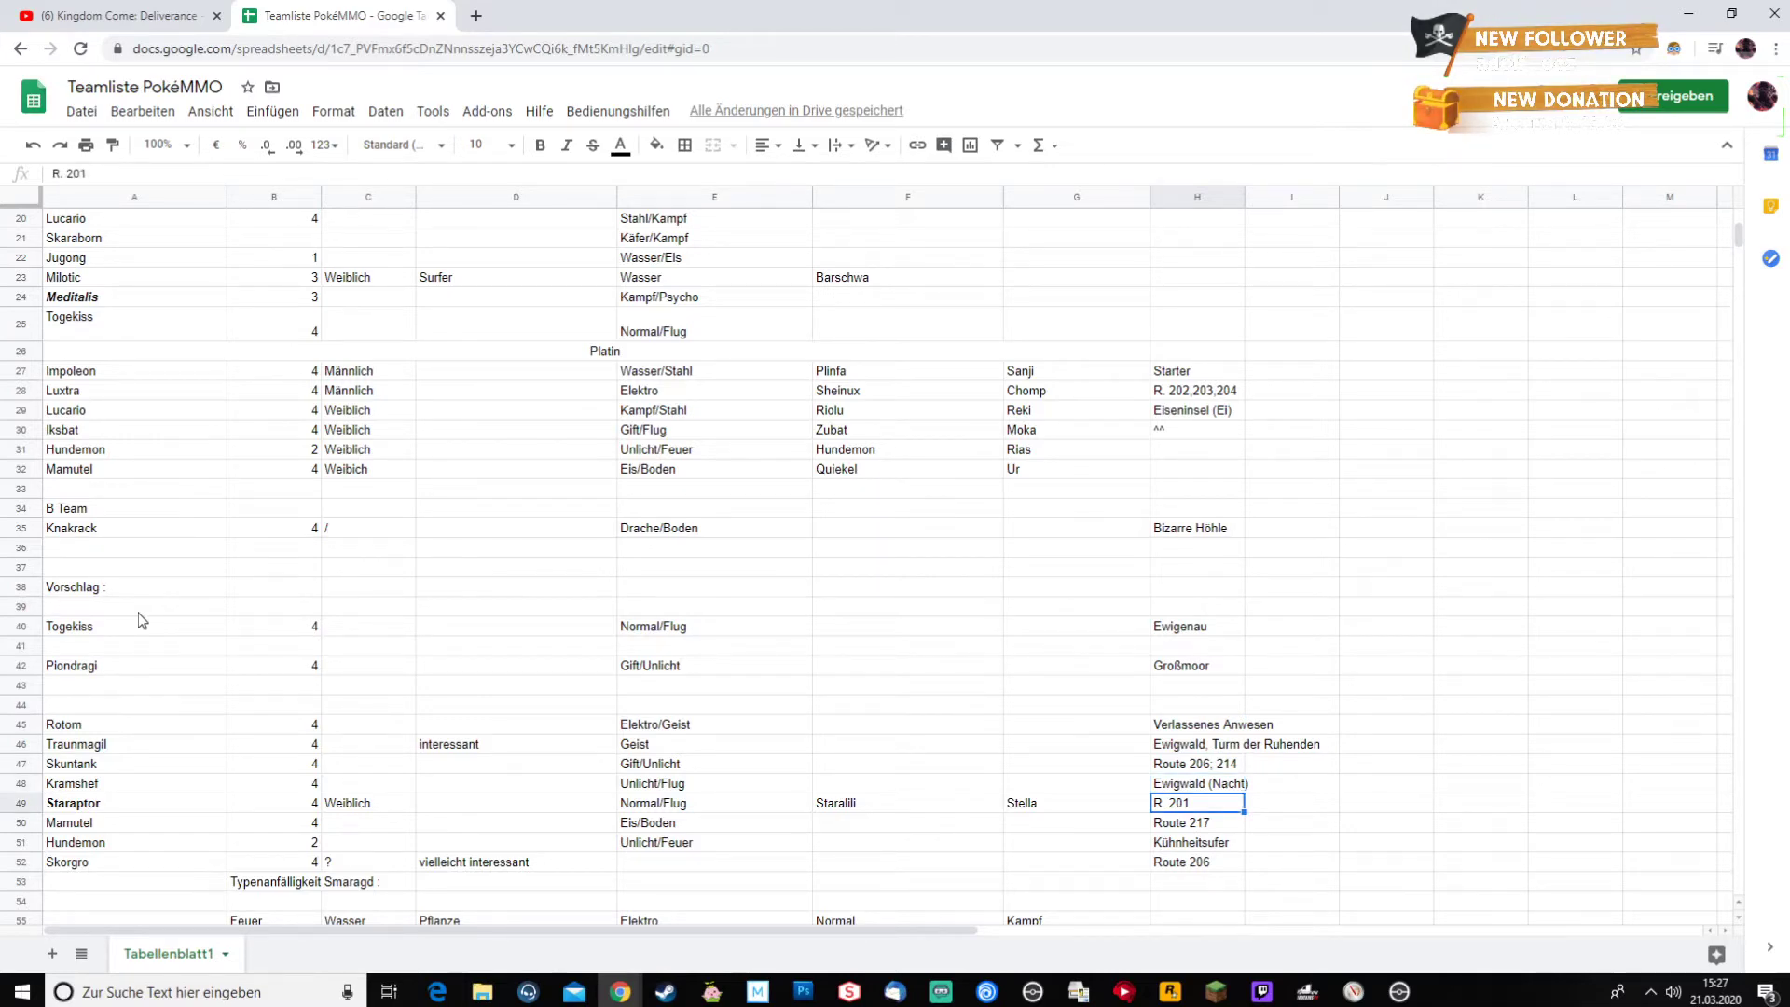
pyautogui.click(112, 551)
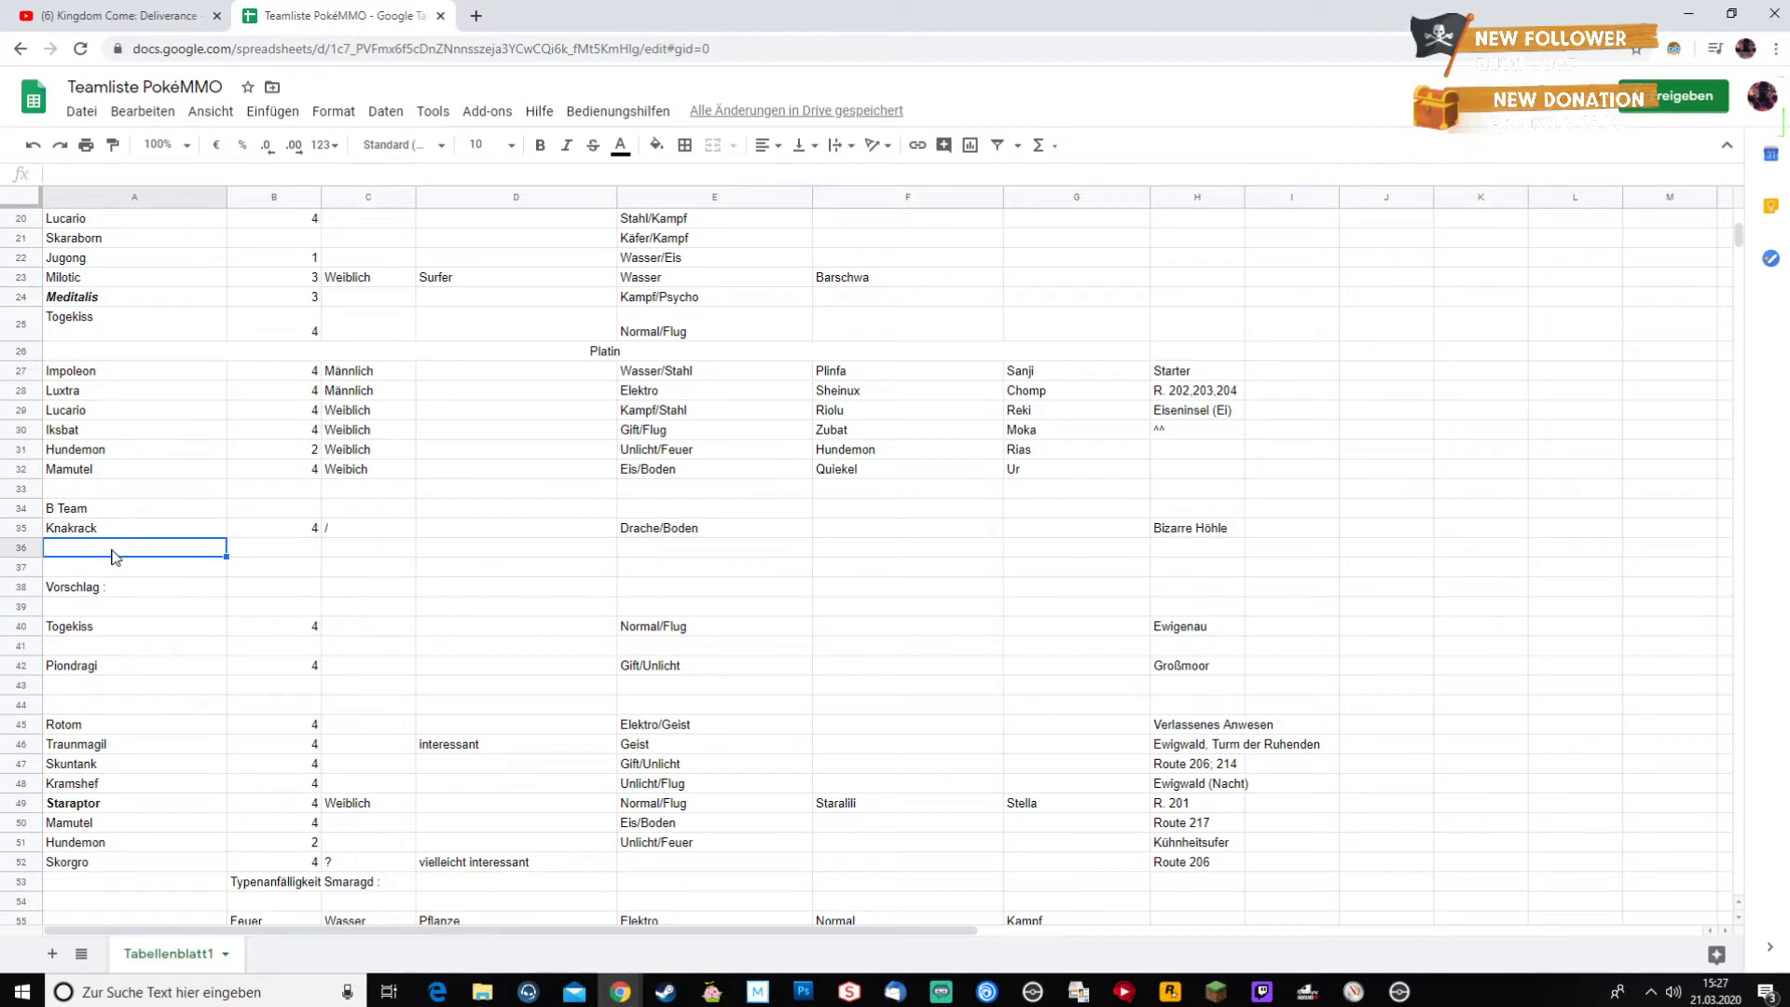
# - Clear the Mamutel and Hundemon entries in rows 50 and 51 of the Vorschlag list, from column A to H
pyautogui.click(144, 827)
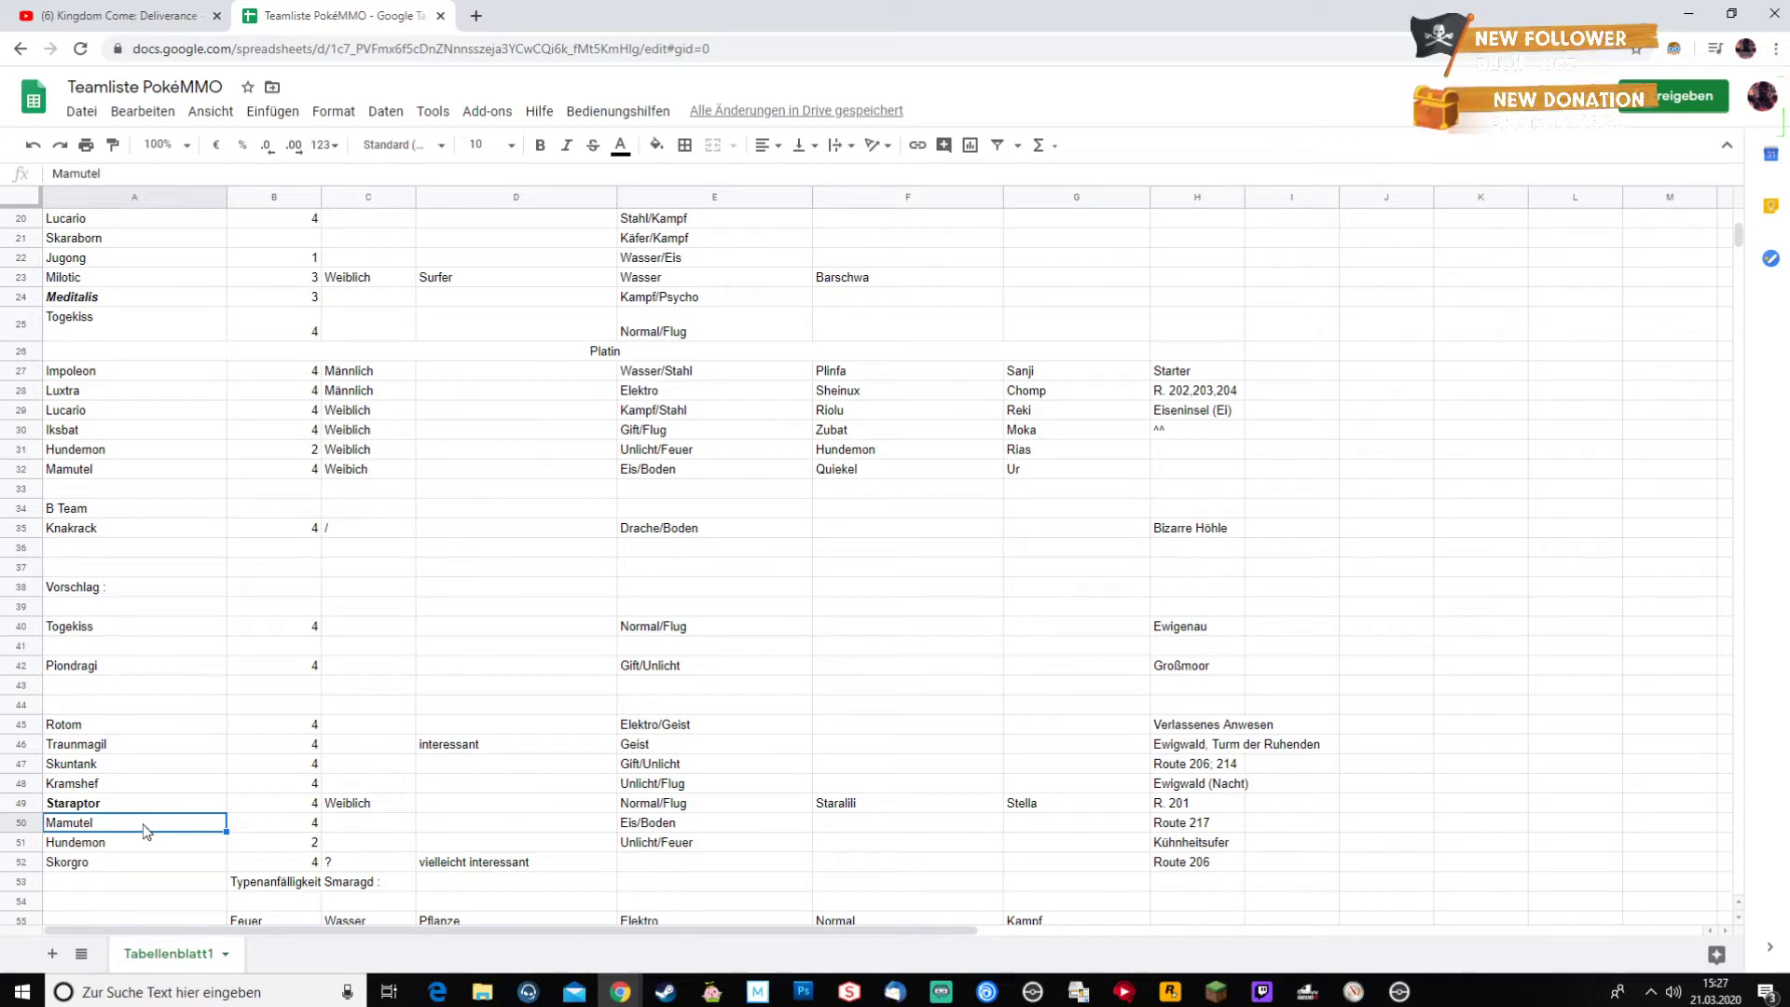
pyautogui.moveTo(137, 825); pyautogui.dragTo(1229, 849)
pyautogui.press('Delete')
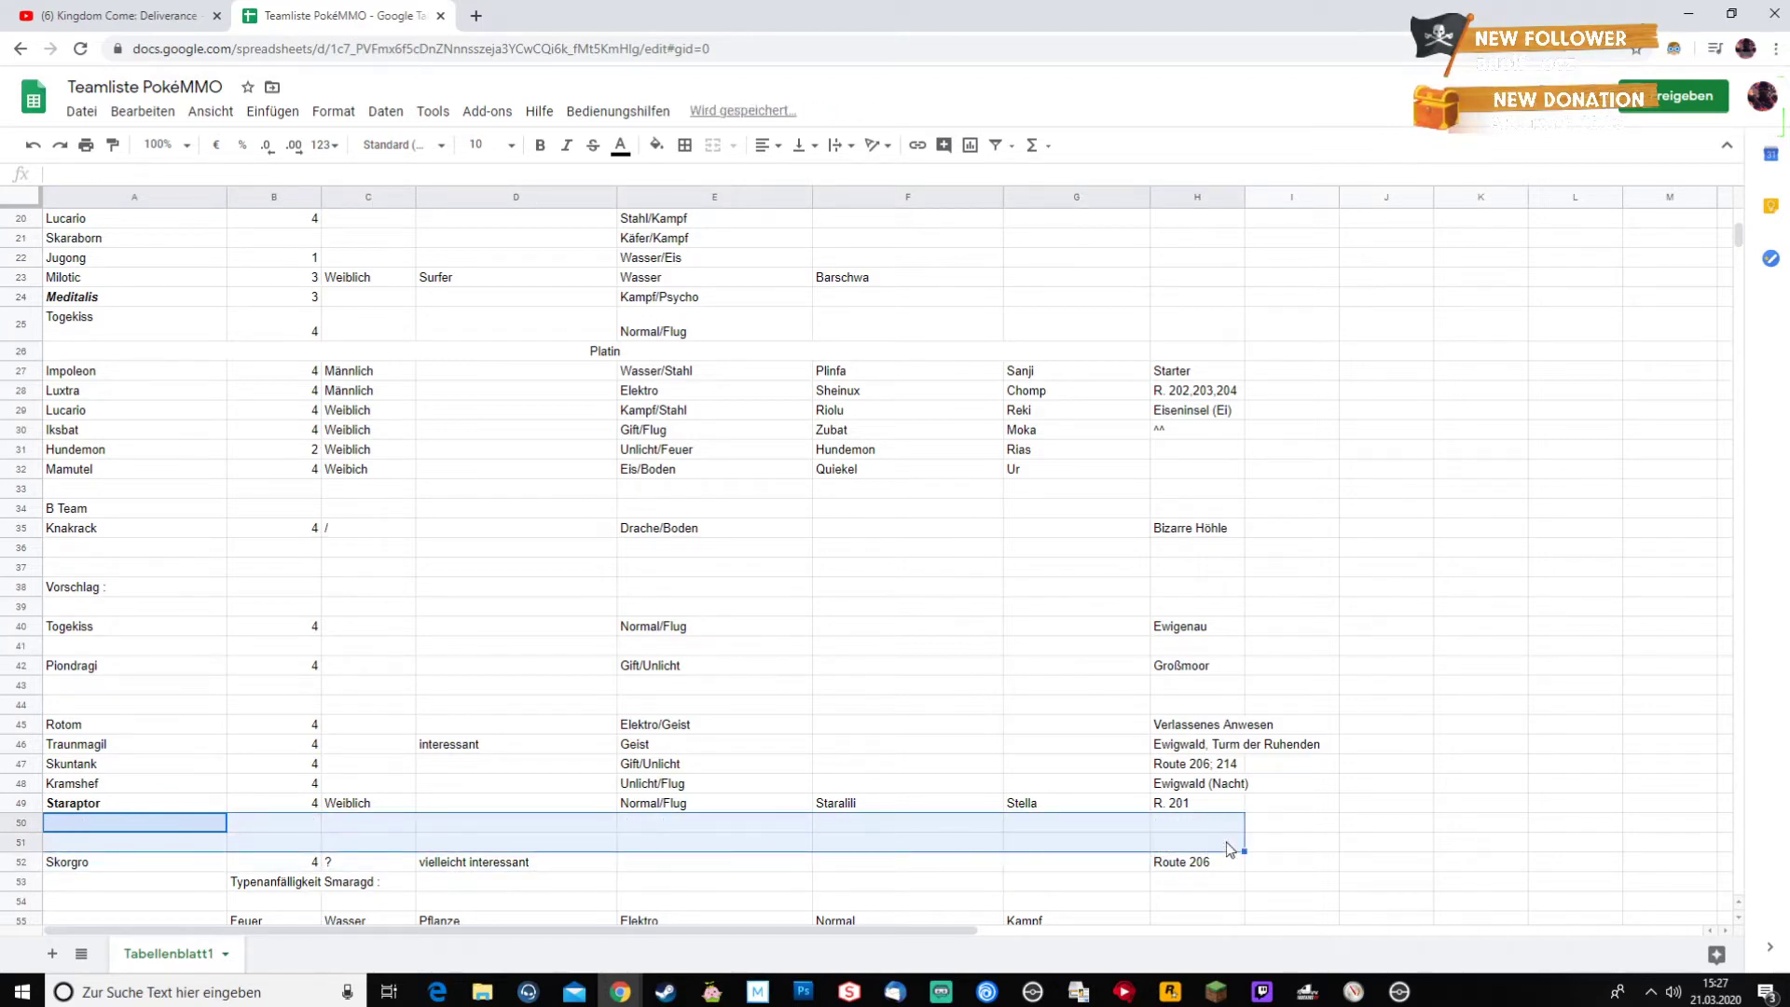
pyautogui.click(1353, 808)
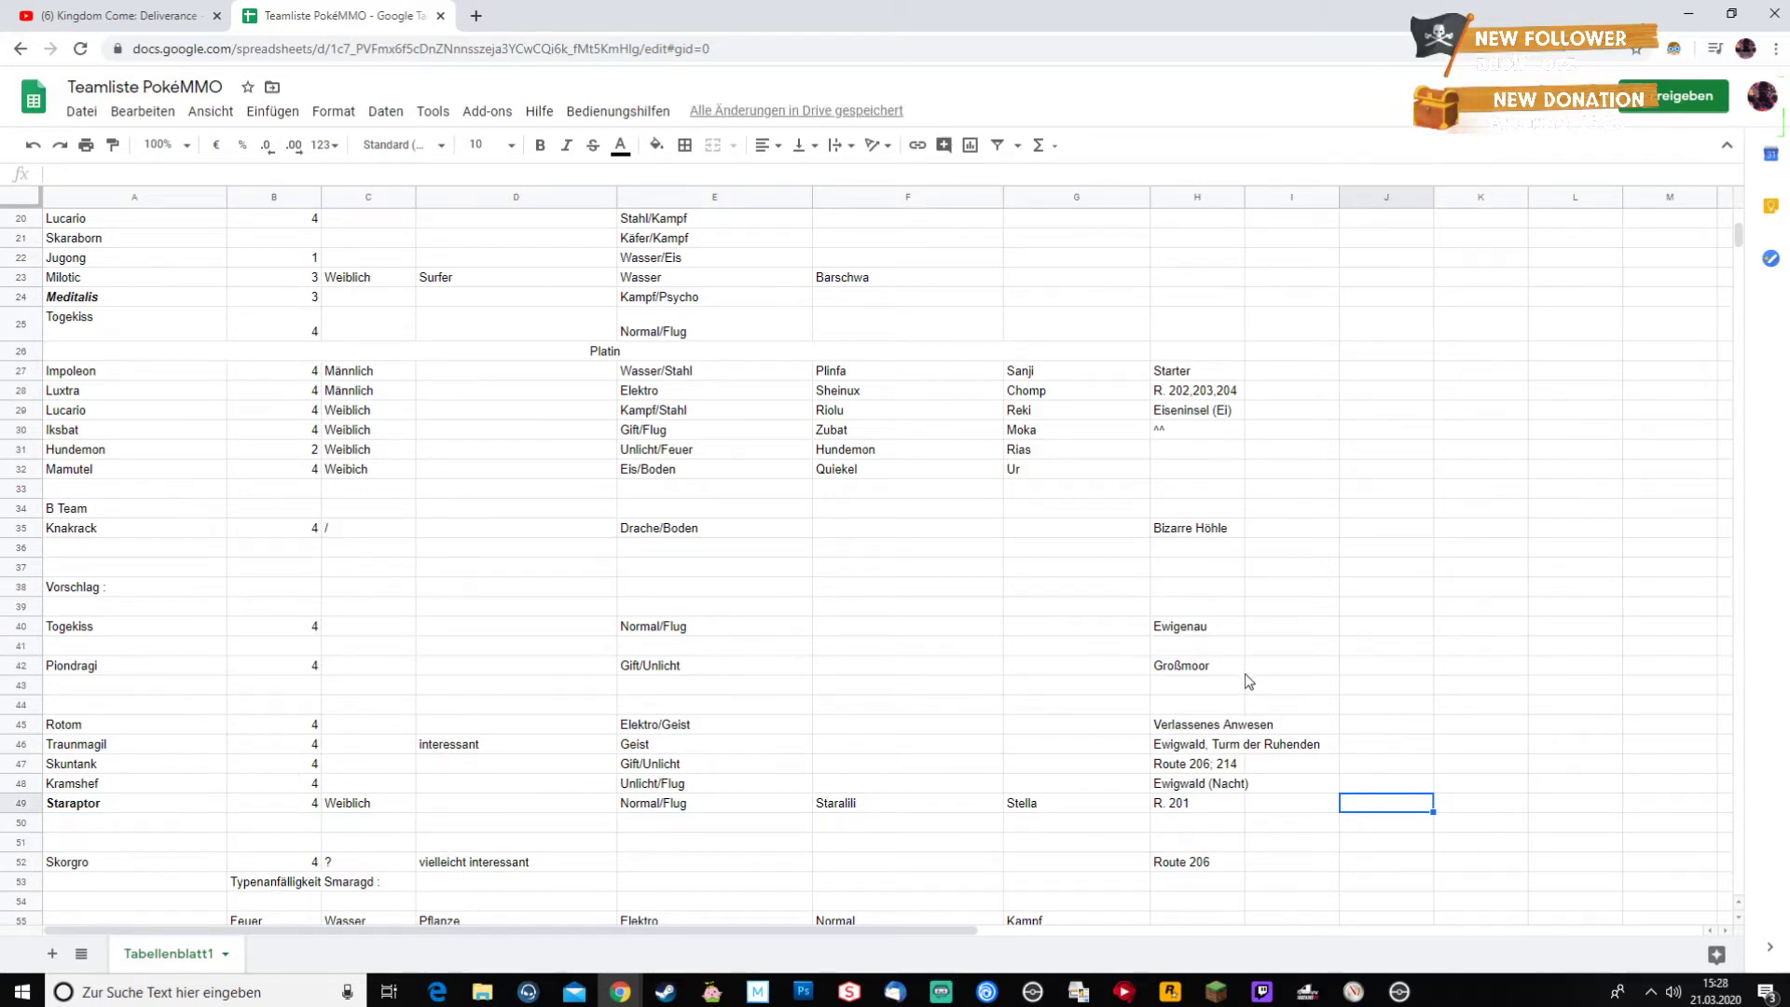
# - Review the Vorschlag, Hoenn and Platin lists for further B Team candidates, ending on the empty cell A36 below Knakrack
pyautogui.moveTo(1231, 668); pyautogui.dragTo(144, 680)
pyautogui.click(132, 668)
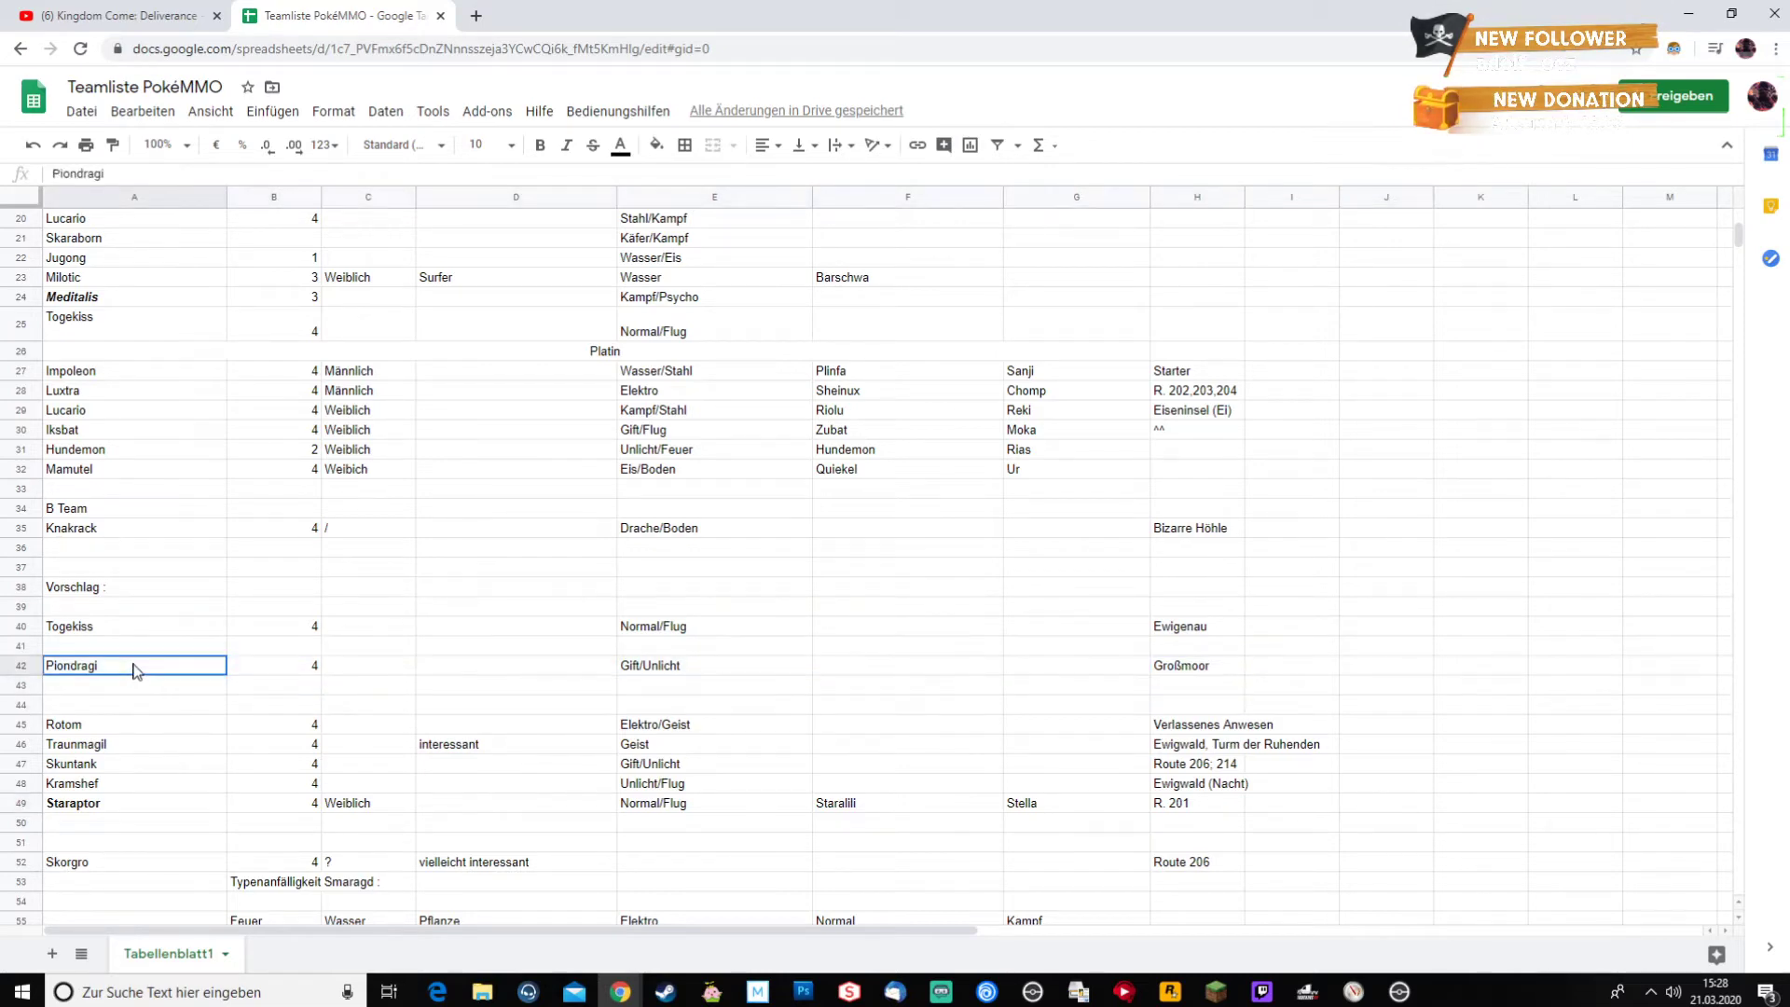
pyautogui.click(136, 652)
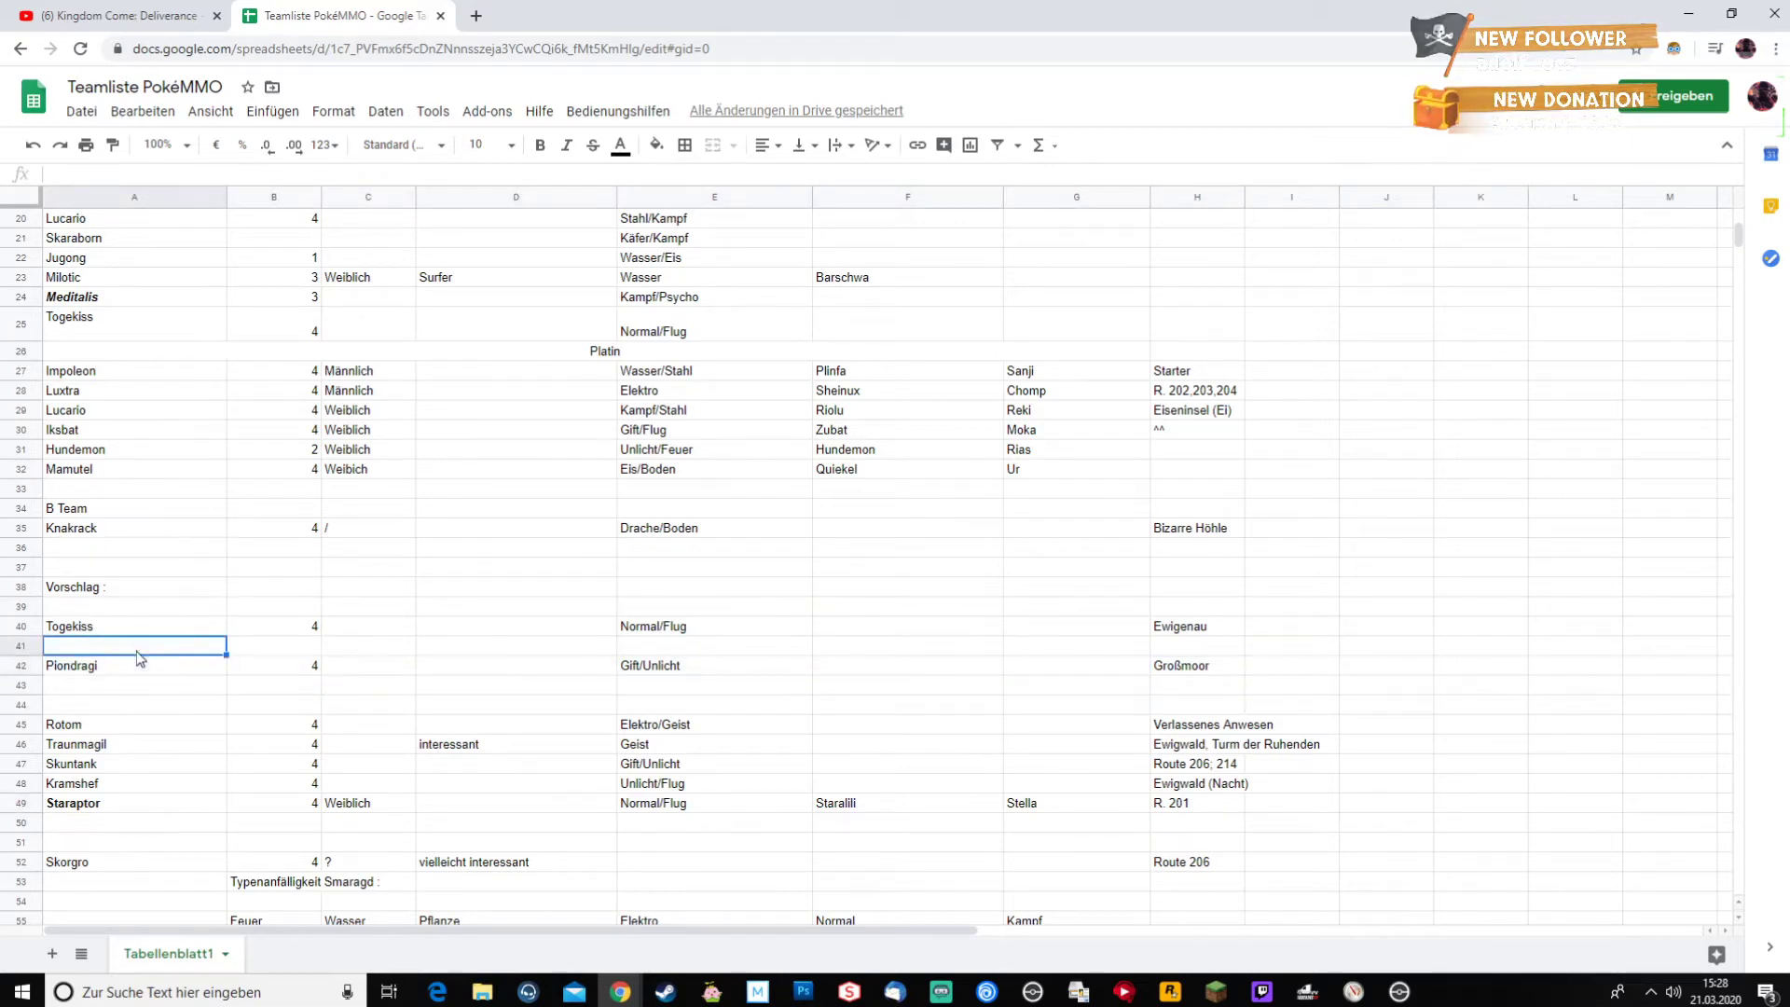
pyautogui.click(156, 688)
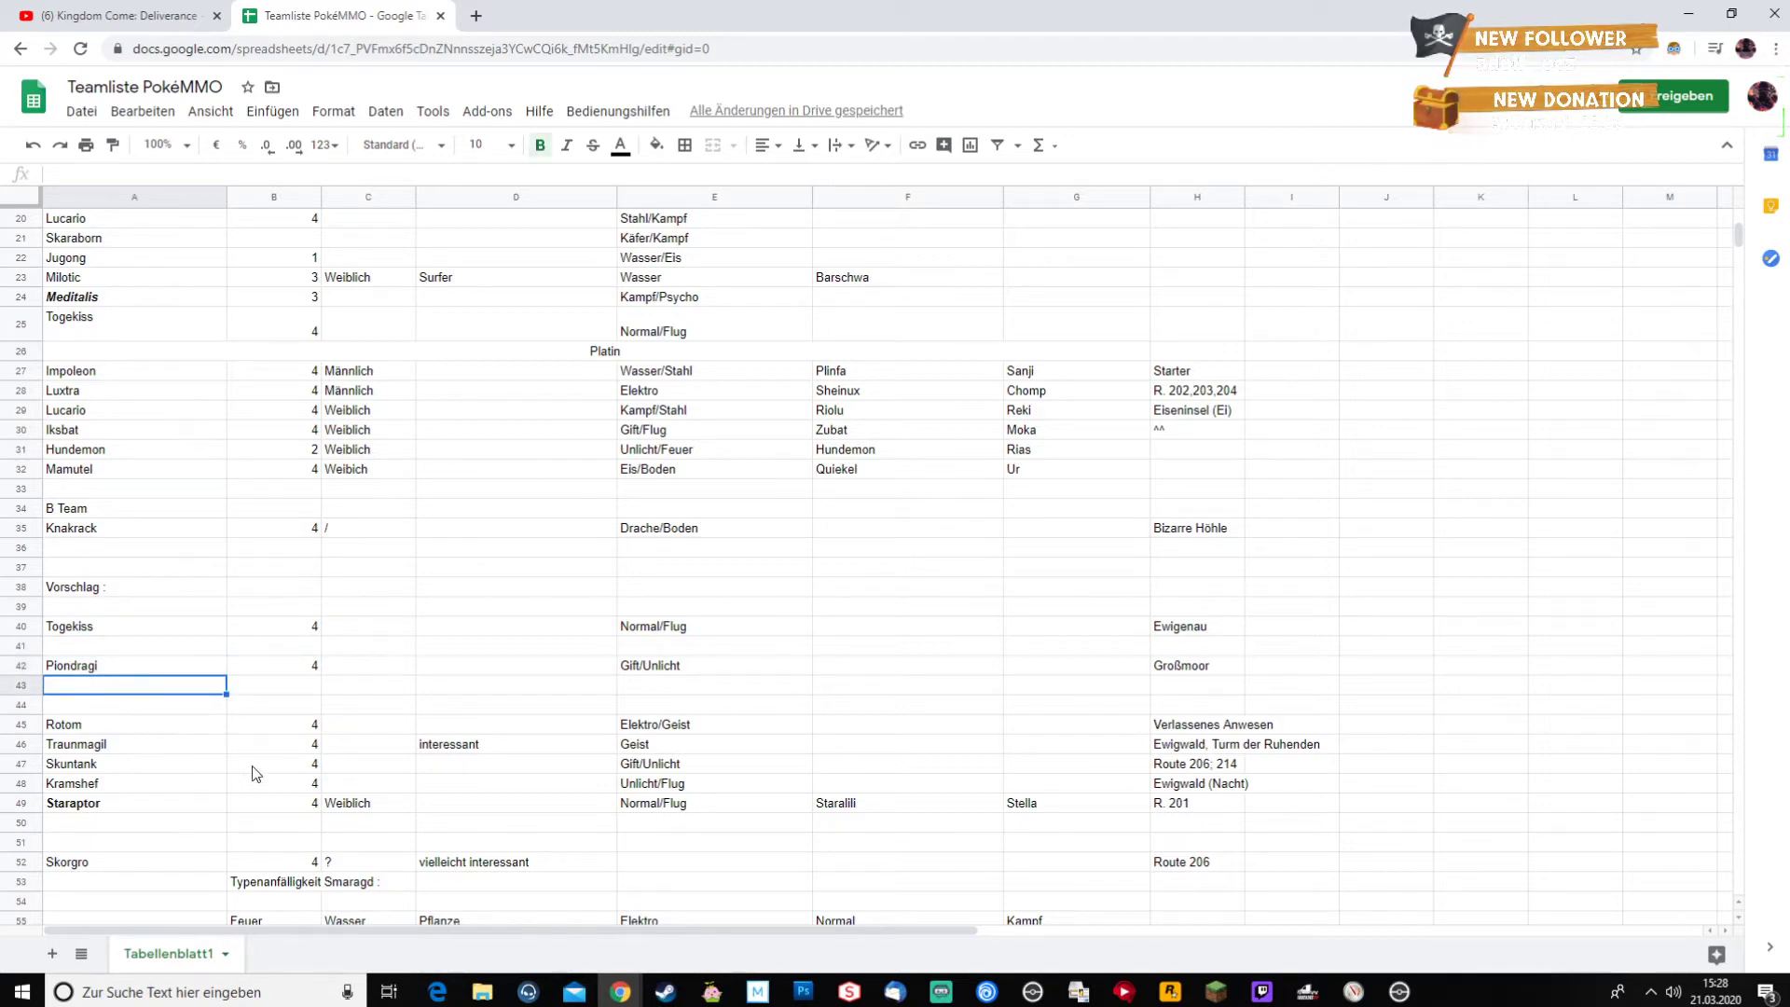
pyautogui.scroll(-4, 186, 750)
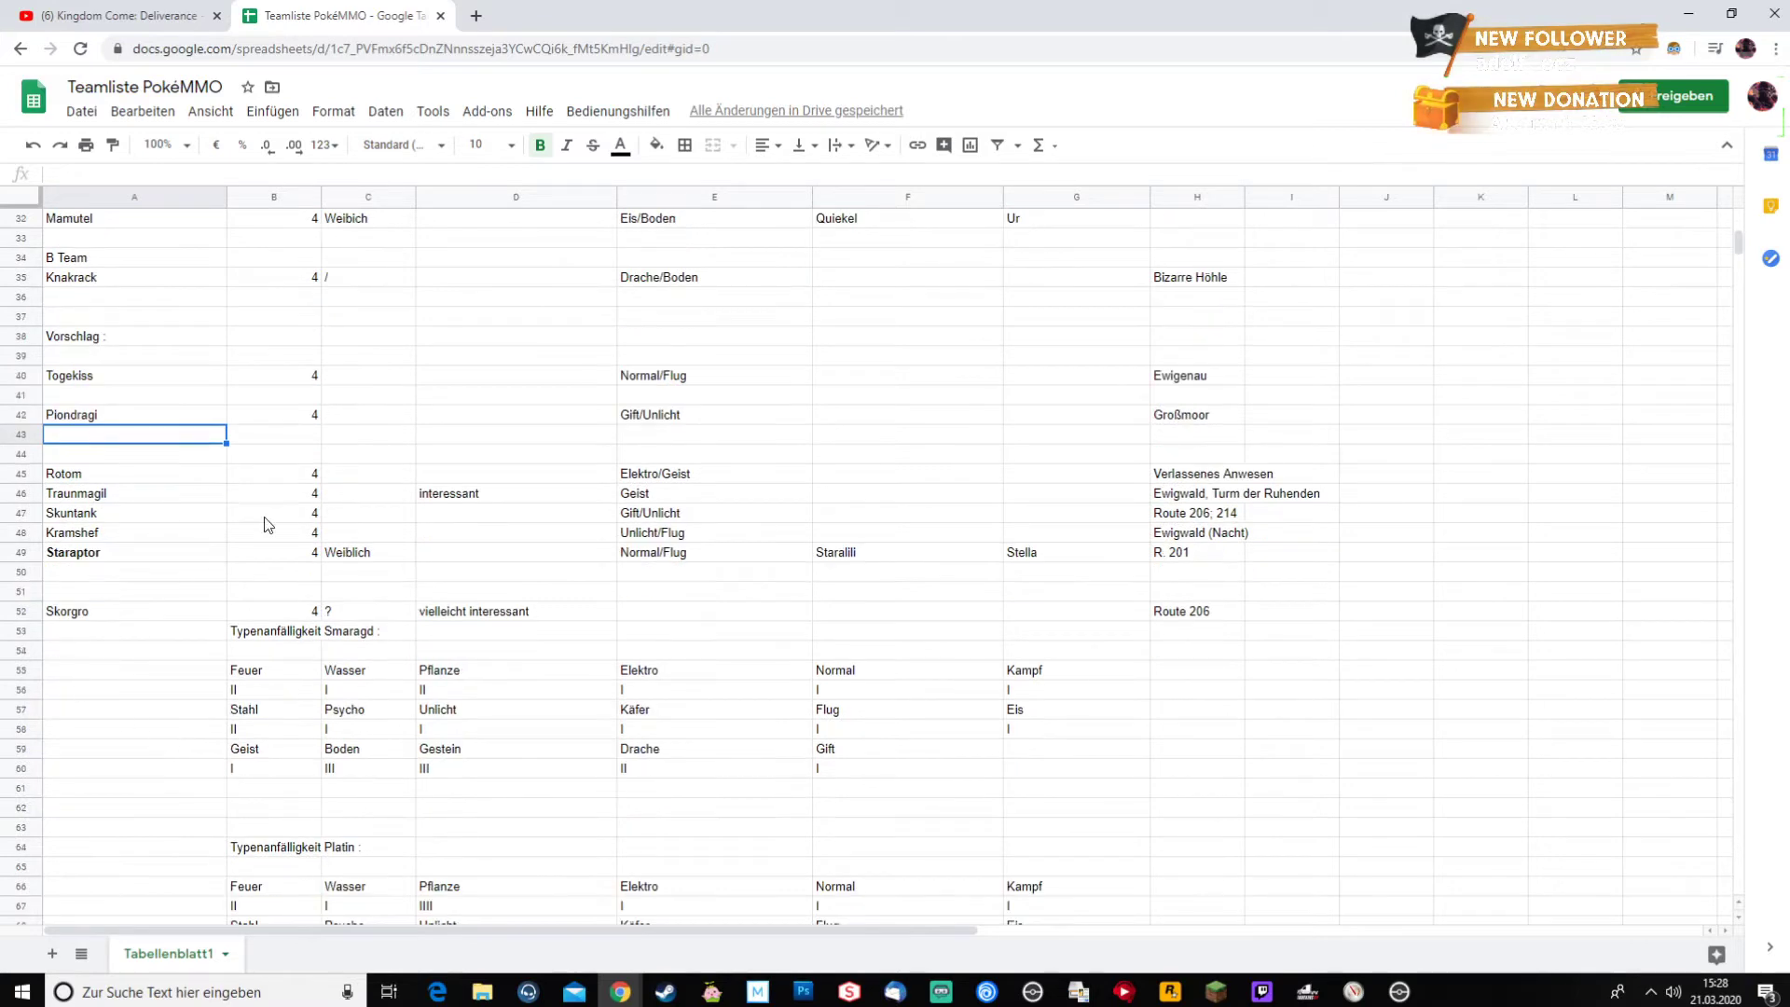
pyautogui.scroll(2, 186, 578)
pyautogui.scroll(2, 191, 601)
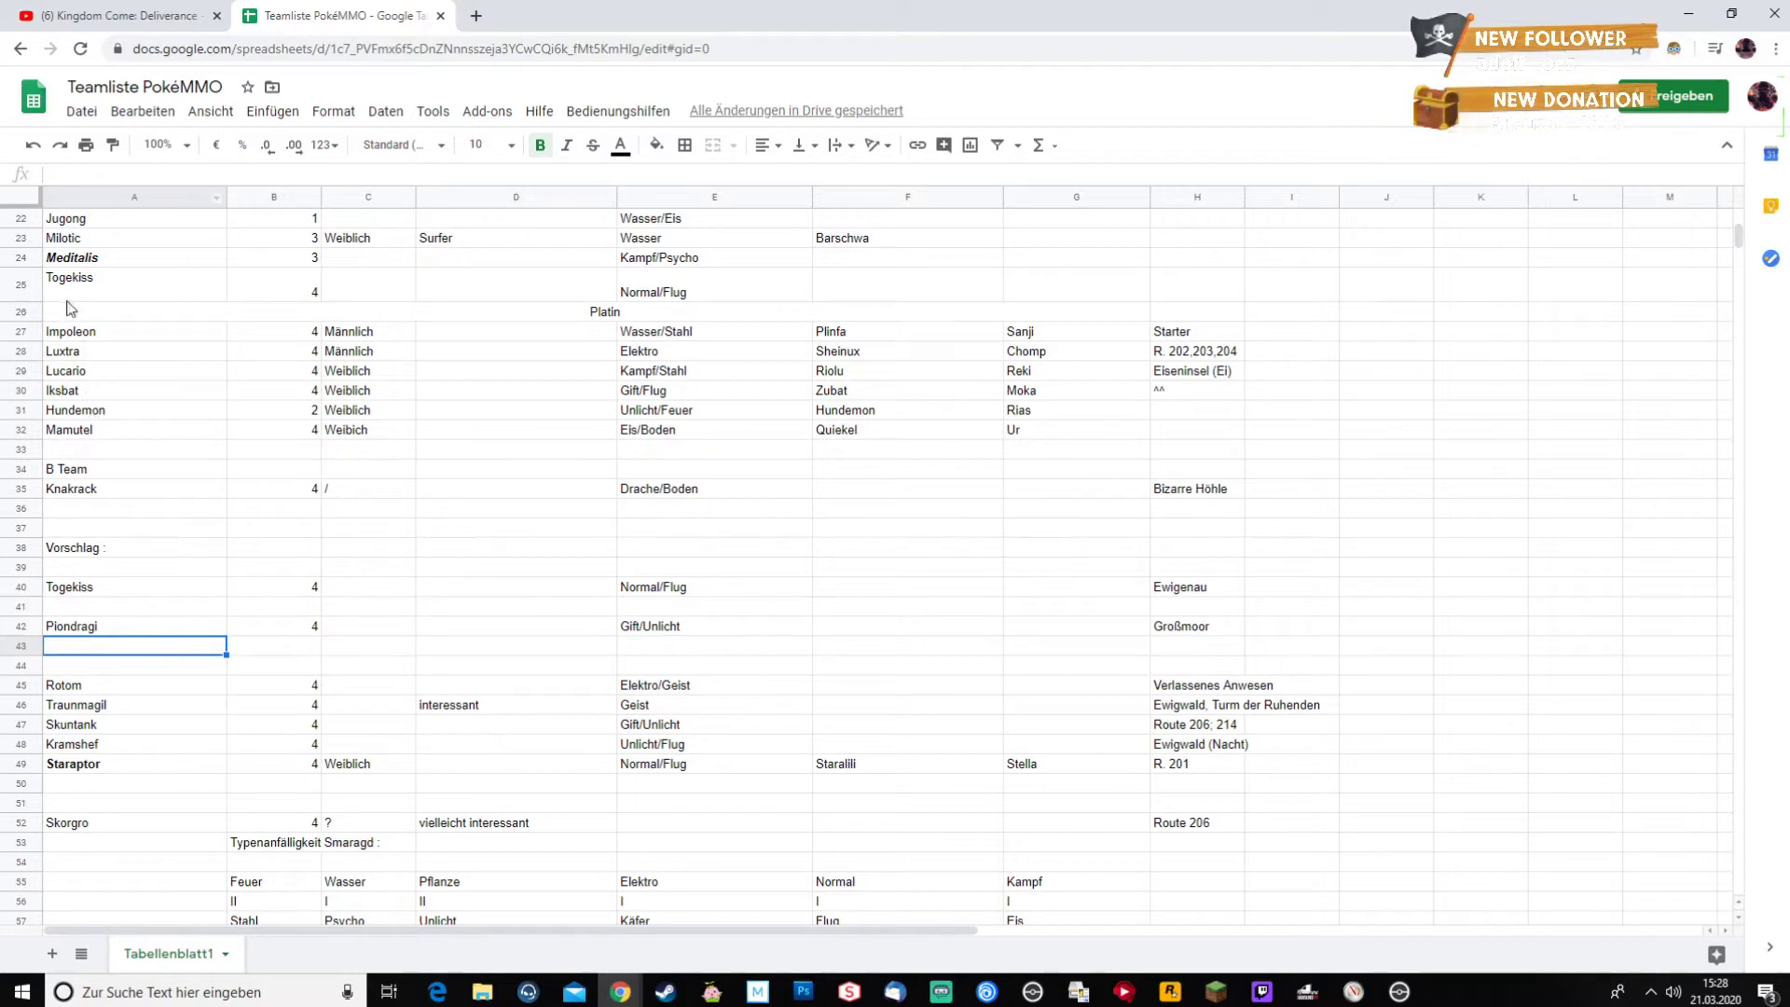
pyautogui.scroll(4, 71, 459)
pyautogui.scroll(1, 69, 457)
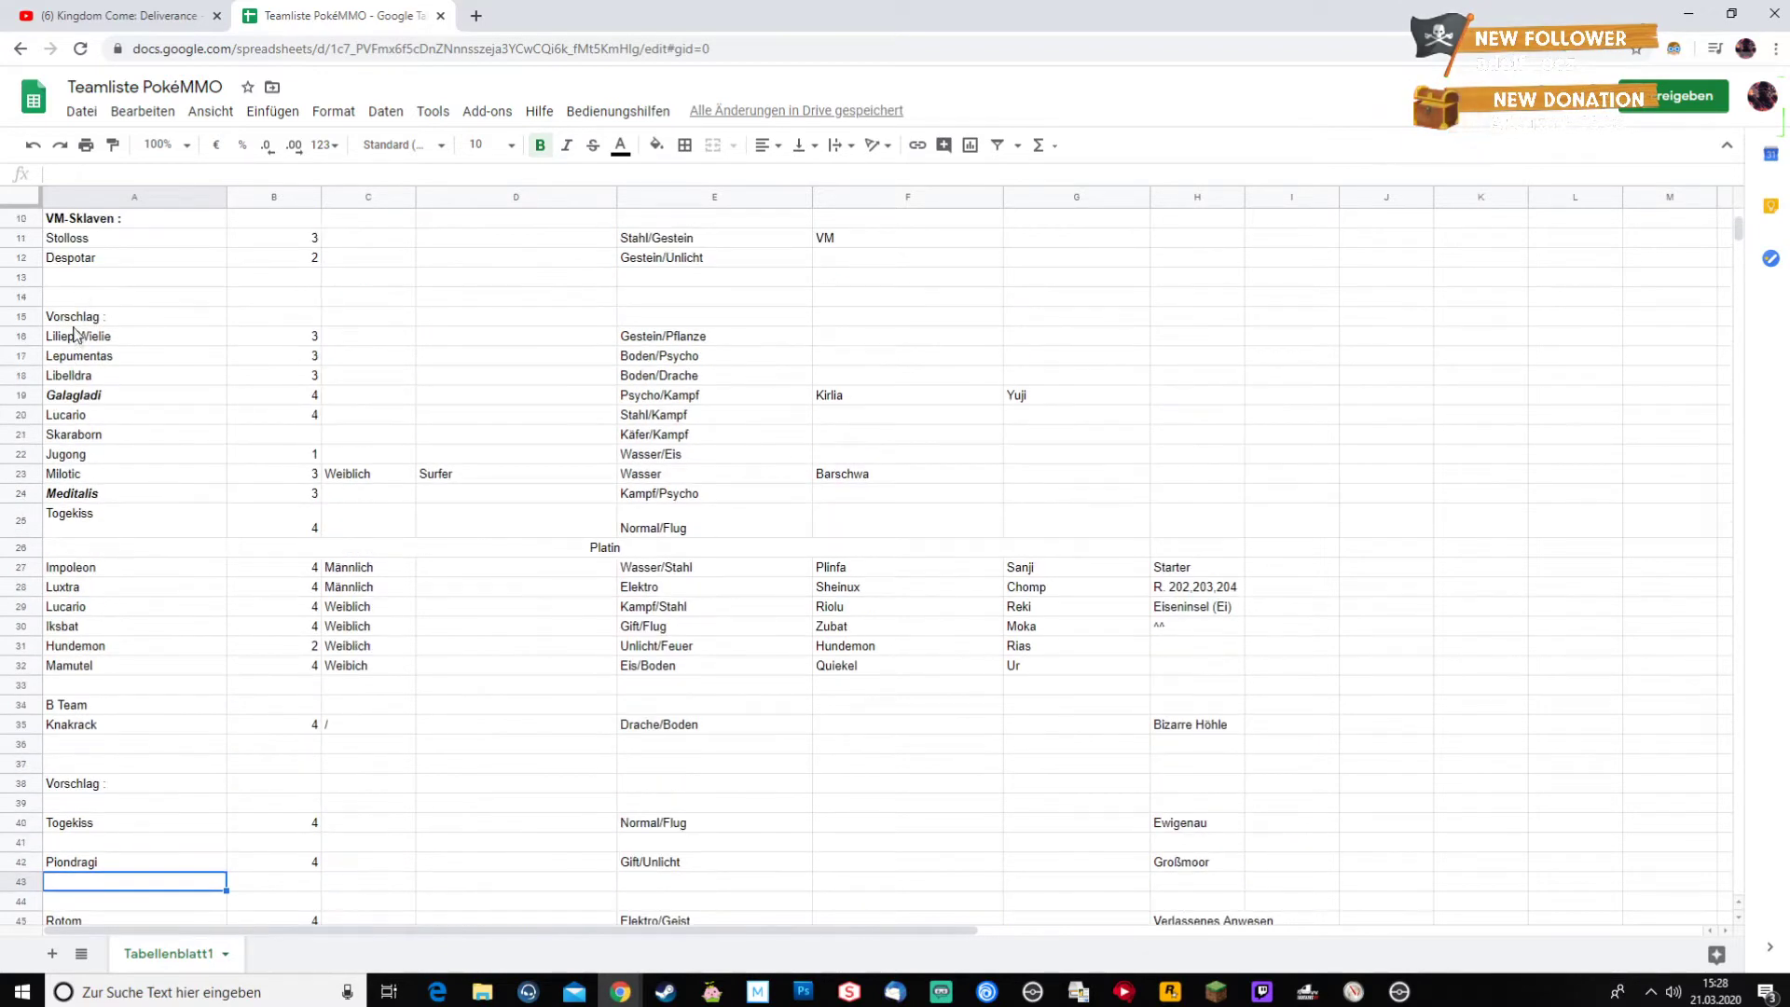
pyautogui.scroll(4, 84, 452)
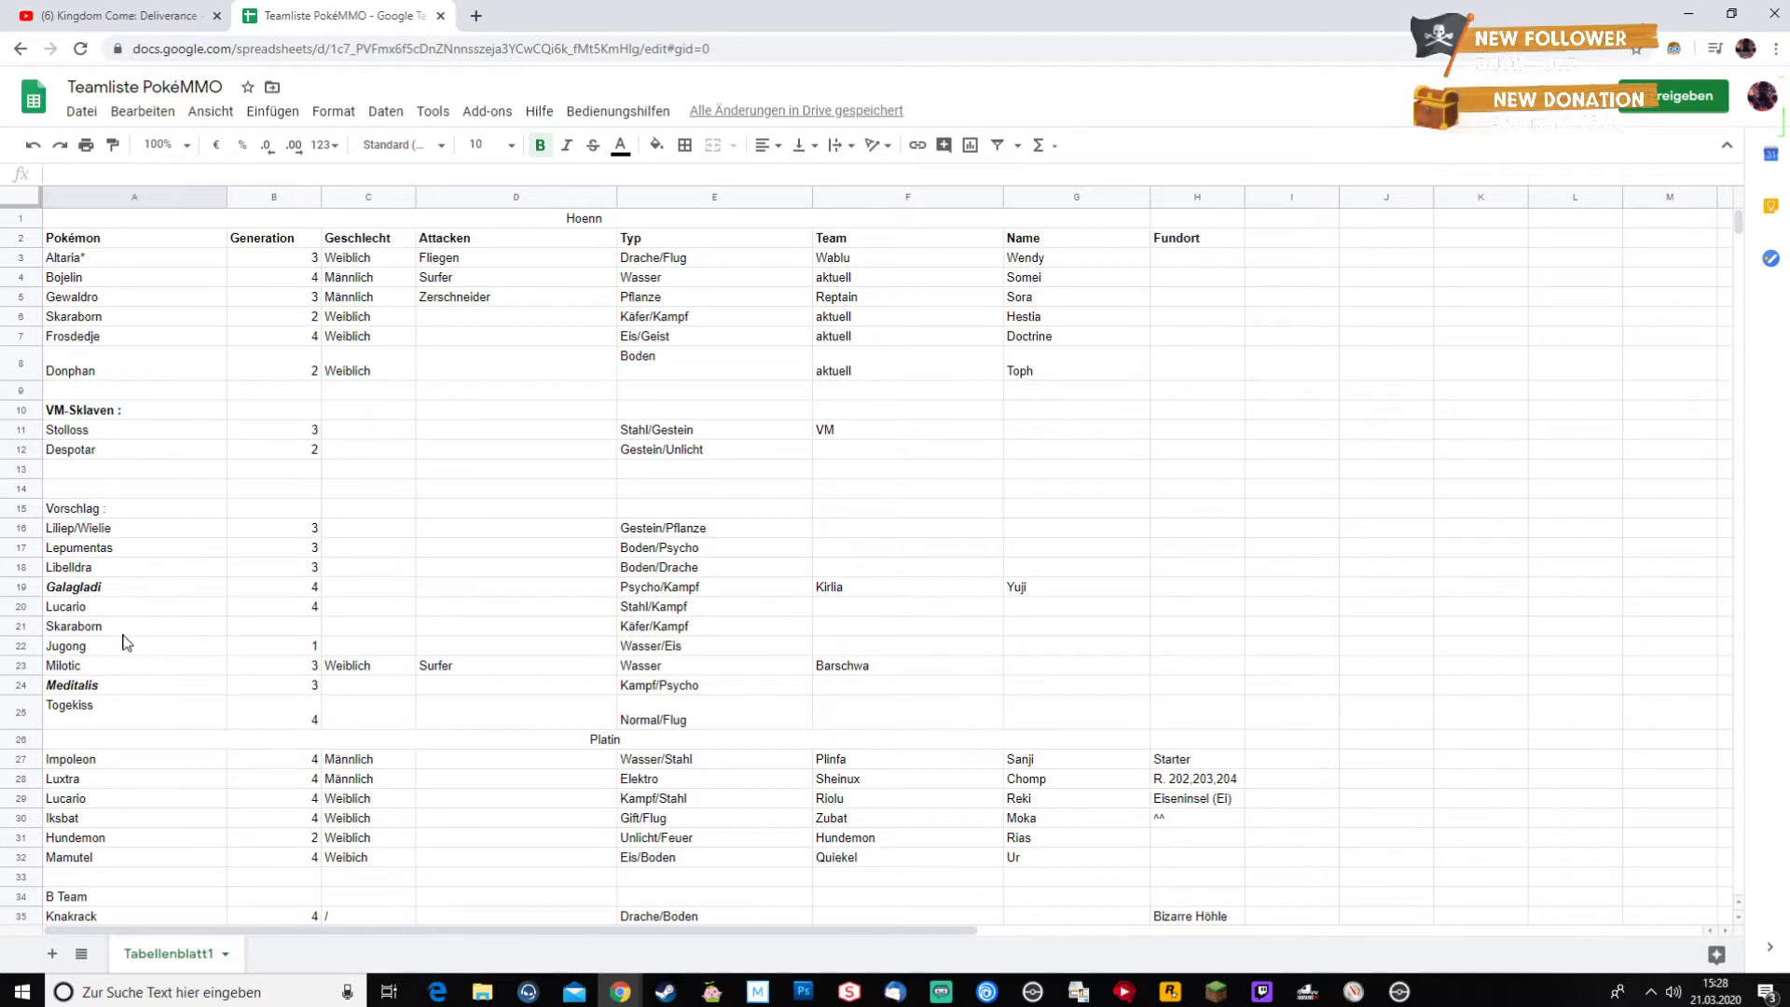
pyautogui.scroll(-3, 121, 644)
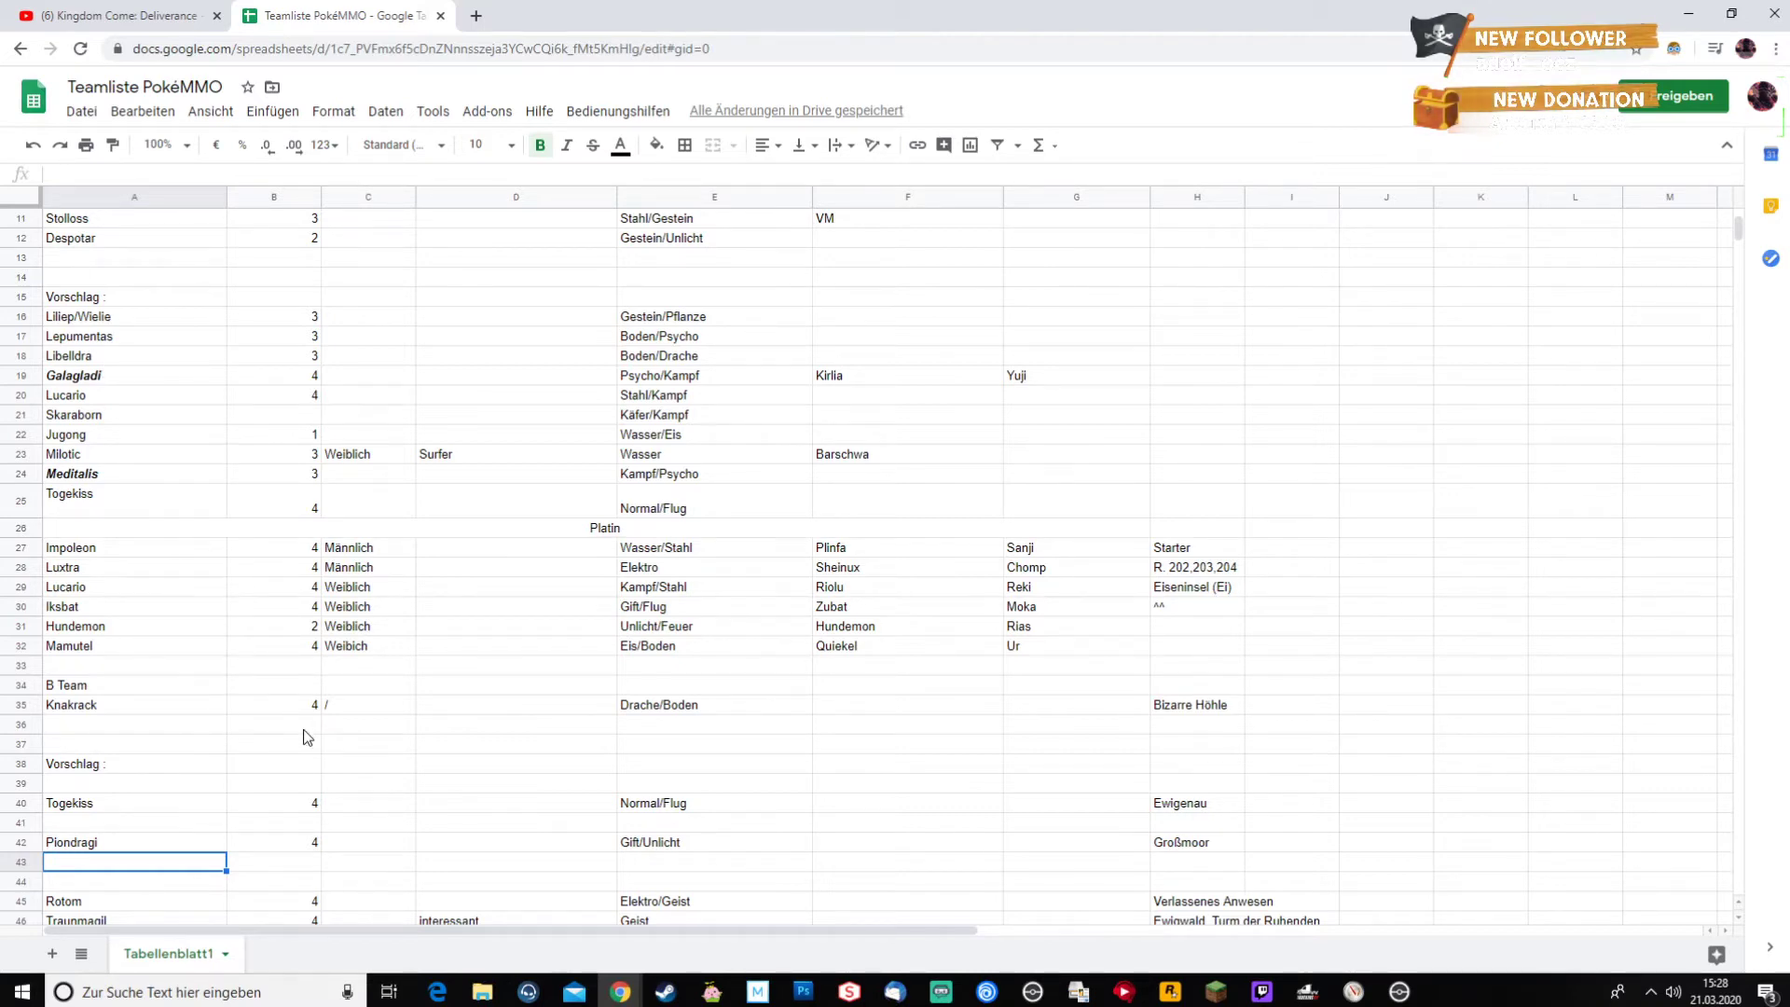
pyautogui.scroll(-1, 308, 738)
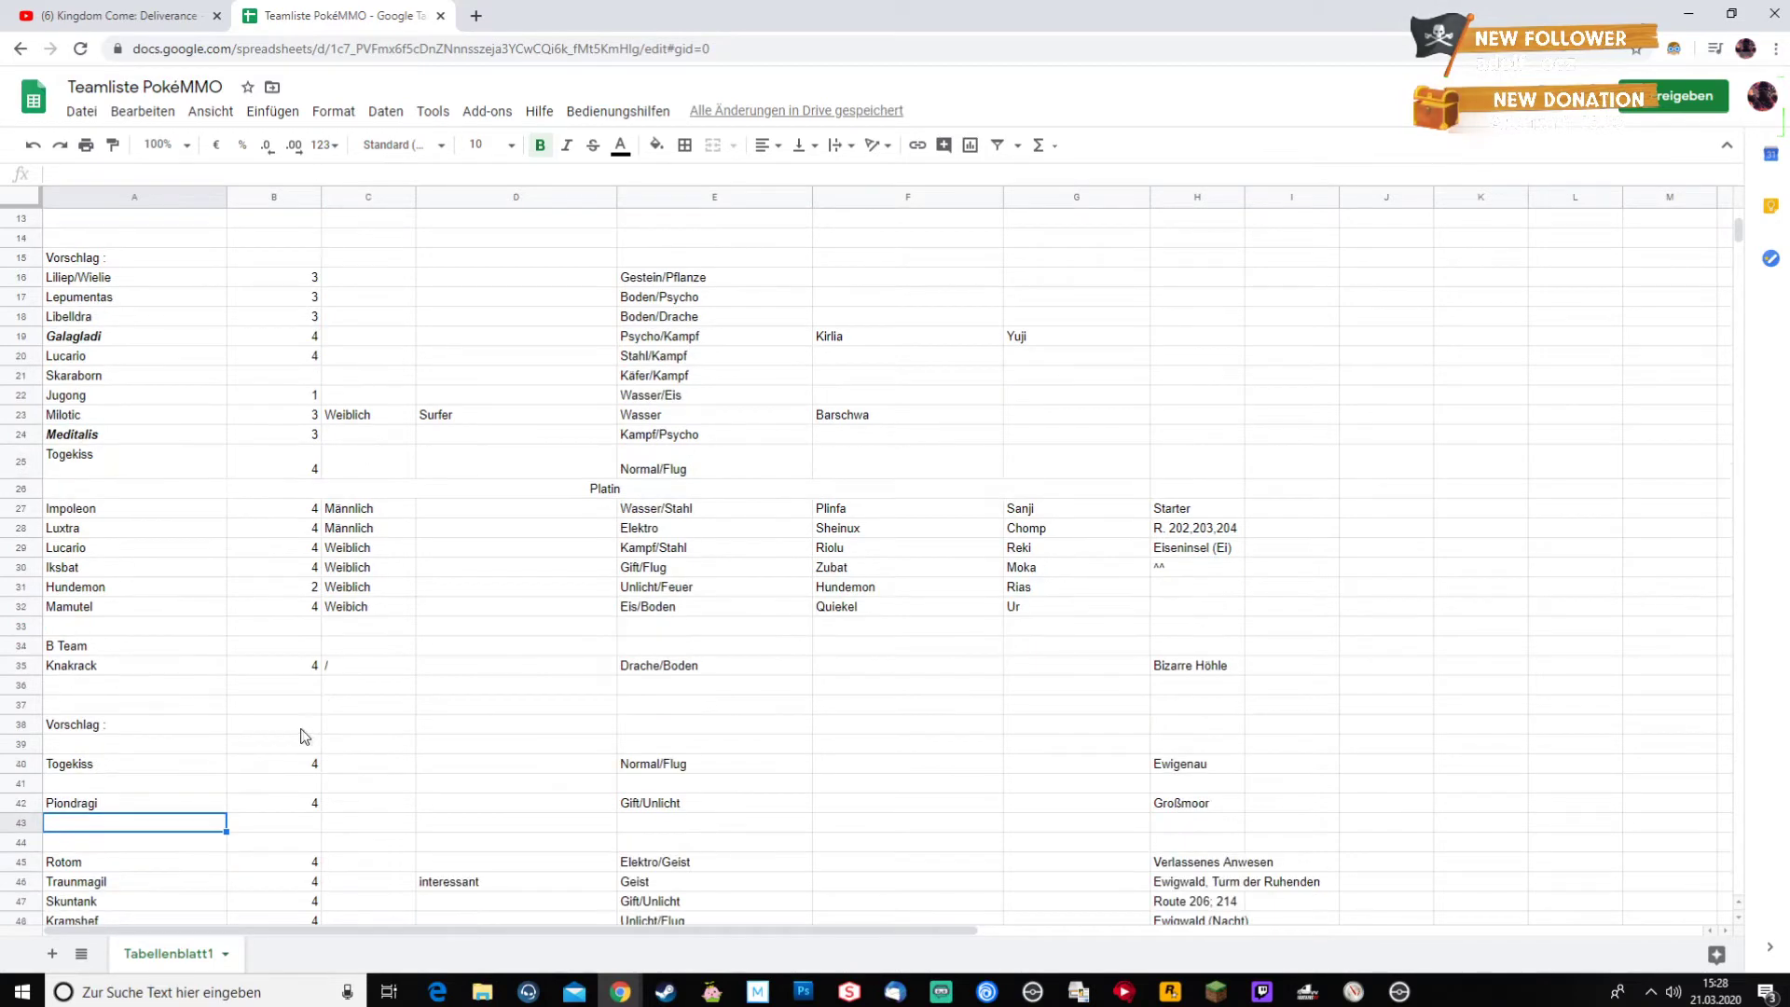
pyautogui.click(118, 692)
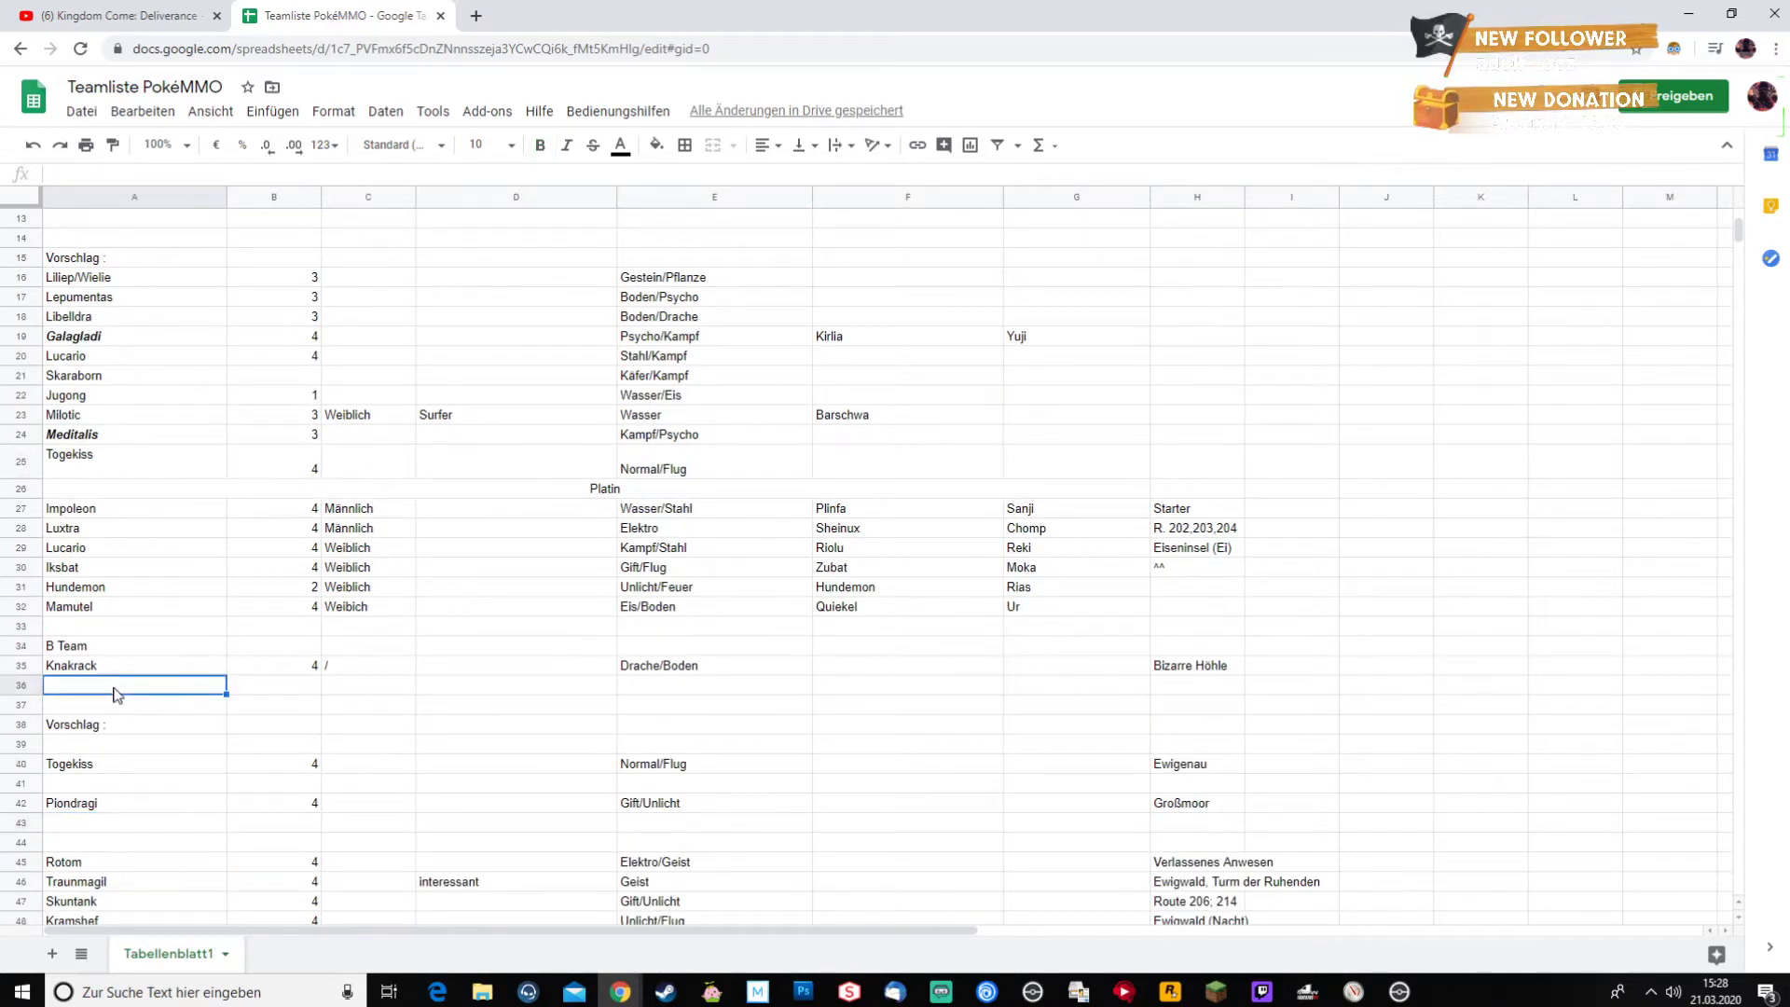
# - Open the Bisafans.de Bilderdex page for Generation IV in a new browser tab
pyautogui.click(477, 15)
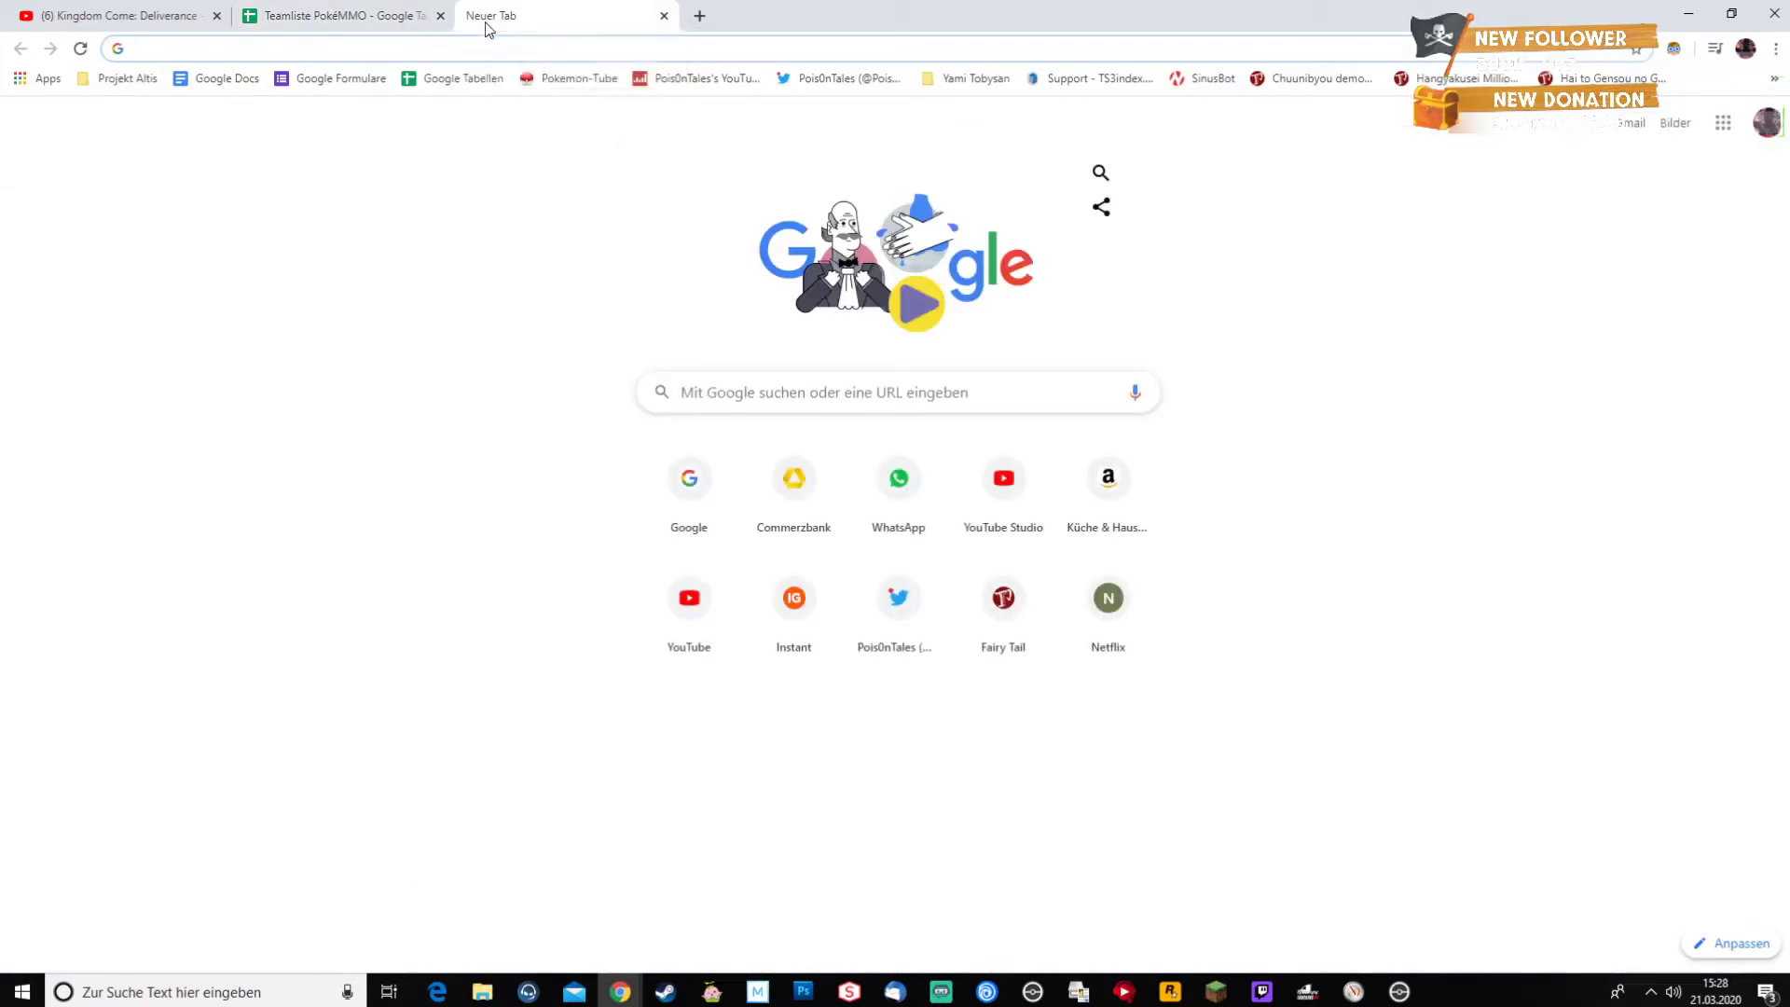
pyautogui.write('Bi')
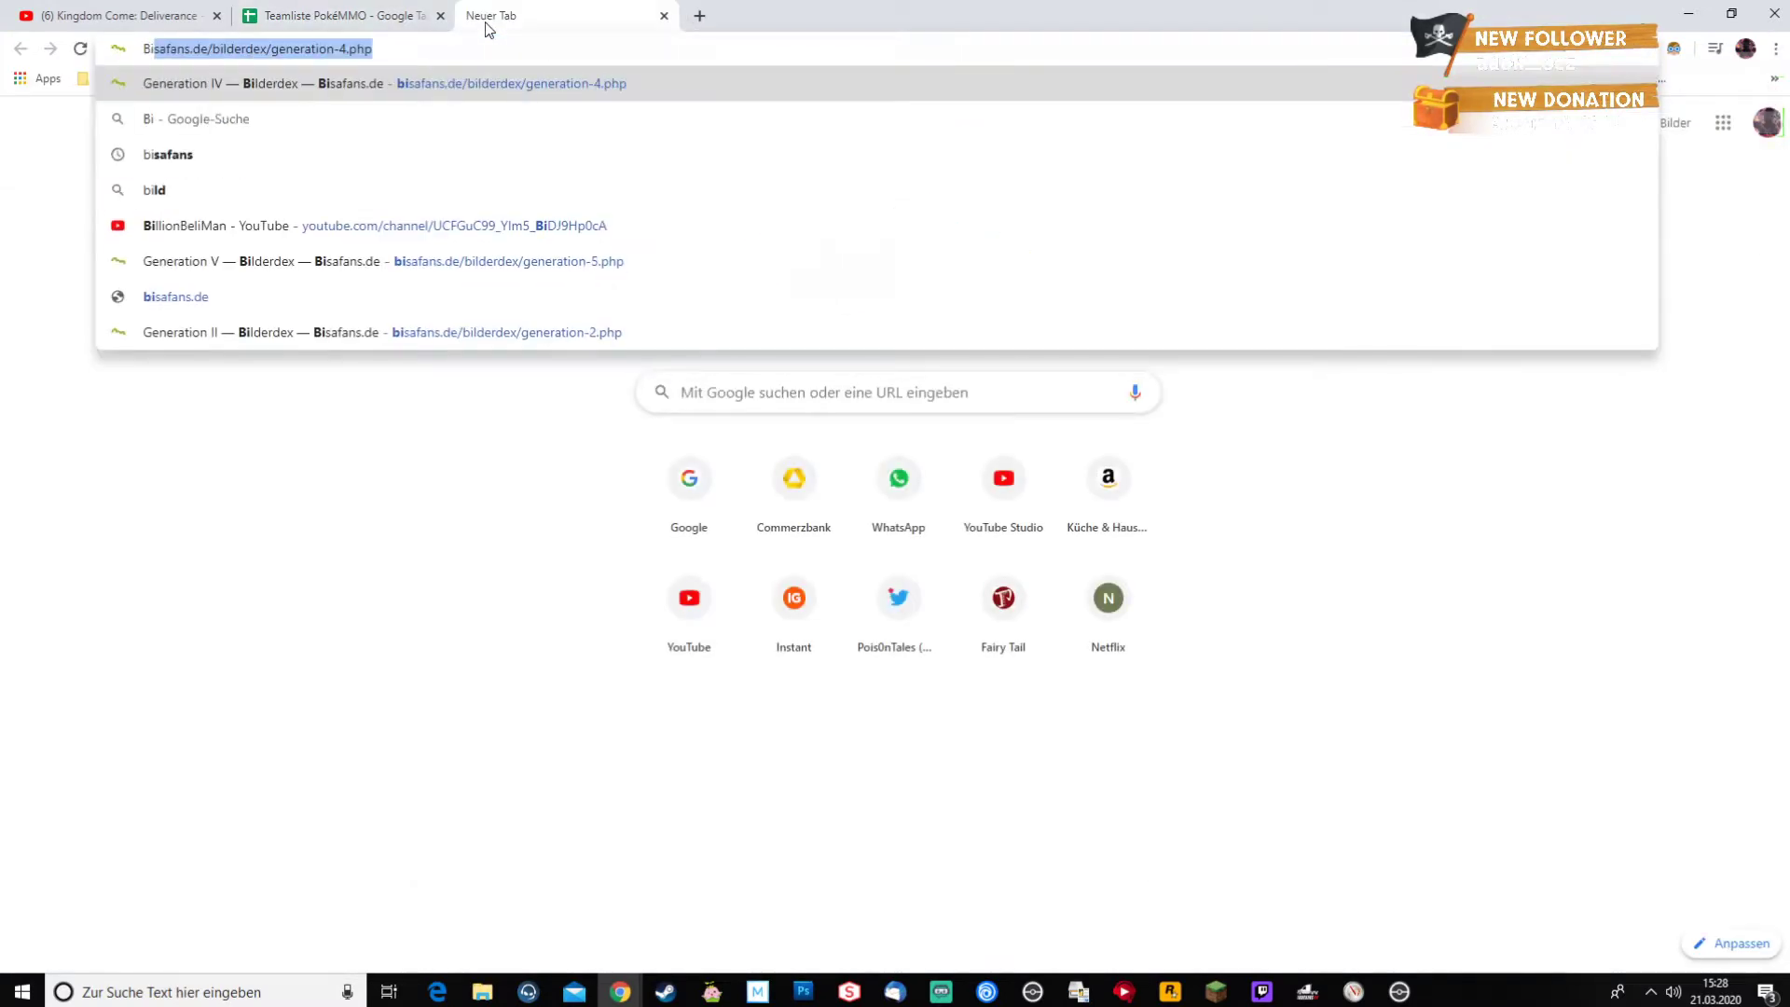
pyautogui.press('Return')
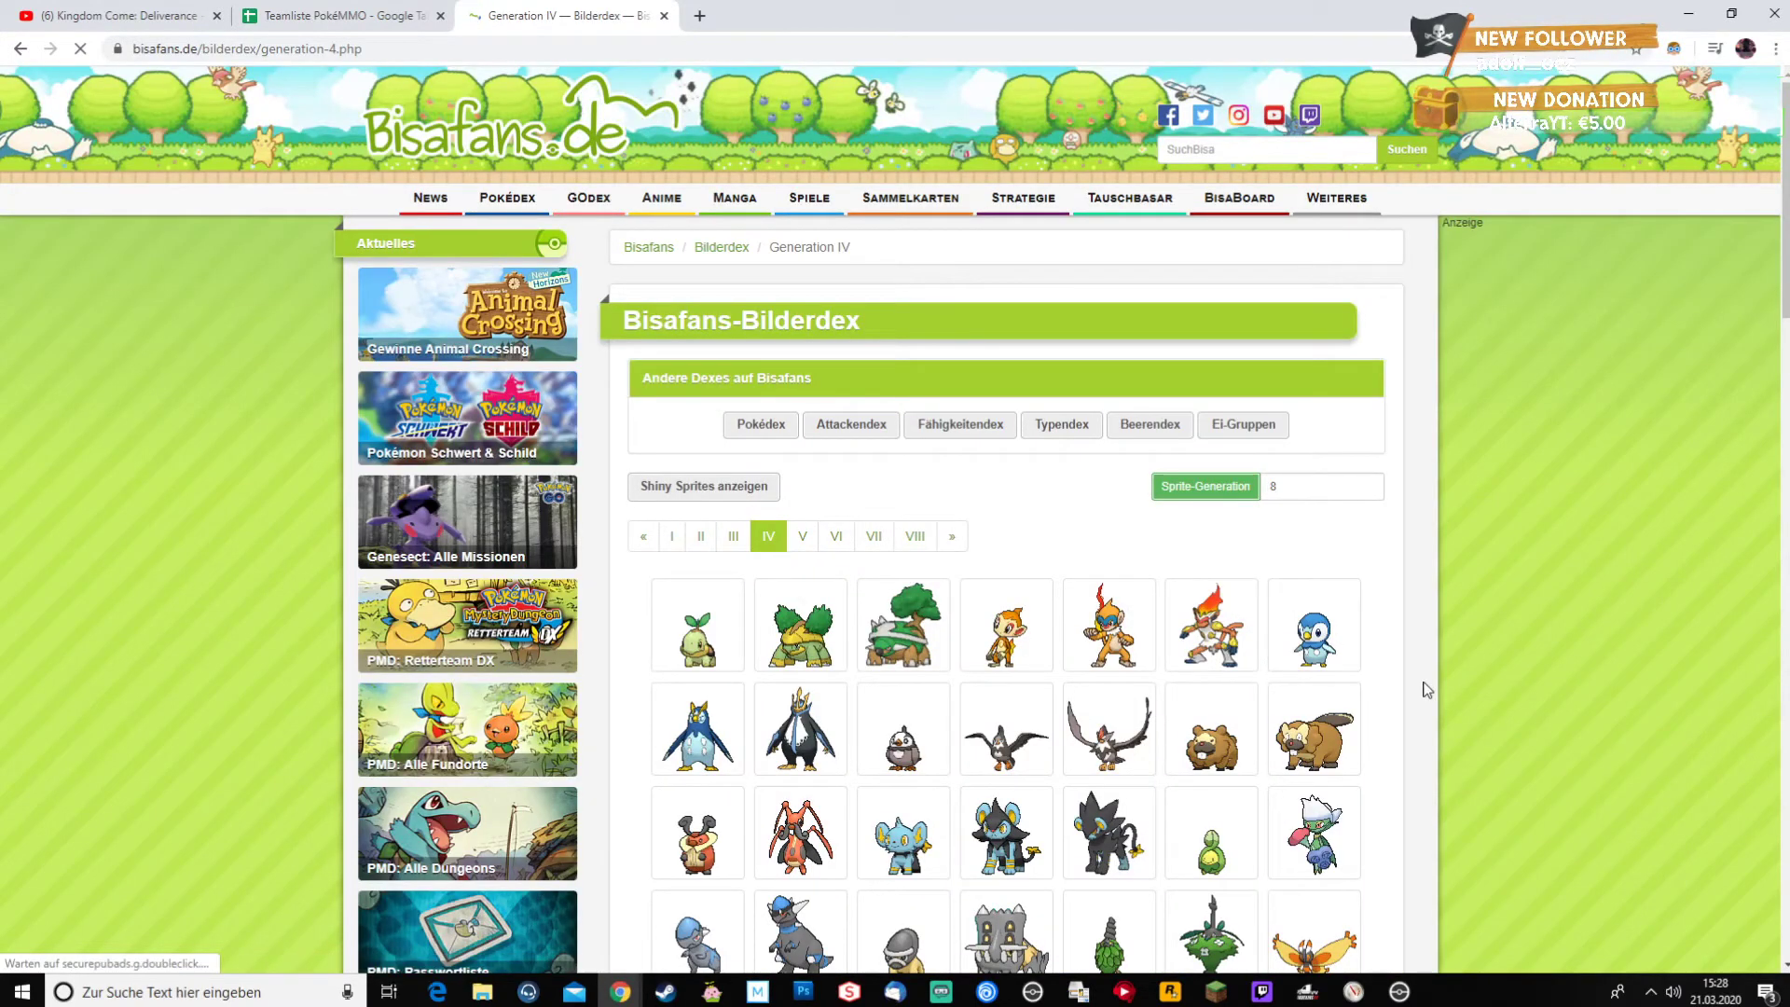
# - Look through the Generation IV Pokémon images for B Team candidates, checking them against the team list spreadsheet
pyautogui.scroll(-3, 1424, 692)
pyautogui.scroll(-7, 1424, 692)
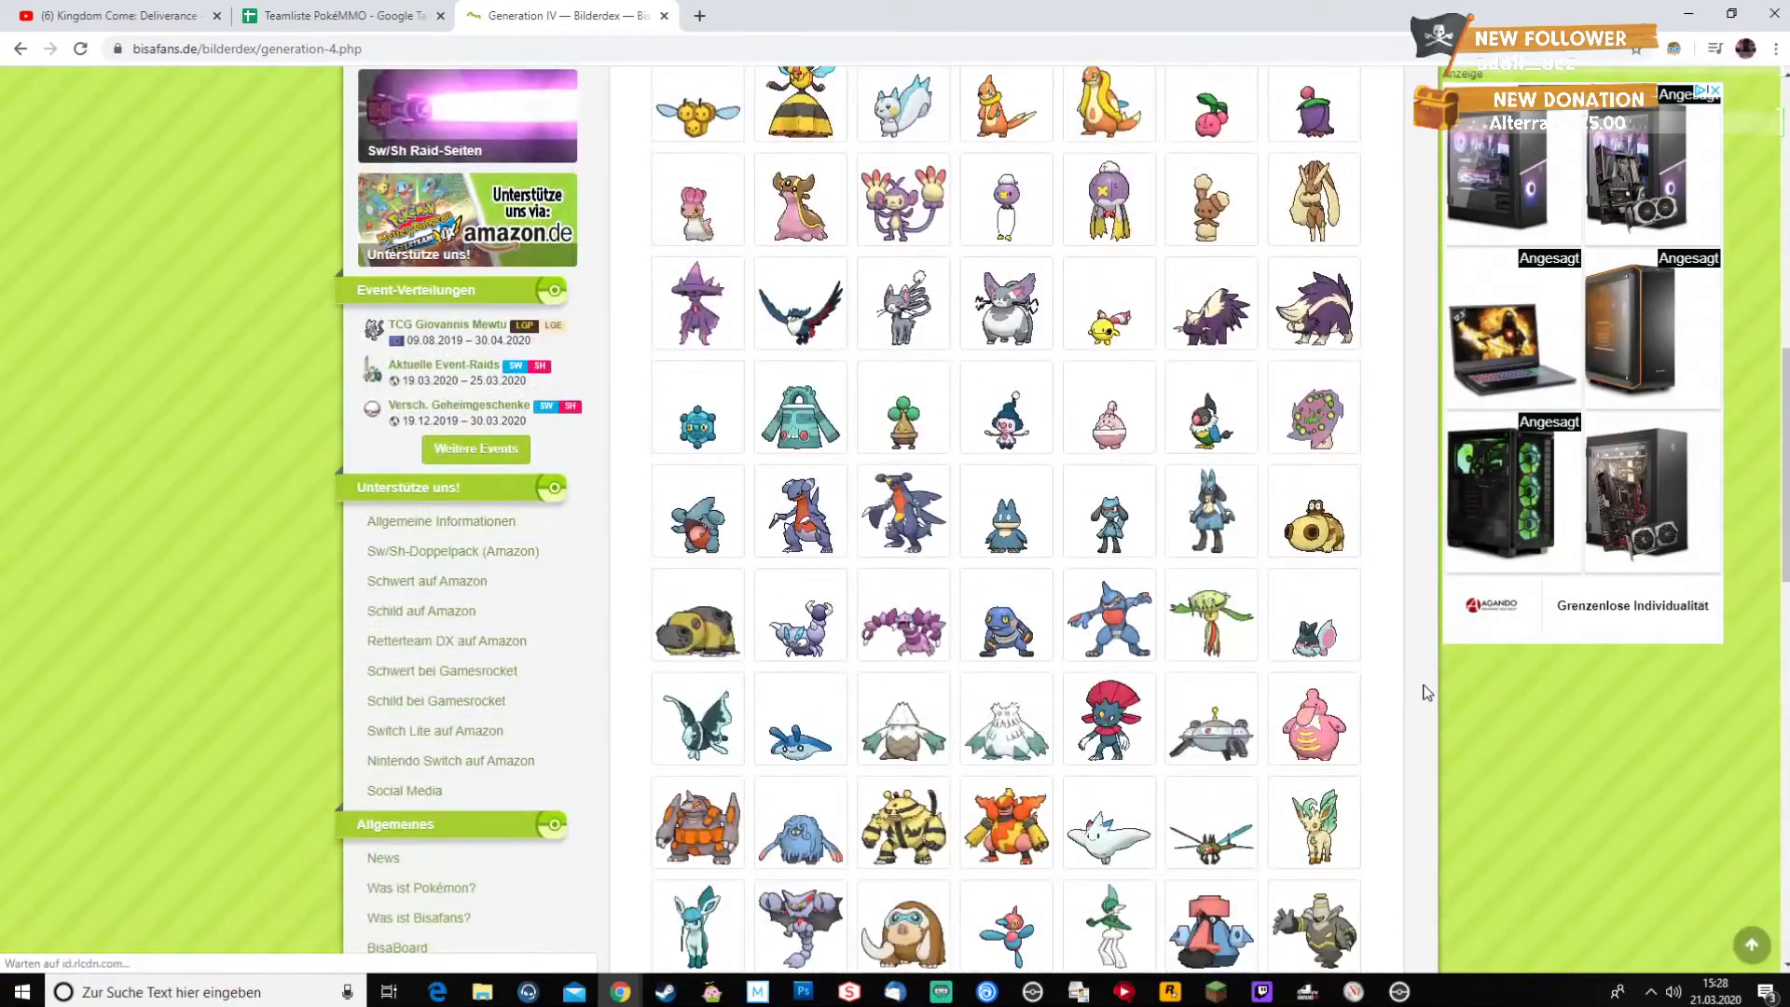
pyautogui.scroll(-5, 1424, 692)
pyautogui.scroll(15, 1419, 690)
pyautogui.scroll(-6, 1427, 699)
pyautogui.scroll(-9, 1423, 700)
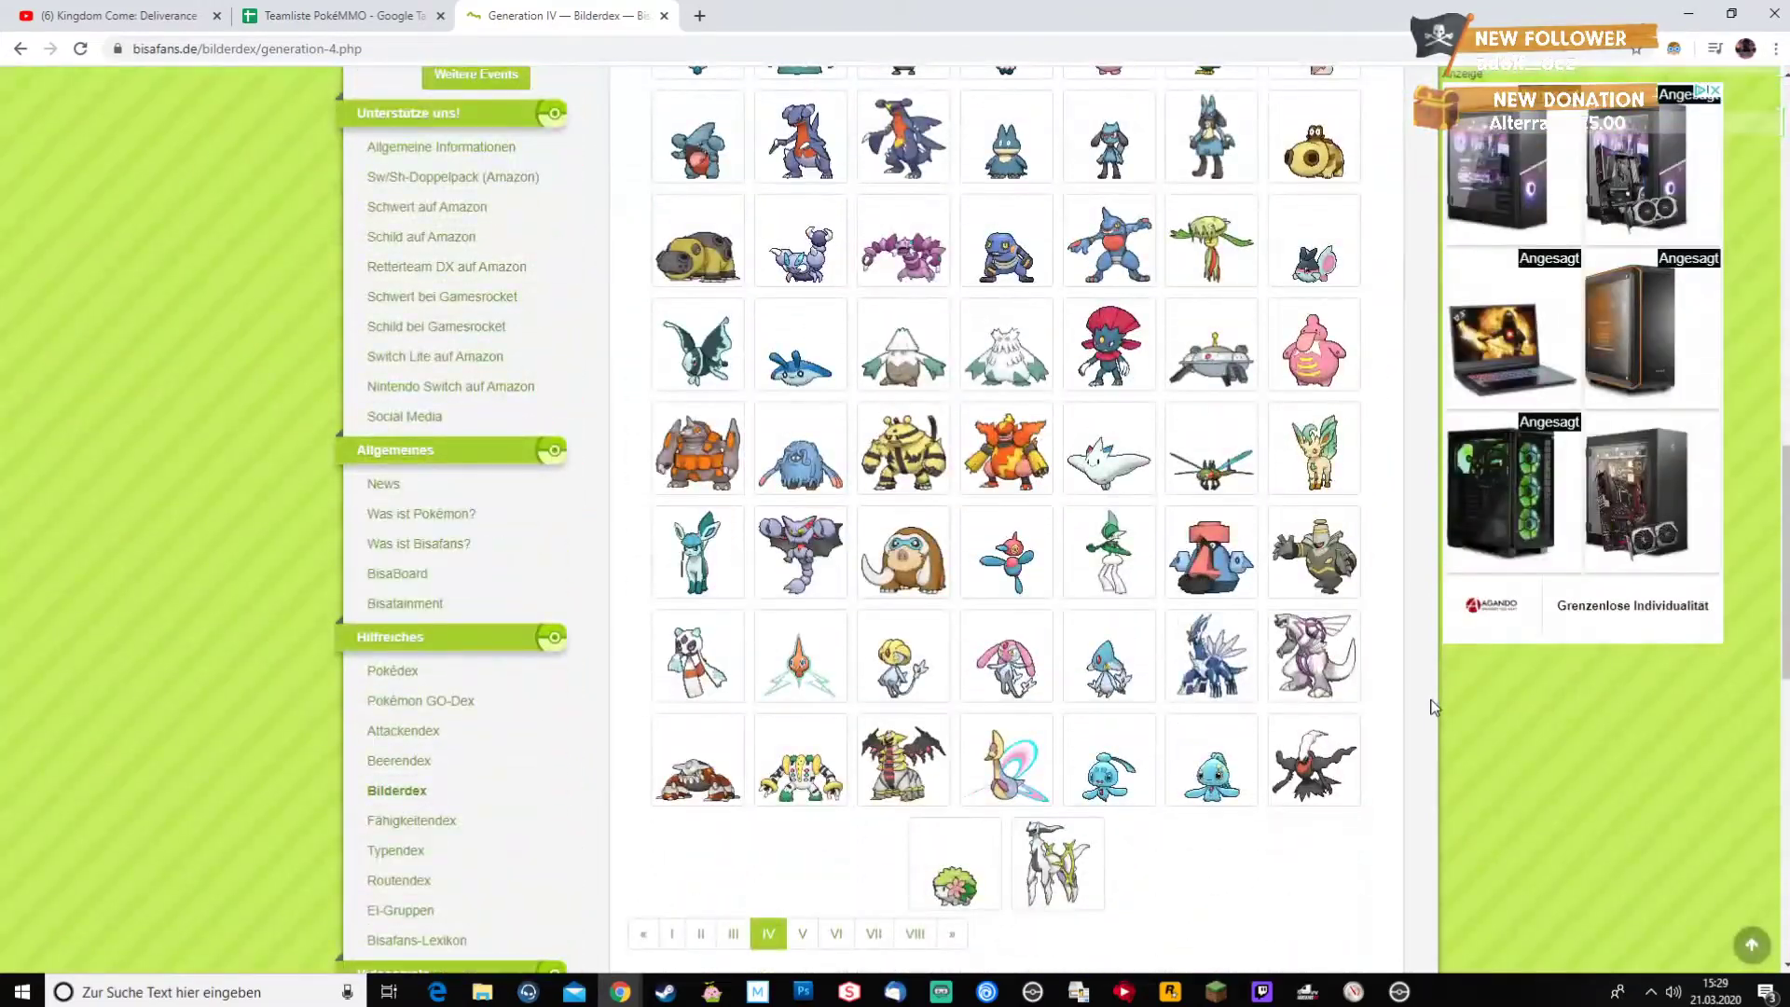
pyautogui.scroll(10, 1434, 706)
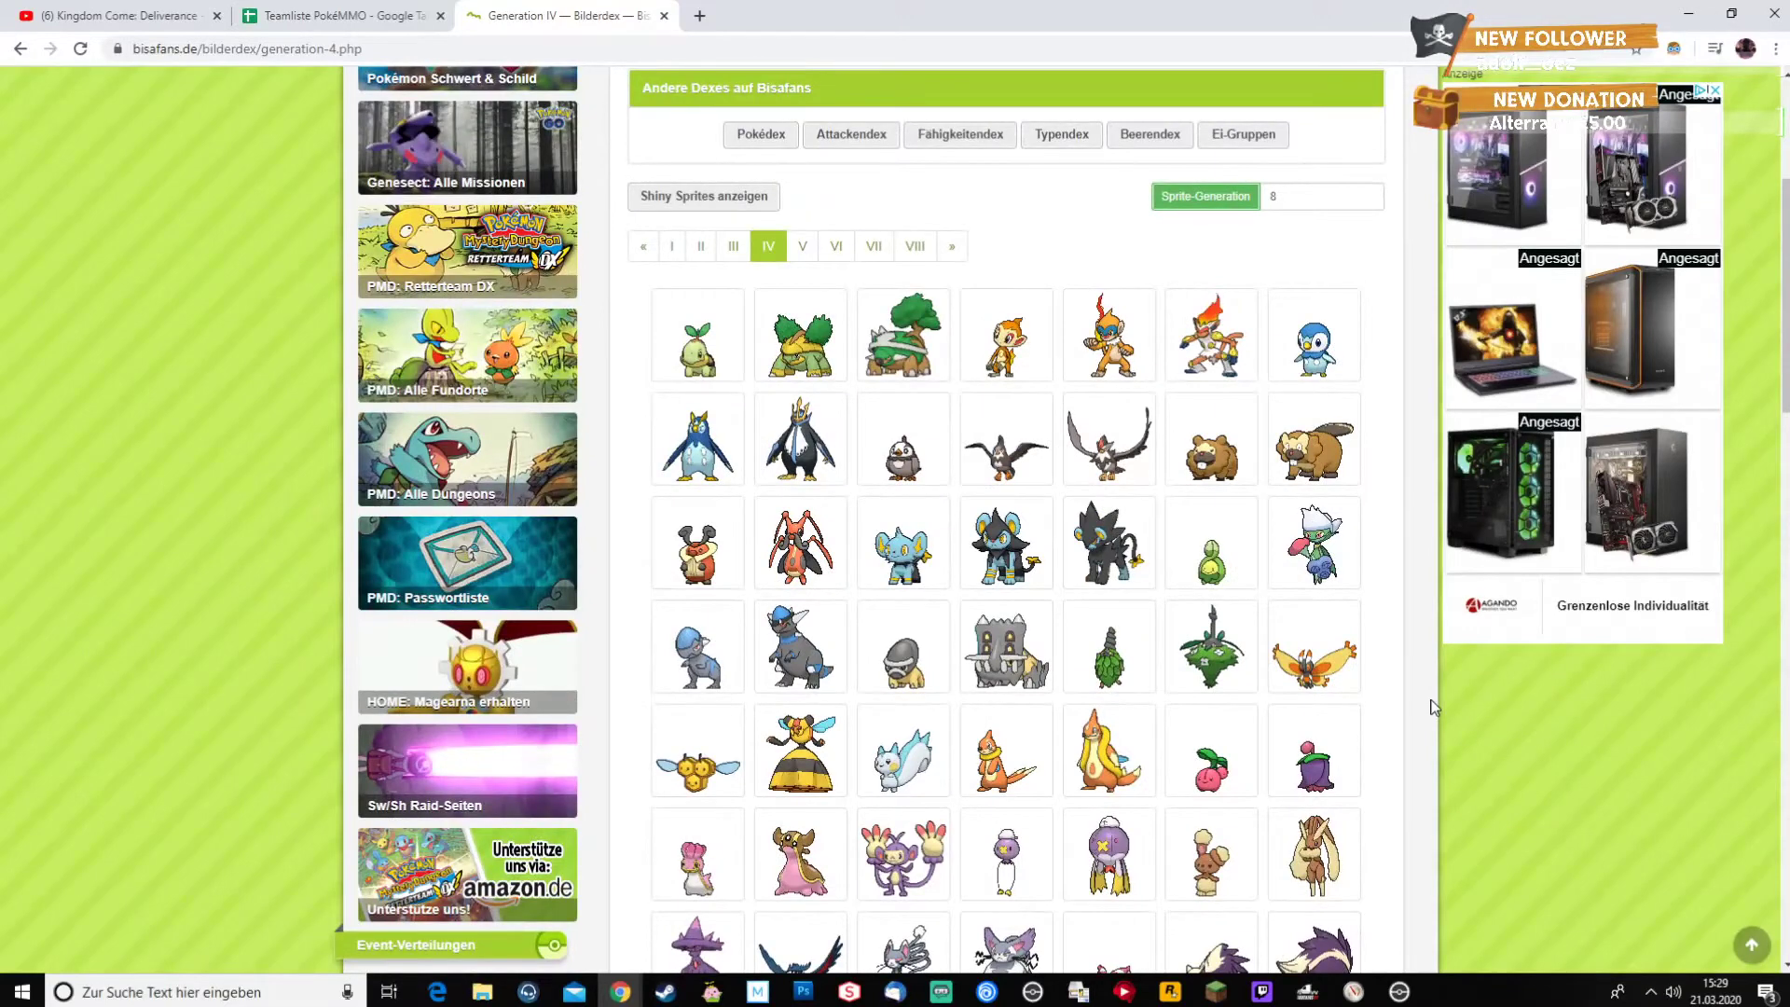
pyautogui.click(412, 5)
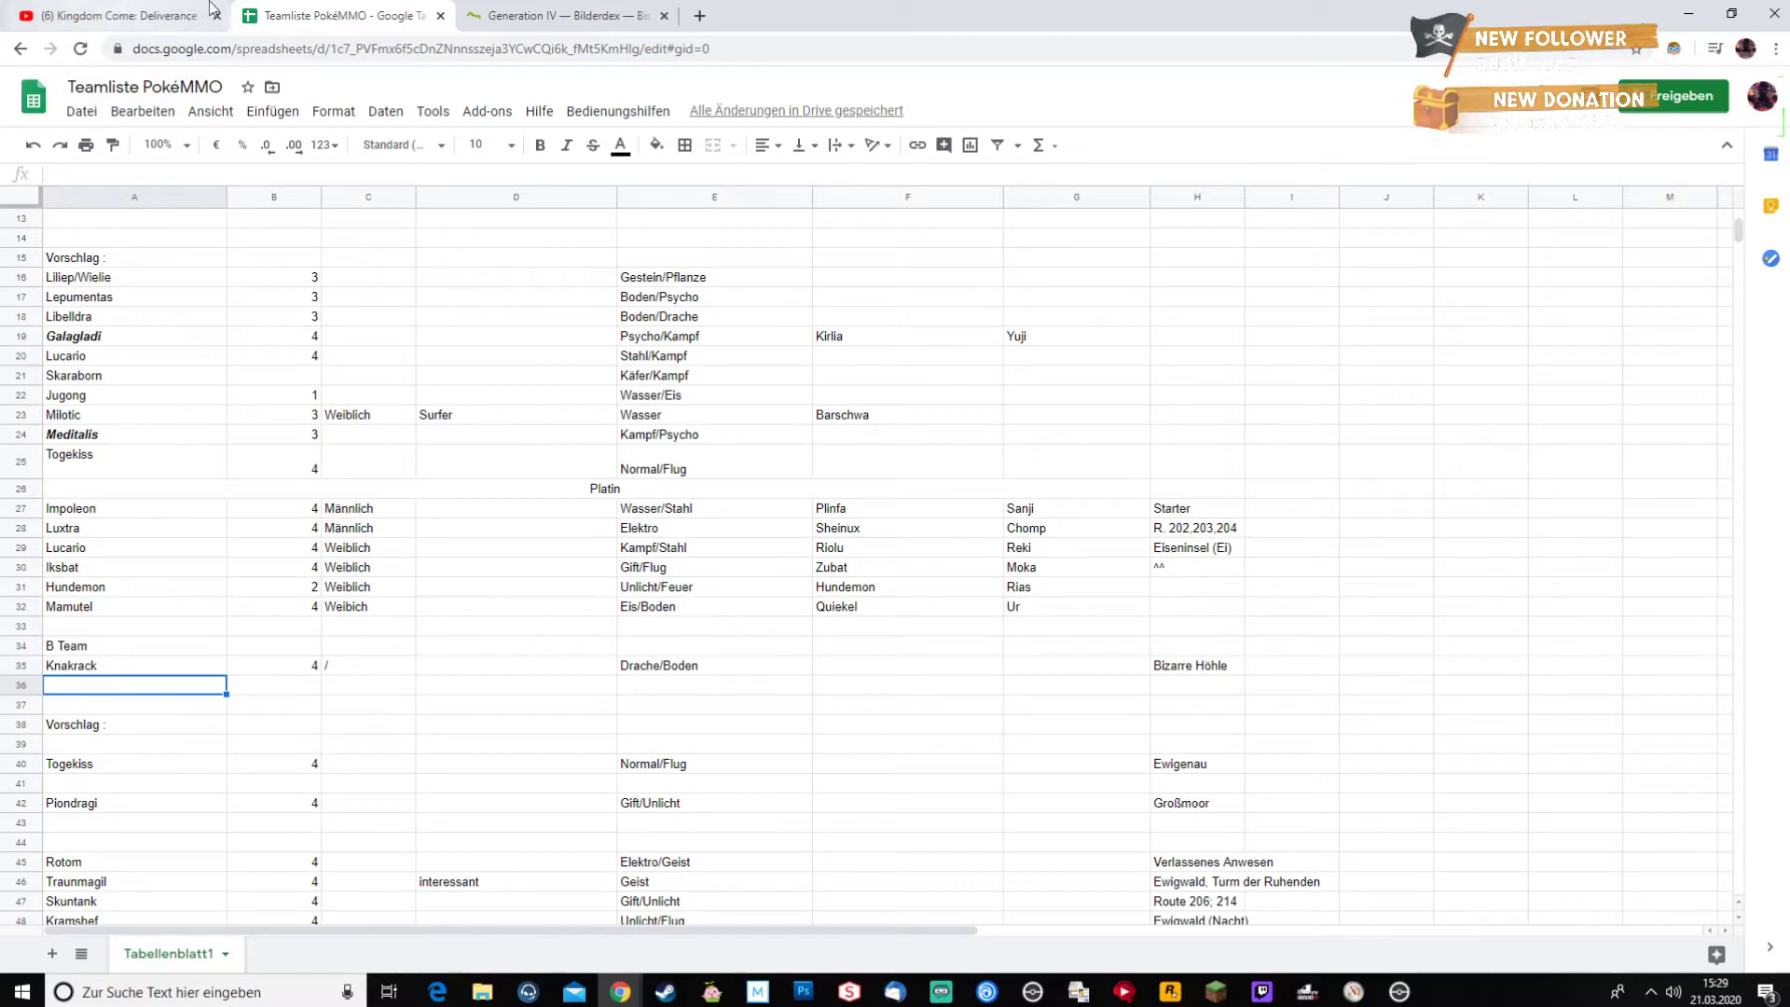
pyautogui.click(550, 14)
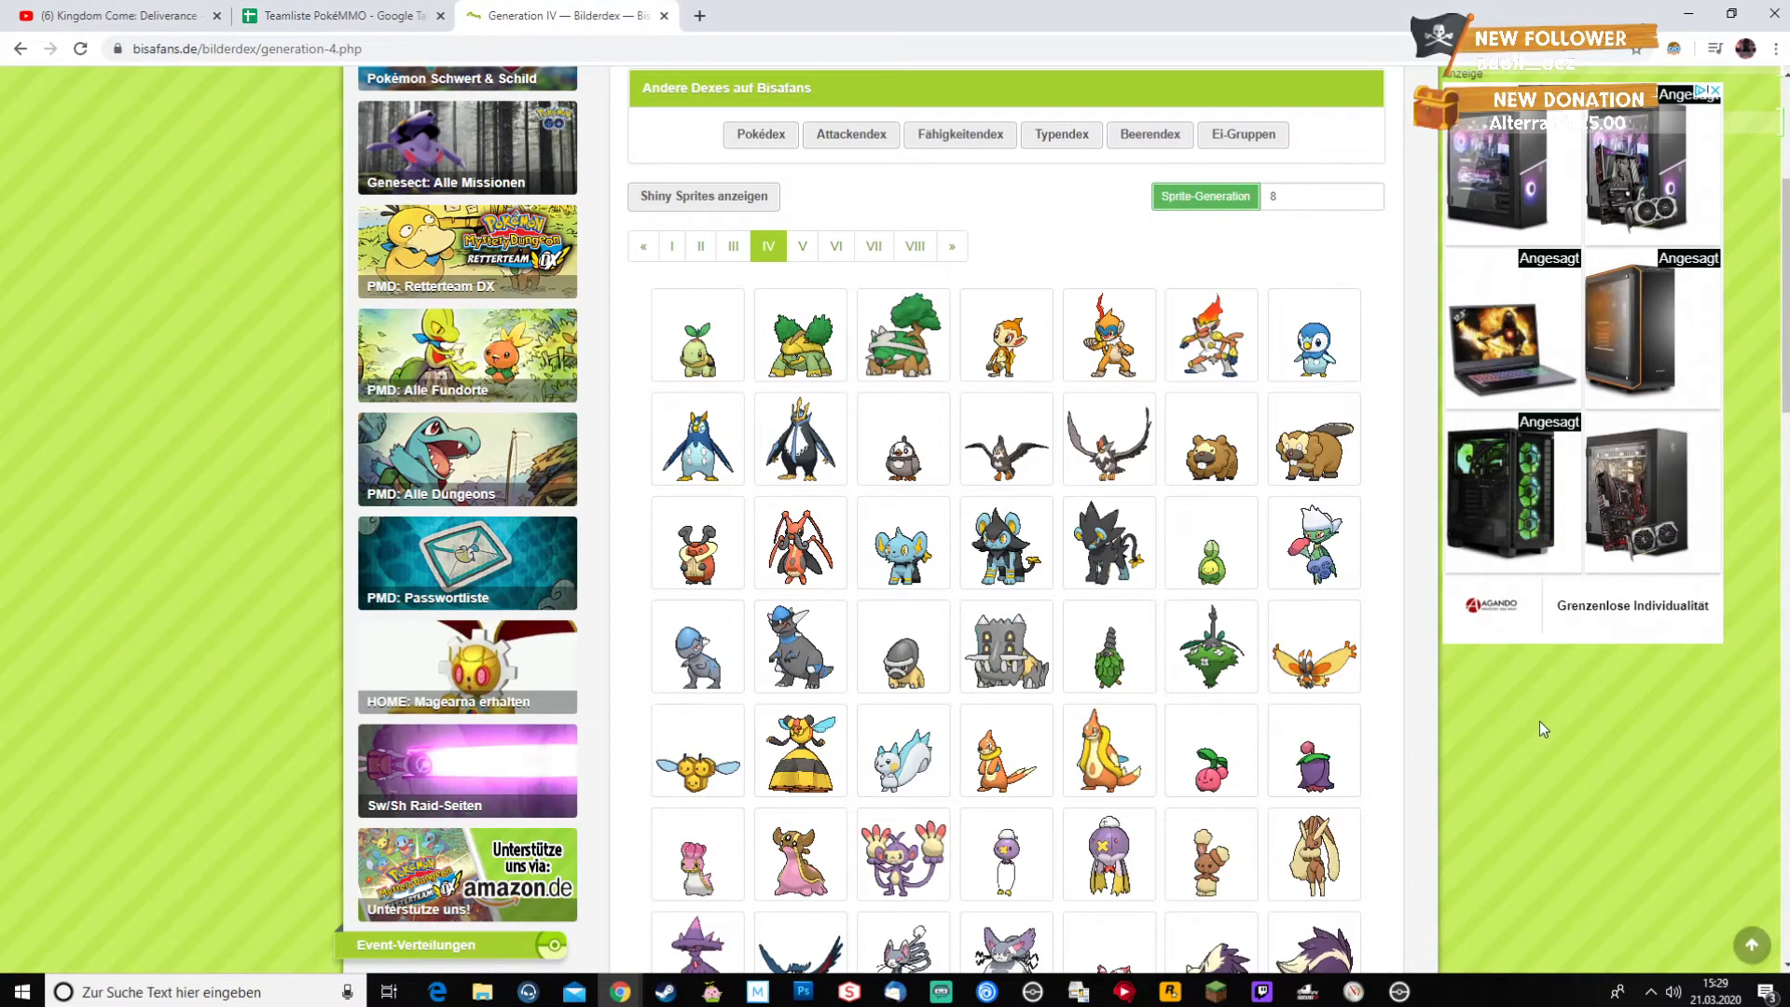
pyautogui.scroll(-6, 1572, 723)
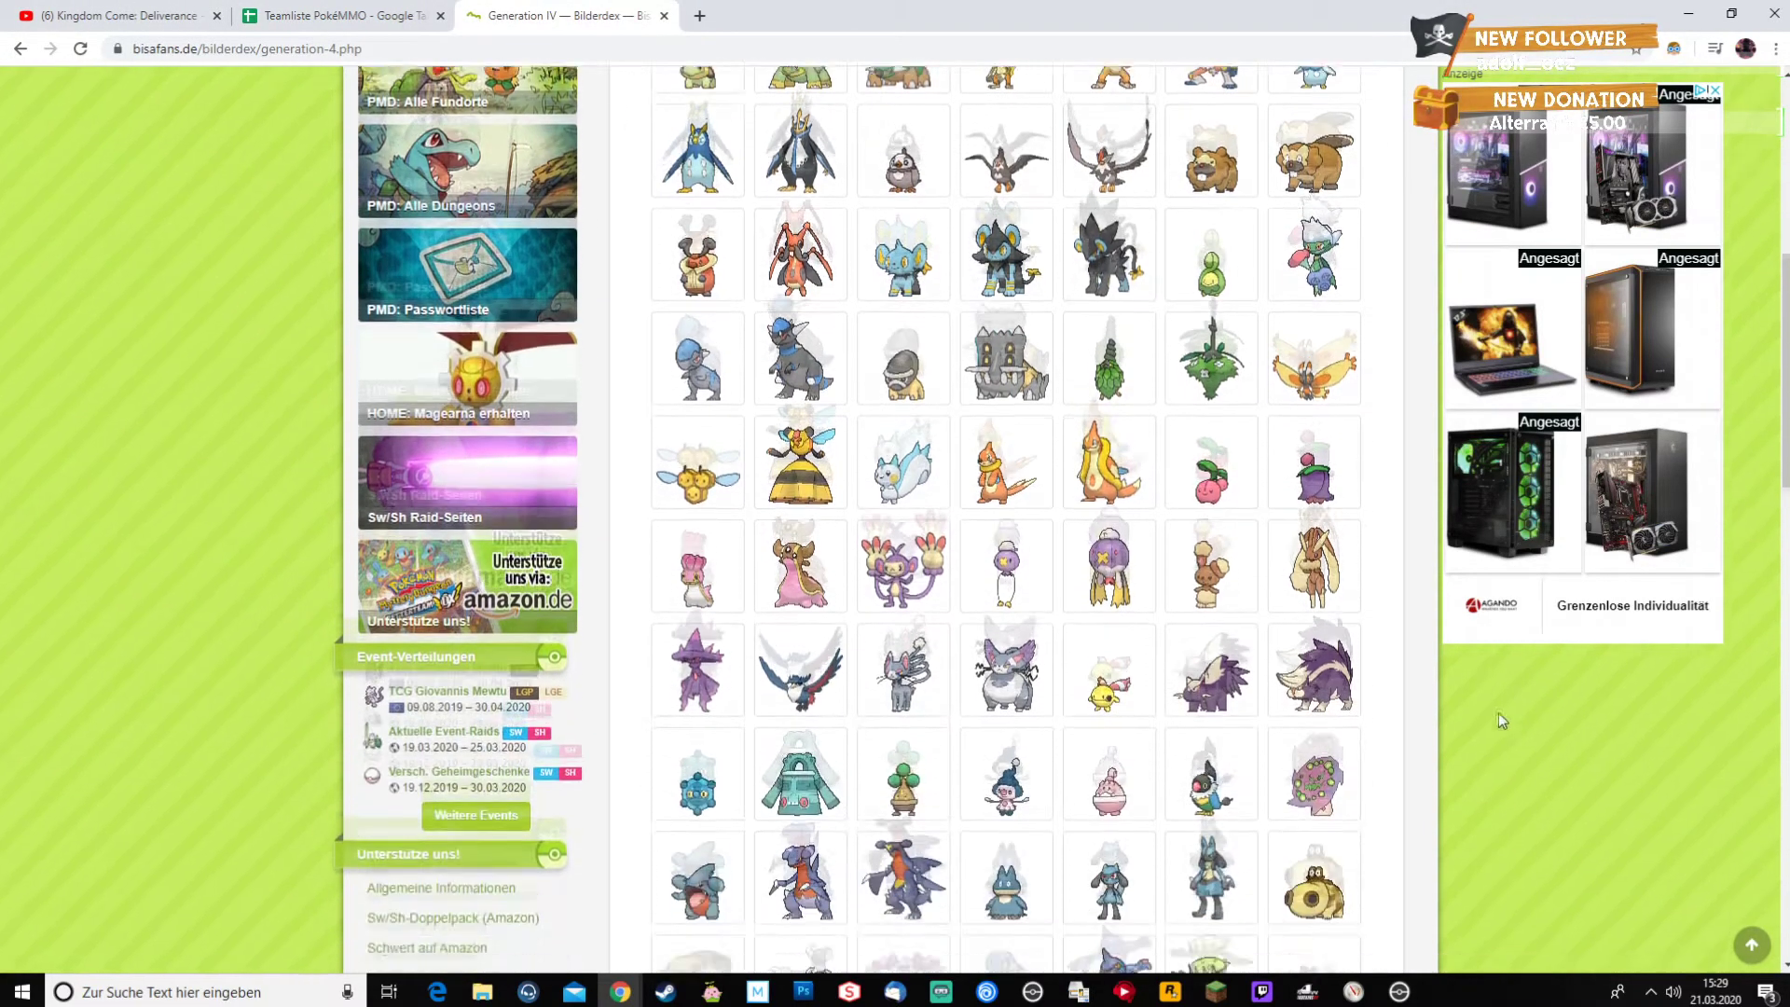
pyautogui.scroll(-3, 1485, 703)
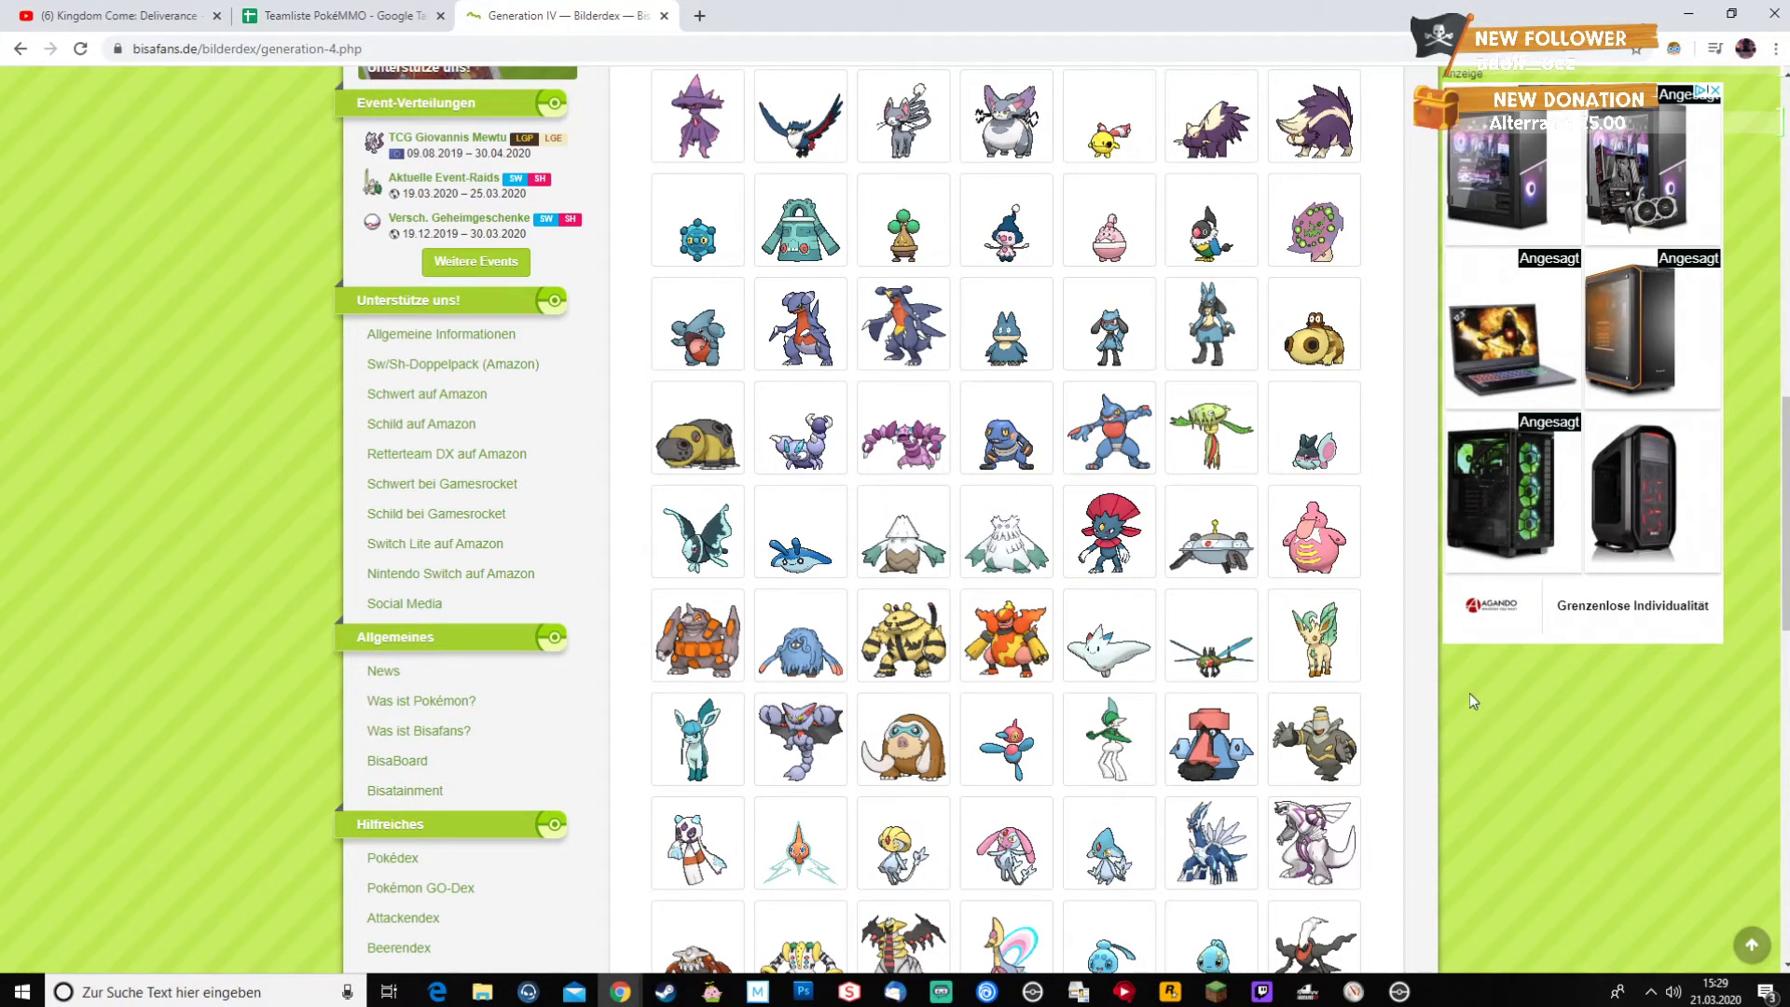
pyautogui.scroll(-2, 1470, 695)
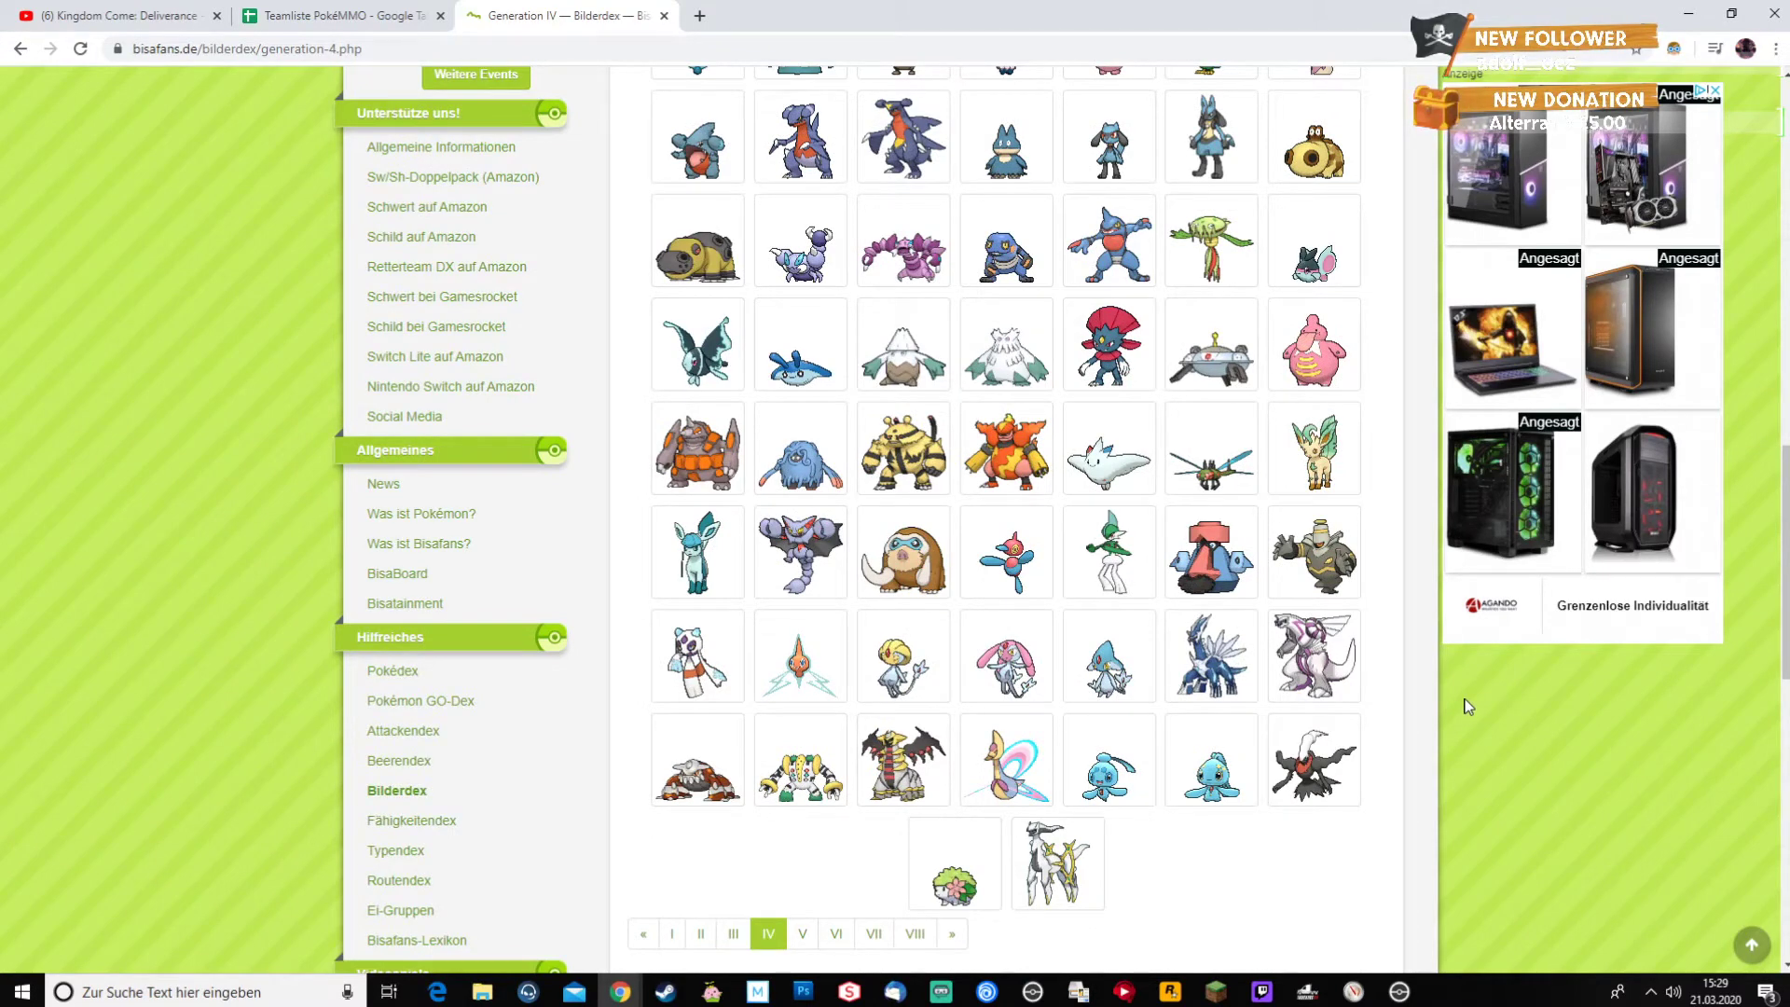
pyautogui.click(336, 15)
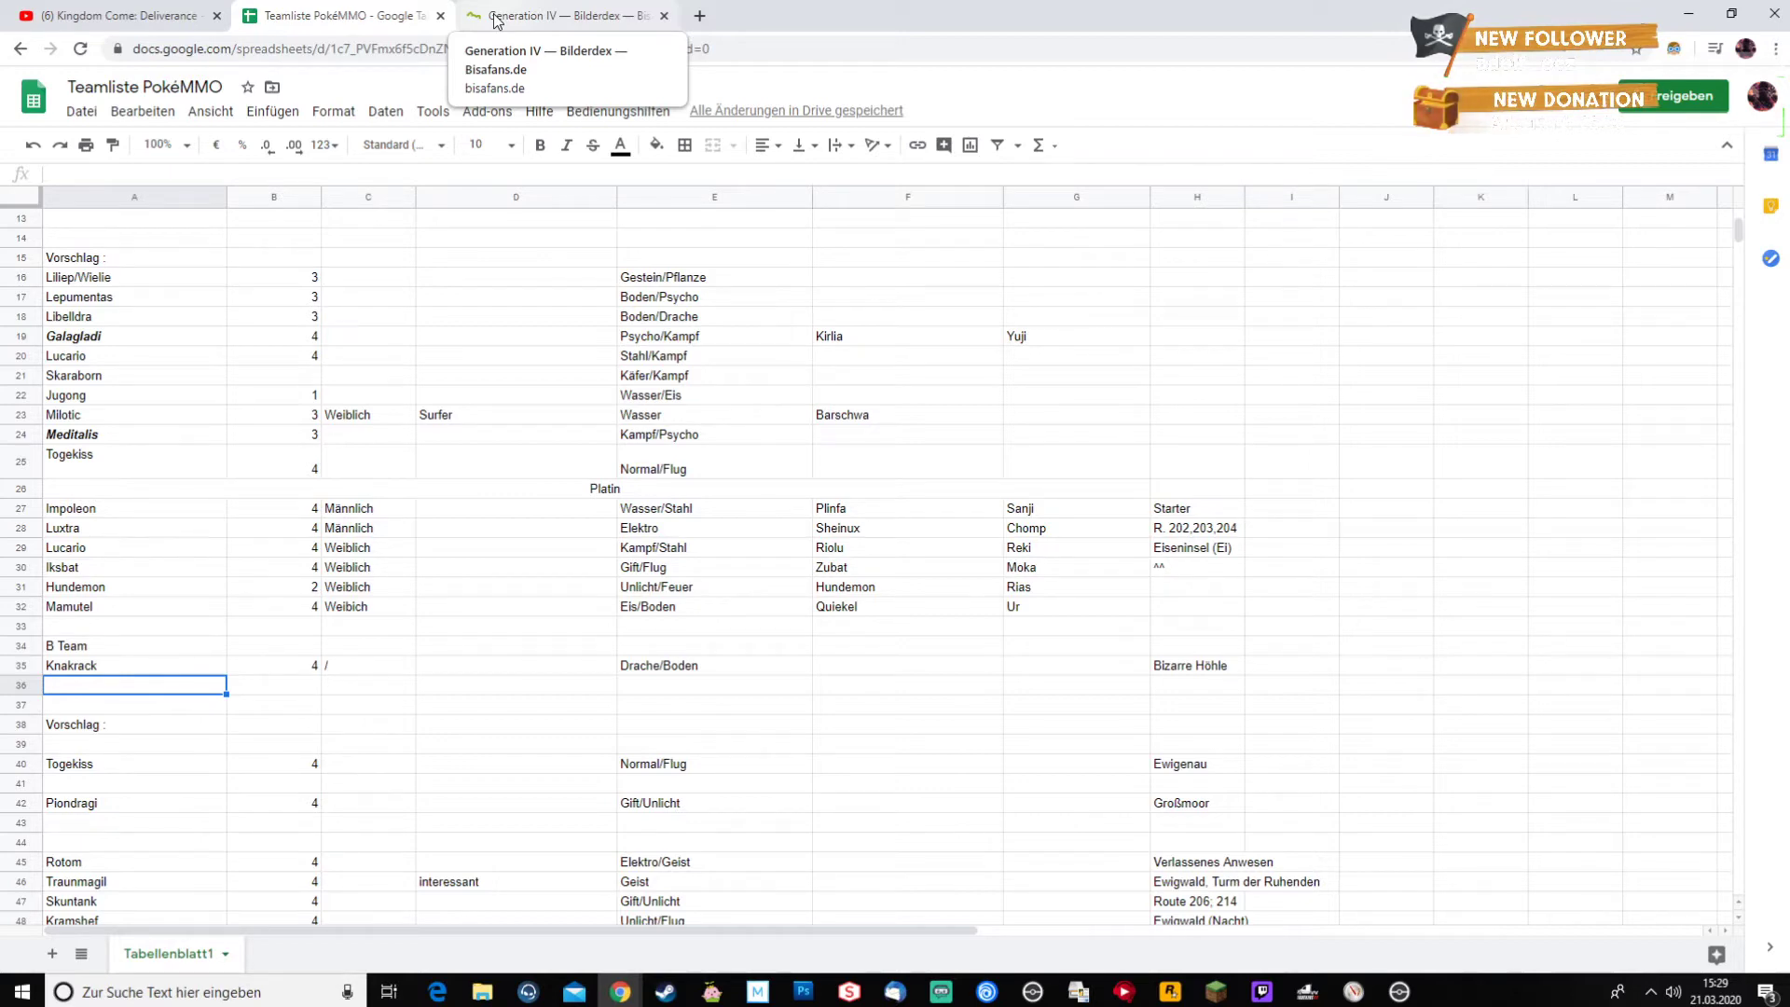
pyautogui.click(497, 21)
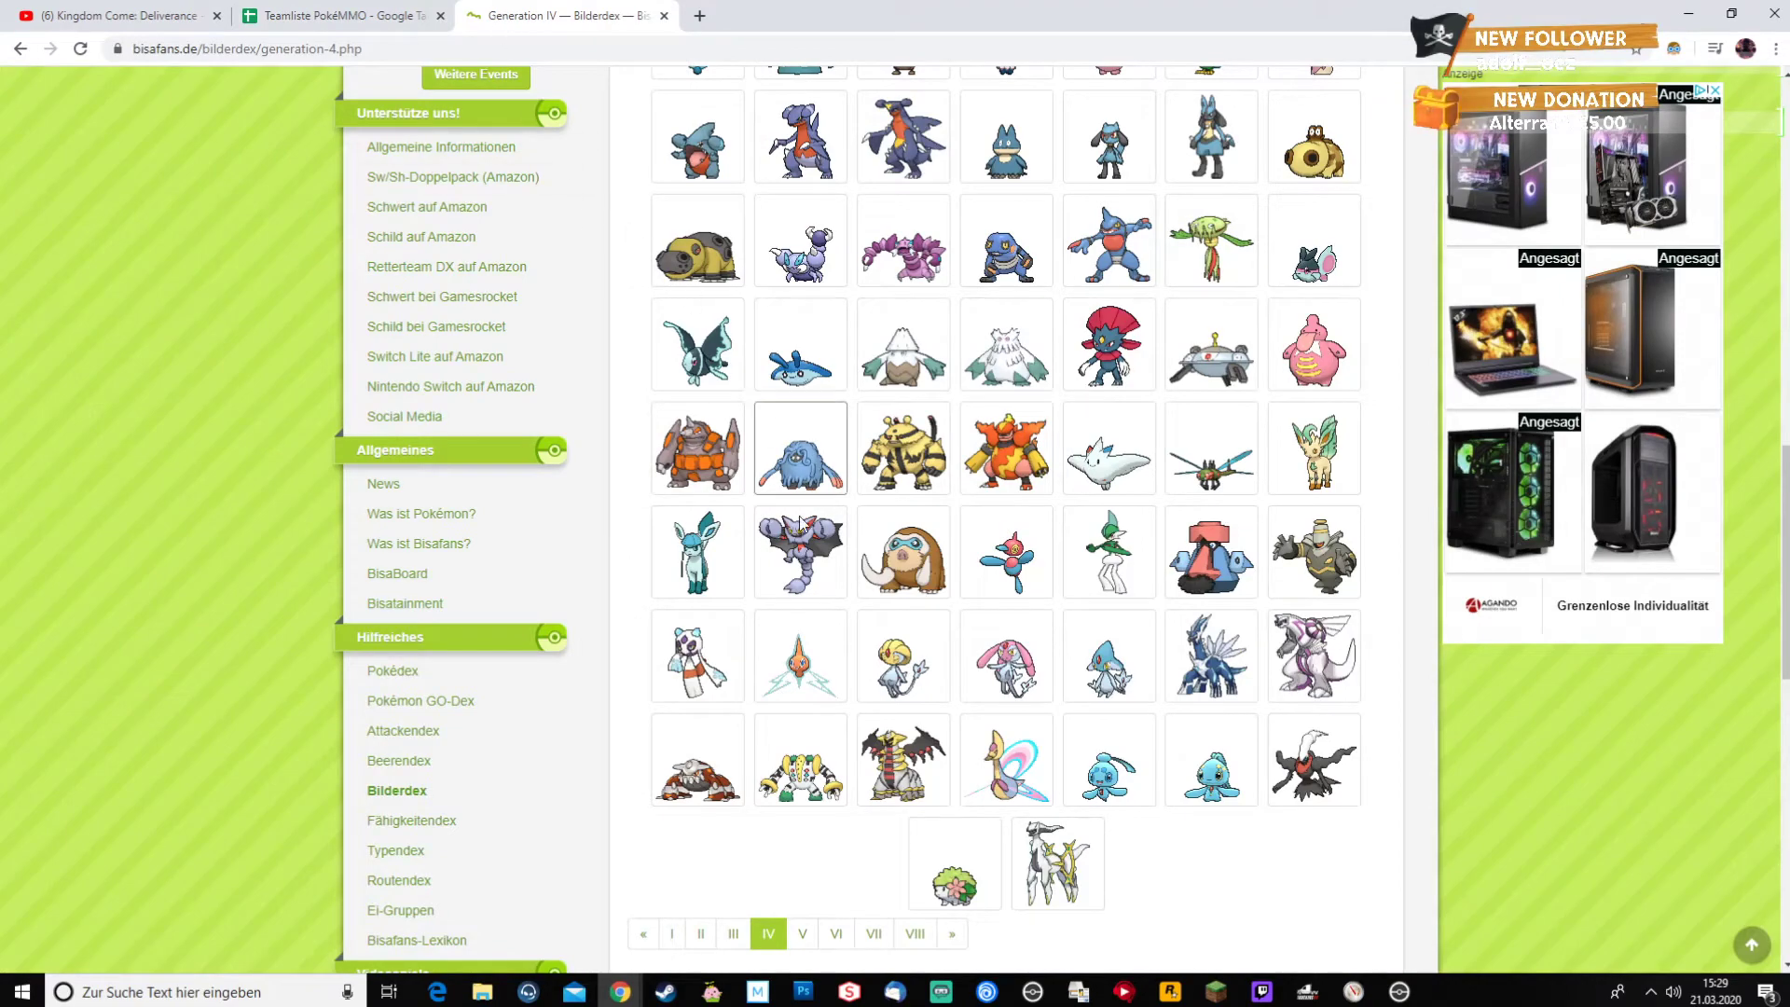
# - Look through the Generation III Pokémon images in the Bilderdex for B Team candidates, briefly checking the current team in PokéMMO
pyautogui.click(735, 933)
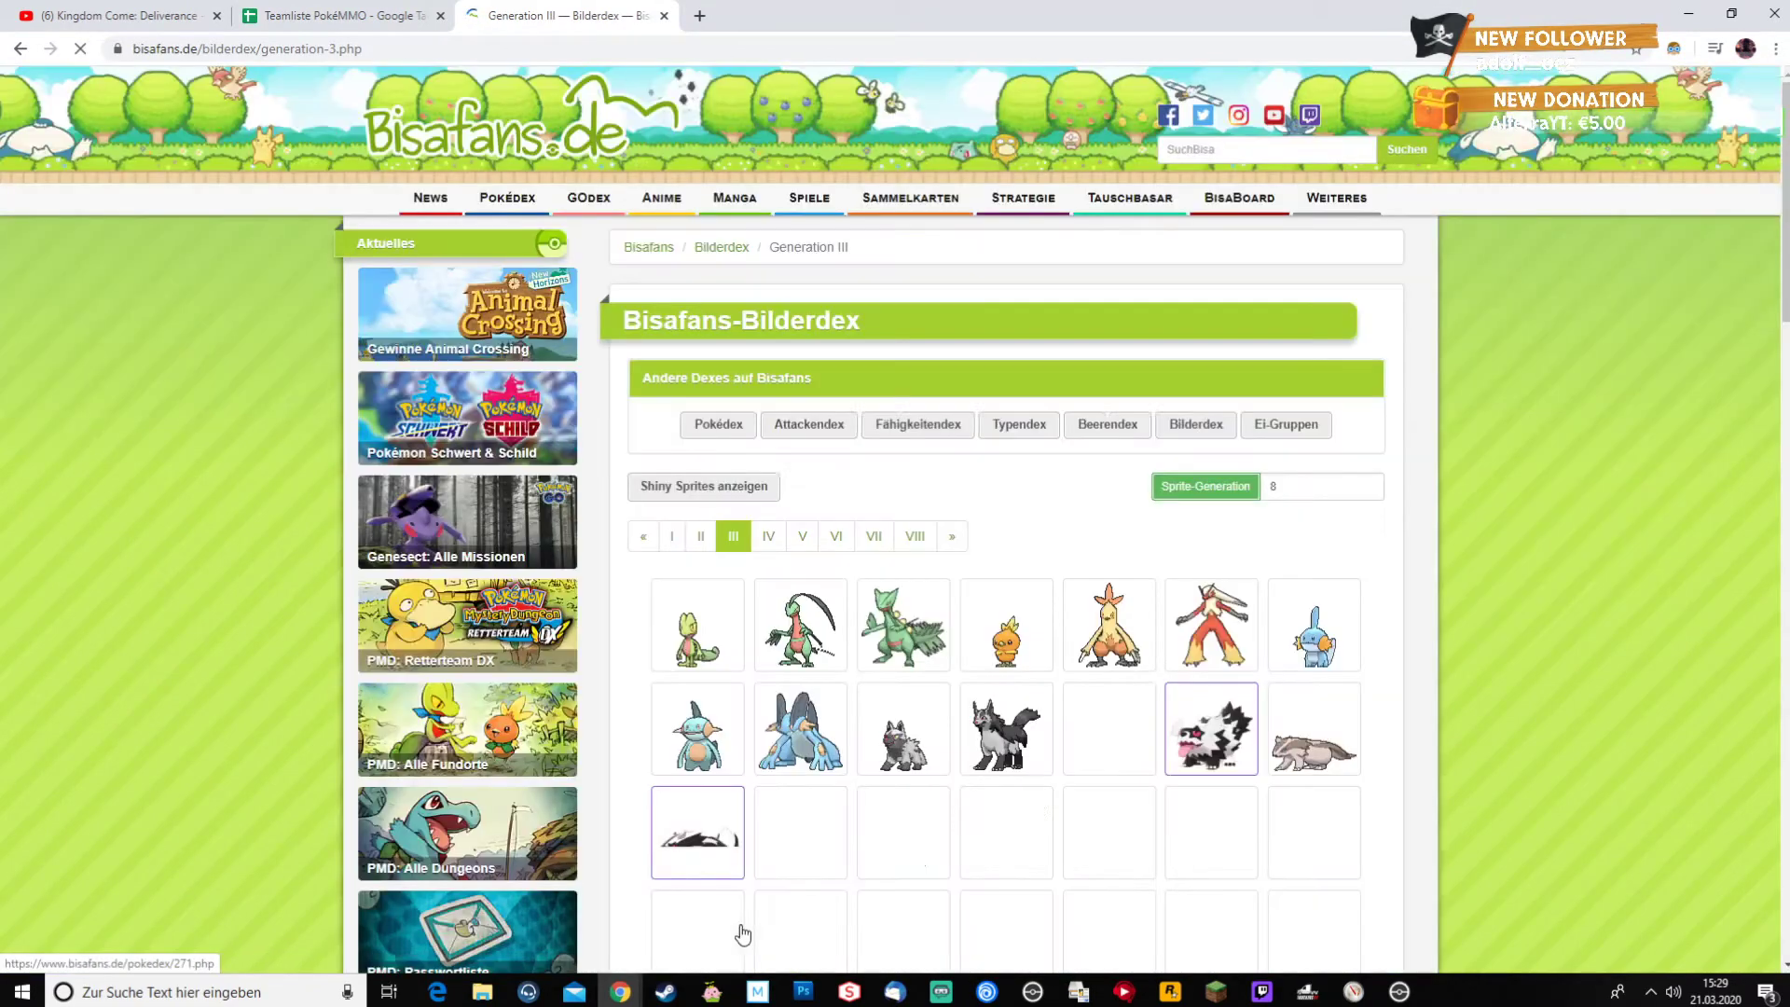
pyautogui.scroll(-1, 817, 737)
pyautogui.scroll(-2, 817, 737)
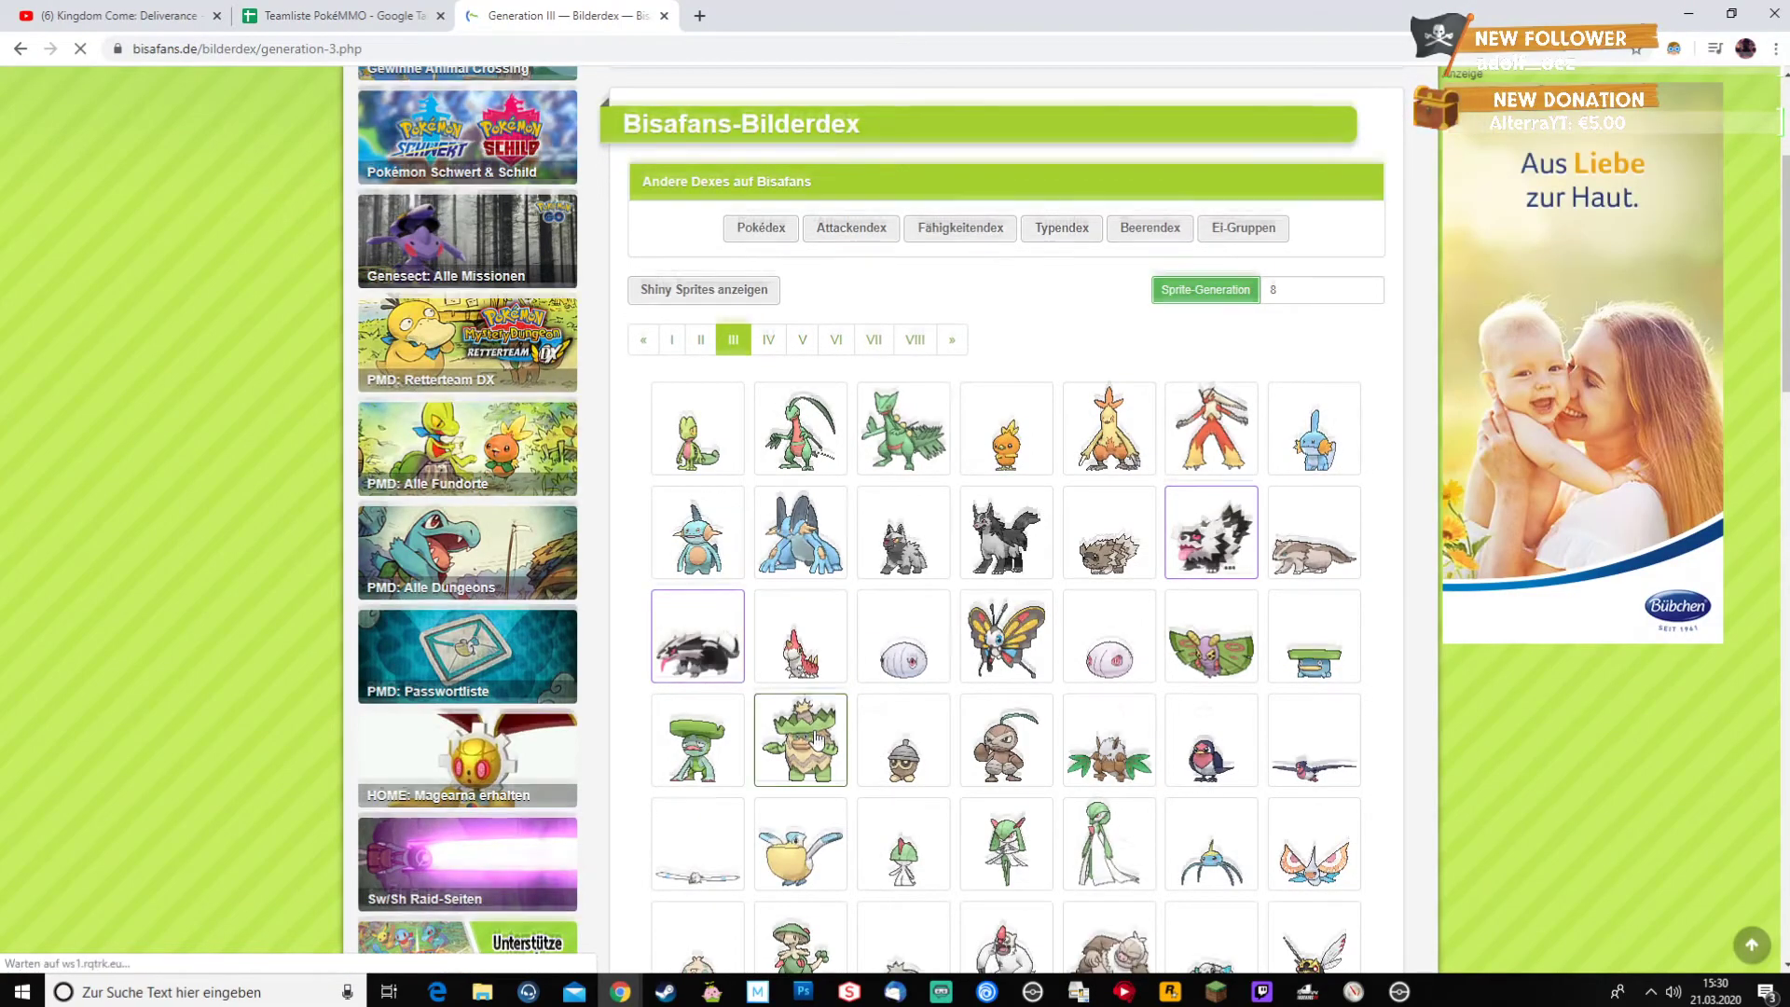
pyautogui.scroll(-5, 817, 737)
pyautogui.scroll(-3, 817, 744)
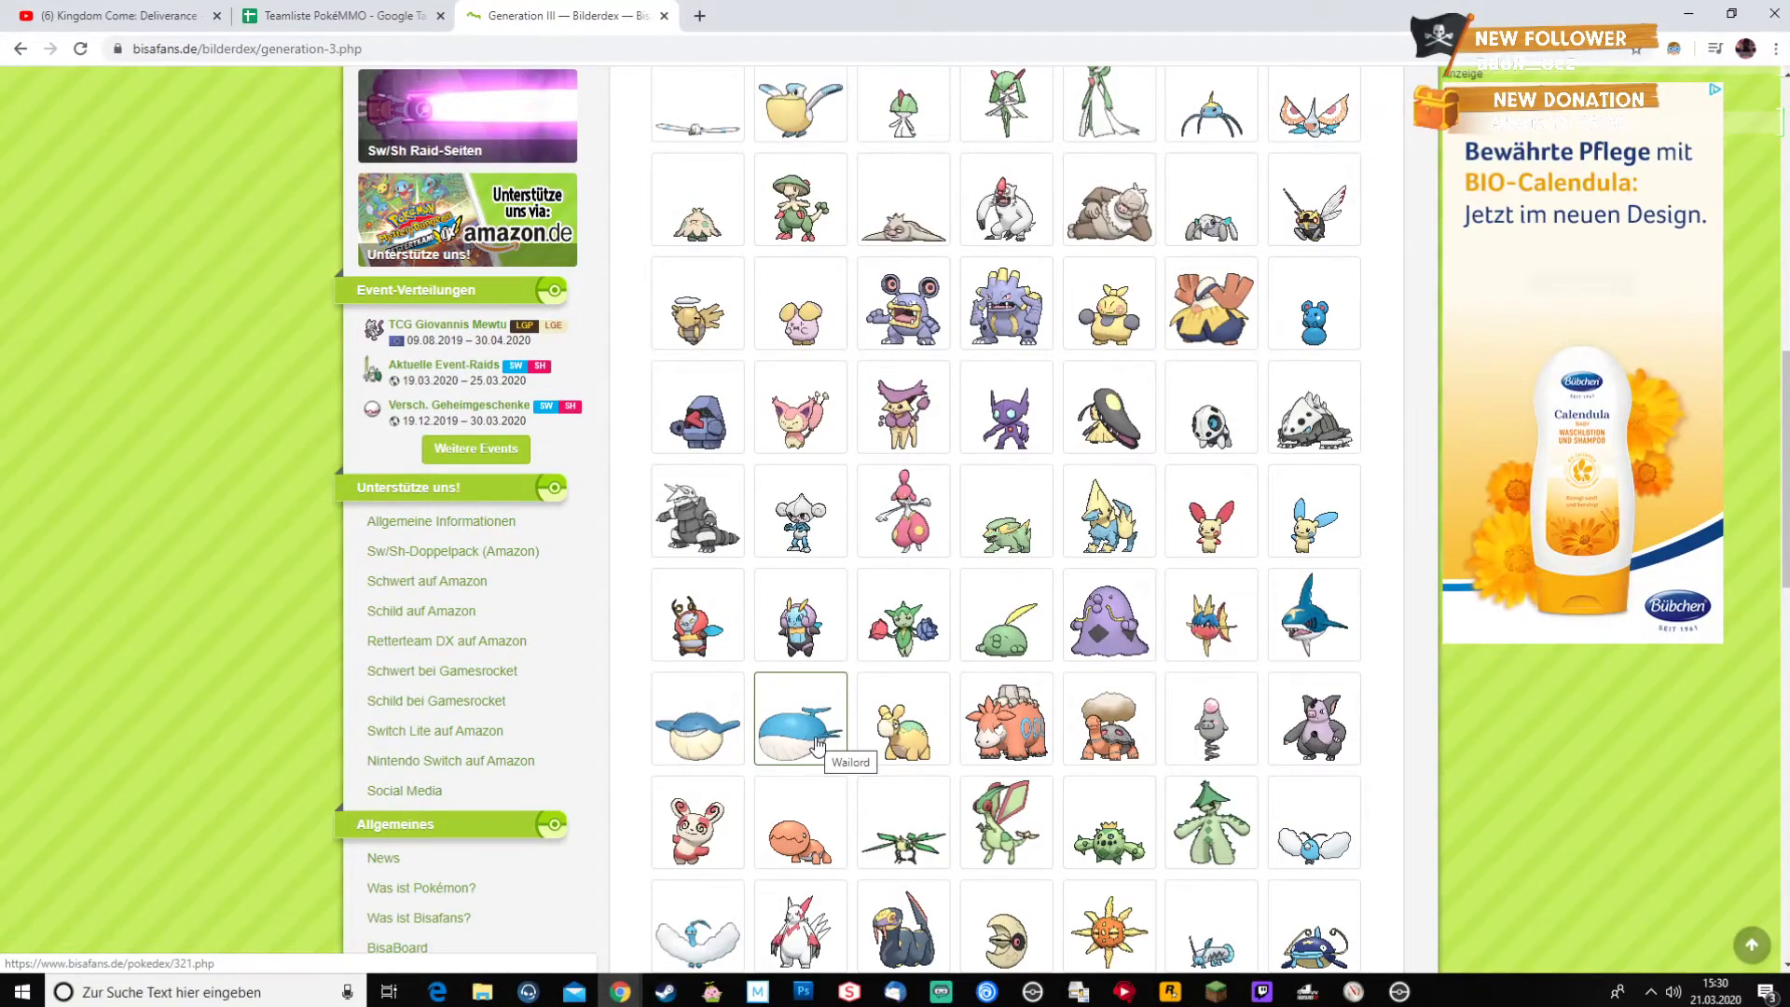
pyautogui.scroll(-4, 817, 744)
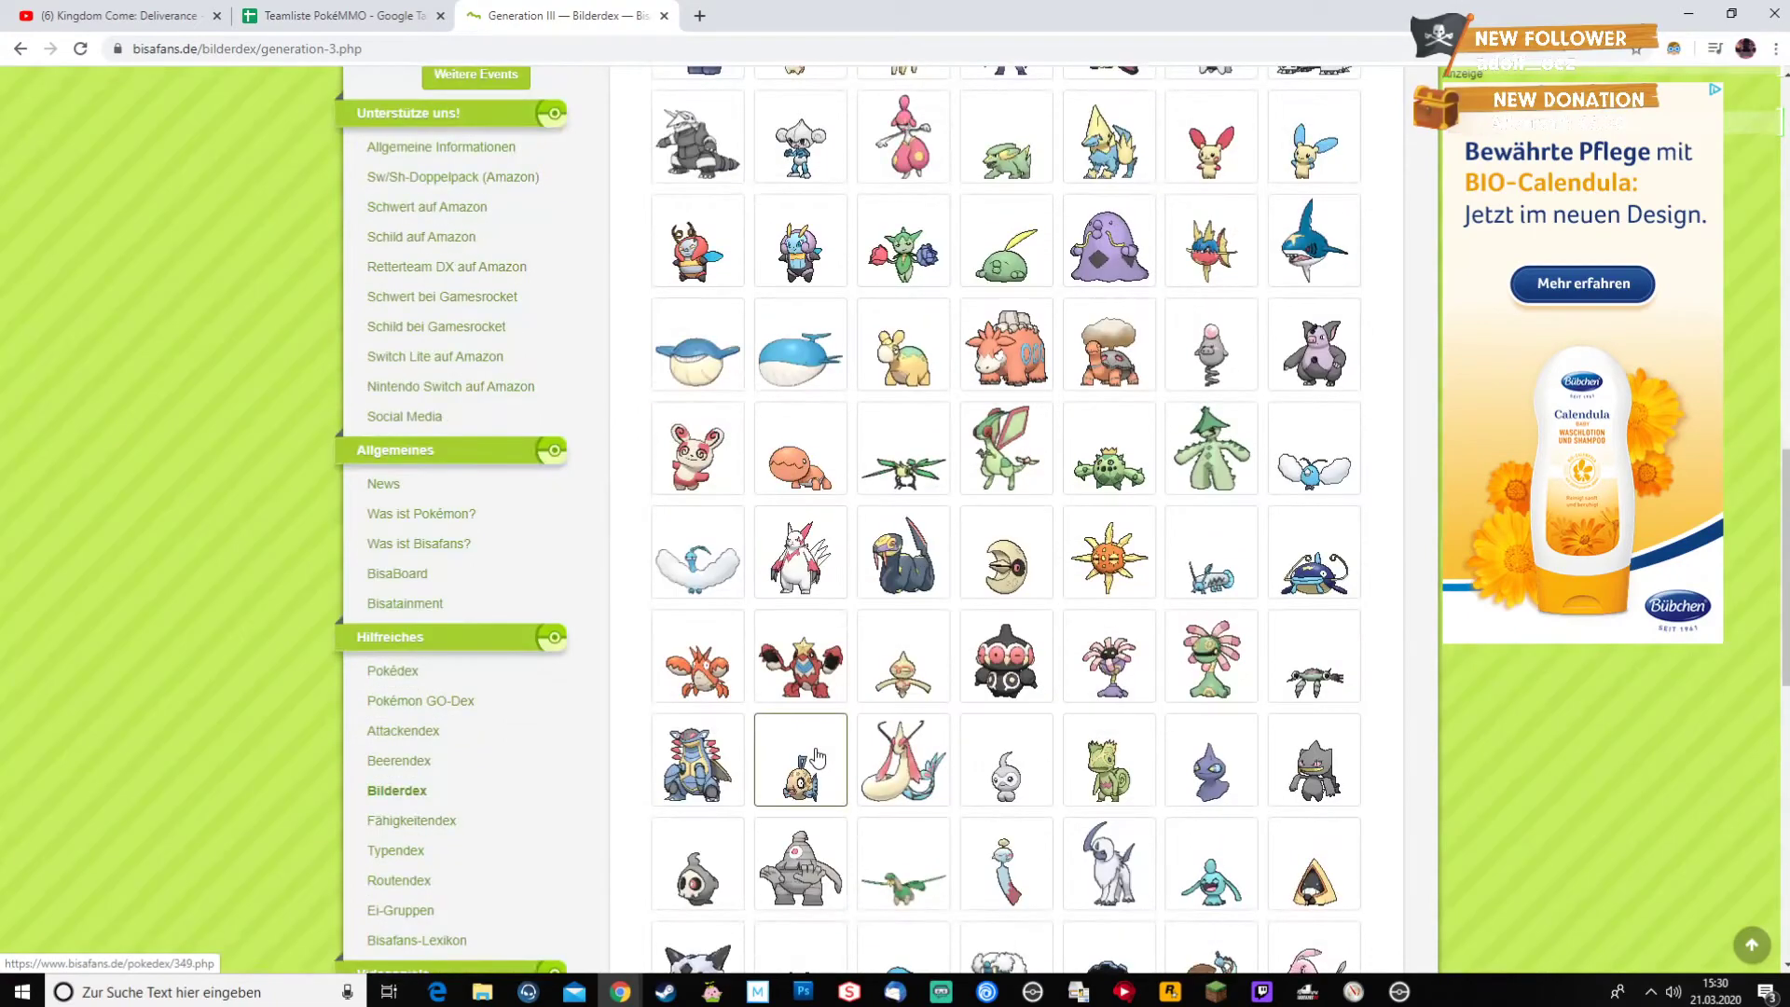
pyautogui.scroll(-4, 817, 756)
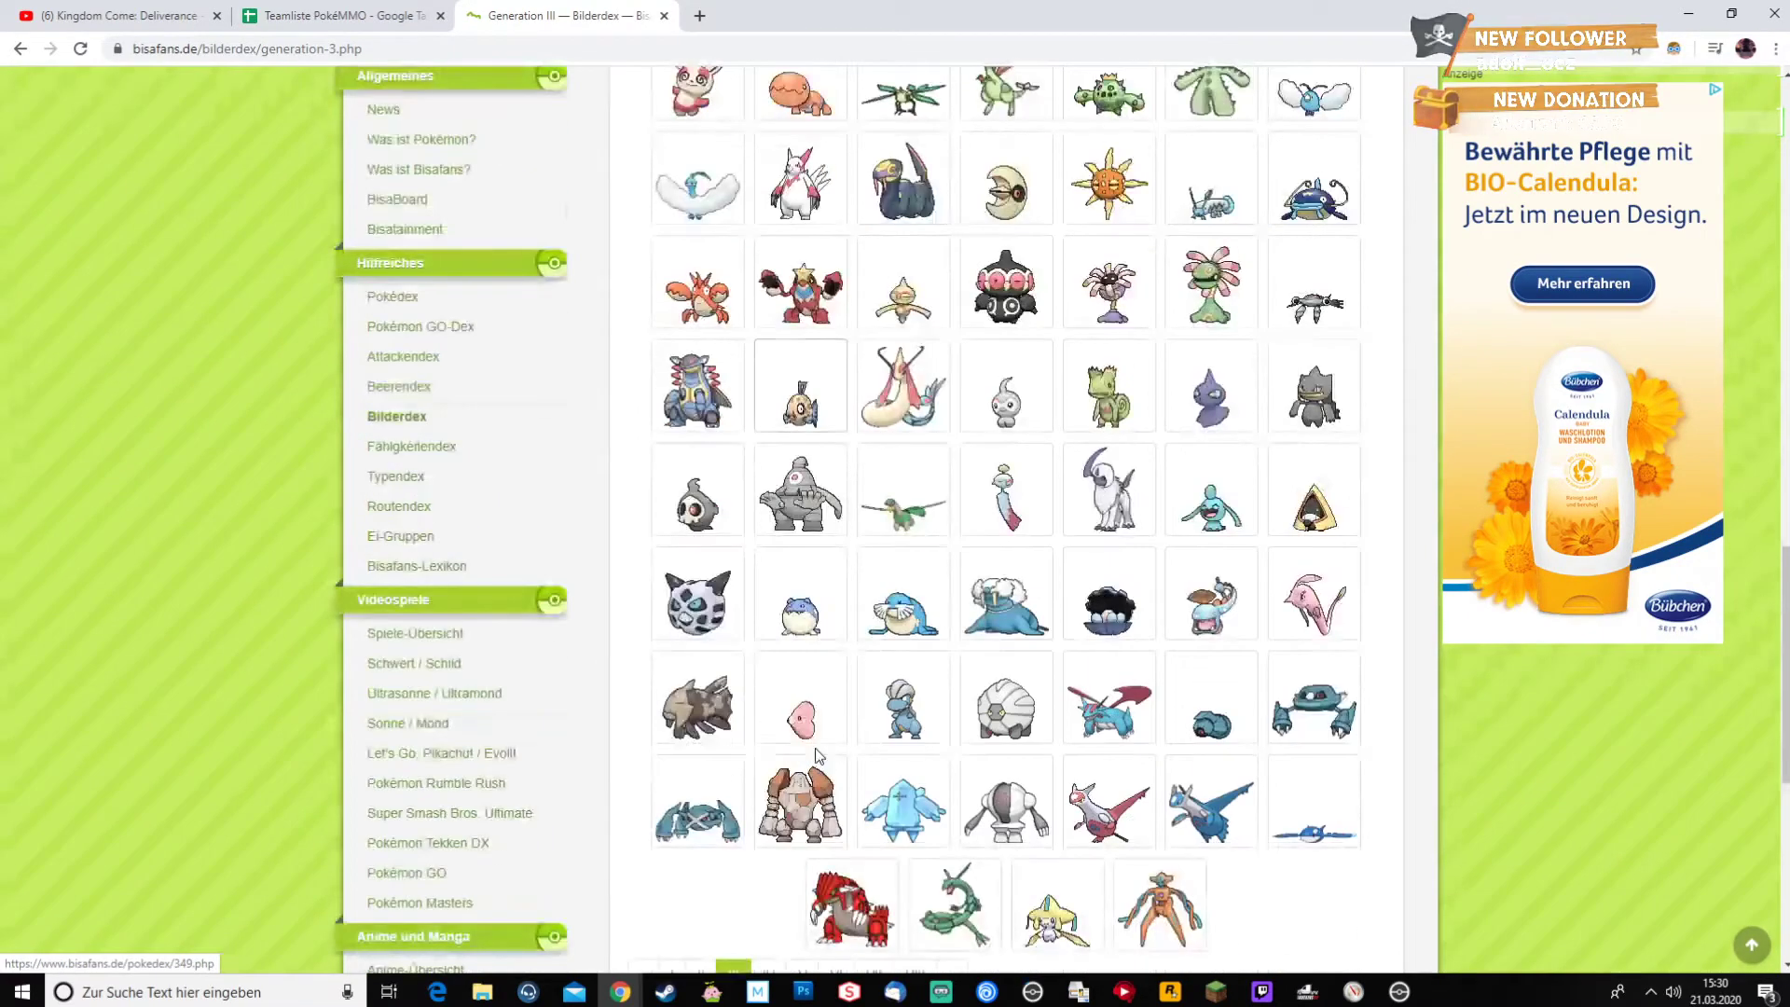
pyautogui.click(1402, 992)
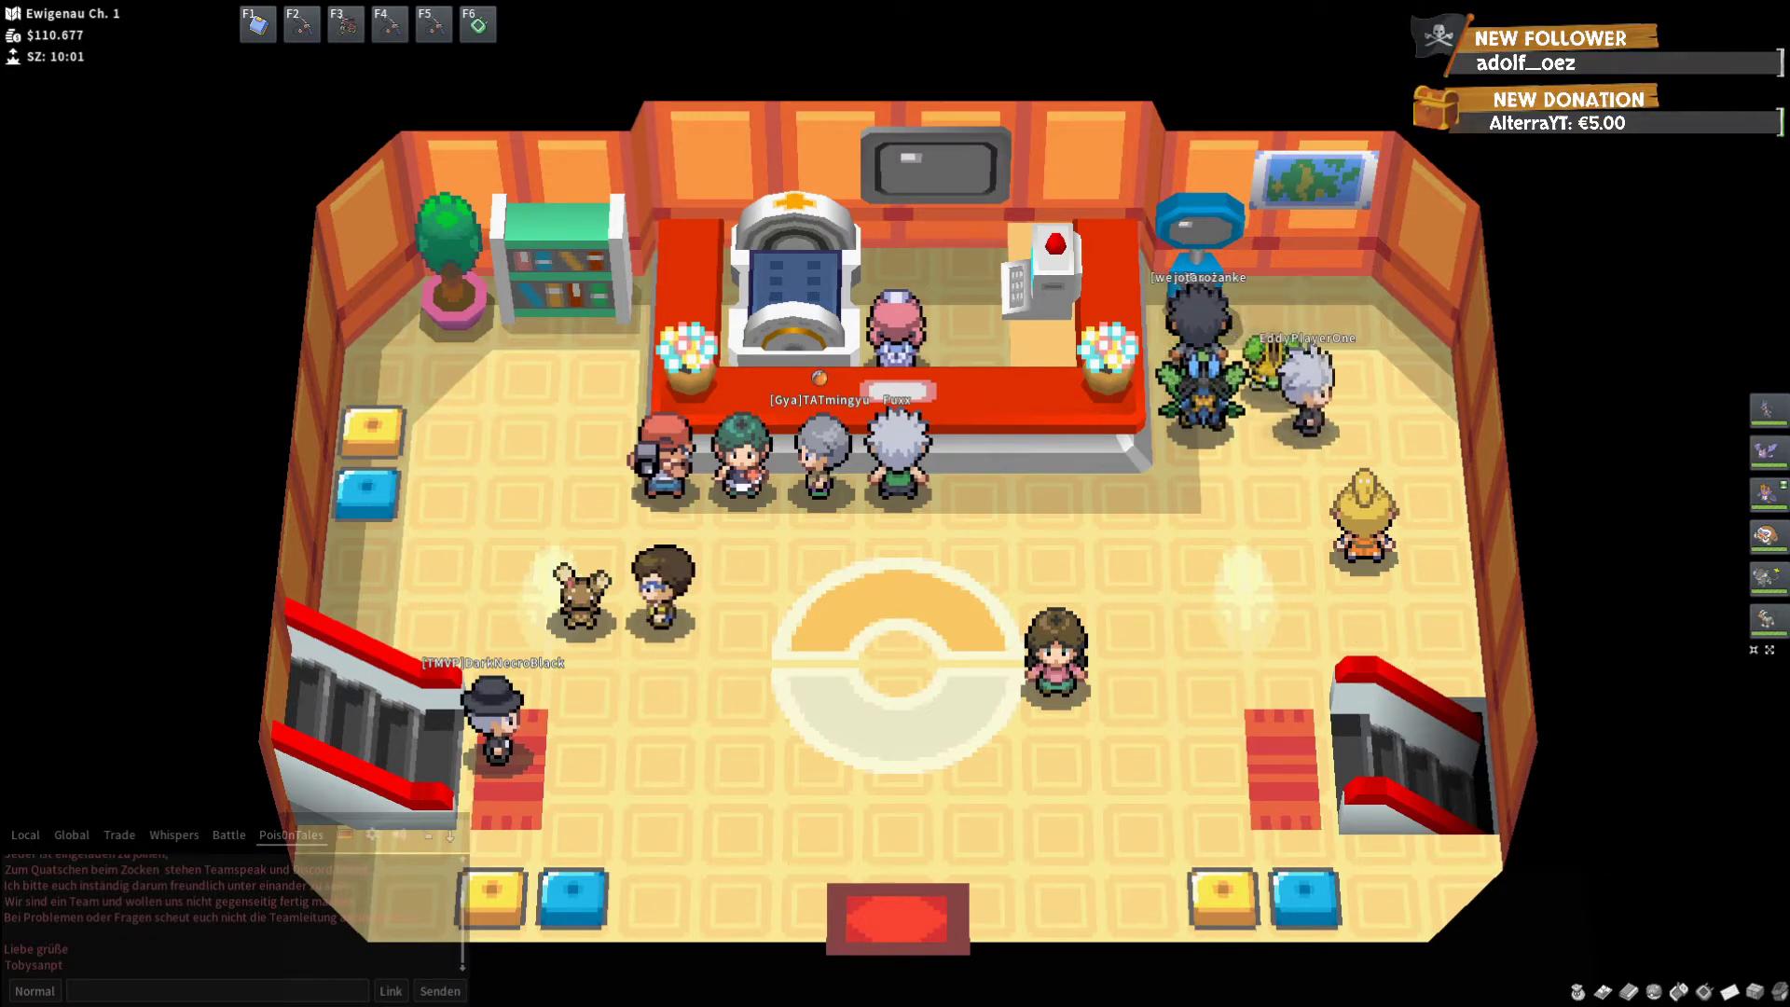
pyautogui.hotkey('alt', 'Tab')
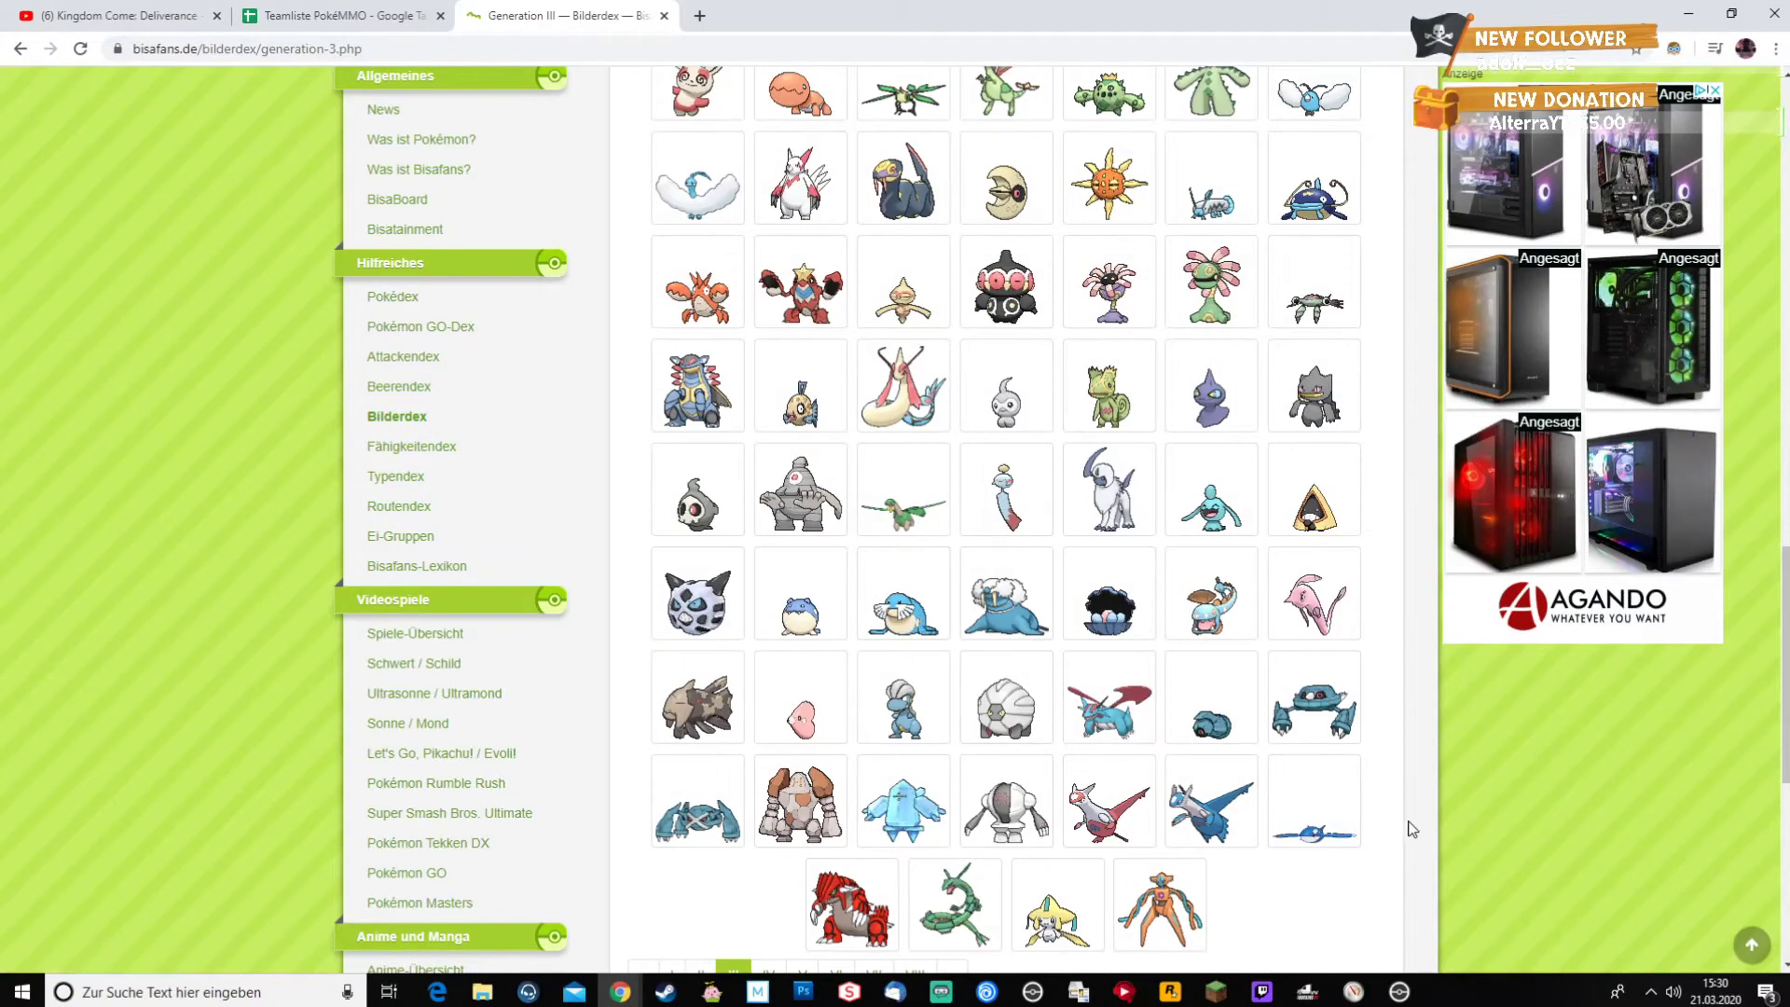
pyautogui.scroll(-3, 1409, 827)
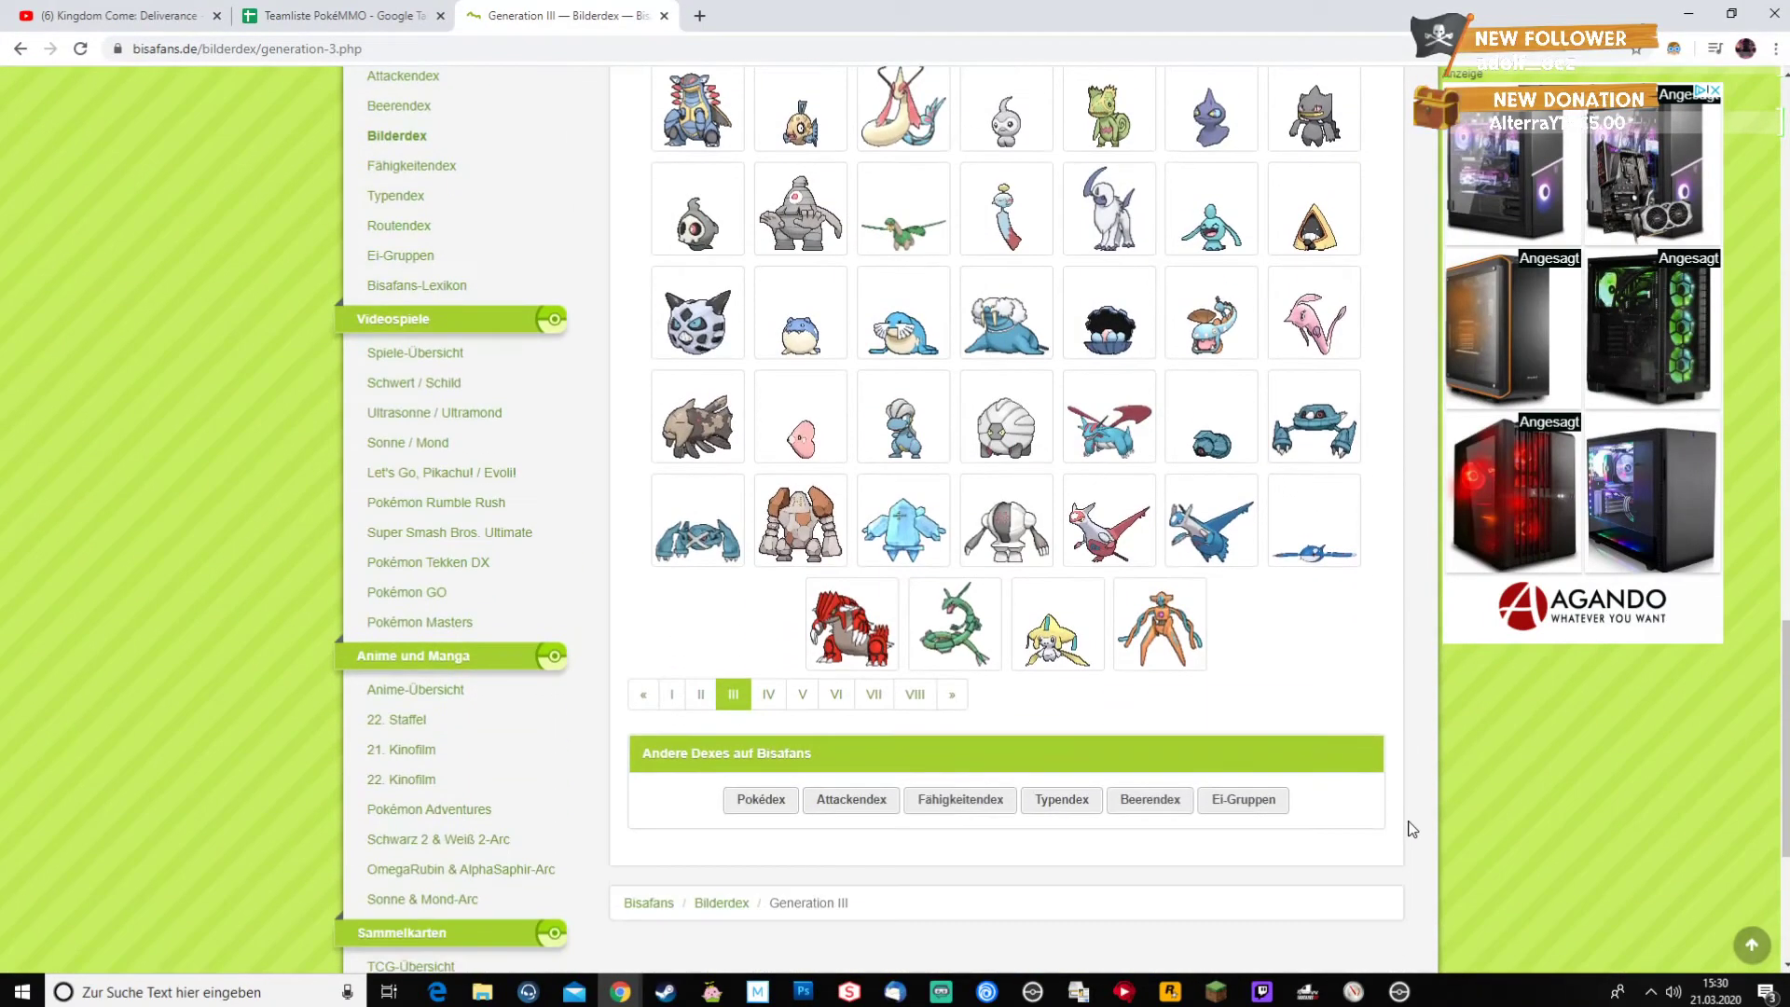
pyautogui.click(1399, 993)
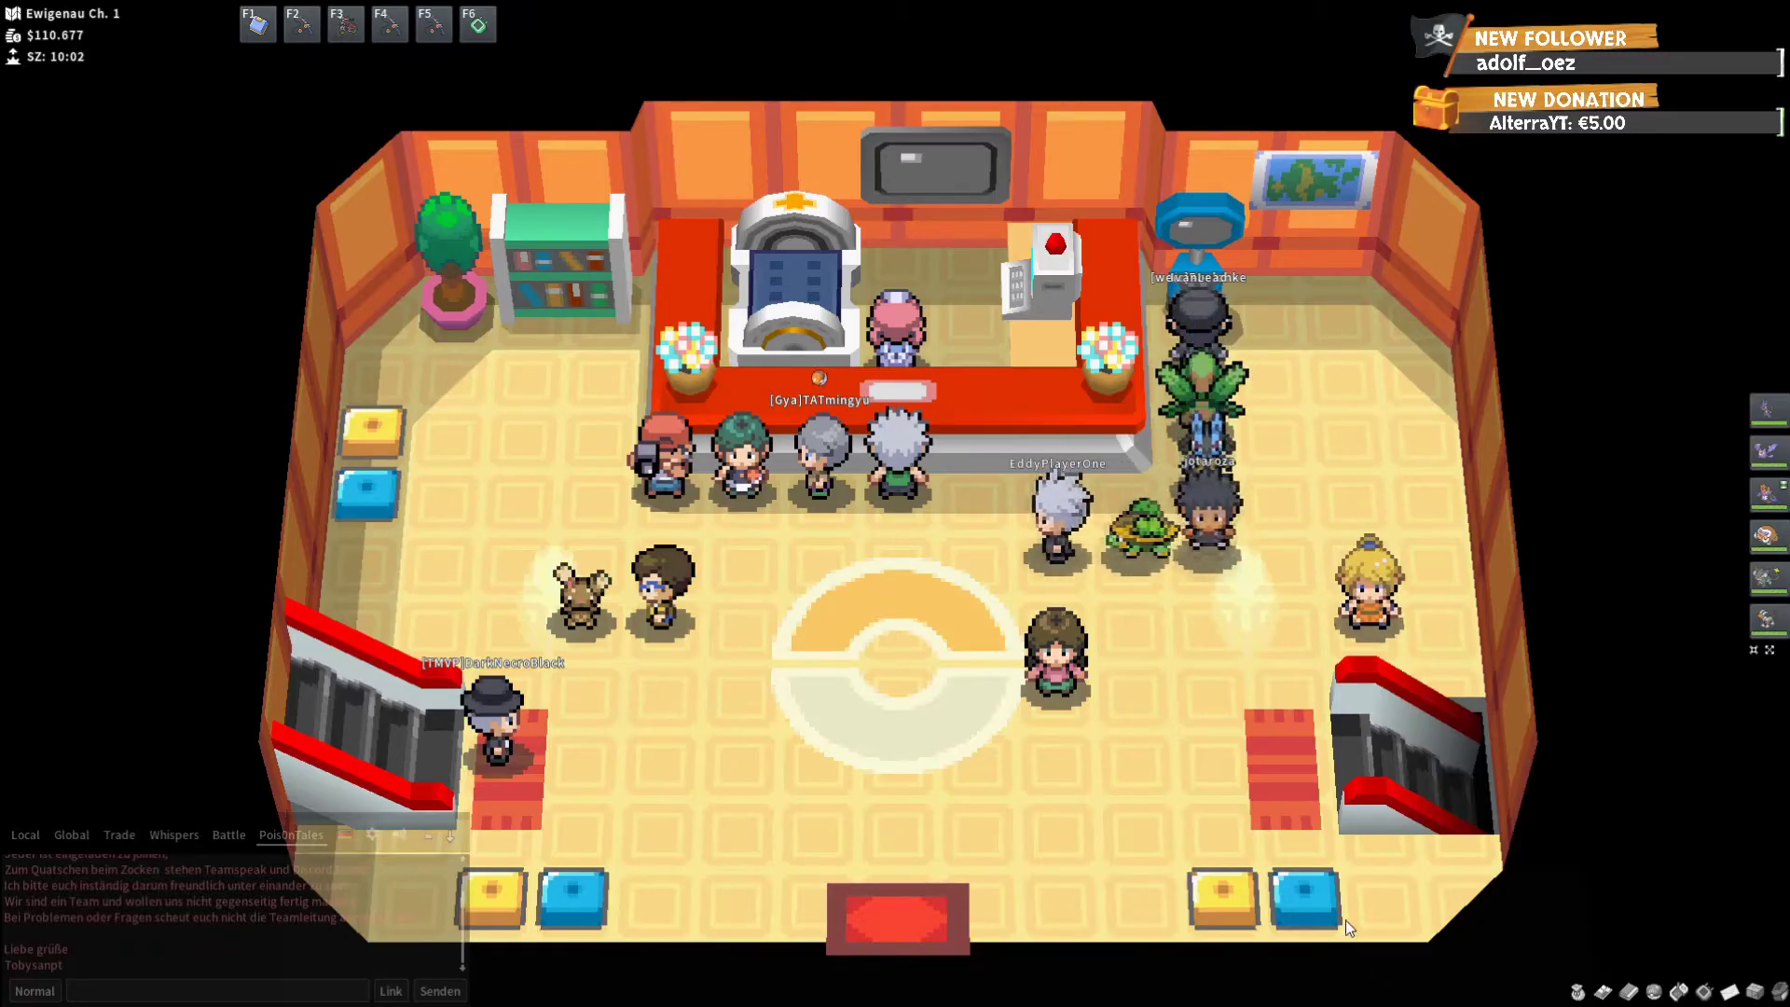
pyautogui.hotkey('alt', 'Tab')
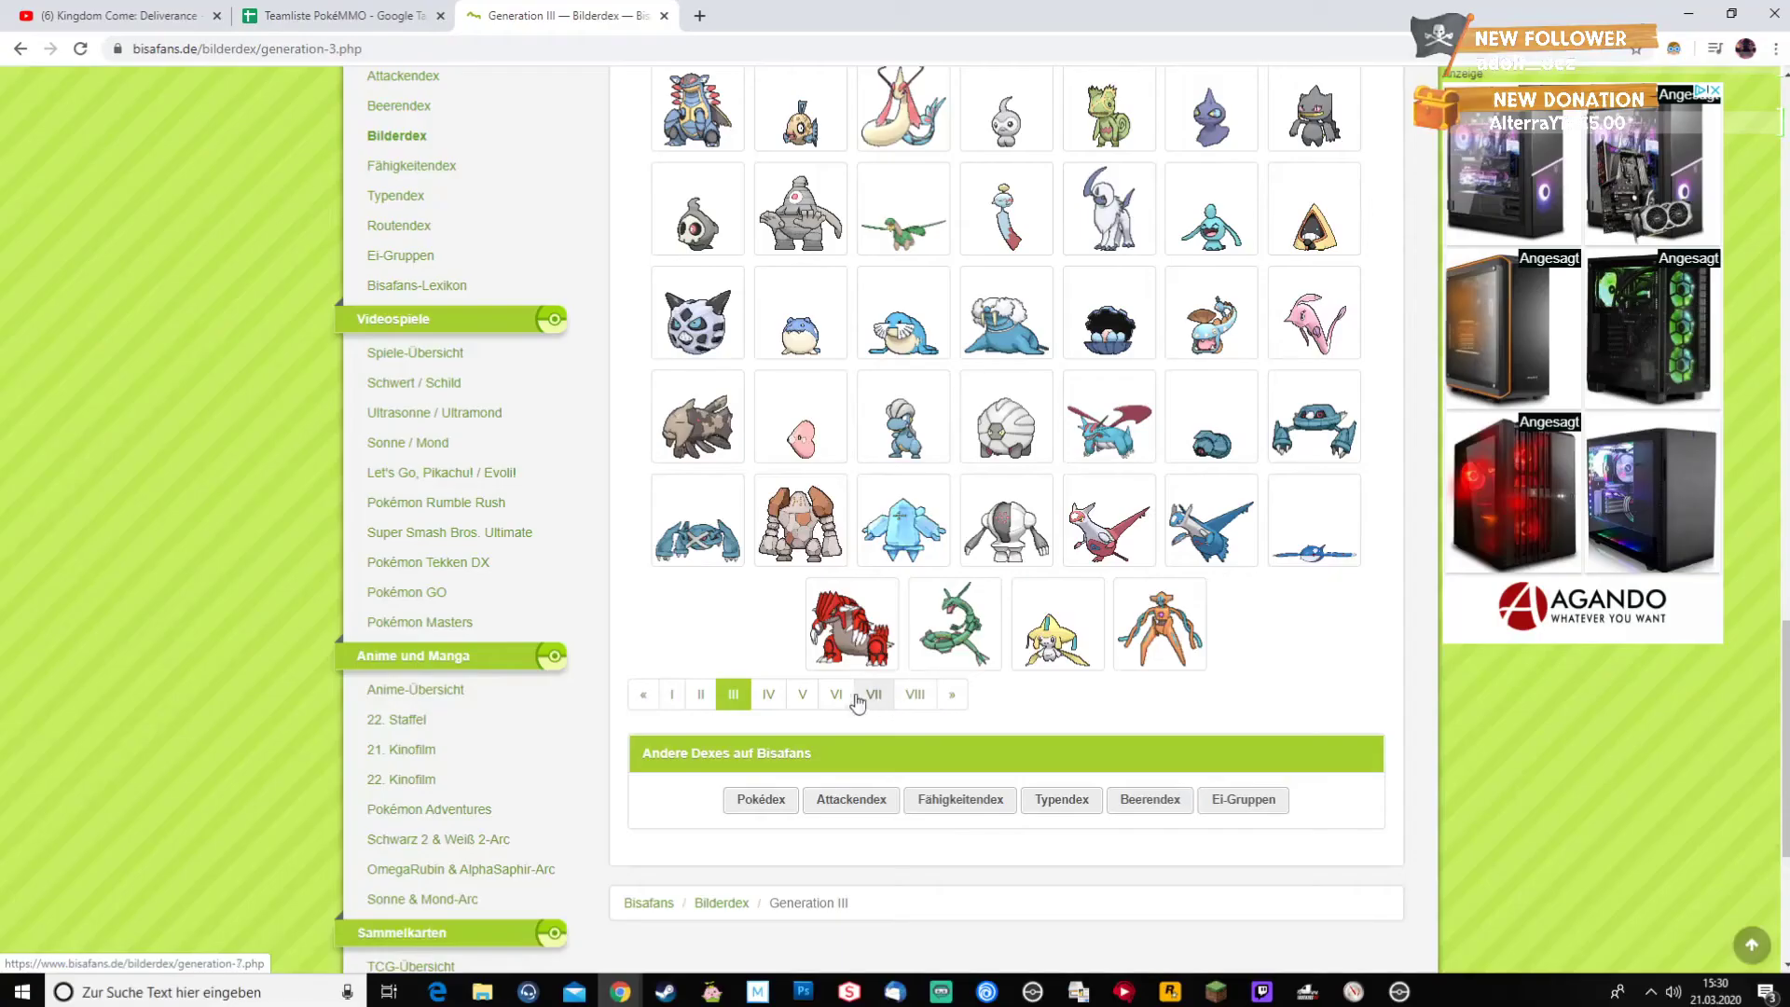
# - Return to the Generation IV Bilderdex page and look through its Pokémon images for B Team candidates
pyautogui.click(773, 695)
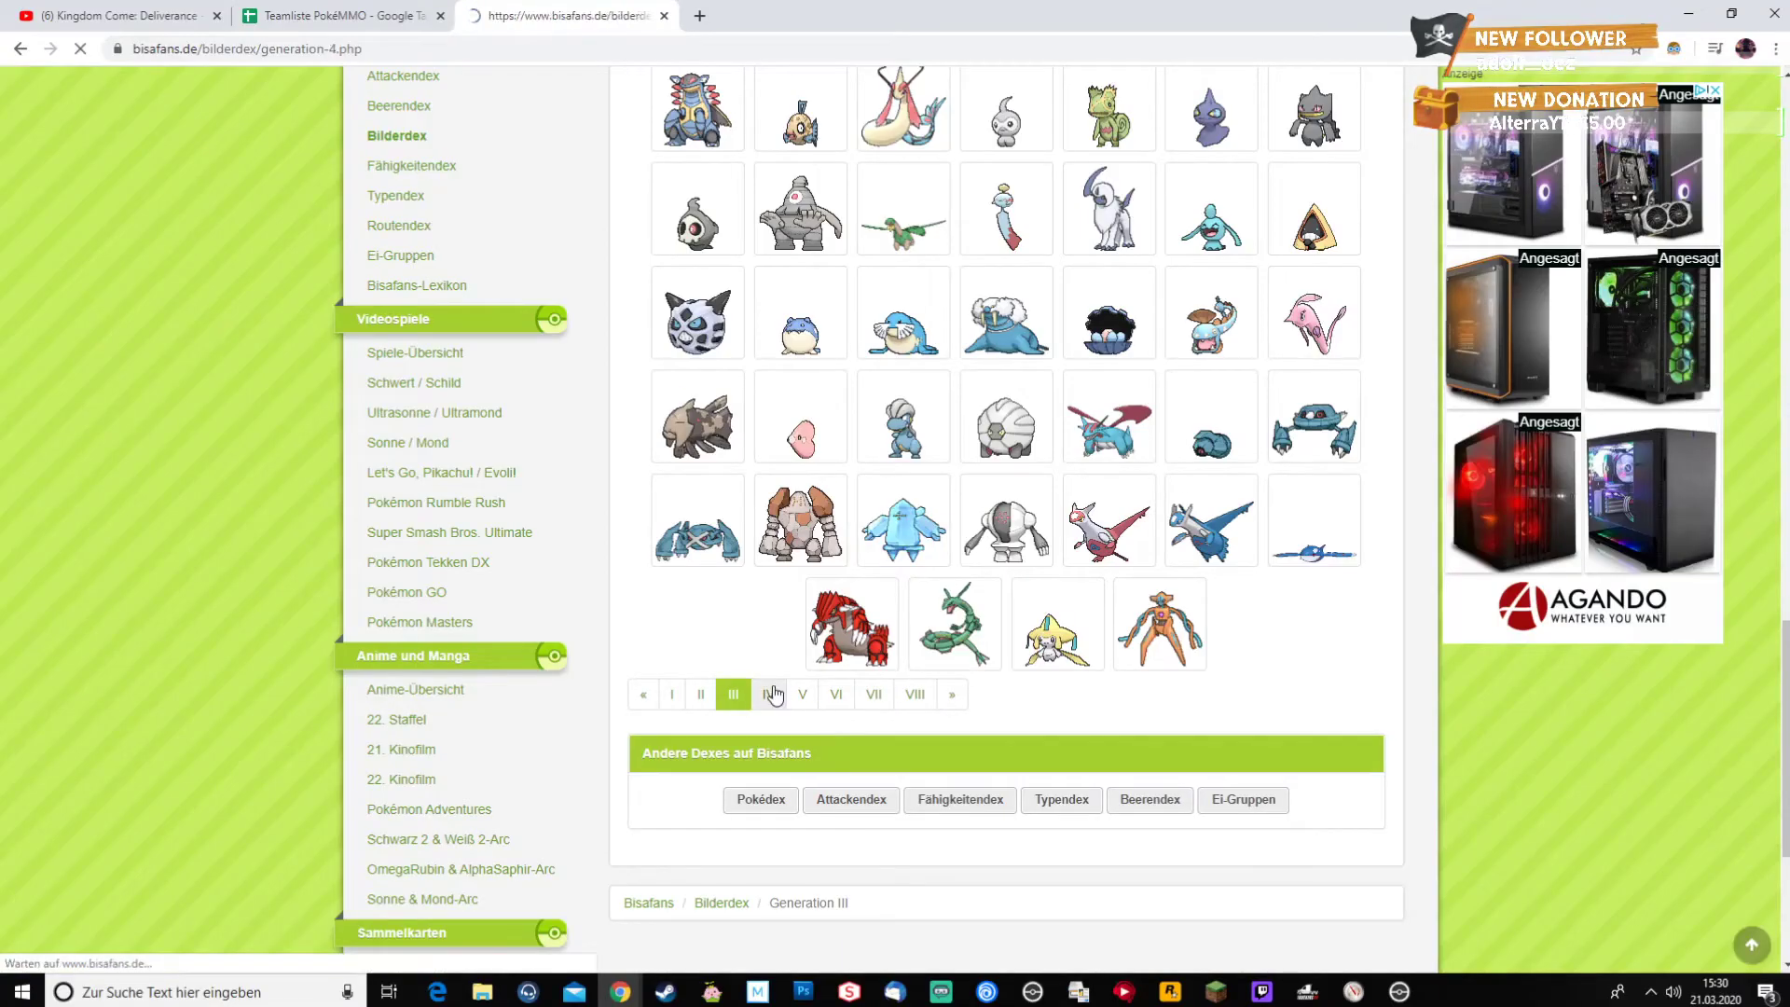
pyautogui.scroll(-4, 773, 695)
pyautogui.scroll(-5, 773, 695)
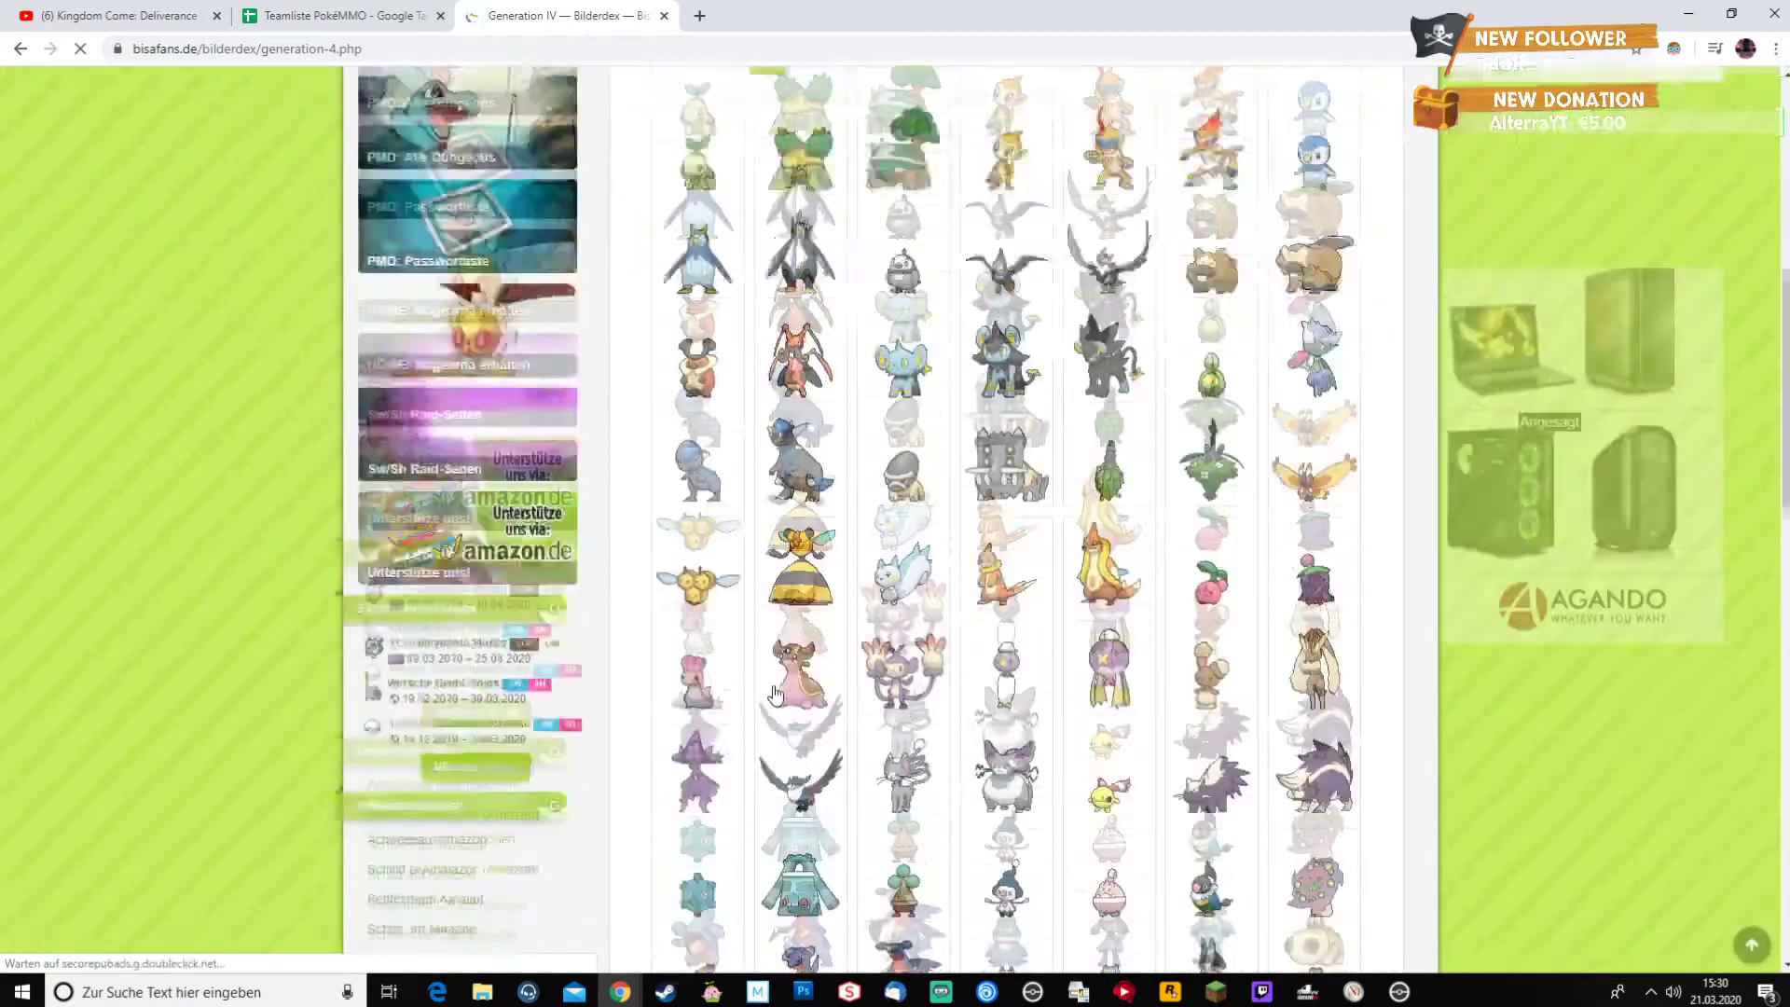
pyautogui.scroll(-3, 773, 694)
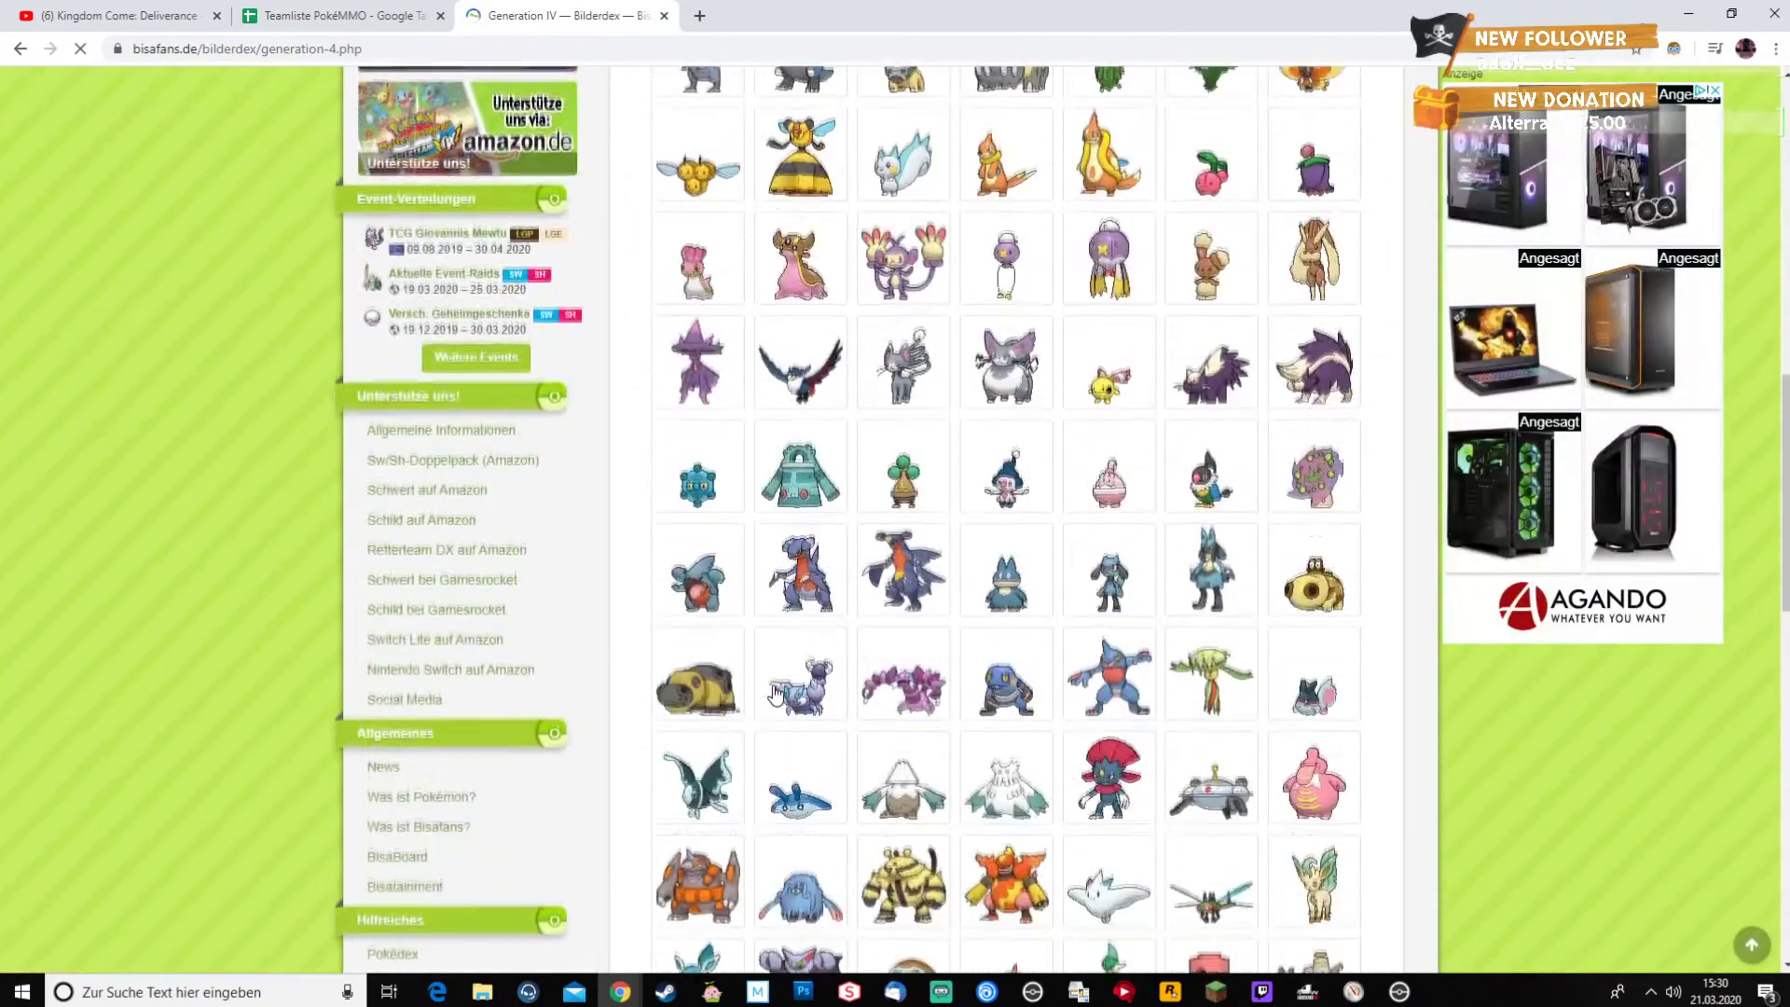
pyautogui.scroll(-5, 773, 691)
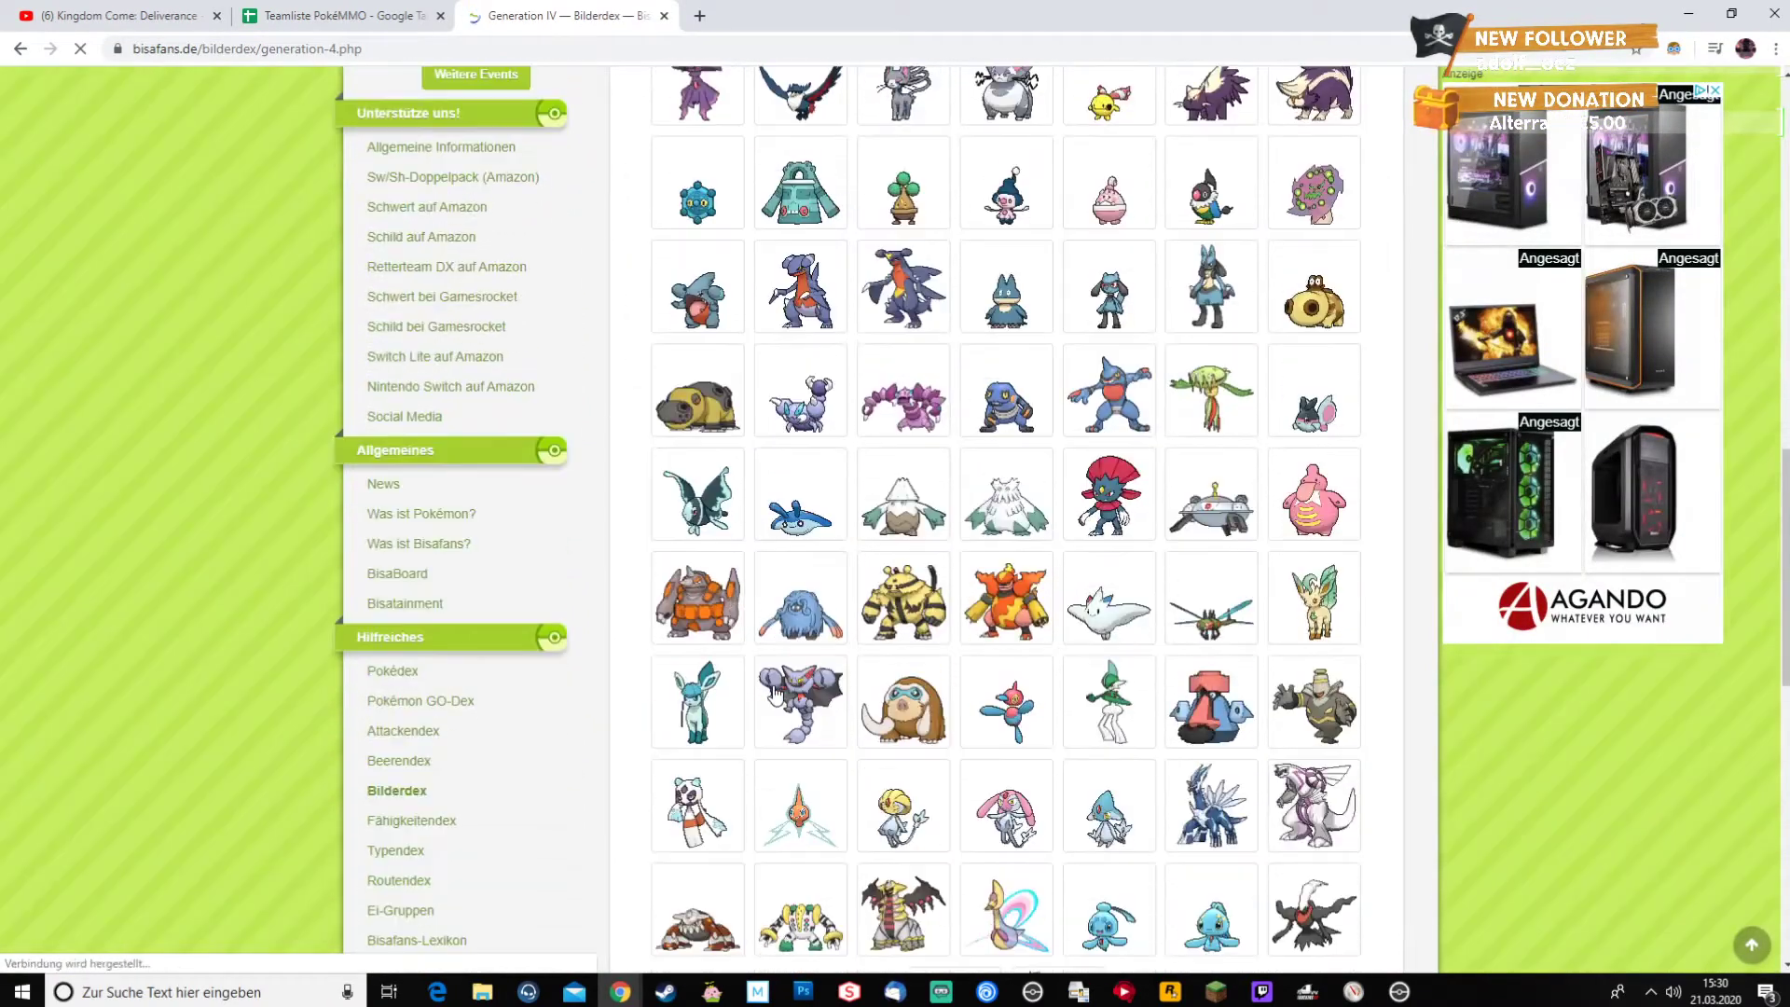
pyautogui.scroll(10, 774, 695)
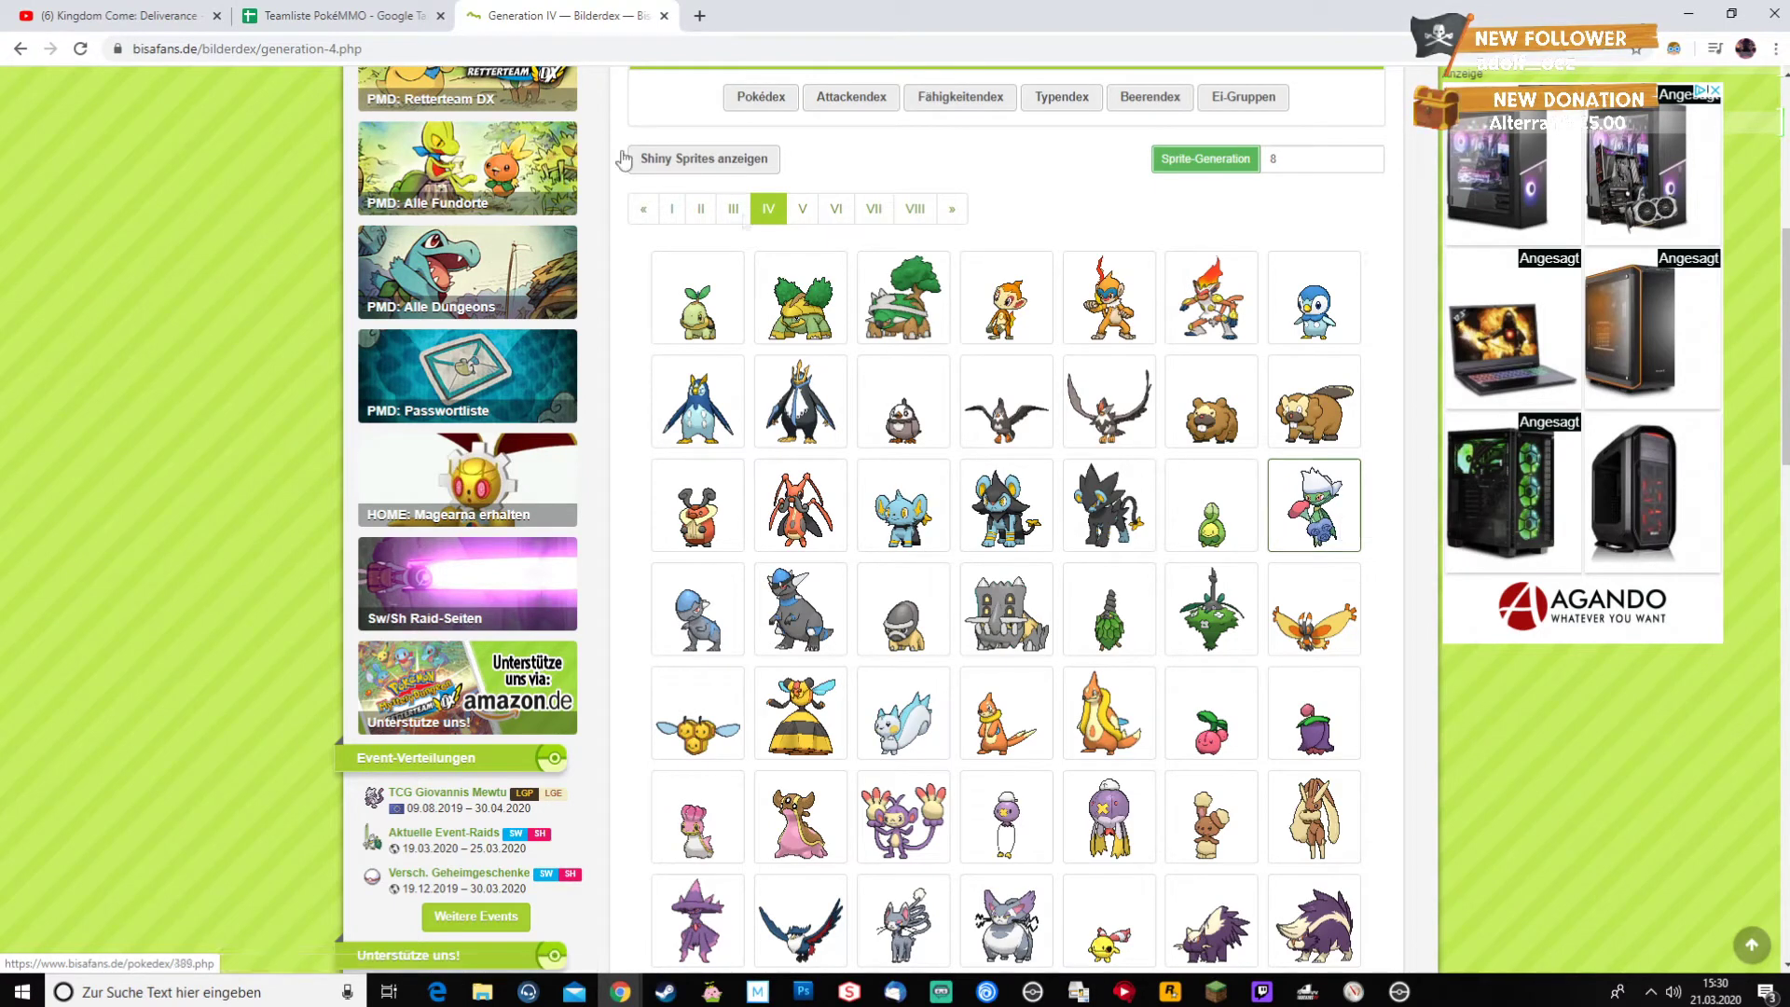
# - Return to the team list spreadsheet and undo the clearing of the Mamutel and Hundemon entries in rows 50 and 51
pyautogui.click(345, 14)
pyautogui.click(111, 112)
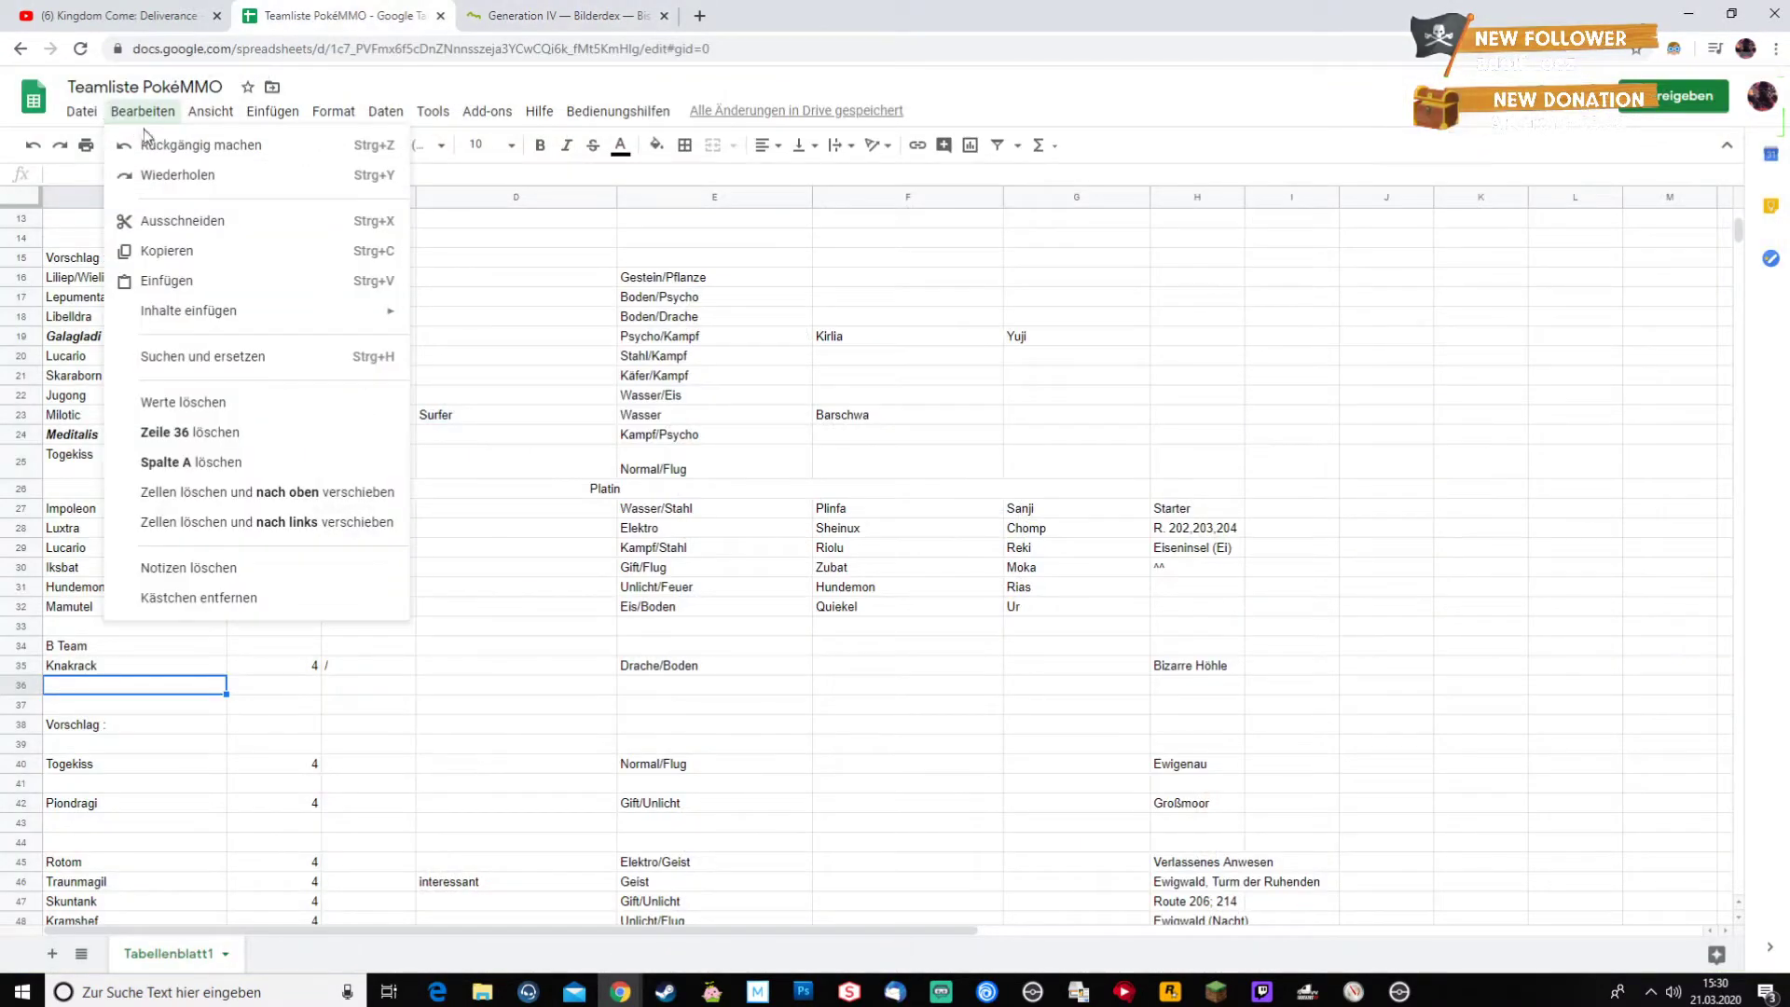
pyautogui.click(147, 138)
# - Undo the deletions in row 44 to restore Skaraborn with its number 2, type Käfer/Kampf and location Honigbaum
pyautogui.click(143, 113)
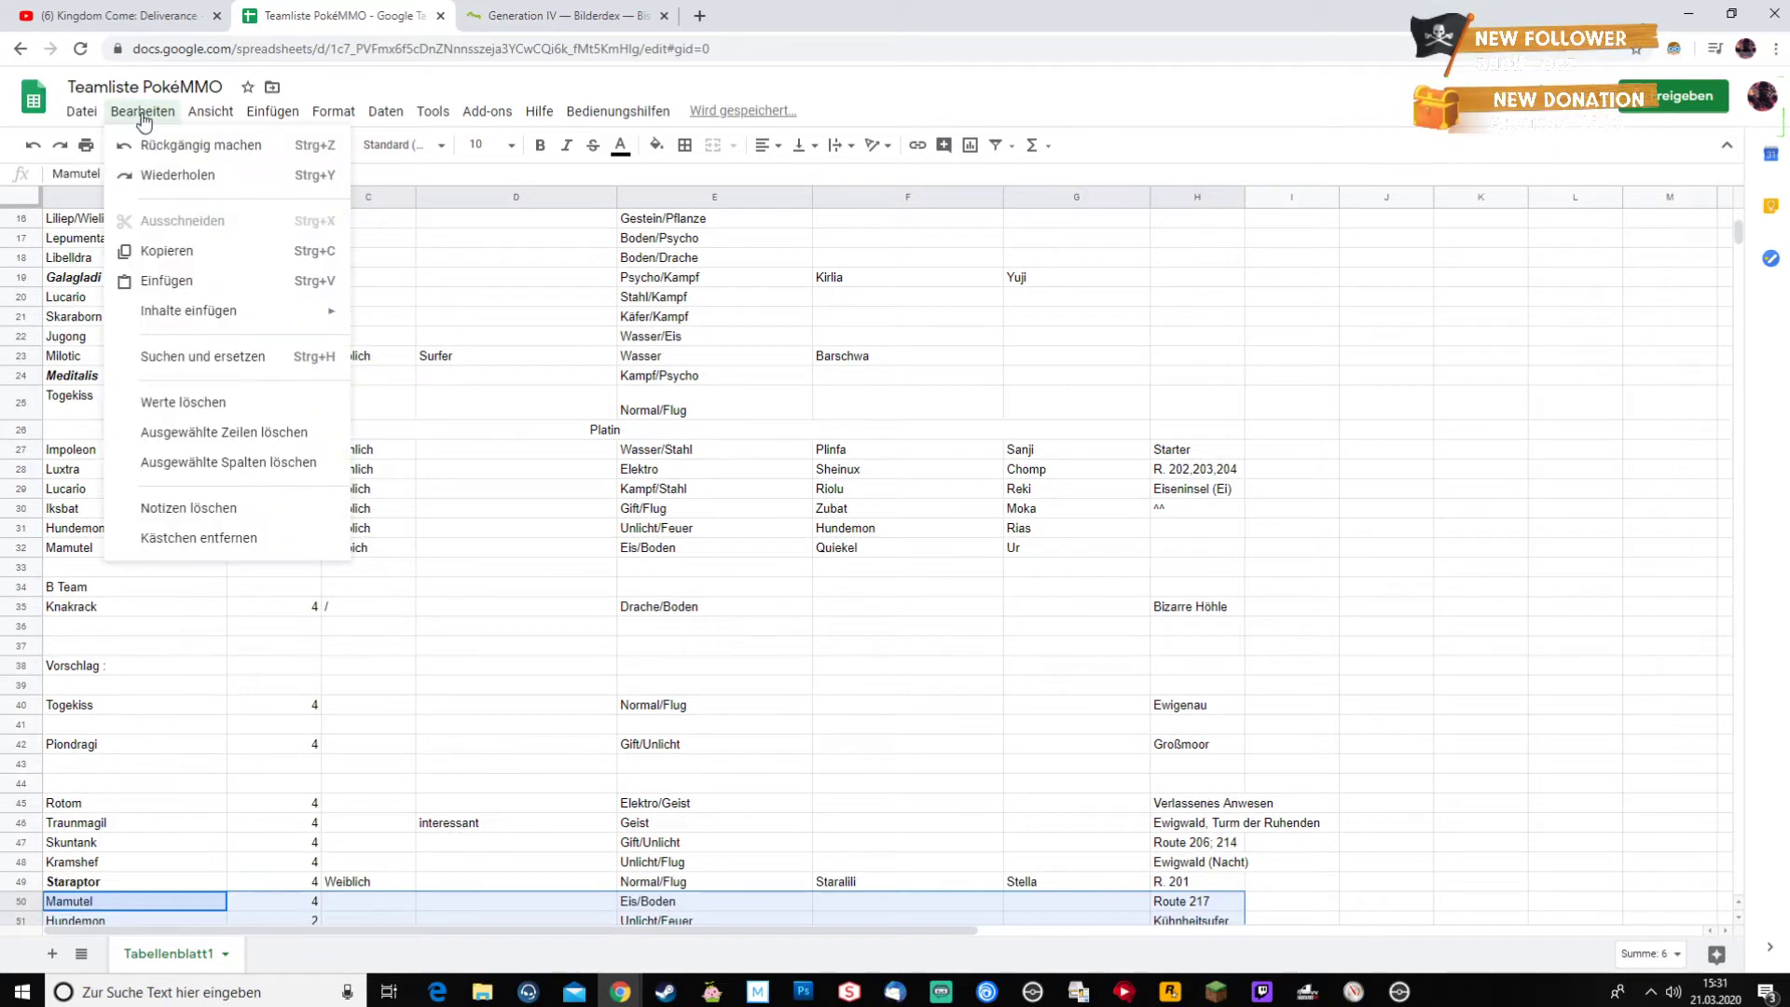
pyautogui.click(180, 145)
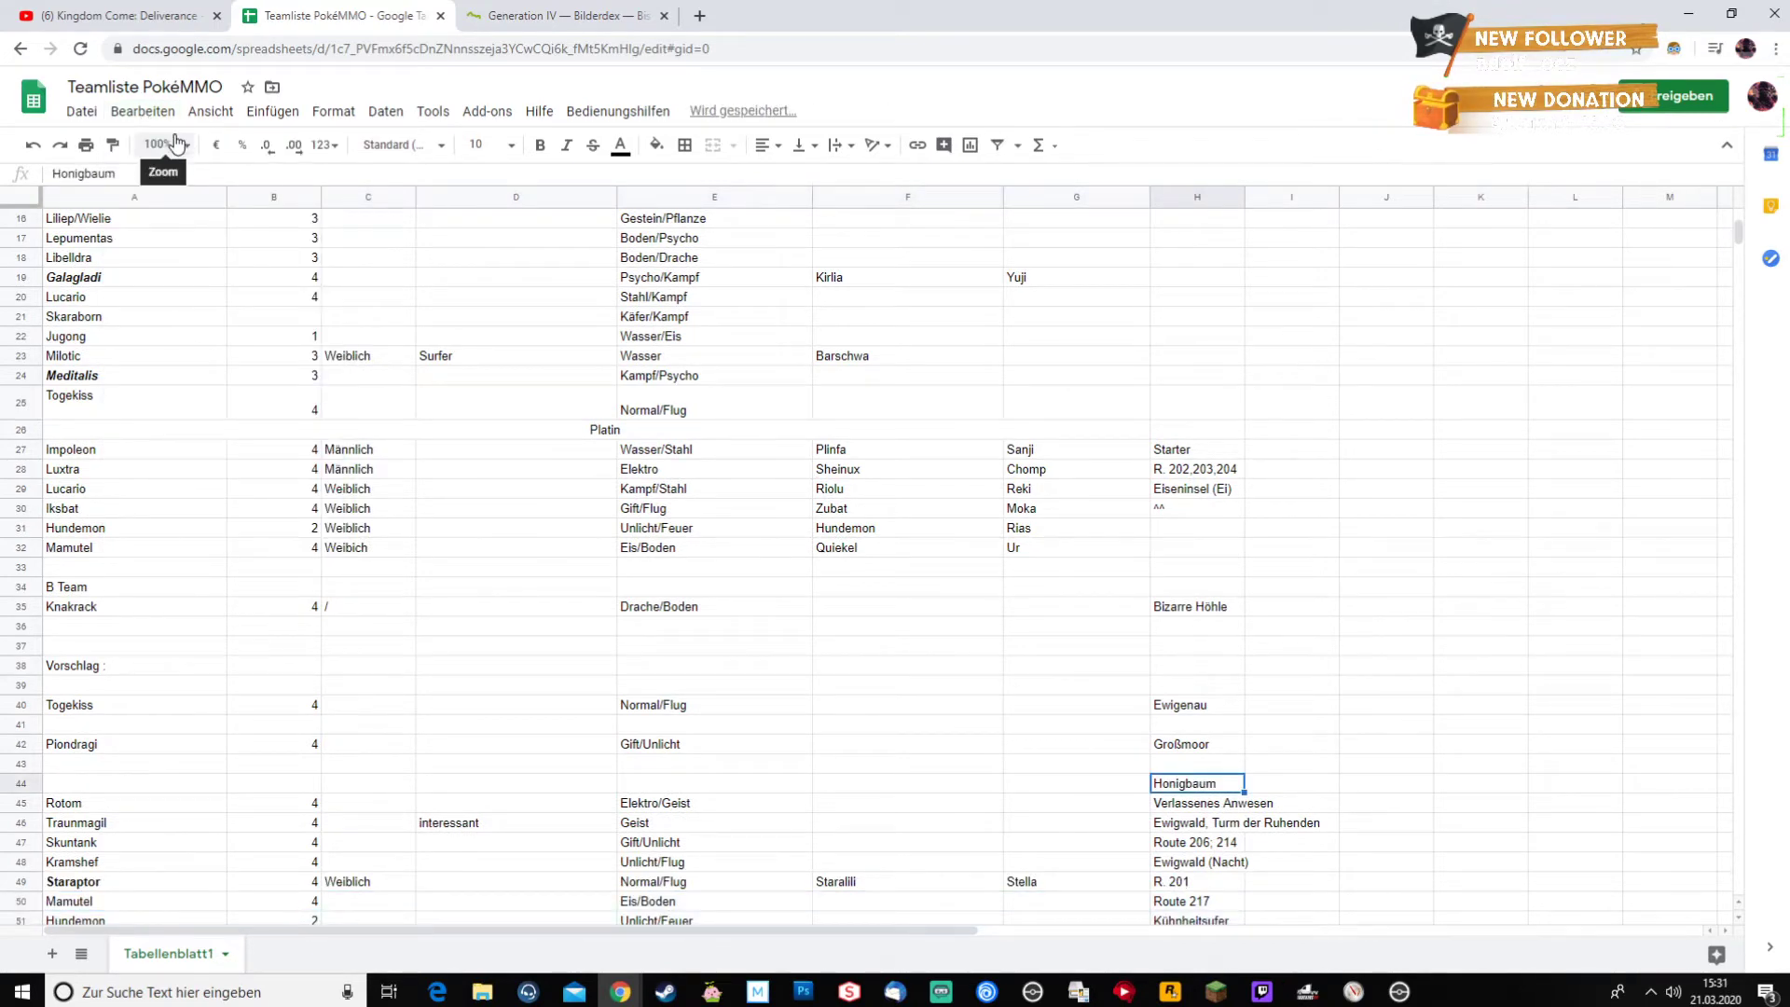
pyautogui.click(152, 113)
pyautogui.click(159, 141)
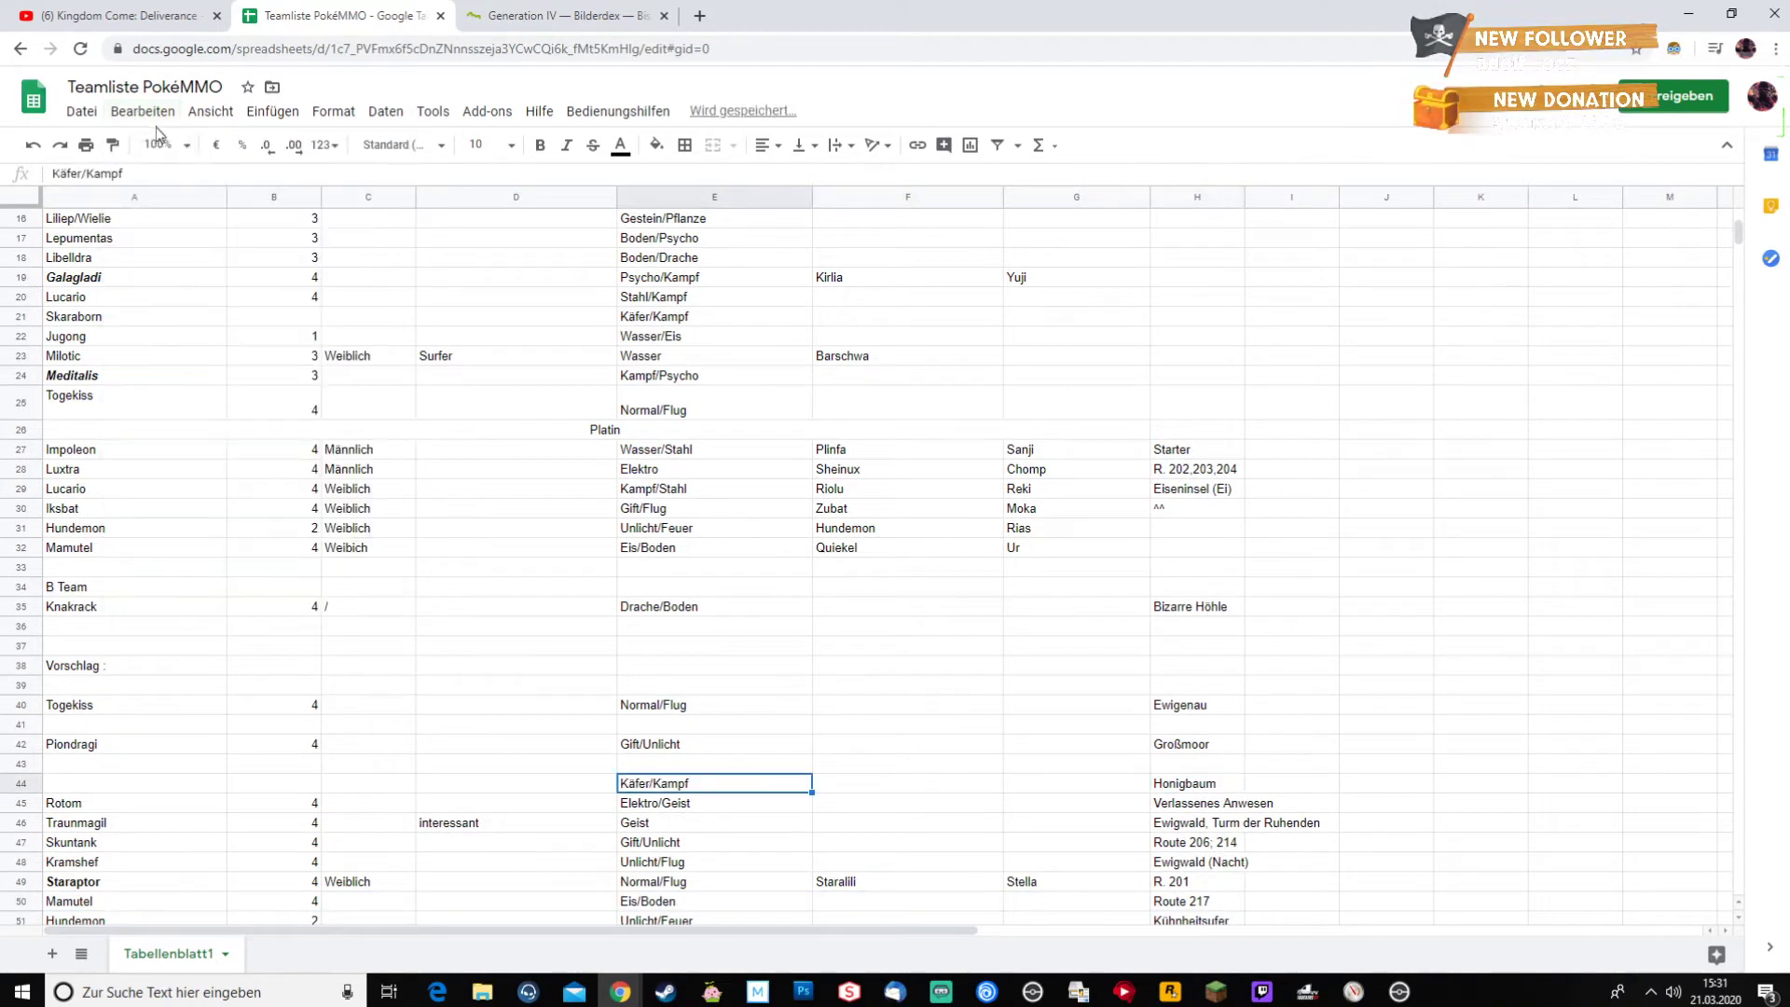
pyautogui.click(147, 113)
pyautogui.click(163, 144)
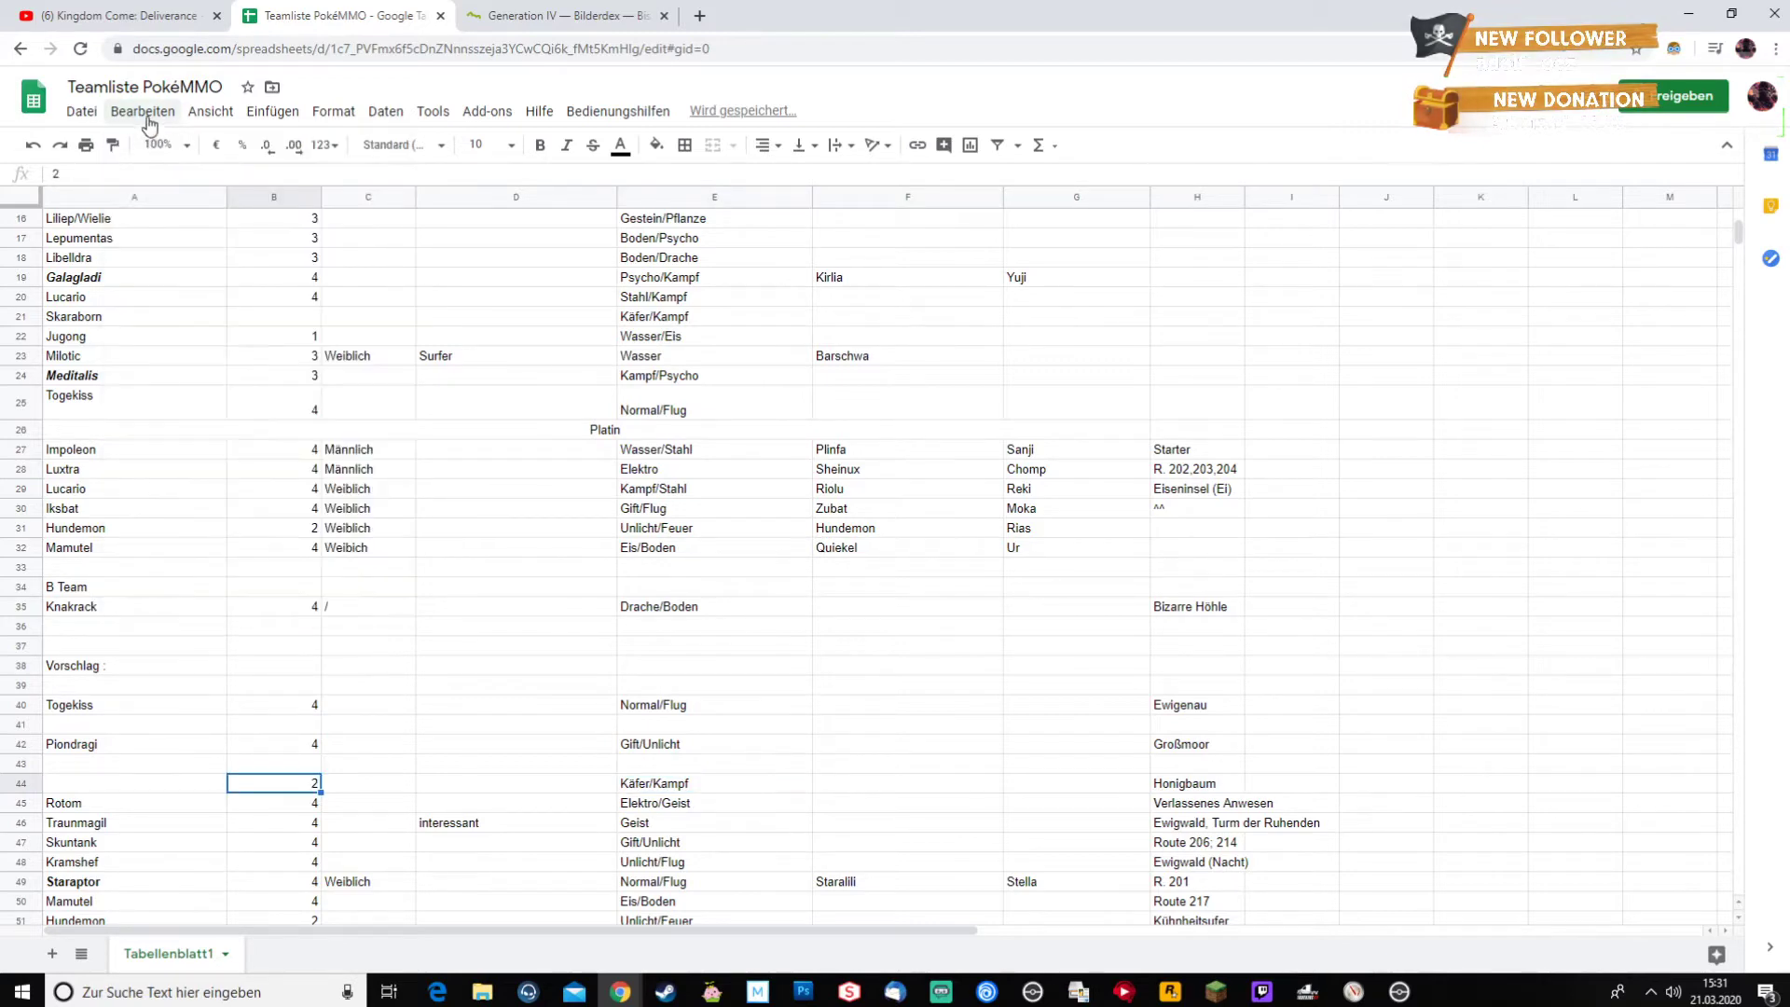
pyautogui.click(147, 113)
pyautogui.click(170, 147)
# - Undo the deletions in row 43 to restore Lucario with its number 4, type Kampf/Stahl and location Eiseninsel (Ei)
pyautogui.click(149, 112)
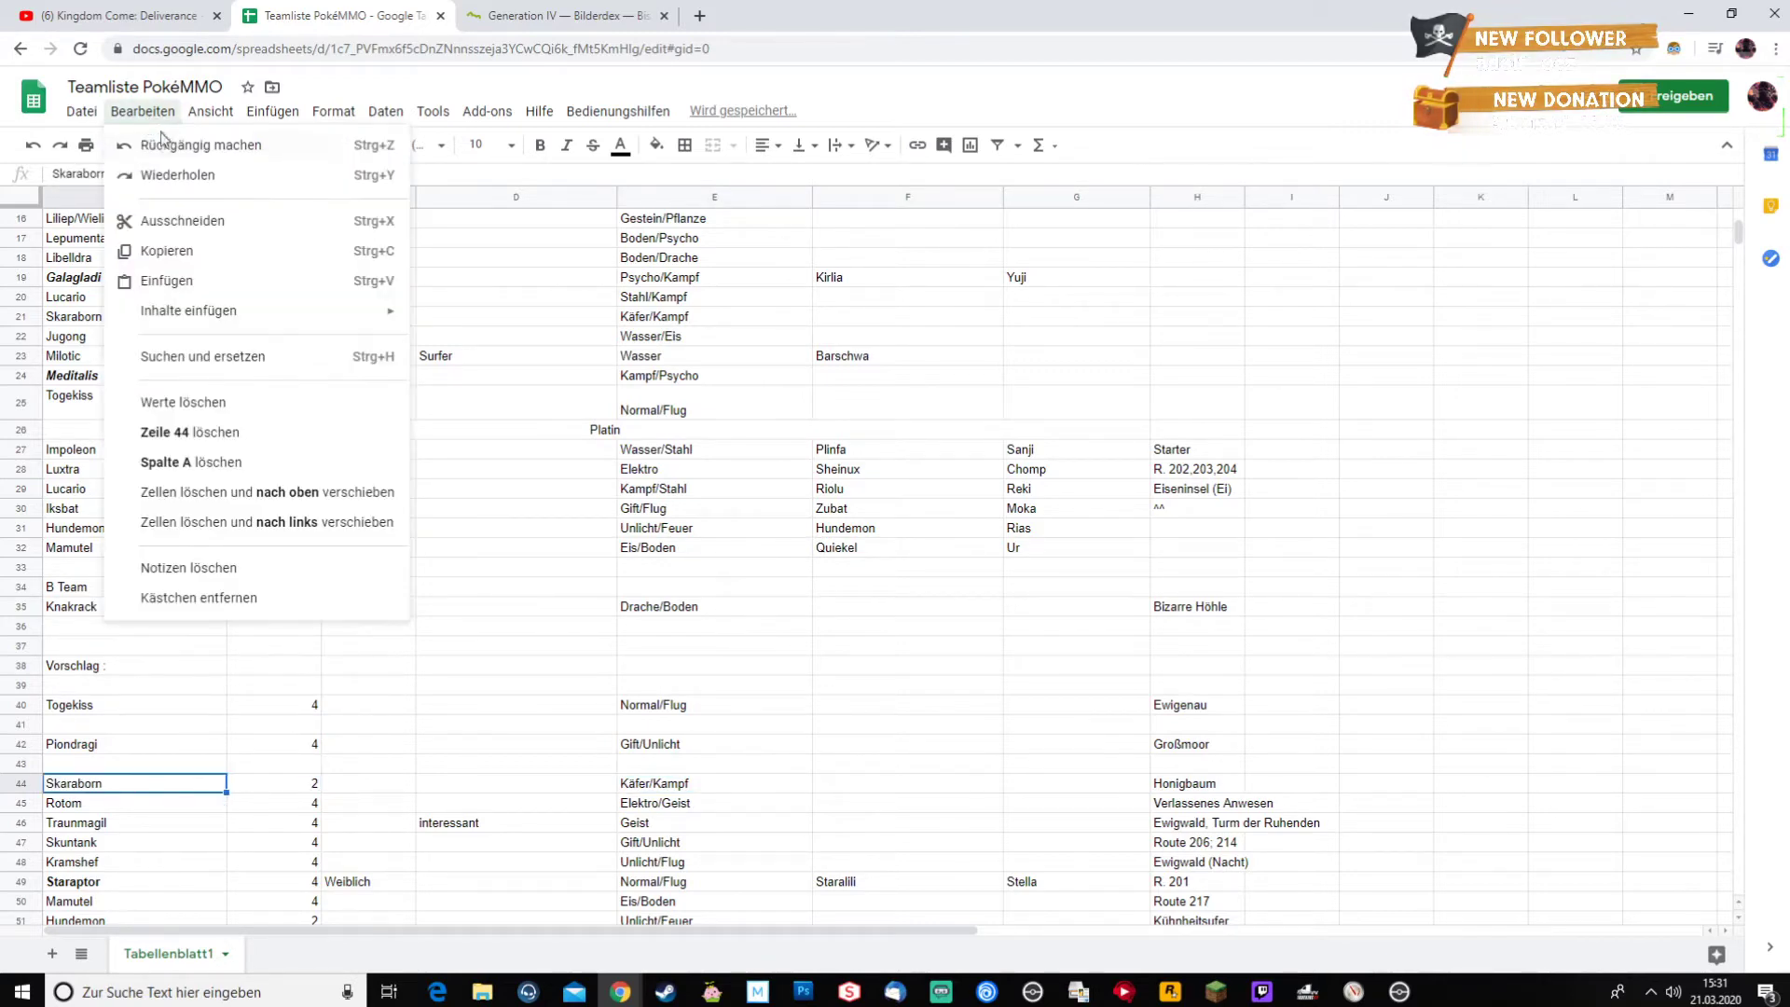
pyautogui.click(165, 143)
pyautogui.click(144, 112)
pyautogui.click(163, 145)
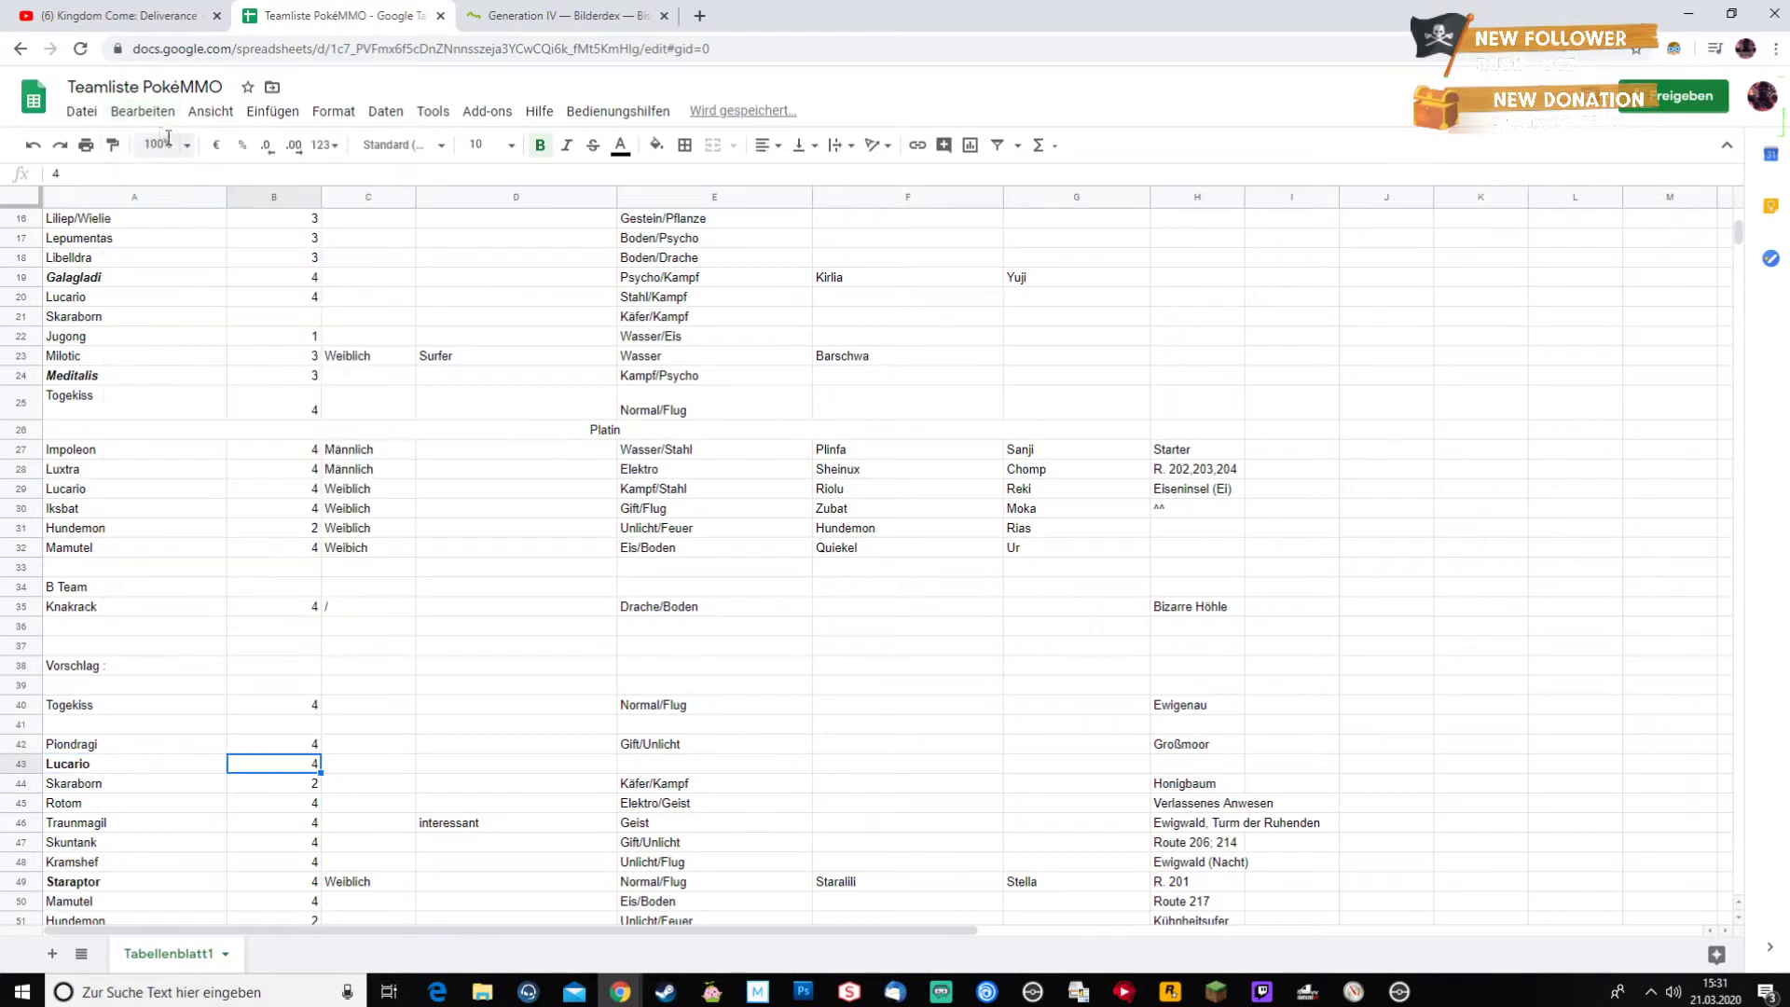
pyautogui.click(149, 113)
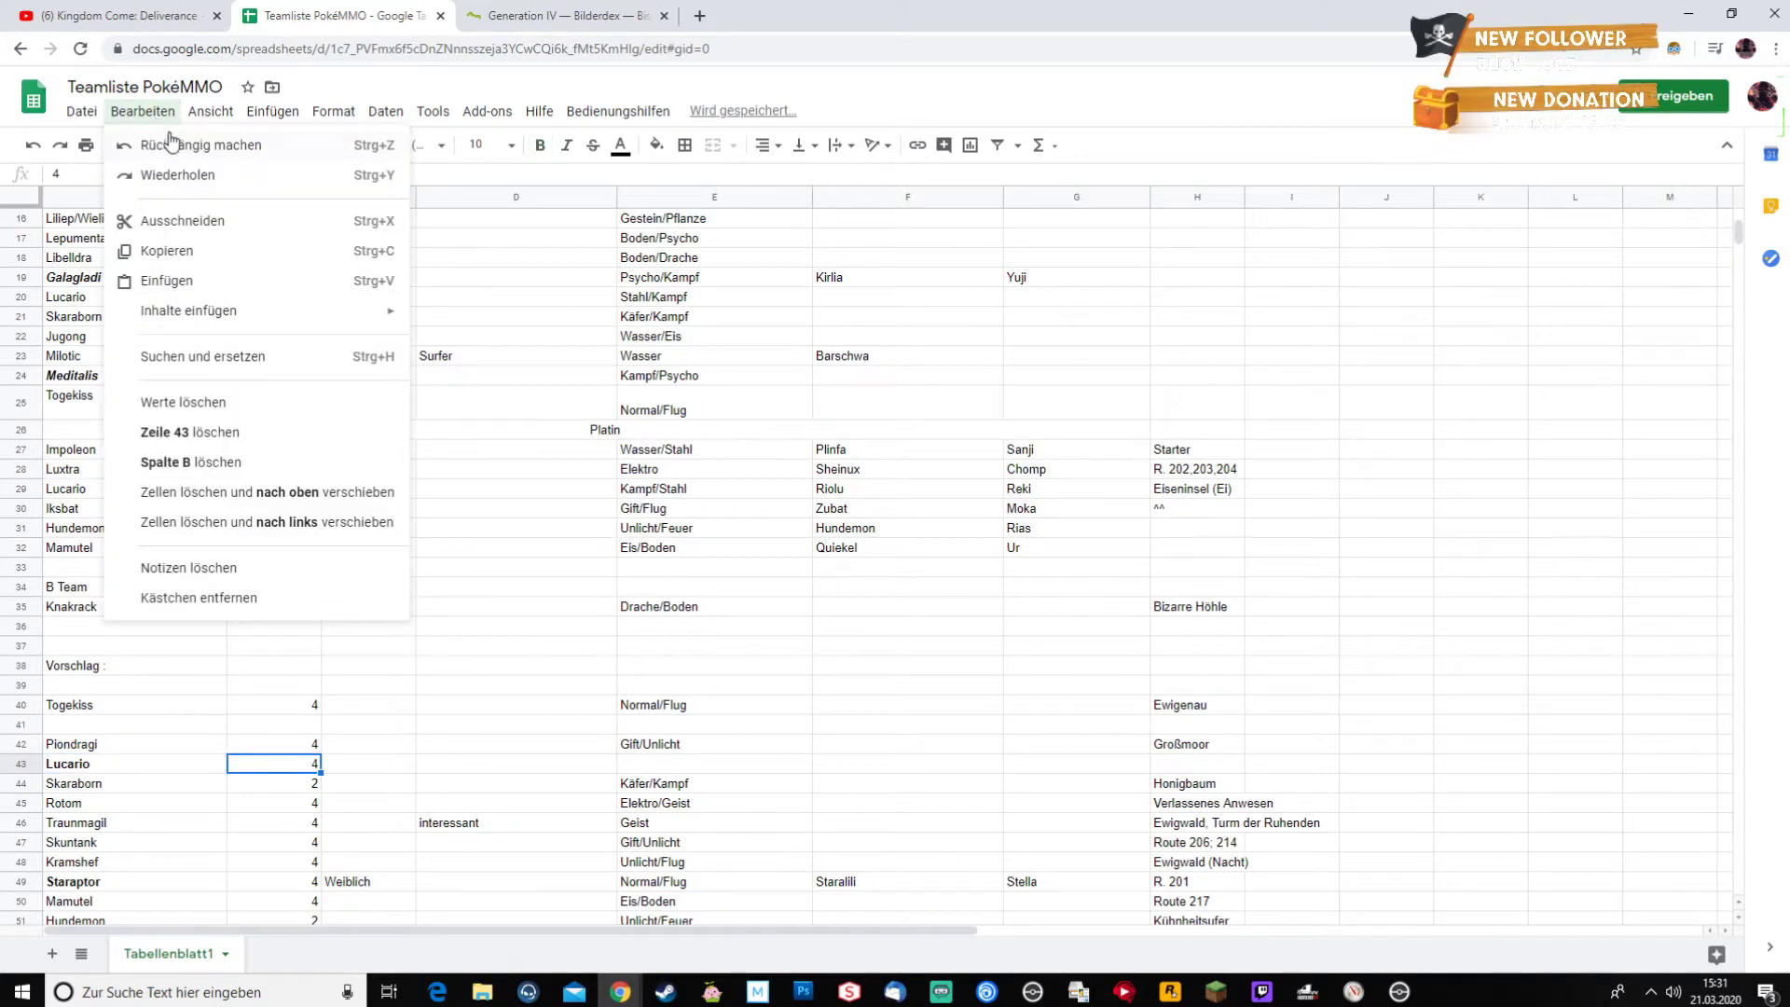
pyautogui.click(170, 145)
pyautogui.click(151, 112)
pyautogui.click(163, 145)
# - Undo the deletions in row 41 to restore Iksbat with its number 4, type Gift/Flug and location Anfangsrouten
pyautogui.click(149, 113)
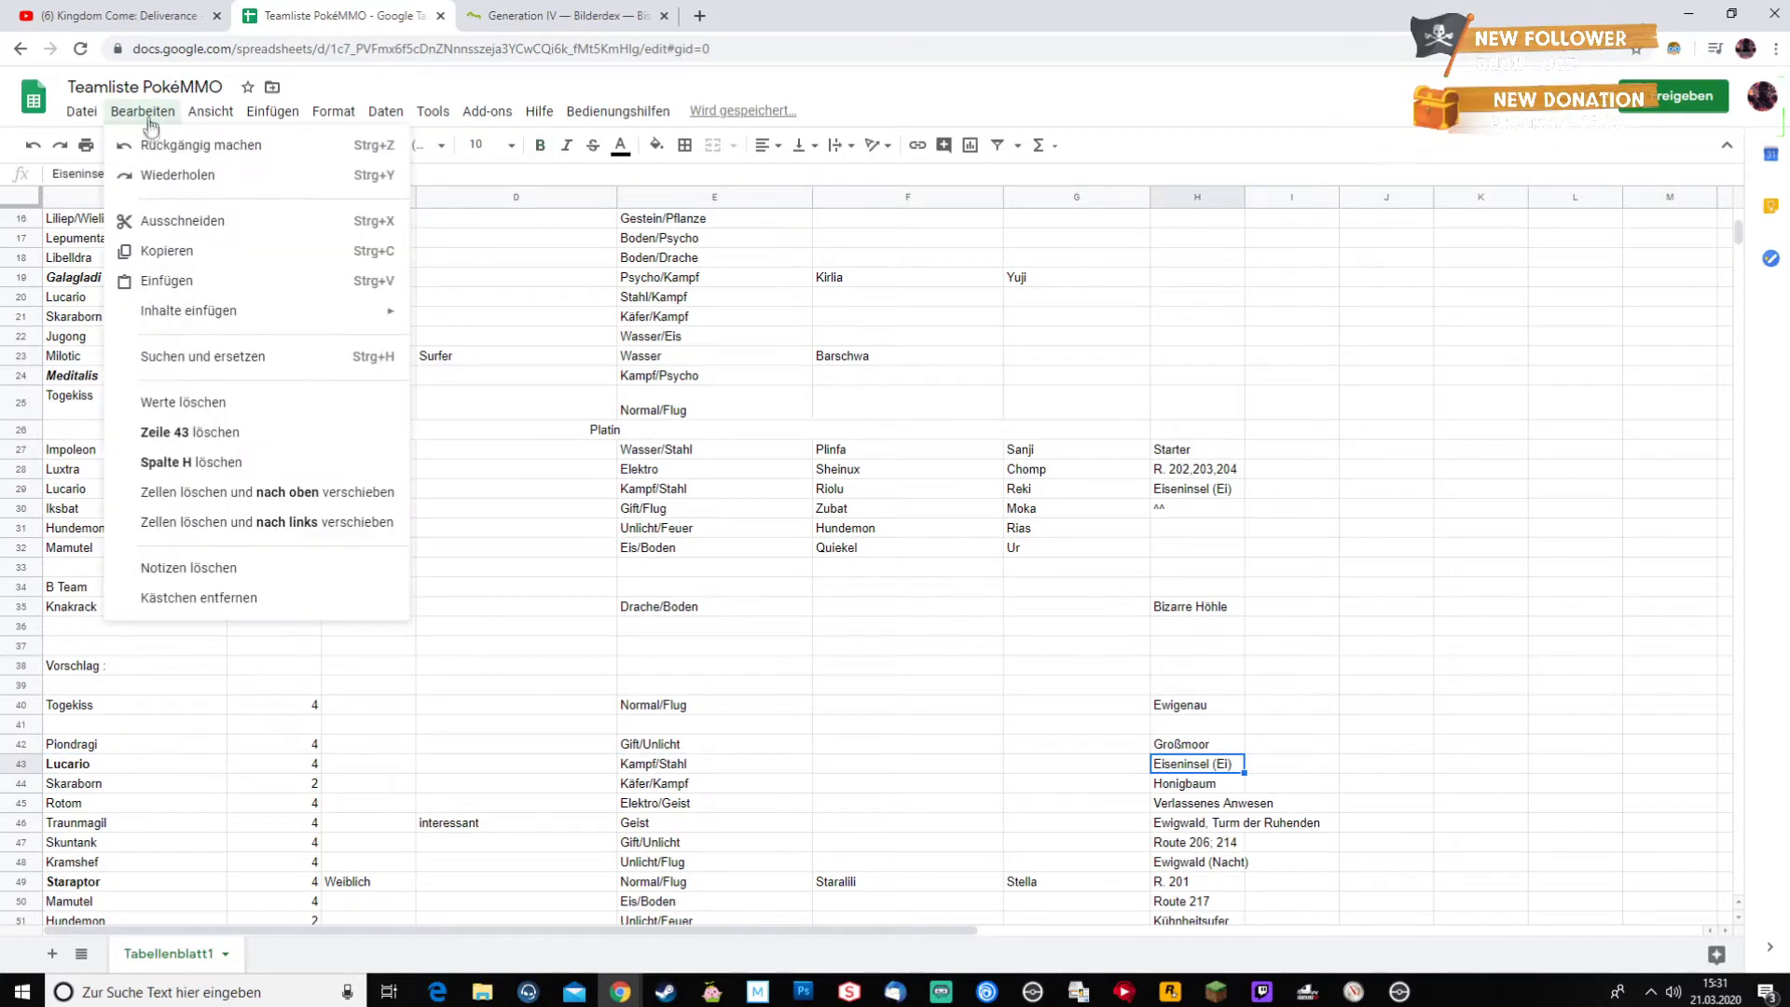
pyautogui.click(161, 145)
pyautogui.click(148, 112)
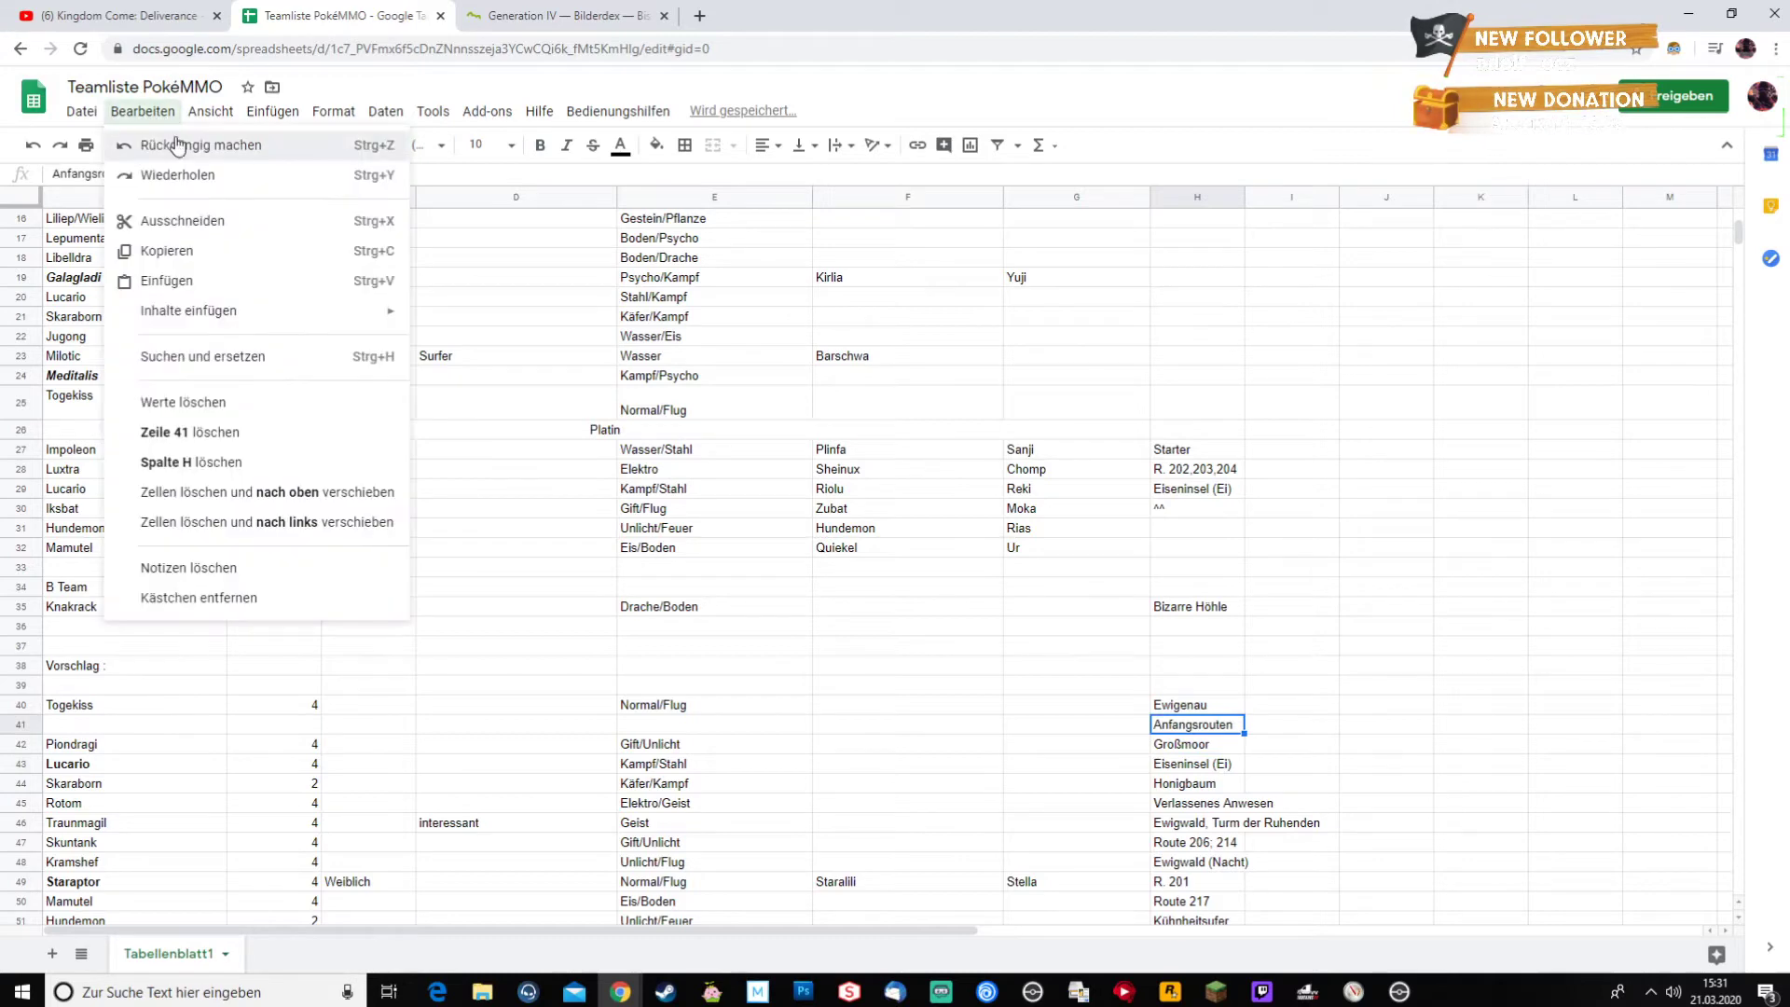
pyautogui.click(177, 145)
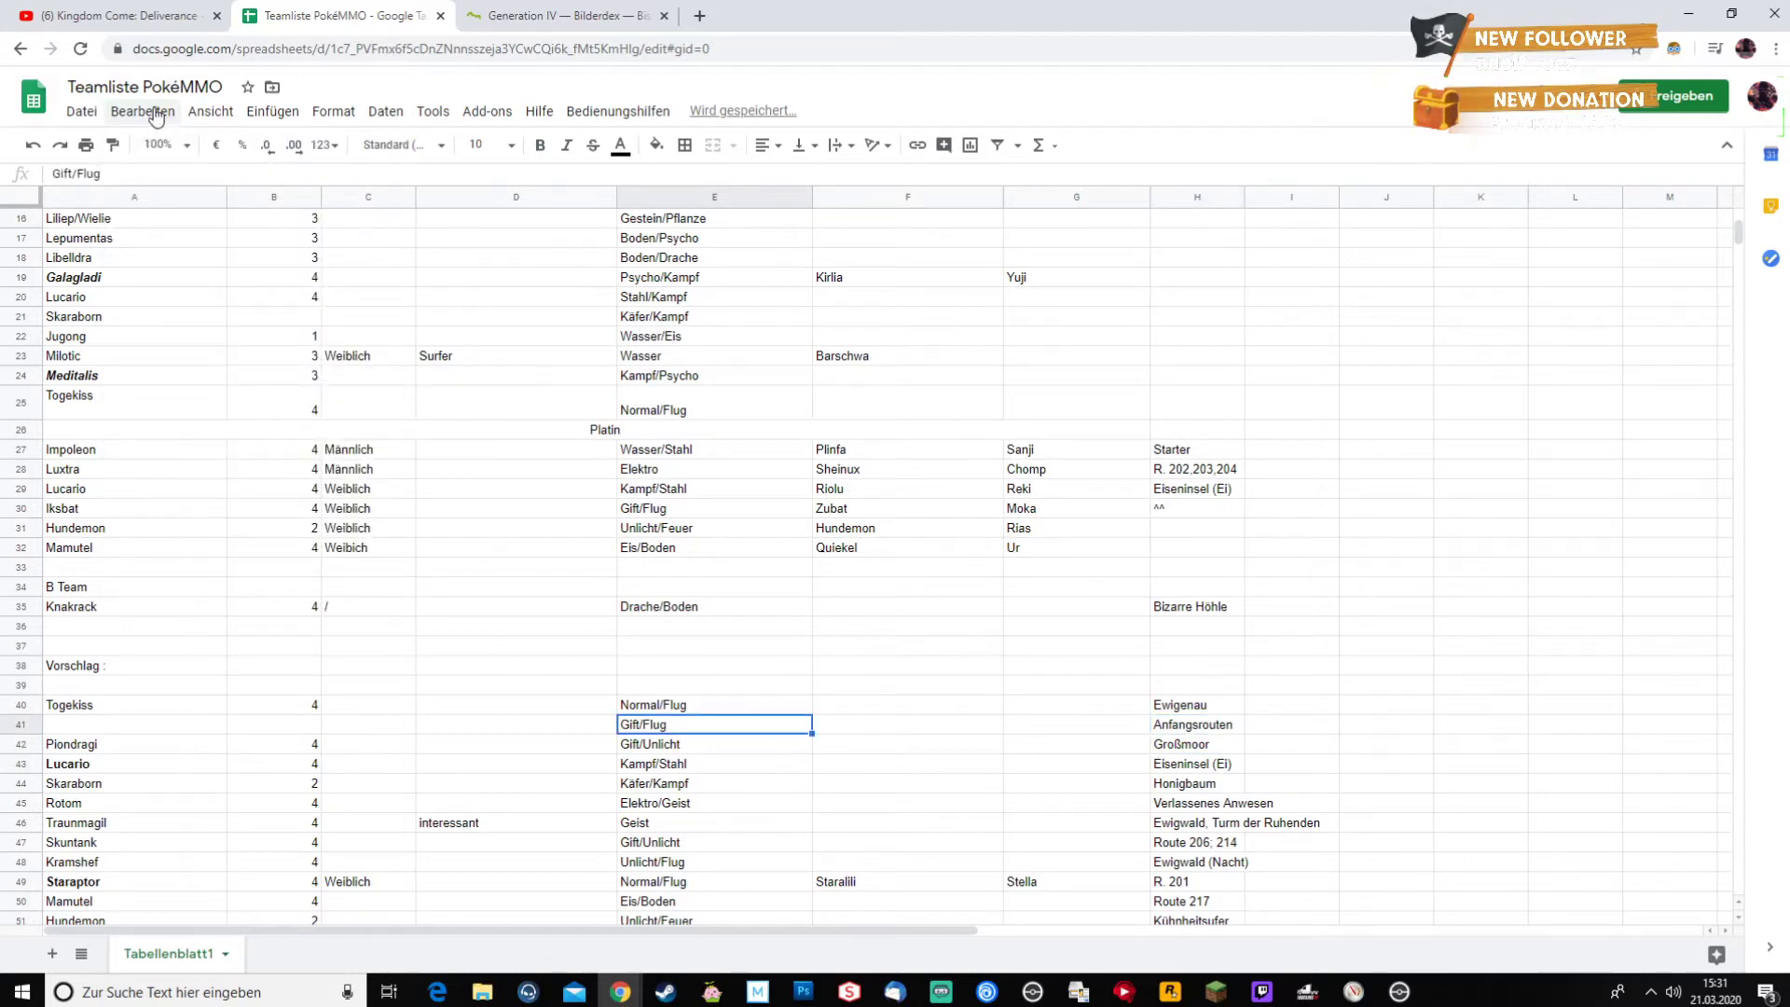
pyautogui.click(154, 113)
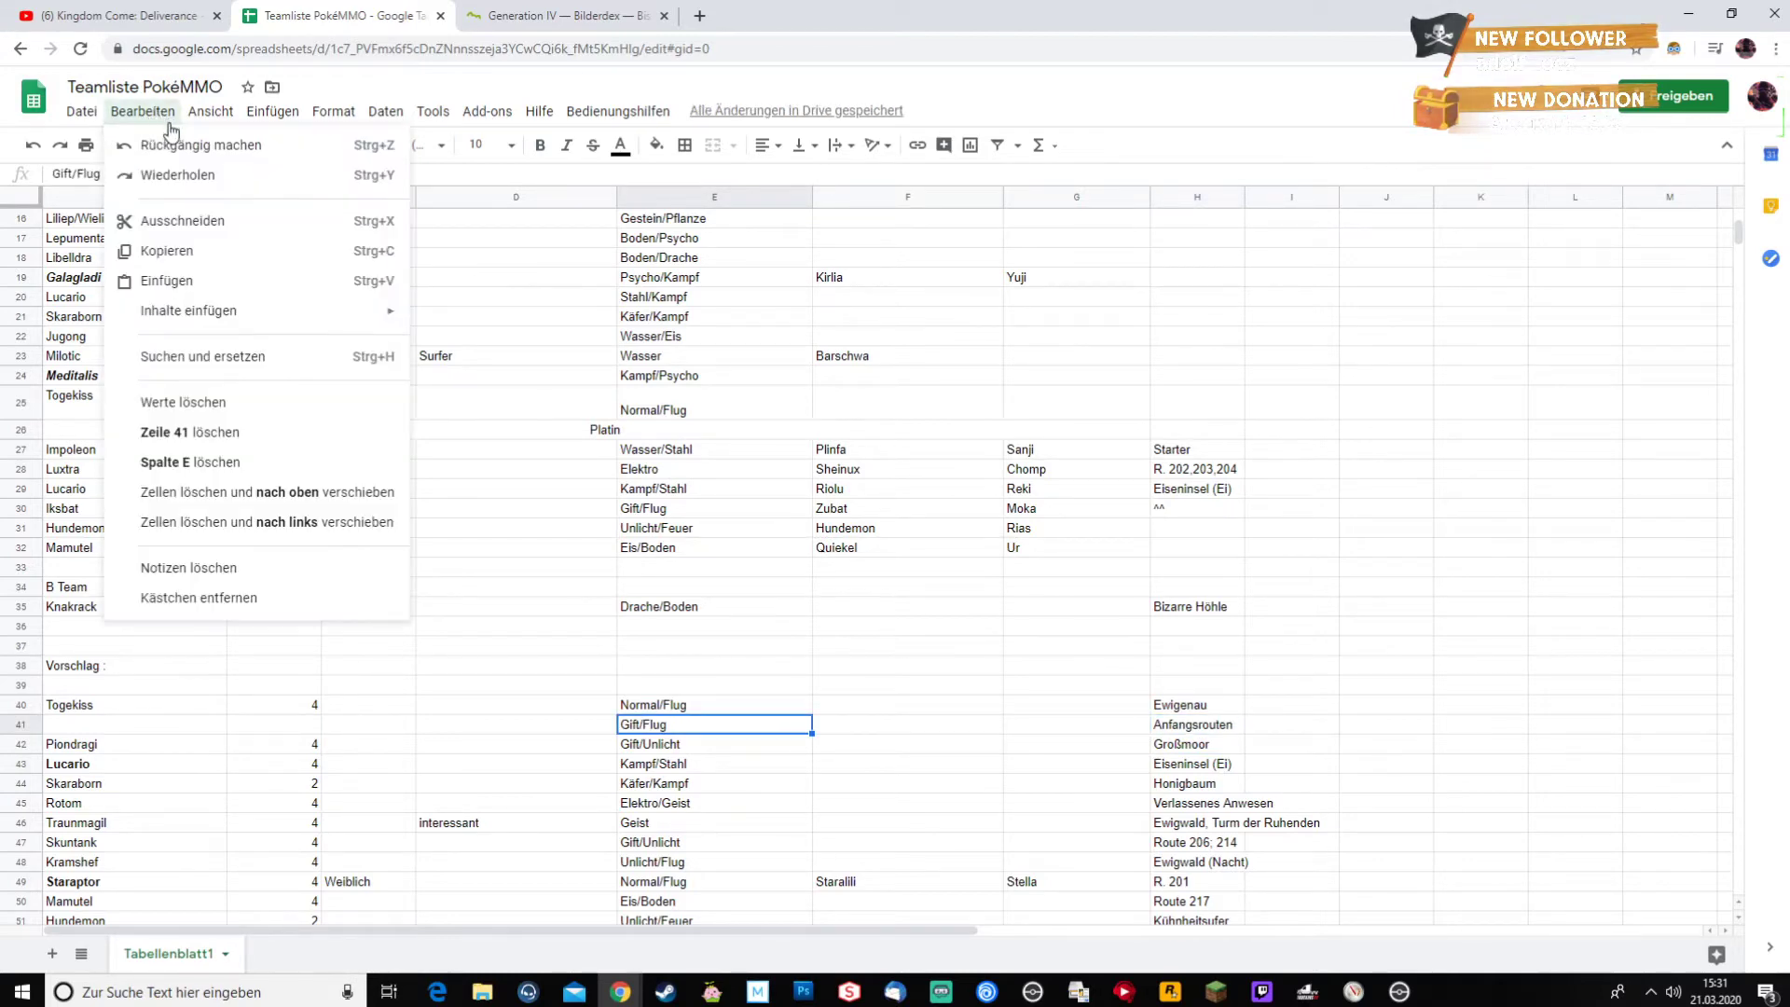
pyautogui.click(169, 144)
pyautogui.click(149, 112)
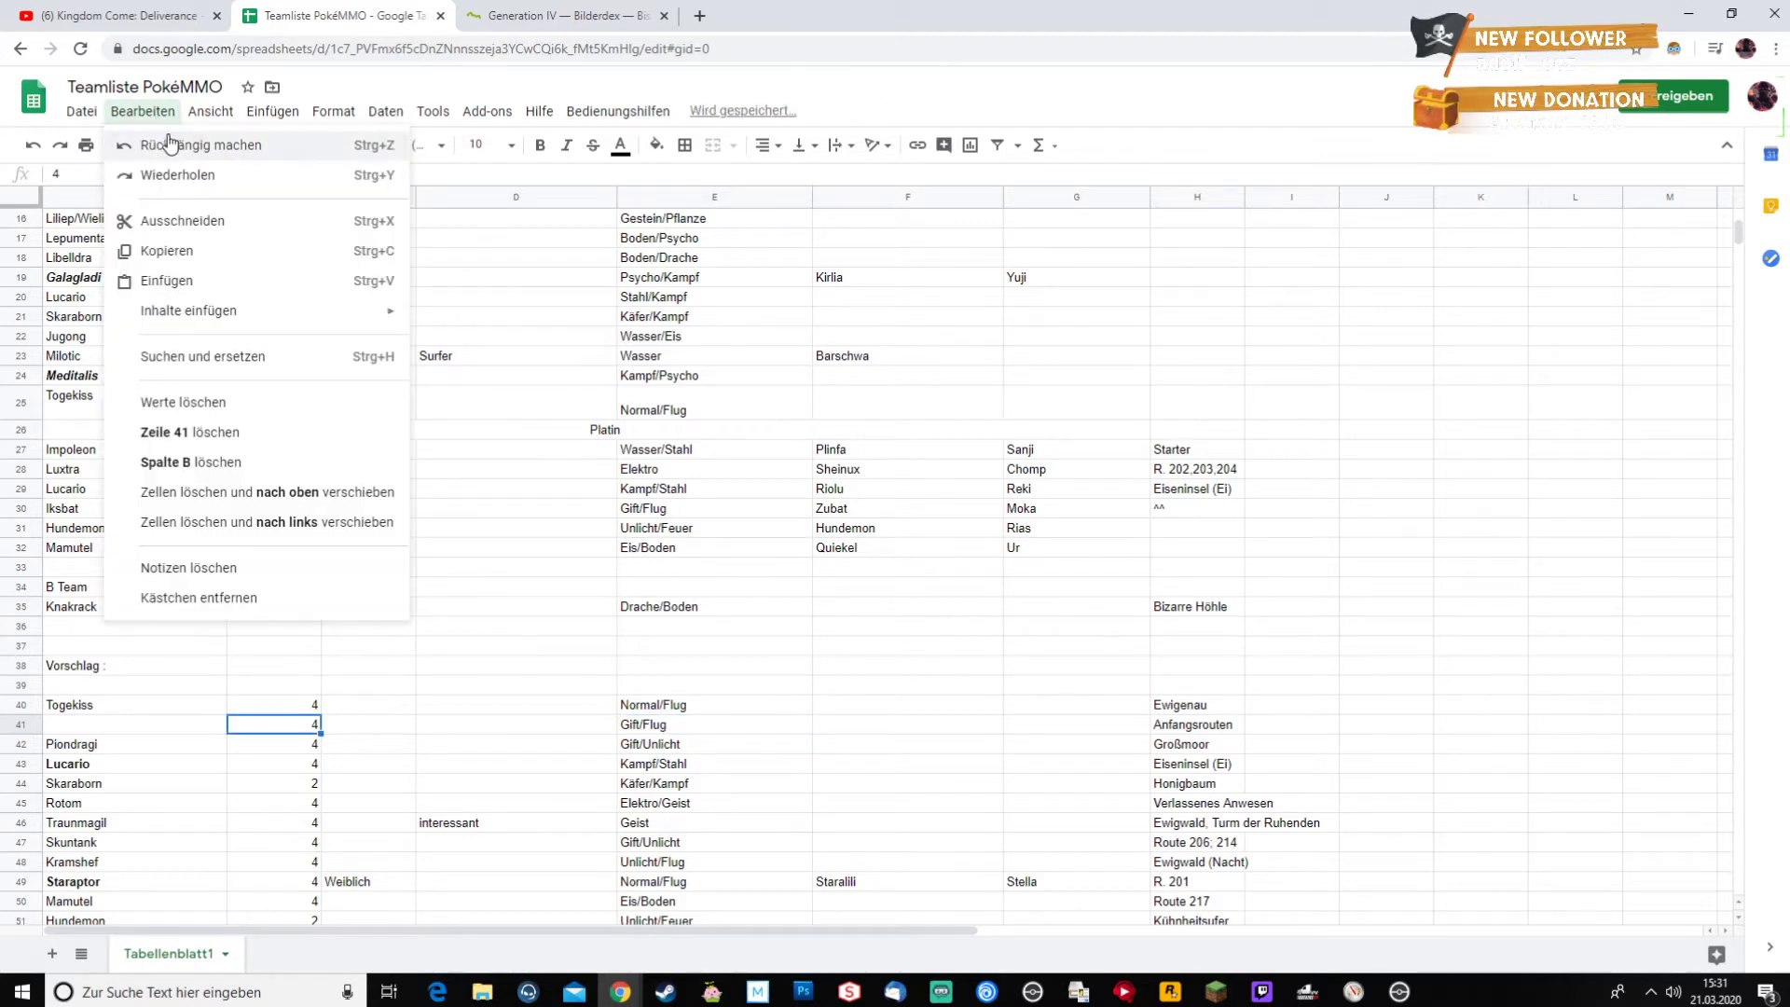
pyautogui.click(169, 144)
# - Undo the deletions in row 39 to restore Knakrack with its number 4, type Drache/Boden and location Bizarre Höhle
pyautogui.click(150, 112)
pyautogui.click(168, 144)
pyautogui.click(149, 112)
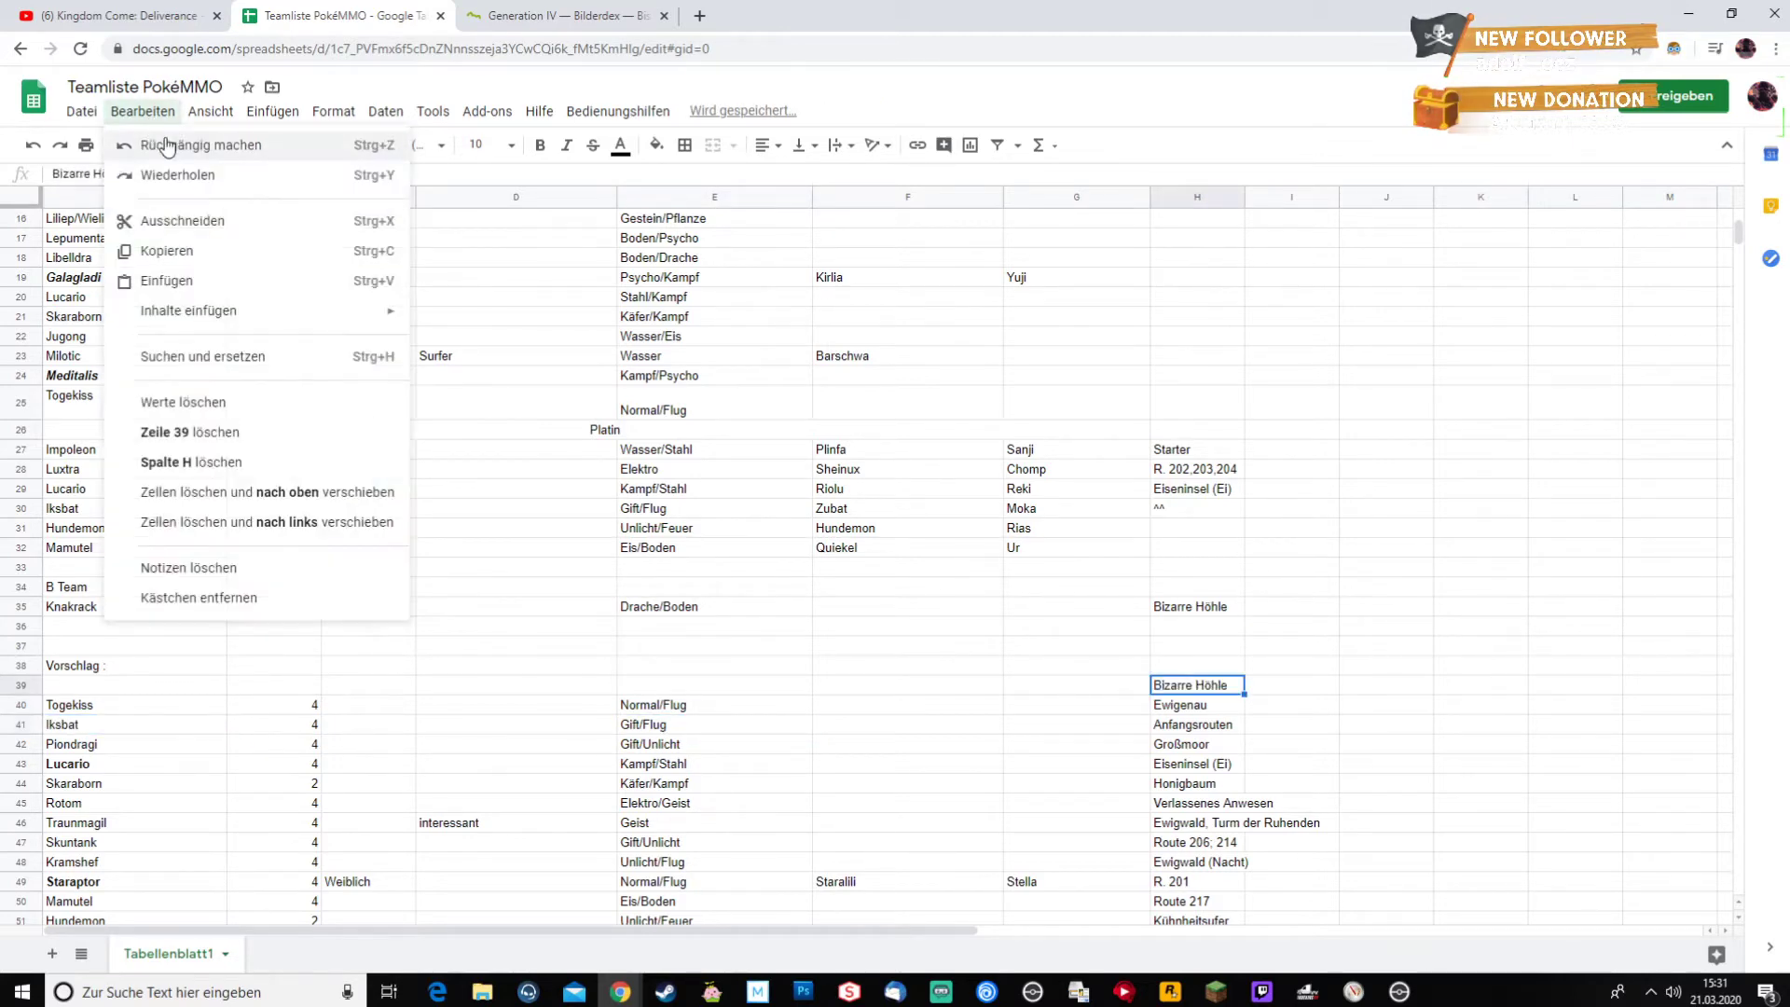
pyautogui.click(166, 144)
pyautogui.click(149, 112)
pyautogui.click(157, 141)
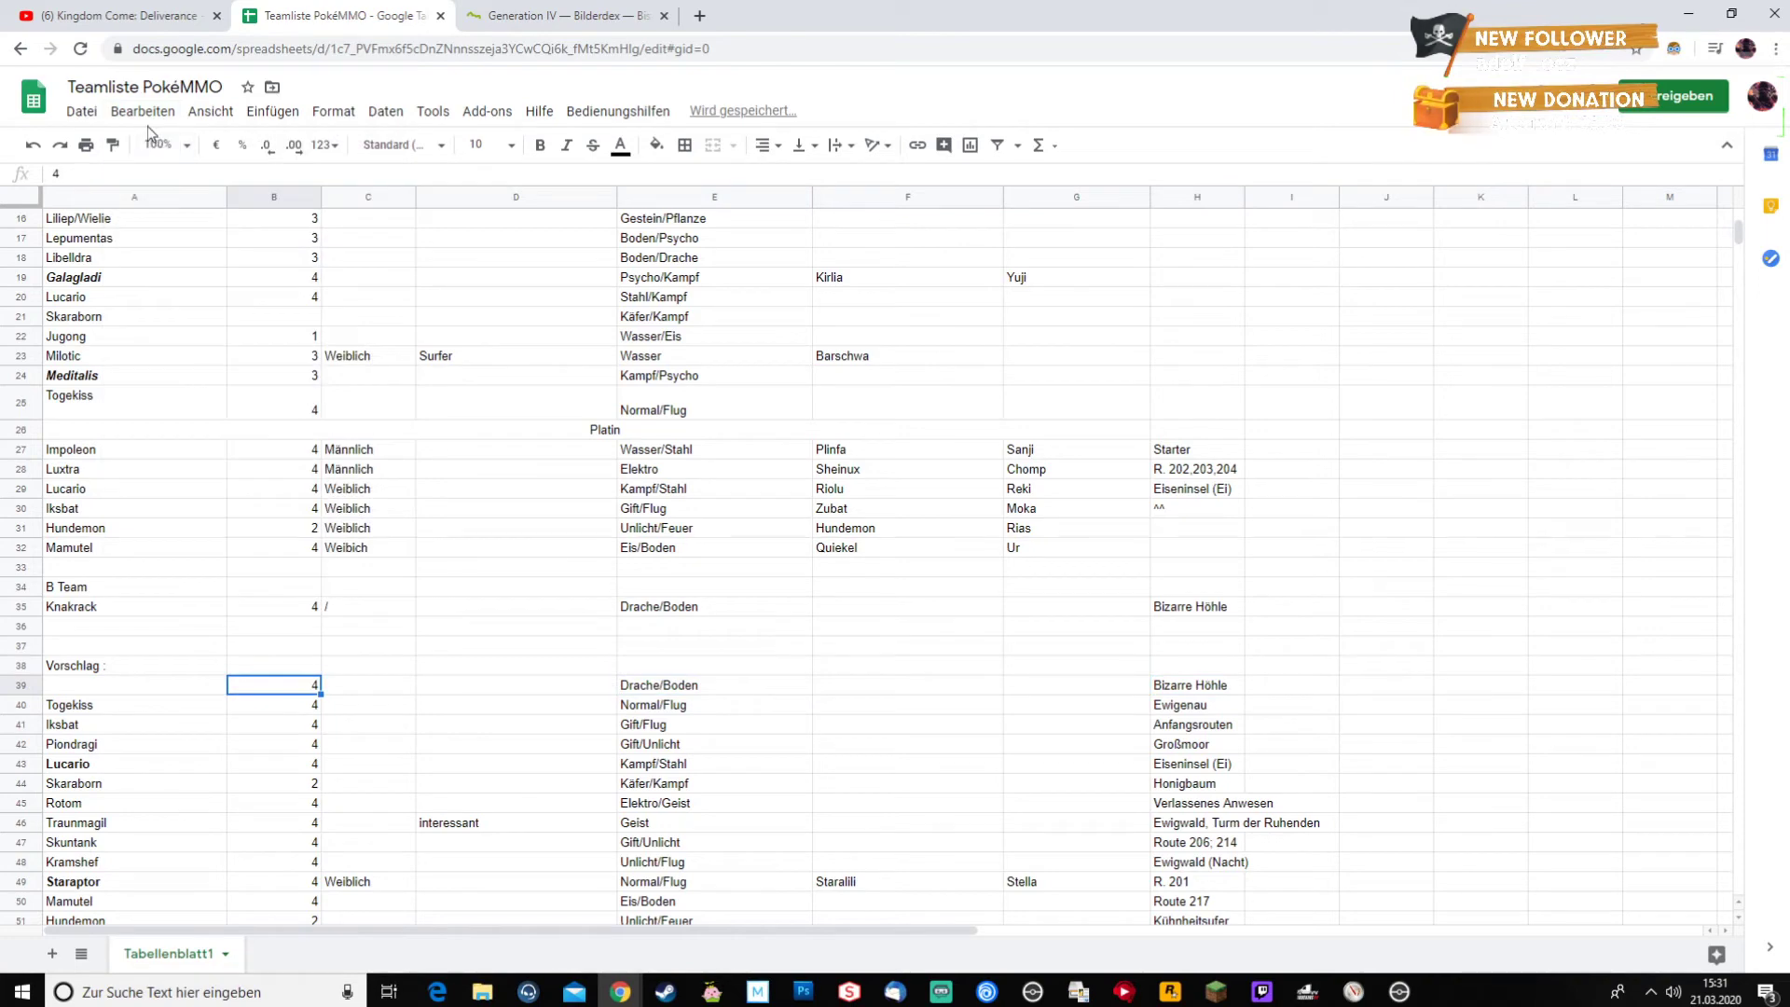
pyautogui.click(145, 112)
pyautogui.click(160, 144)
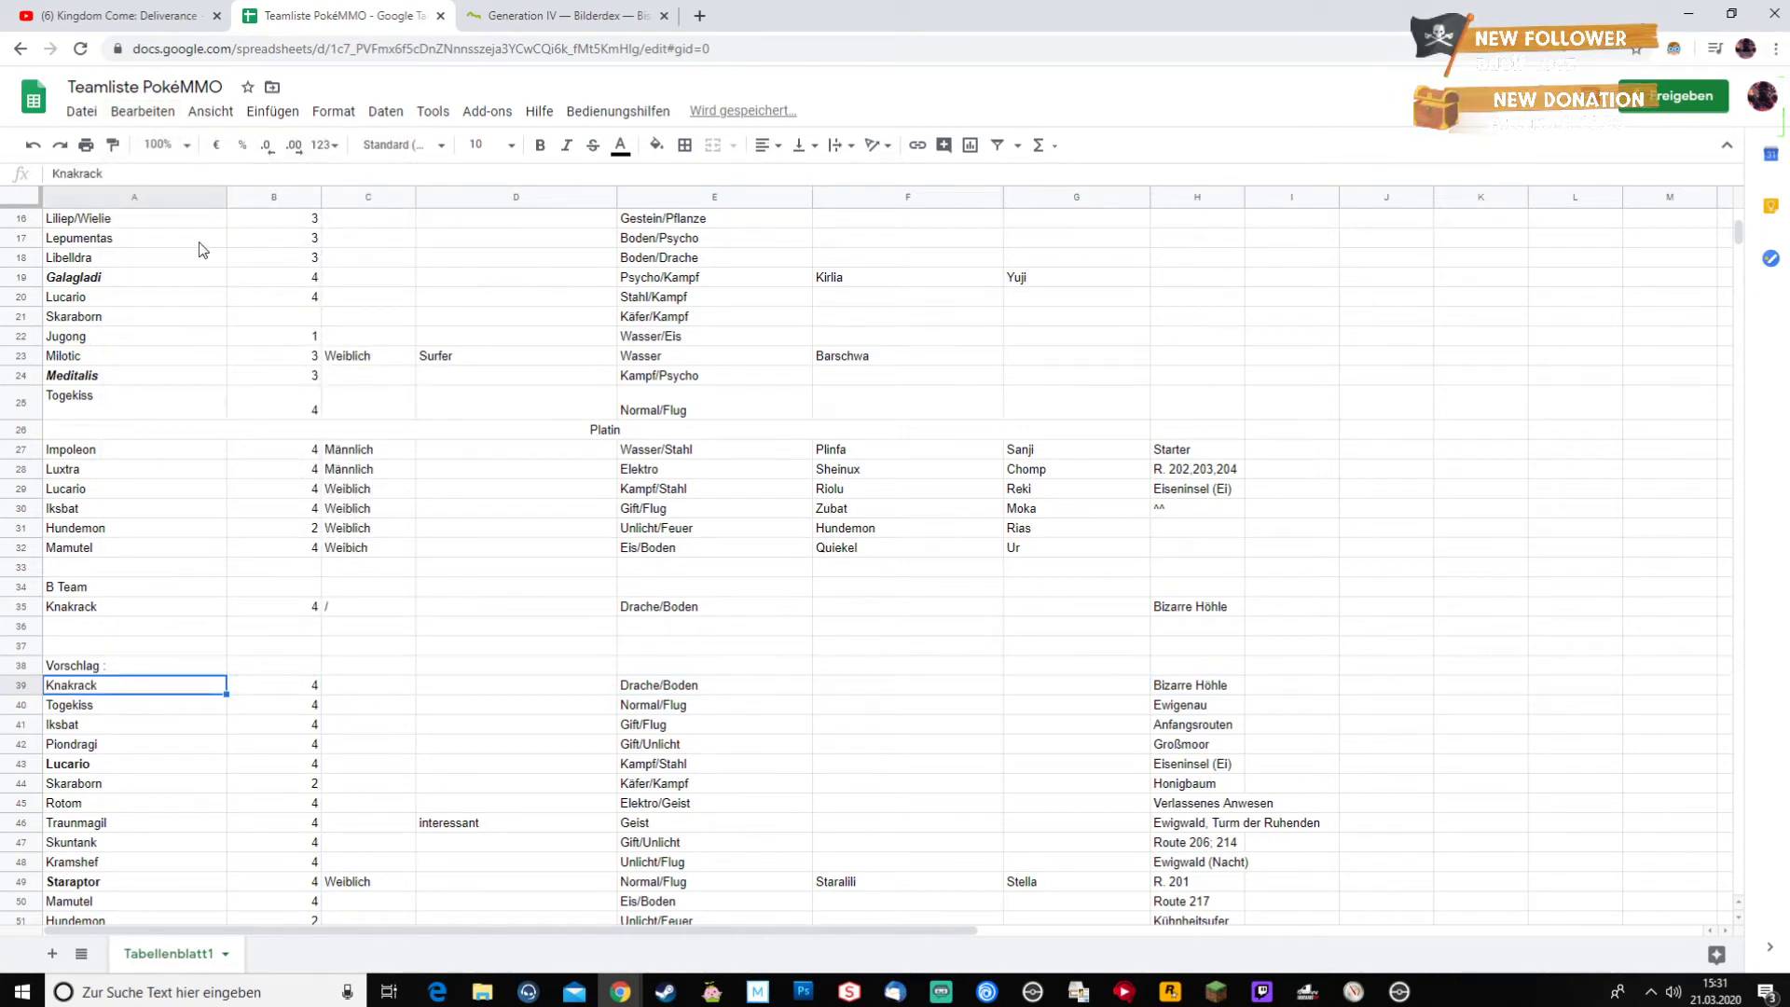
# - Switch to PokéMMO and open the PC storage boxes at the Pokémon Center computer
pyautogui.click(1683, 14)
pyautogui.press('Up')
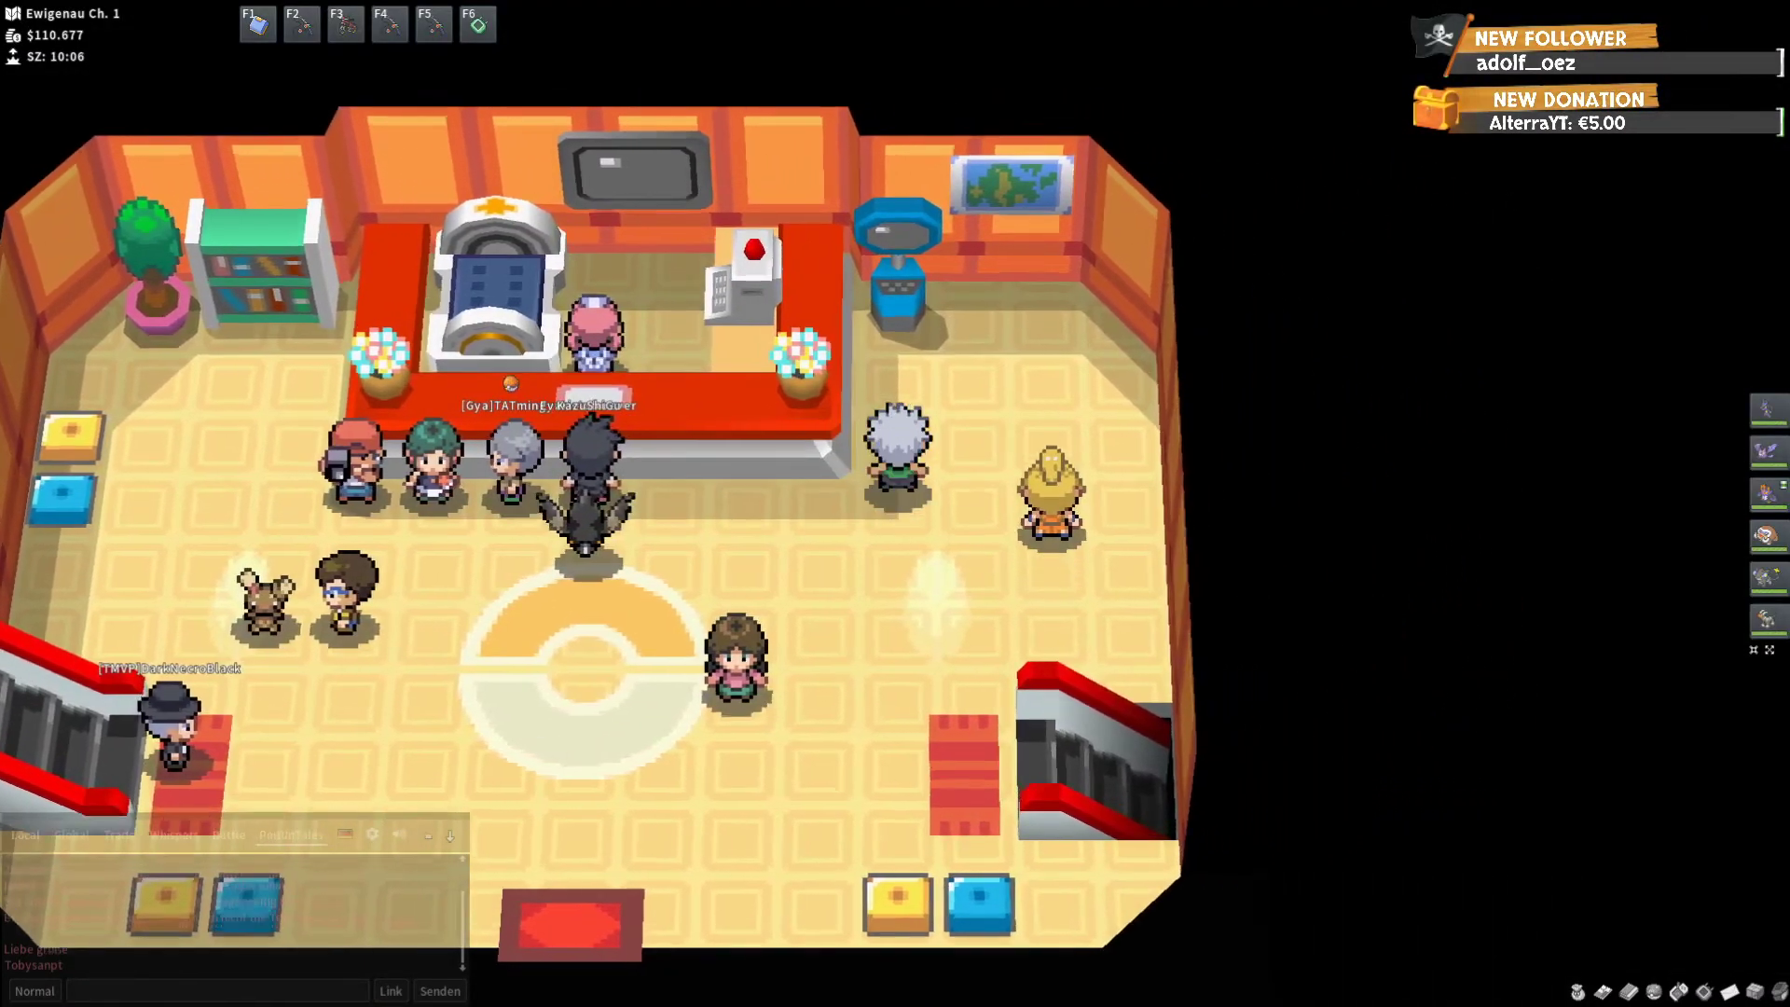
pyautogui.press('z')
pyautogui.press('z')
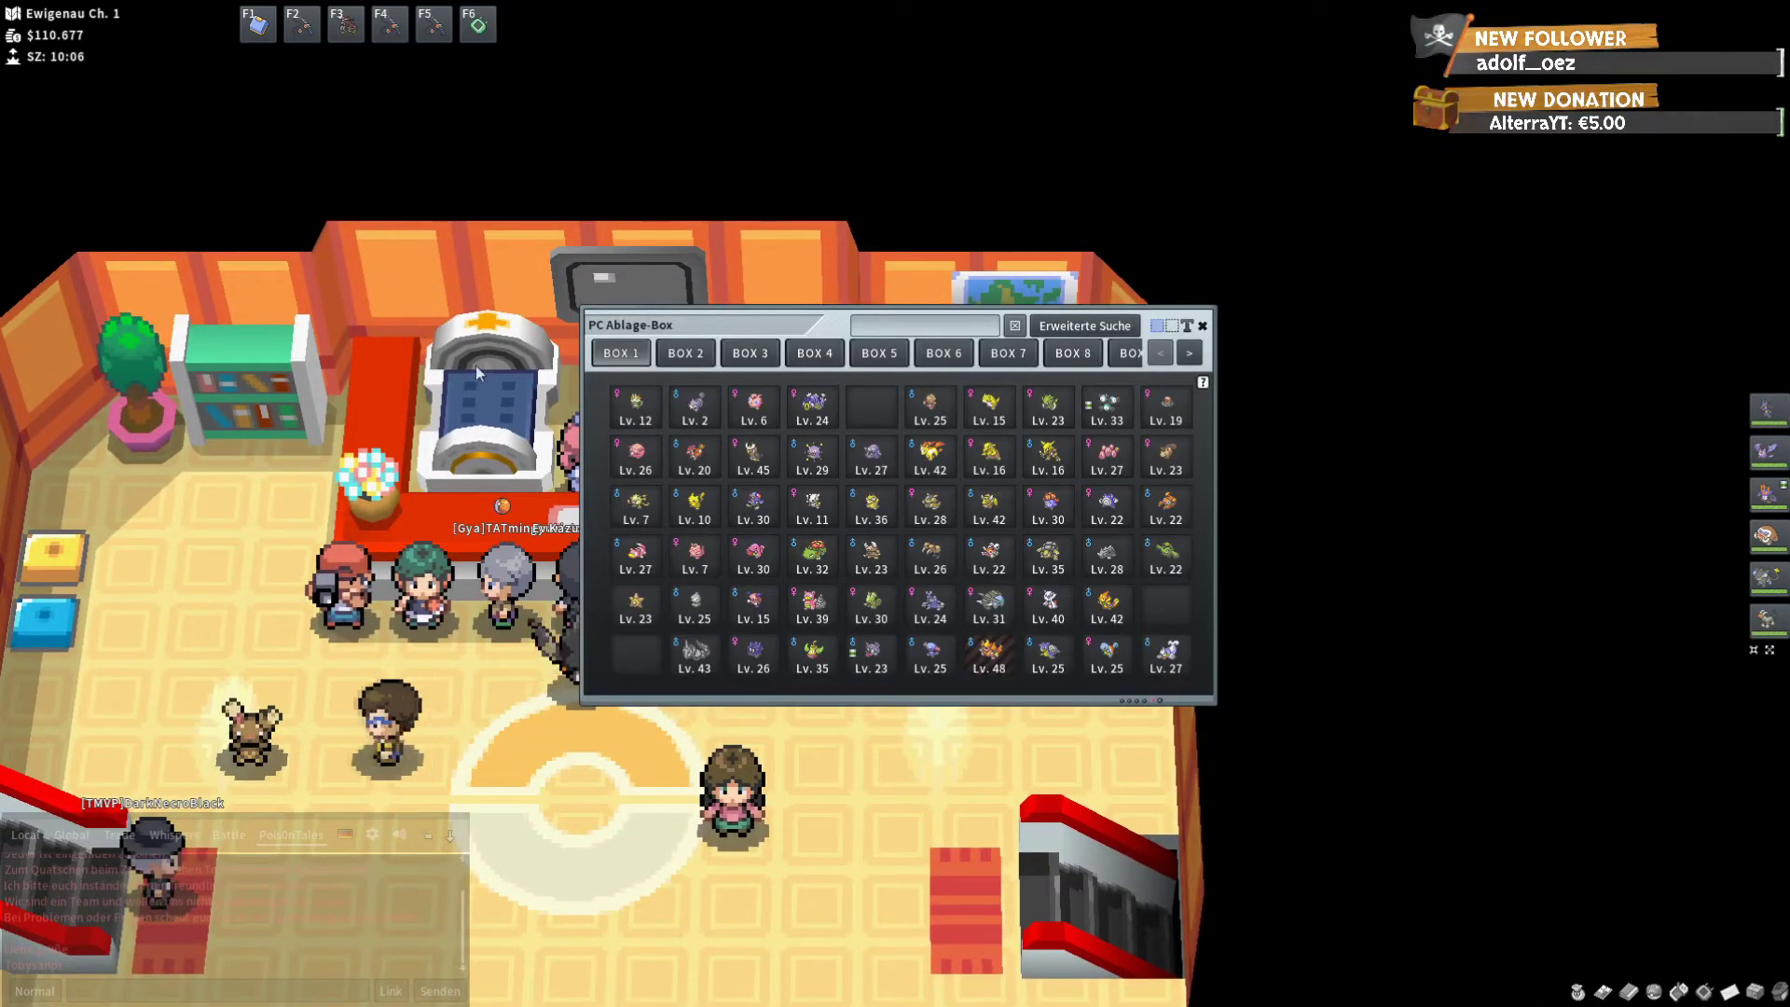
# - Open Box 4 of the PC storage and move the Lv. 1 Pokémon in the second row to that row's second slot
pyautogui.click(750, 354)
pyautogui.click(814, 354)
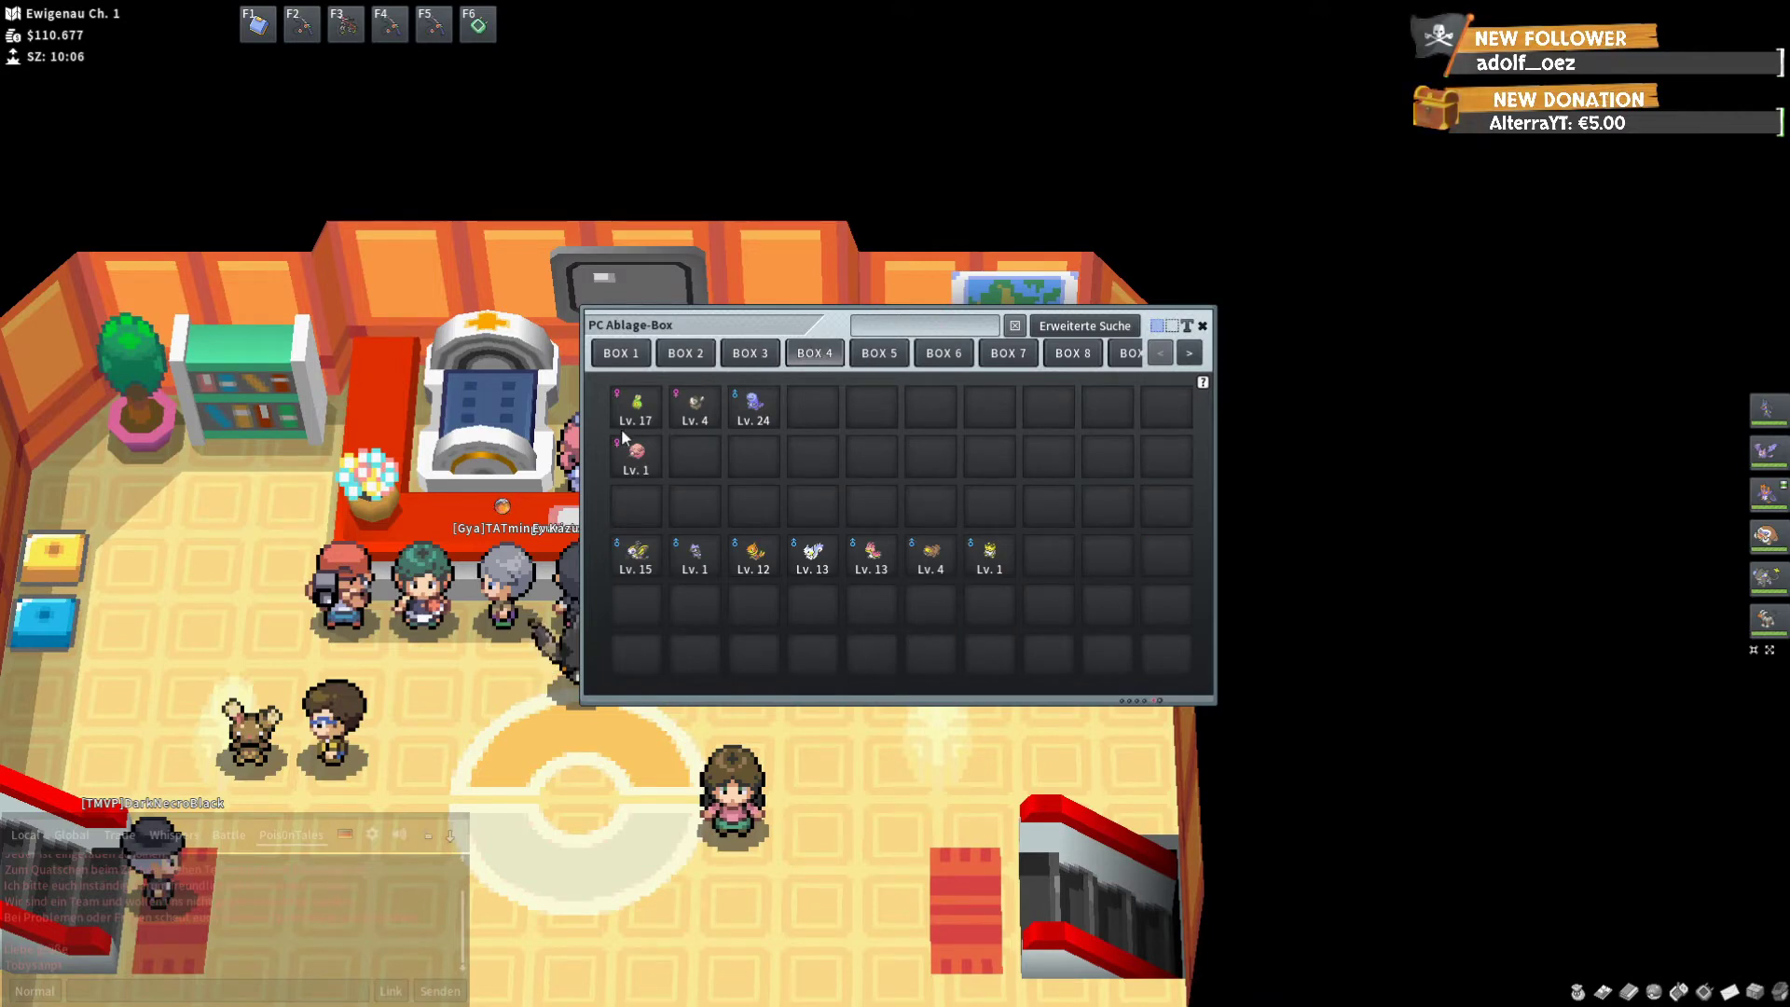
pyautogui.moveTo(623, 438); pyautogui.dragTo(680, 455)
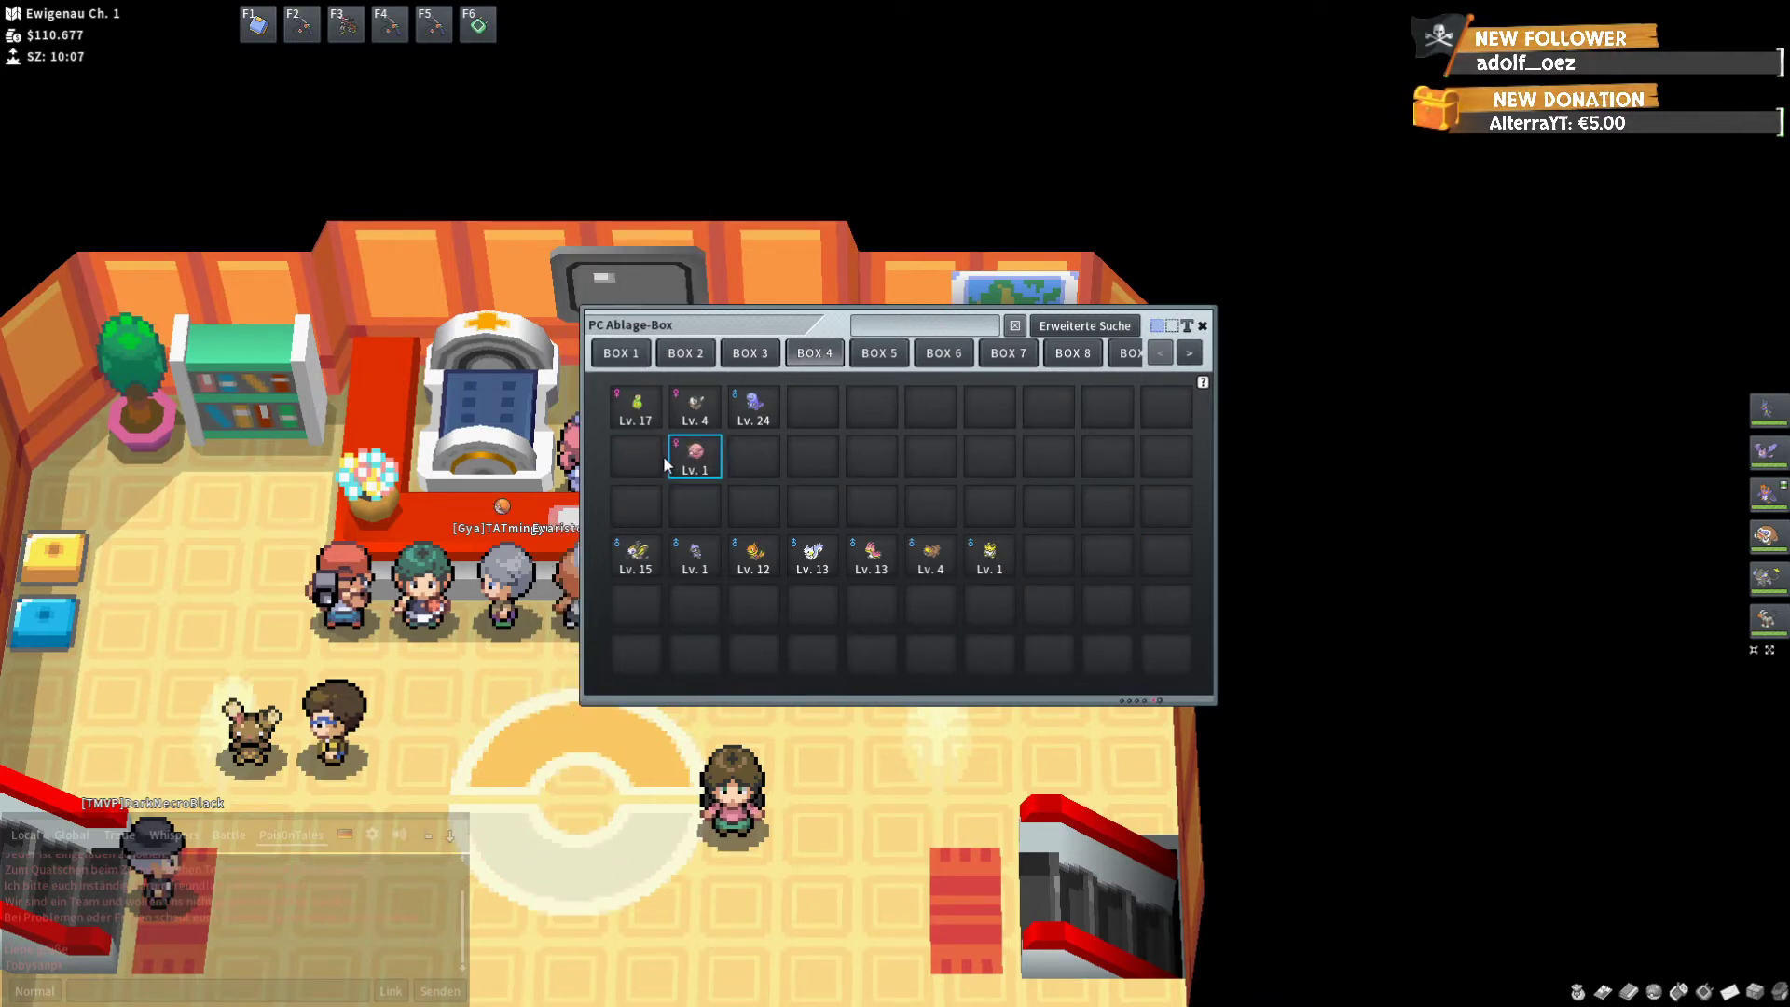
# - Rearrange Box 4 by moving Chaneira to the second row's first slot and Bidiza to the first row's fourth slot
pyautogui.moveTo(698, 460); pyautogui.dragTo(652, 452)
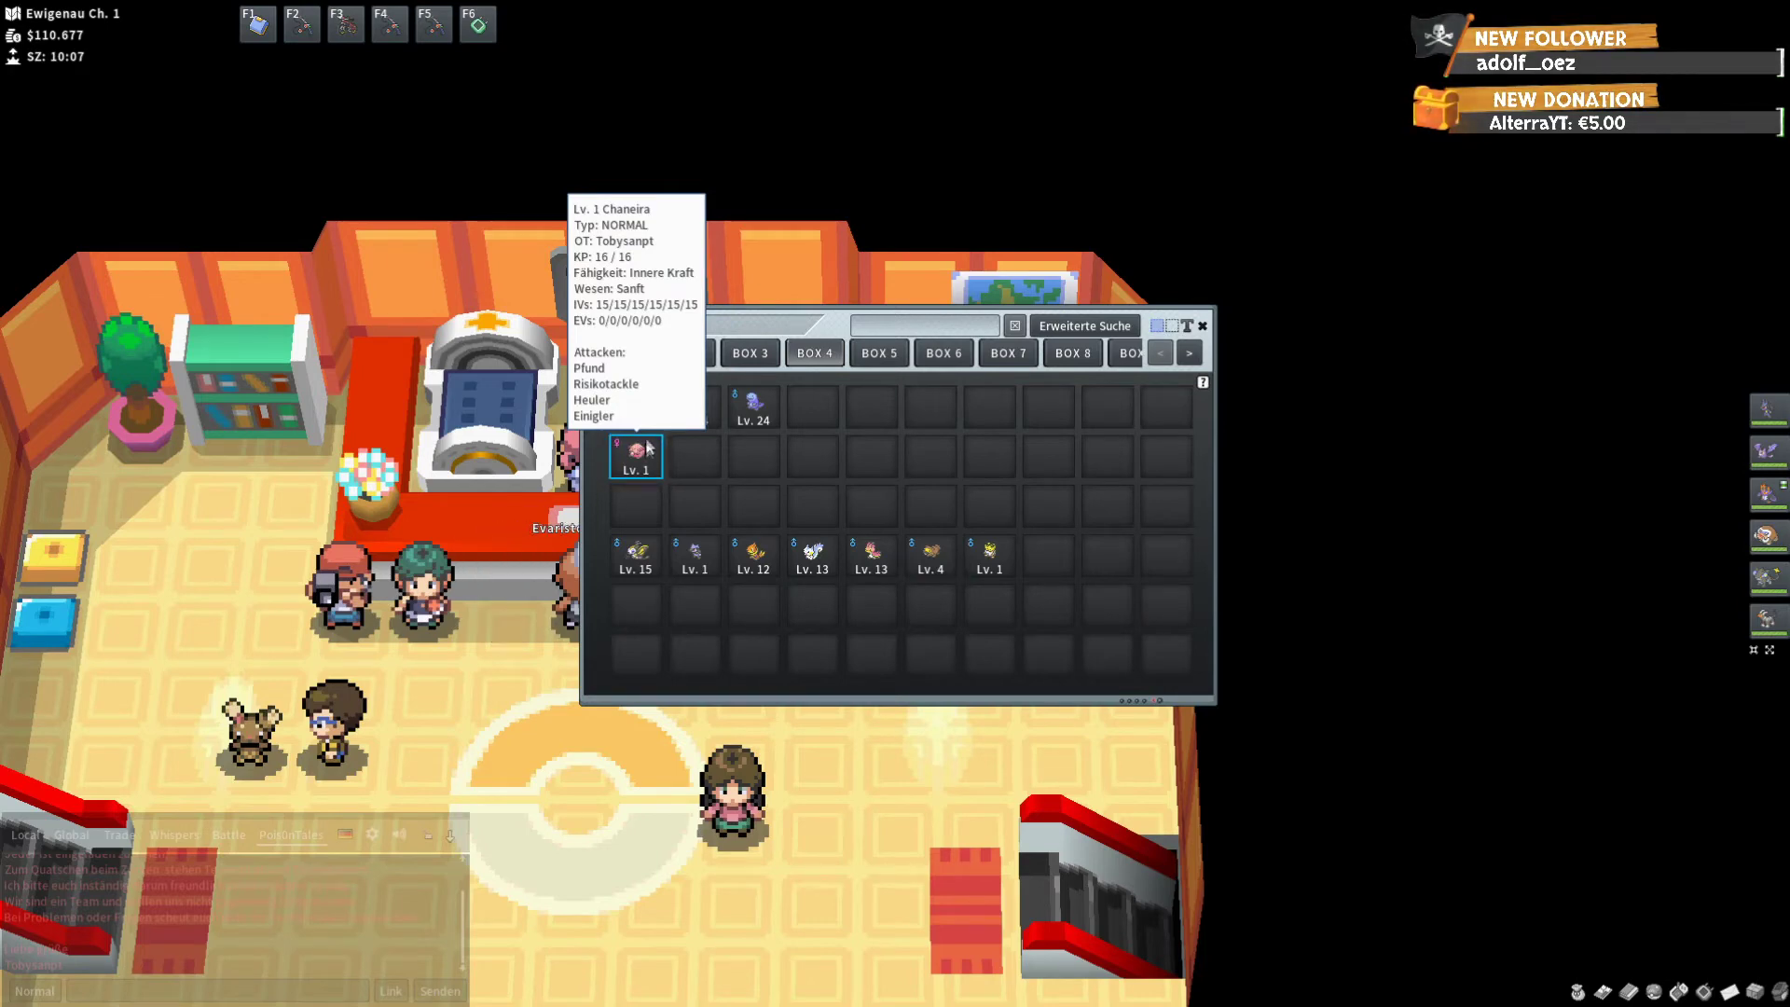
pyautogui.moveTo(685, 425)
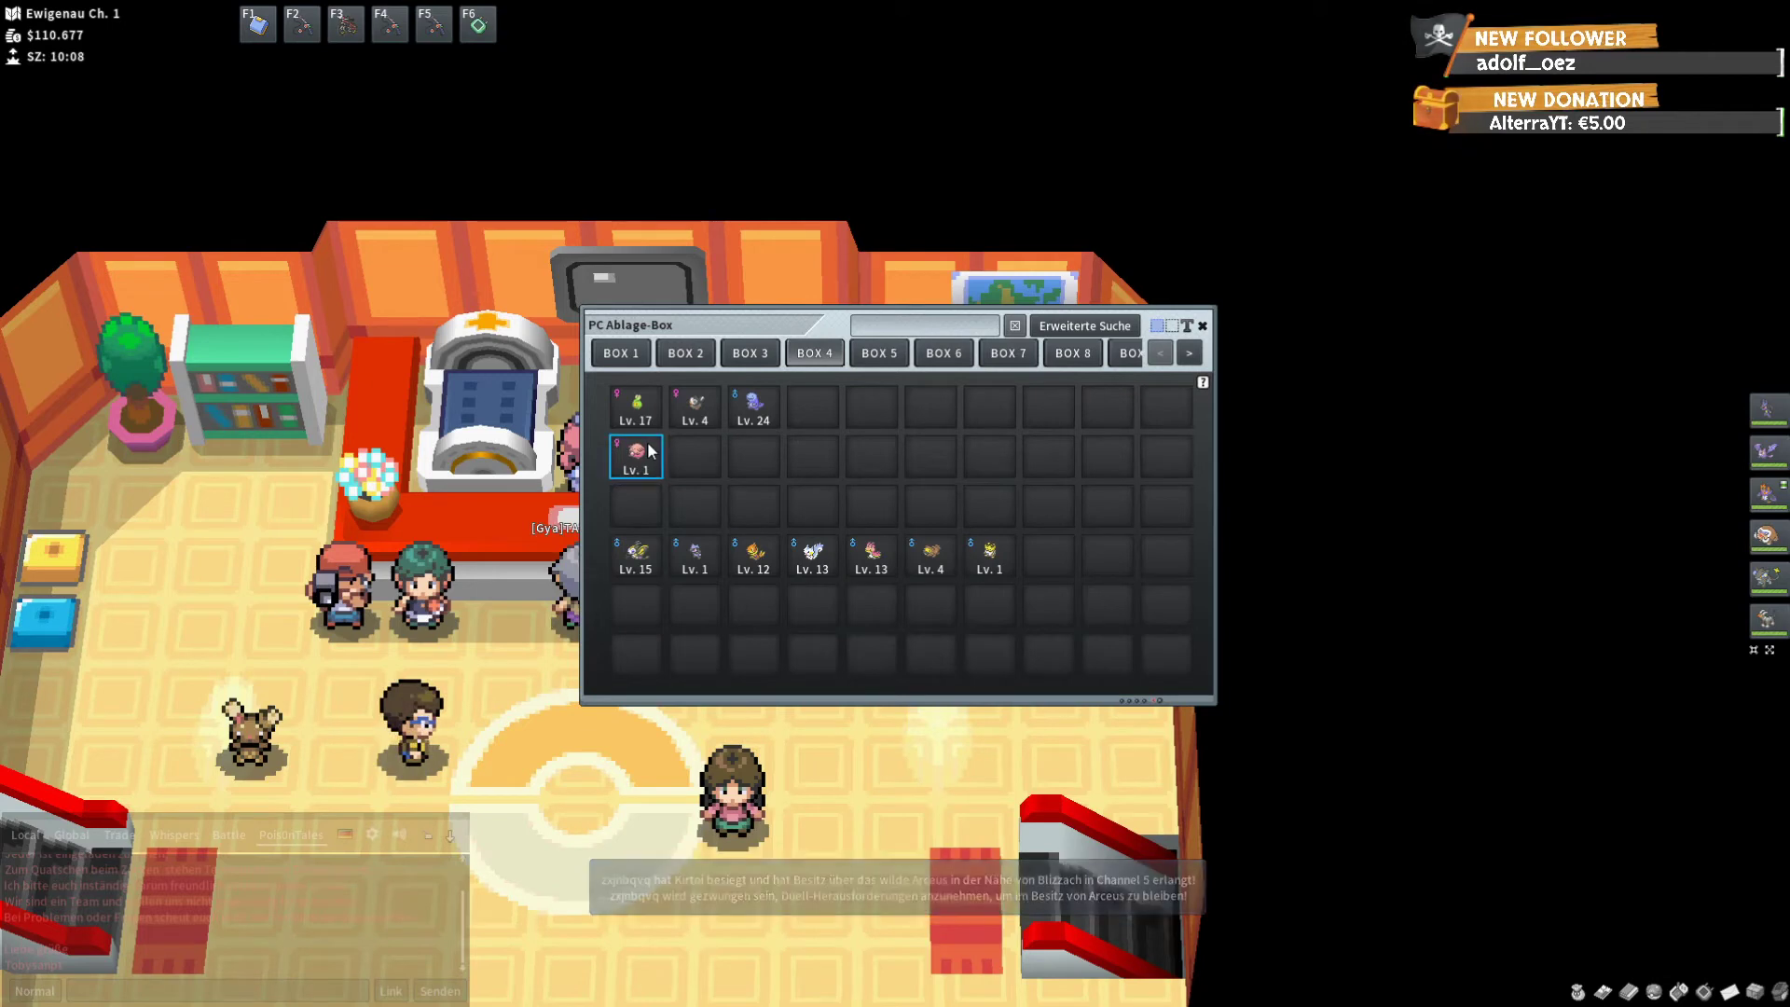
pyautogui.click(924, 571)
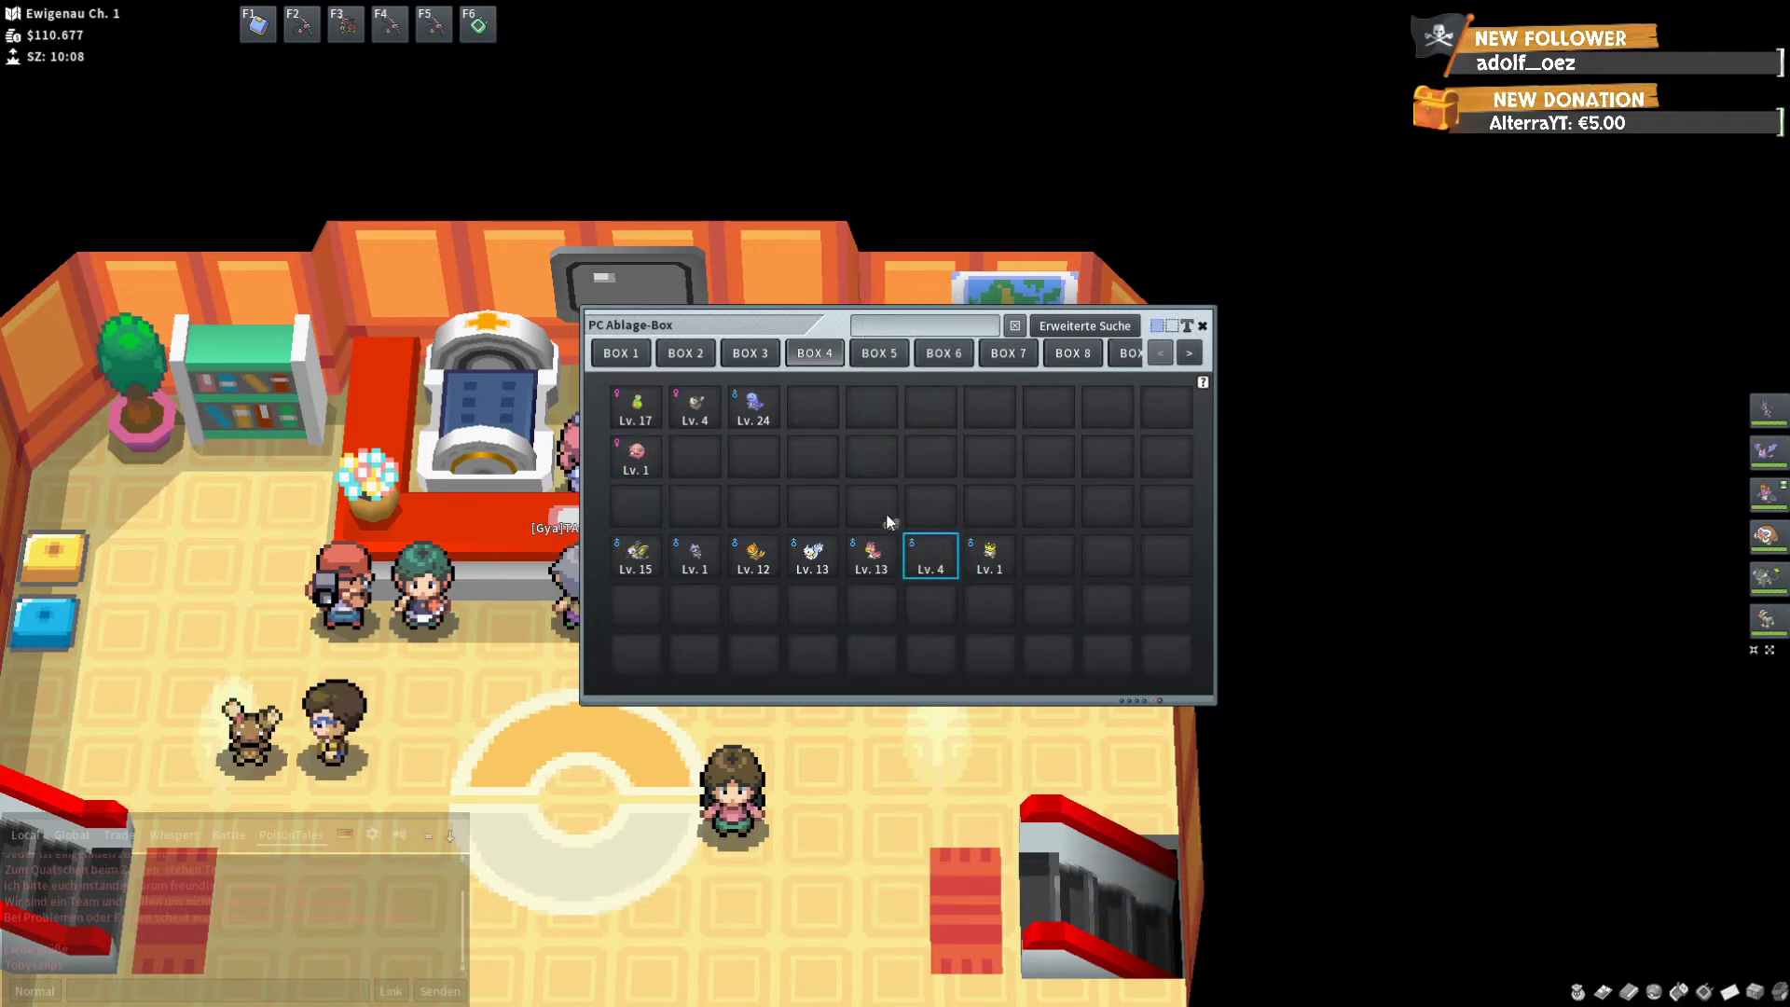
pyautogui.click(809, 421)
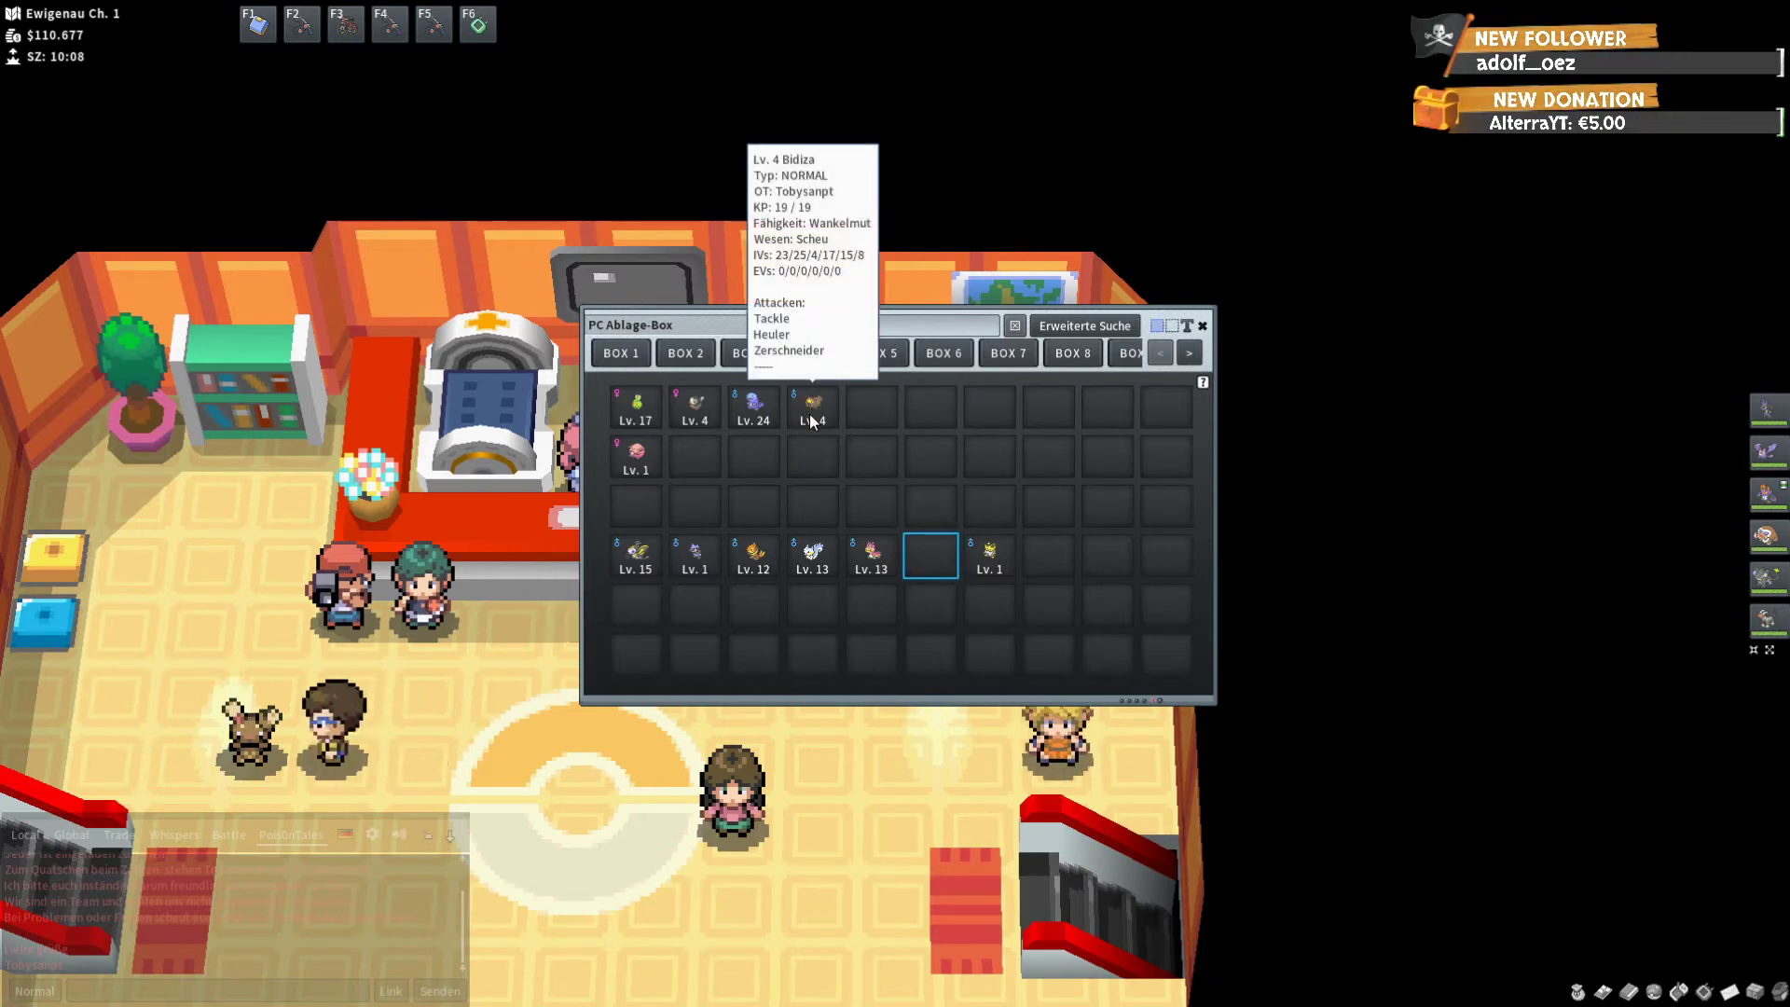
# - Open the nickname entry from Bidiza's overview and switch to a new tab in Chrome
pyautogui.rightClick(812, 422)
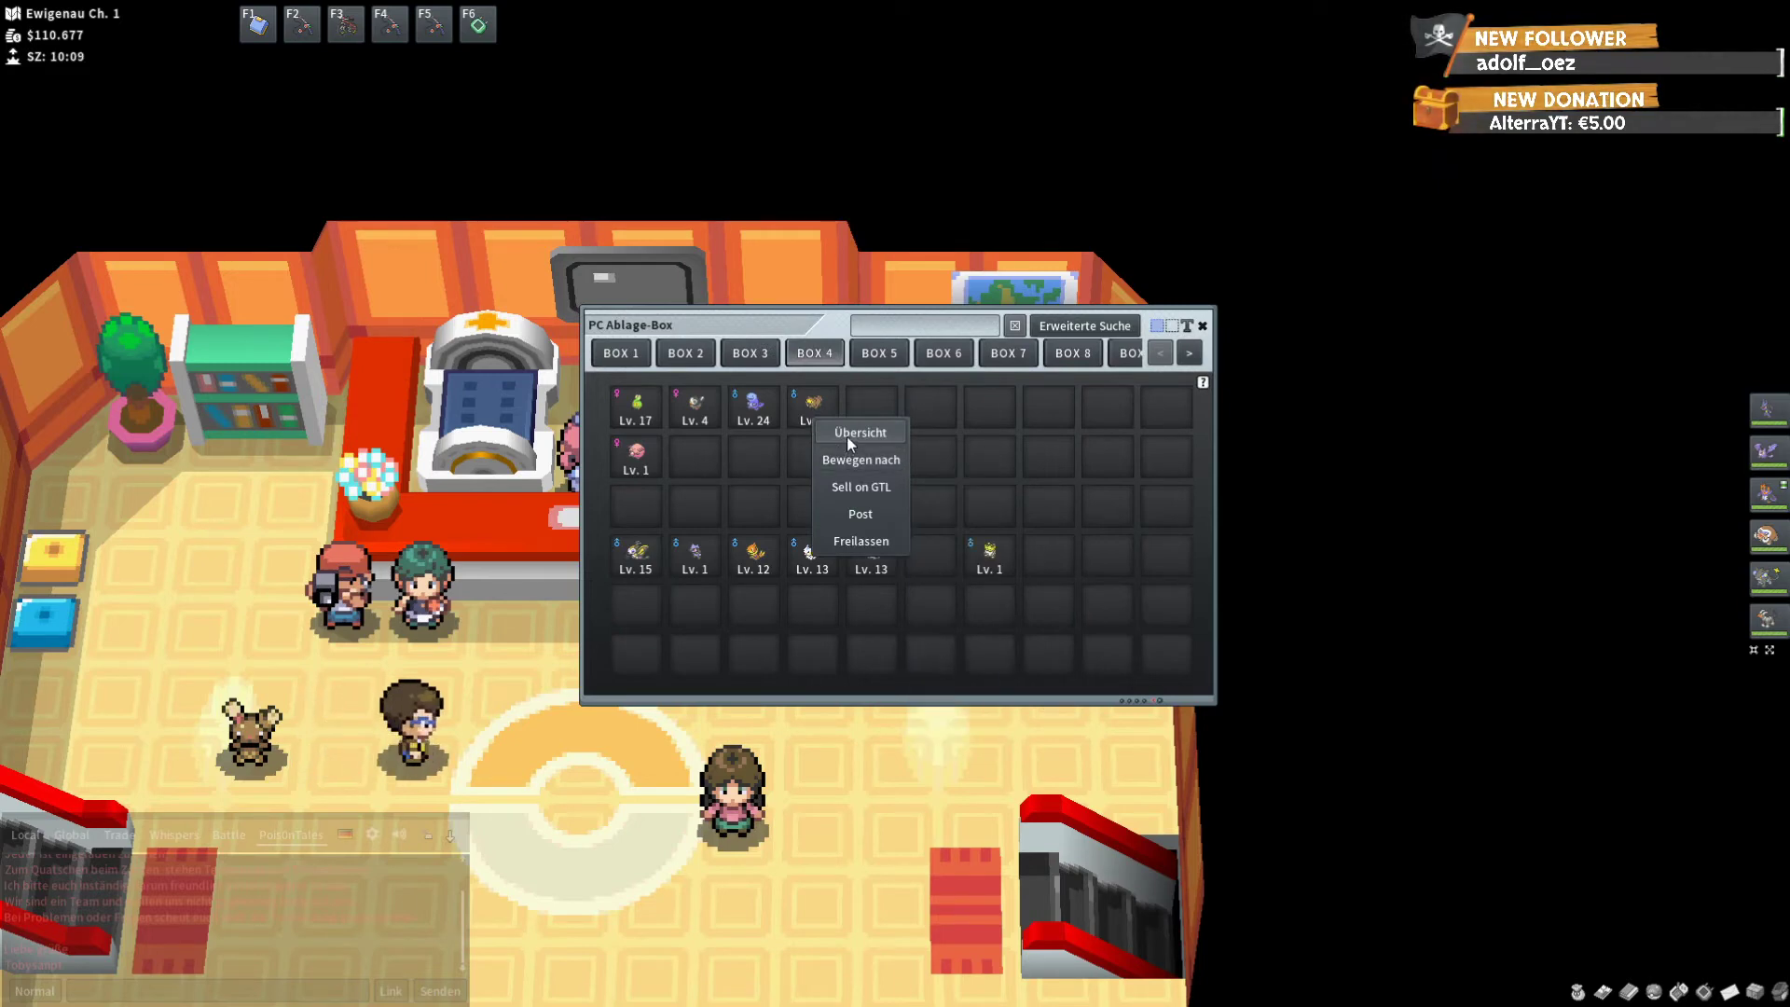
pyautogui.click(849, 434)
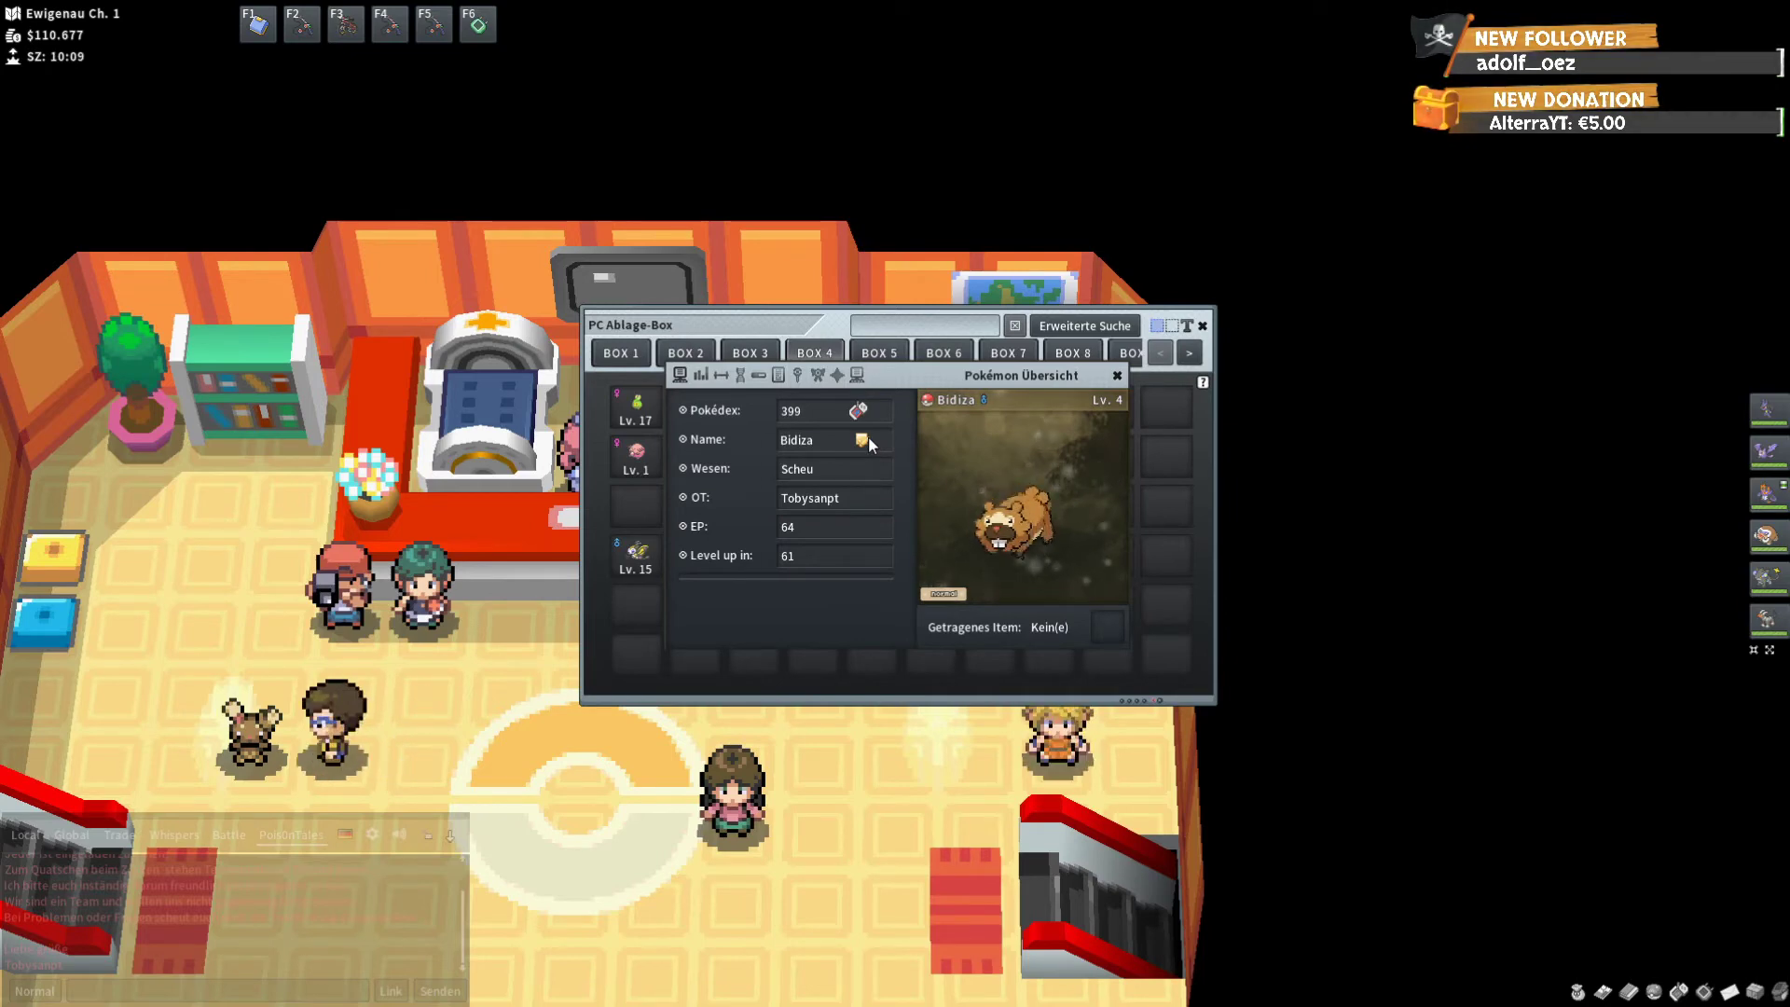
pyautogui.click(864, 439)
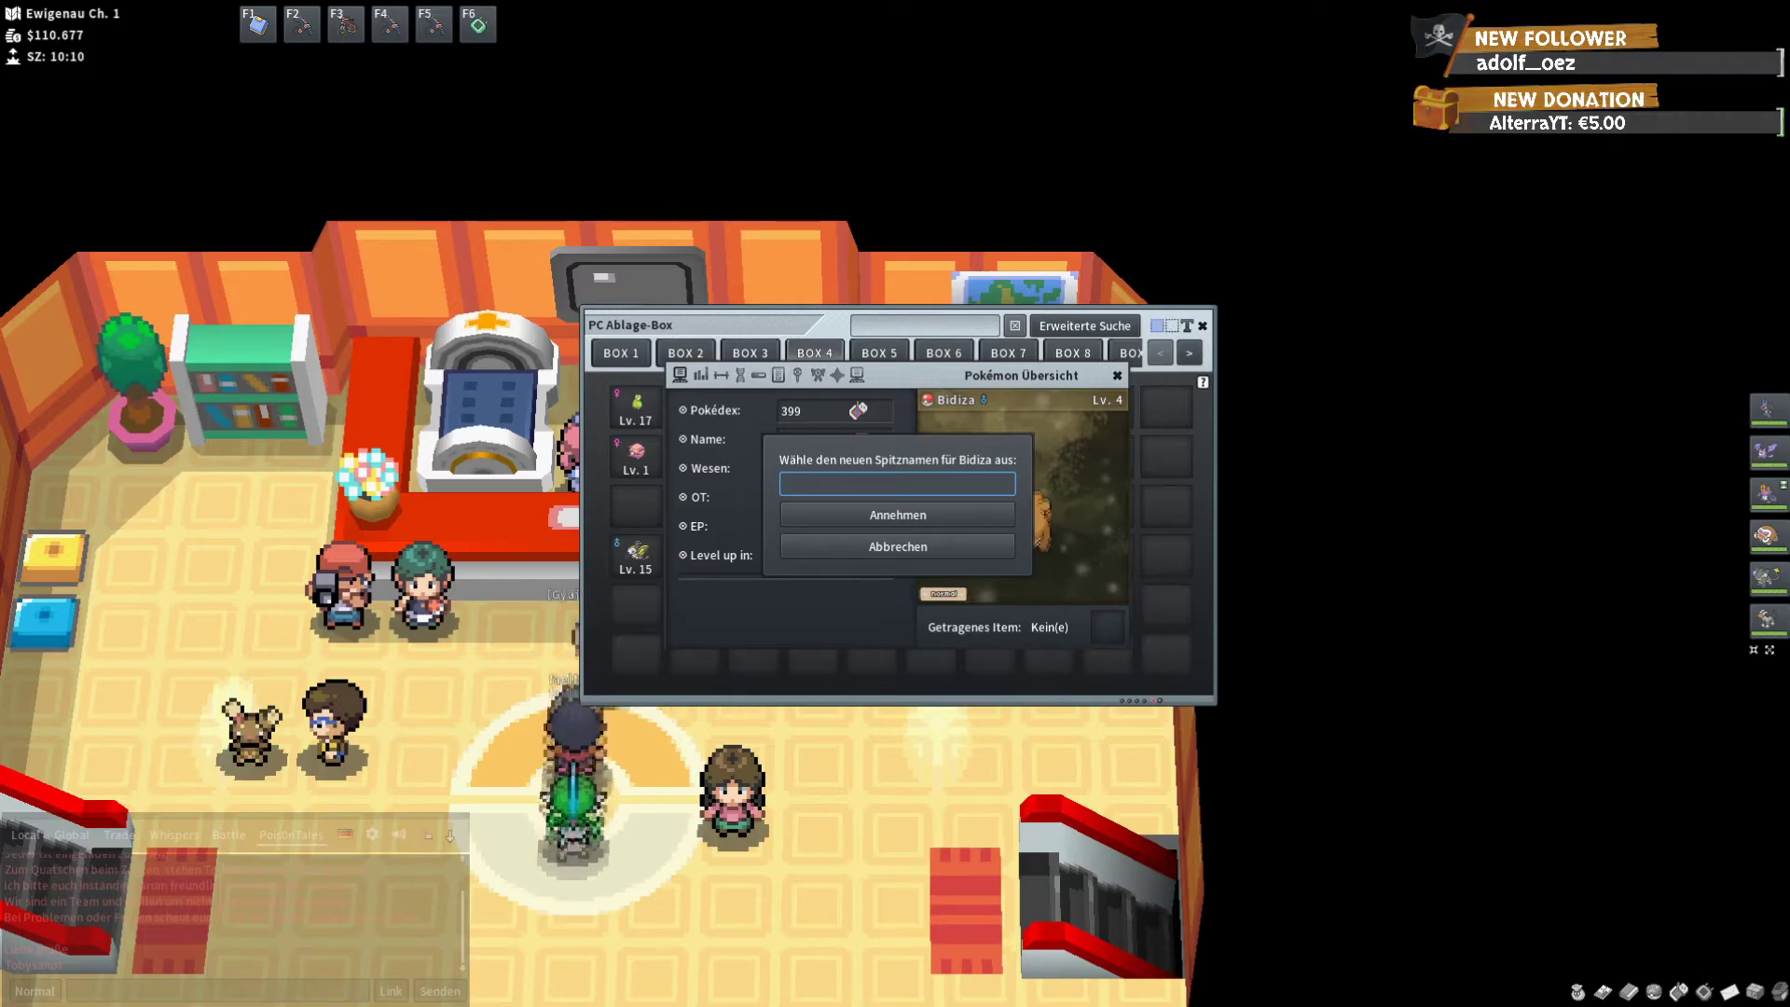
pyautogui.hotkey('alt', 'Tab')
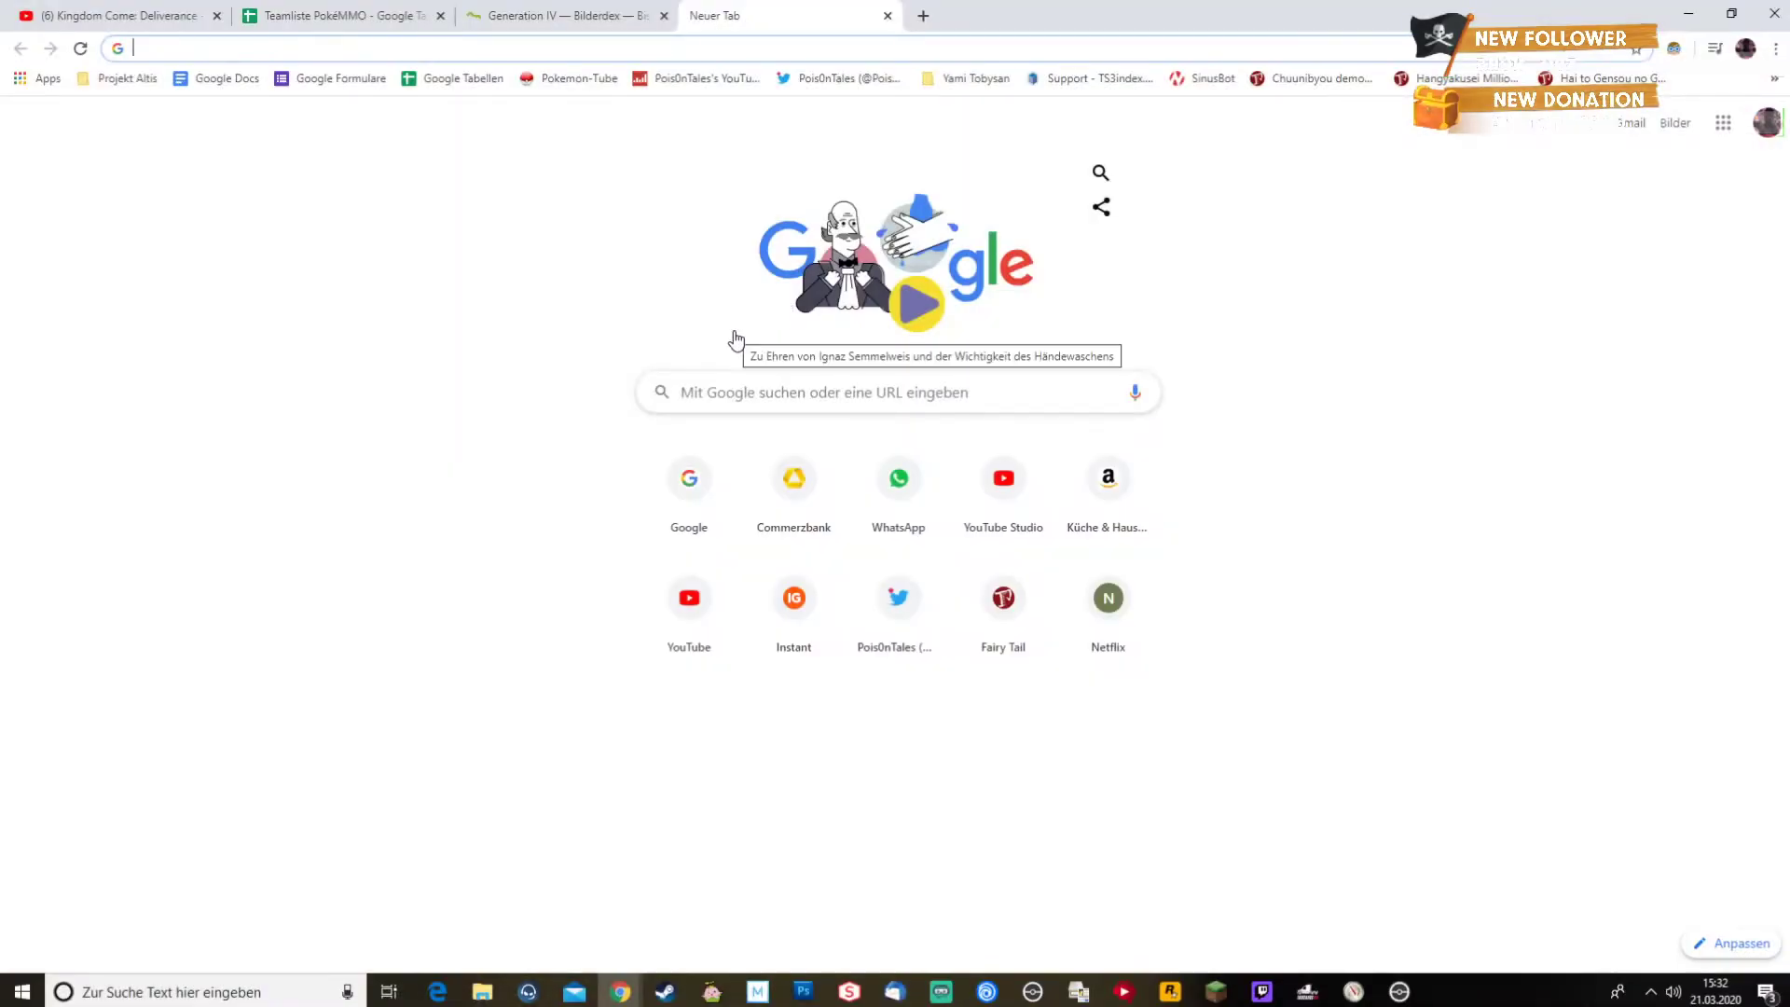